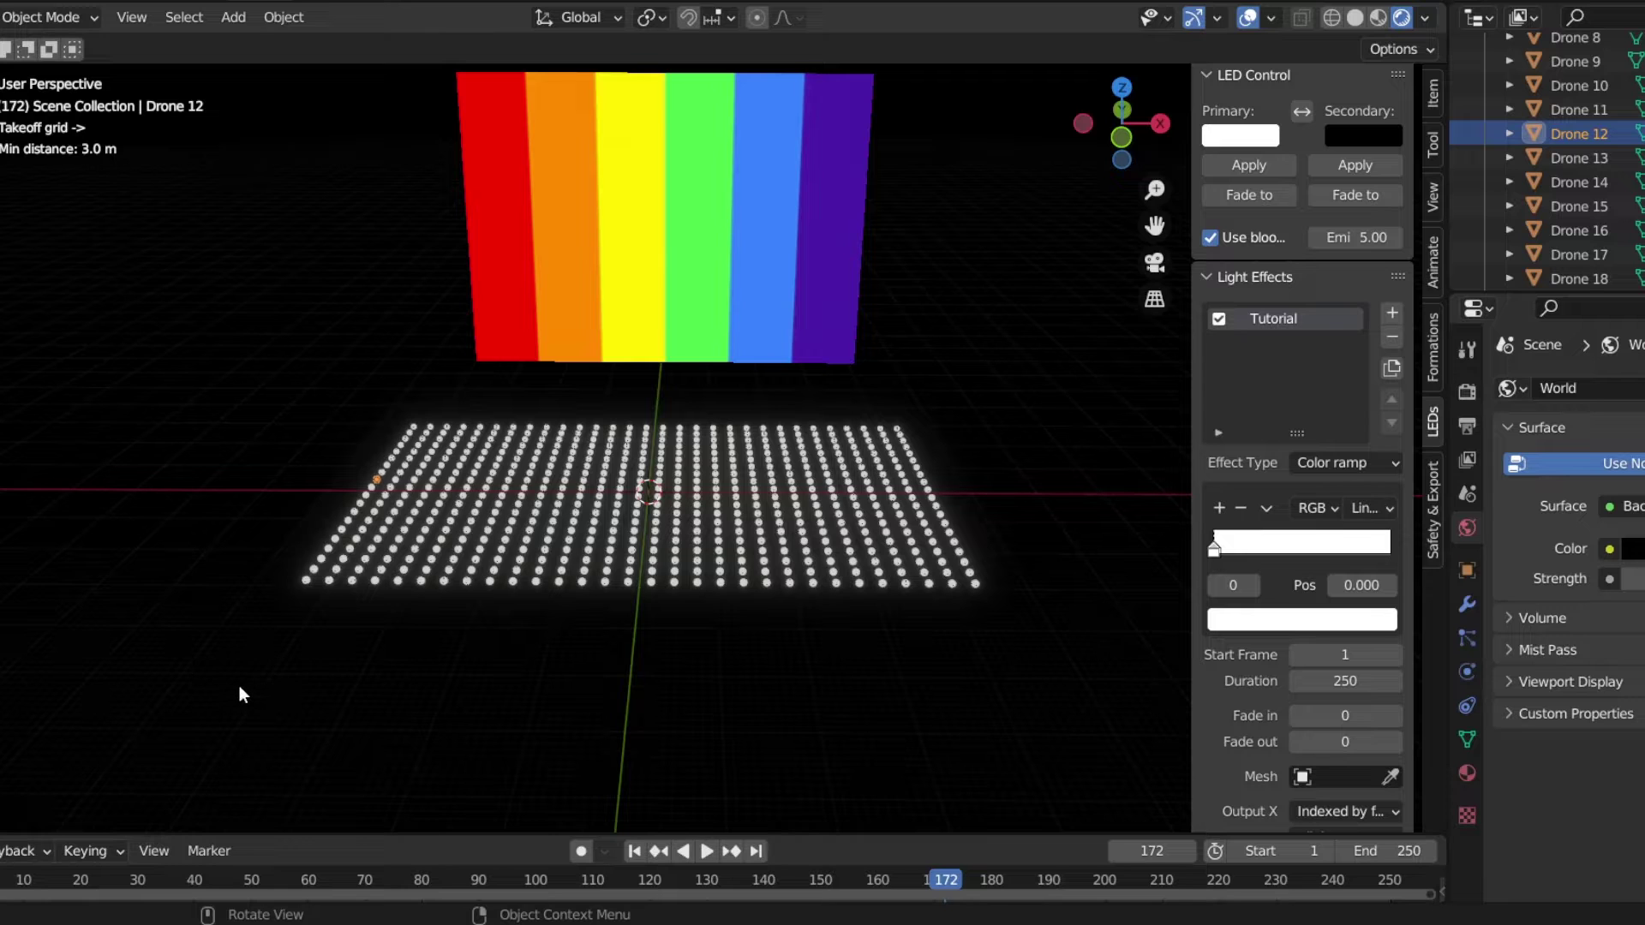
Examine the white drone grid beneath the rainbow image and the settings of the Tutorial light effect.
scroll(264, 676, "up", 1)
mouse_move(264, 676)
middle_mouse_down()
mouse_move(284, 667)
mouse_move(264, 666)
middle_mouse_up()
middle_click_drag(574, 636, 475, 637)
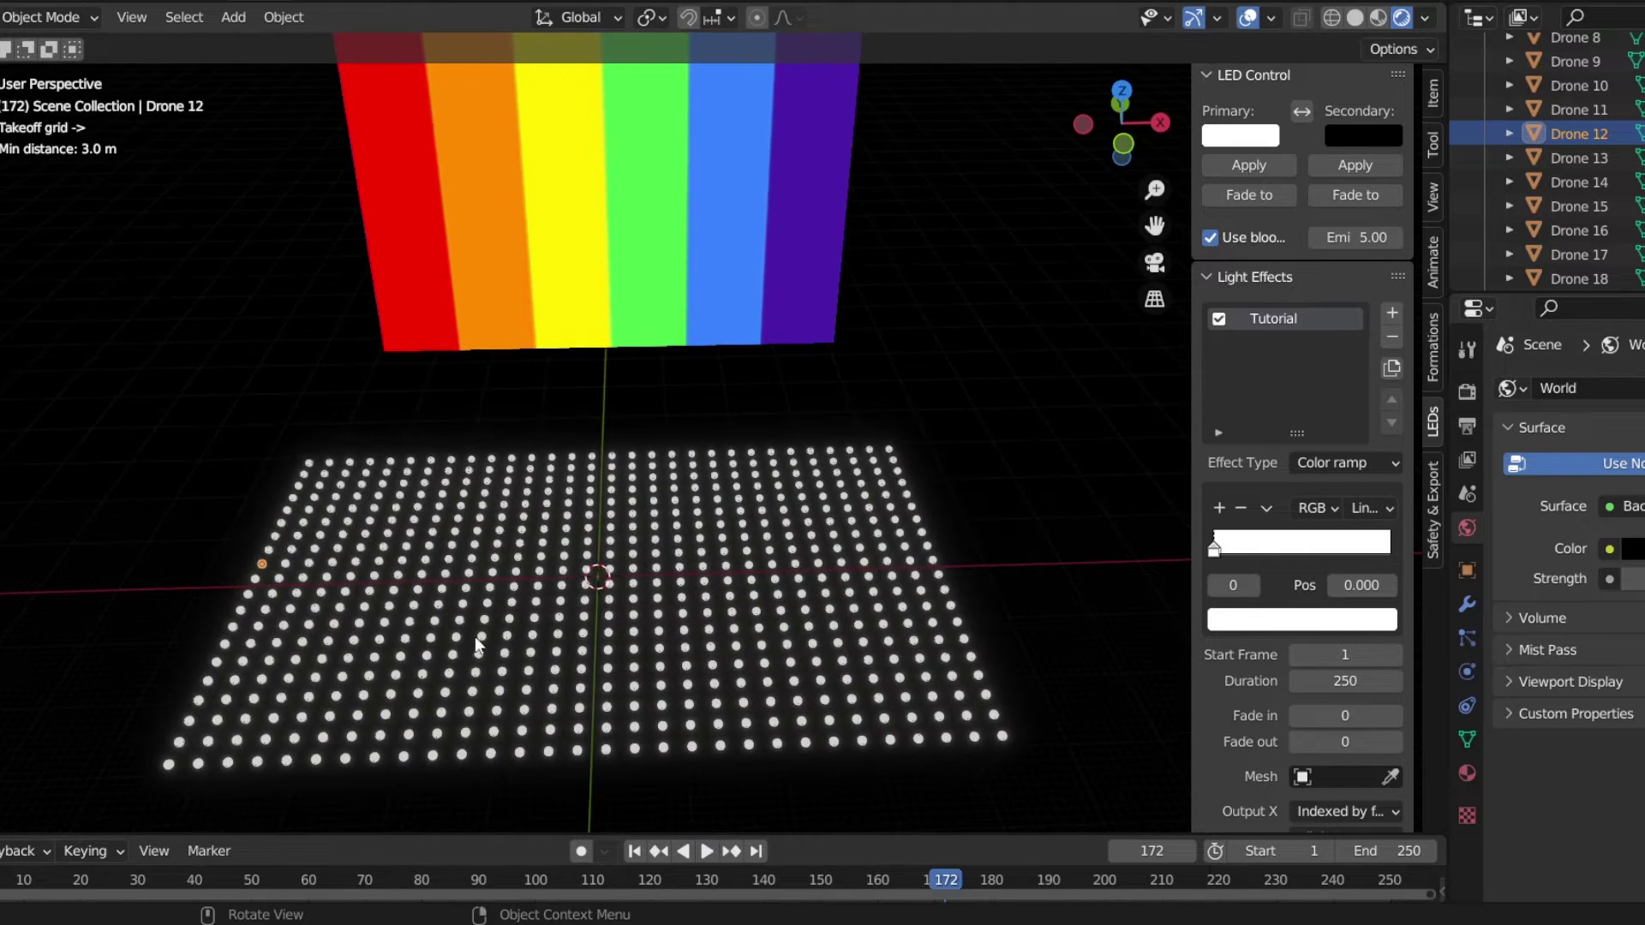
middle_click_drag(582, 662, 526, 665)
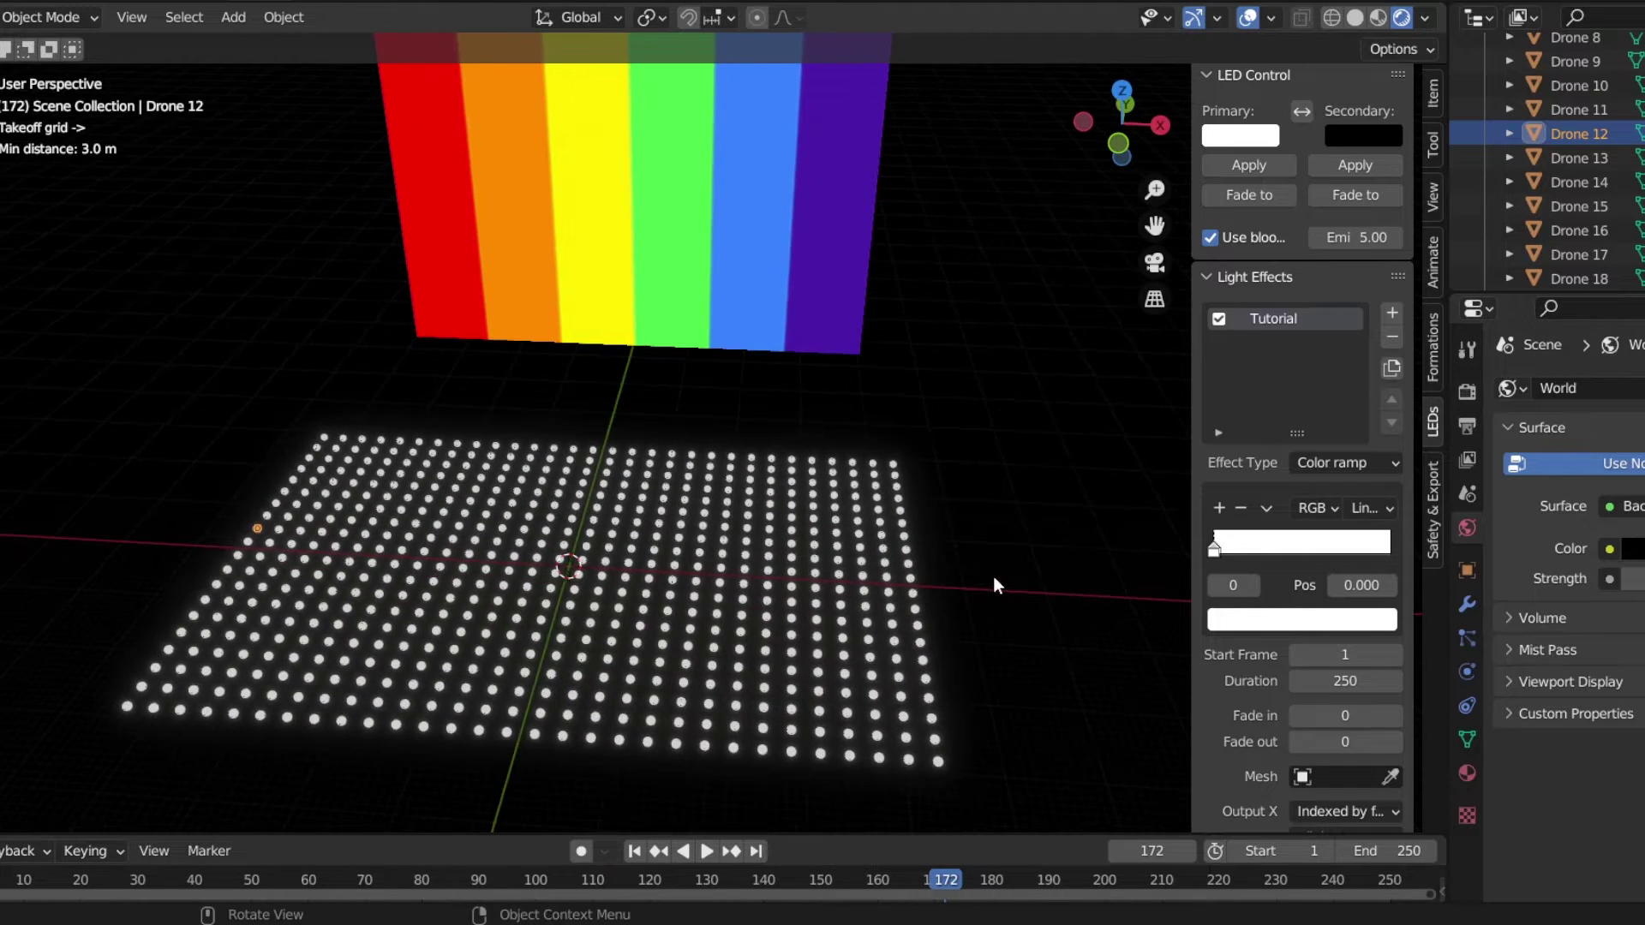
left_click(960, 595)
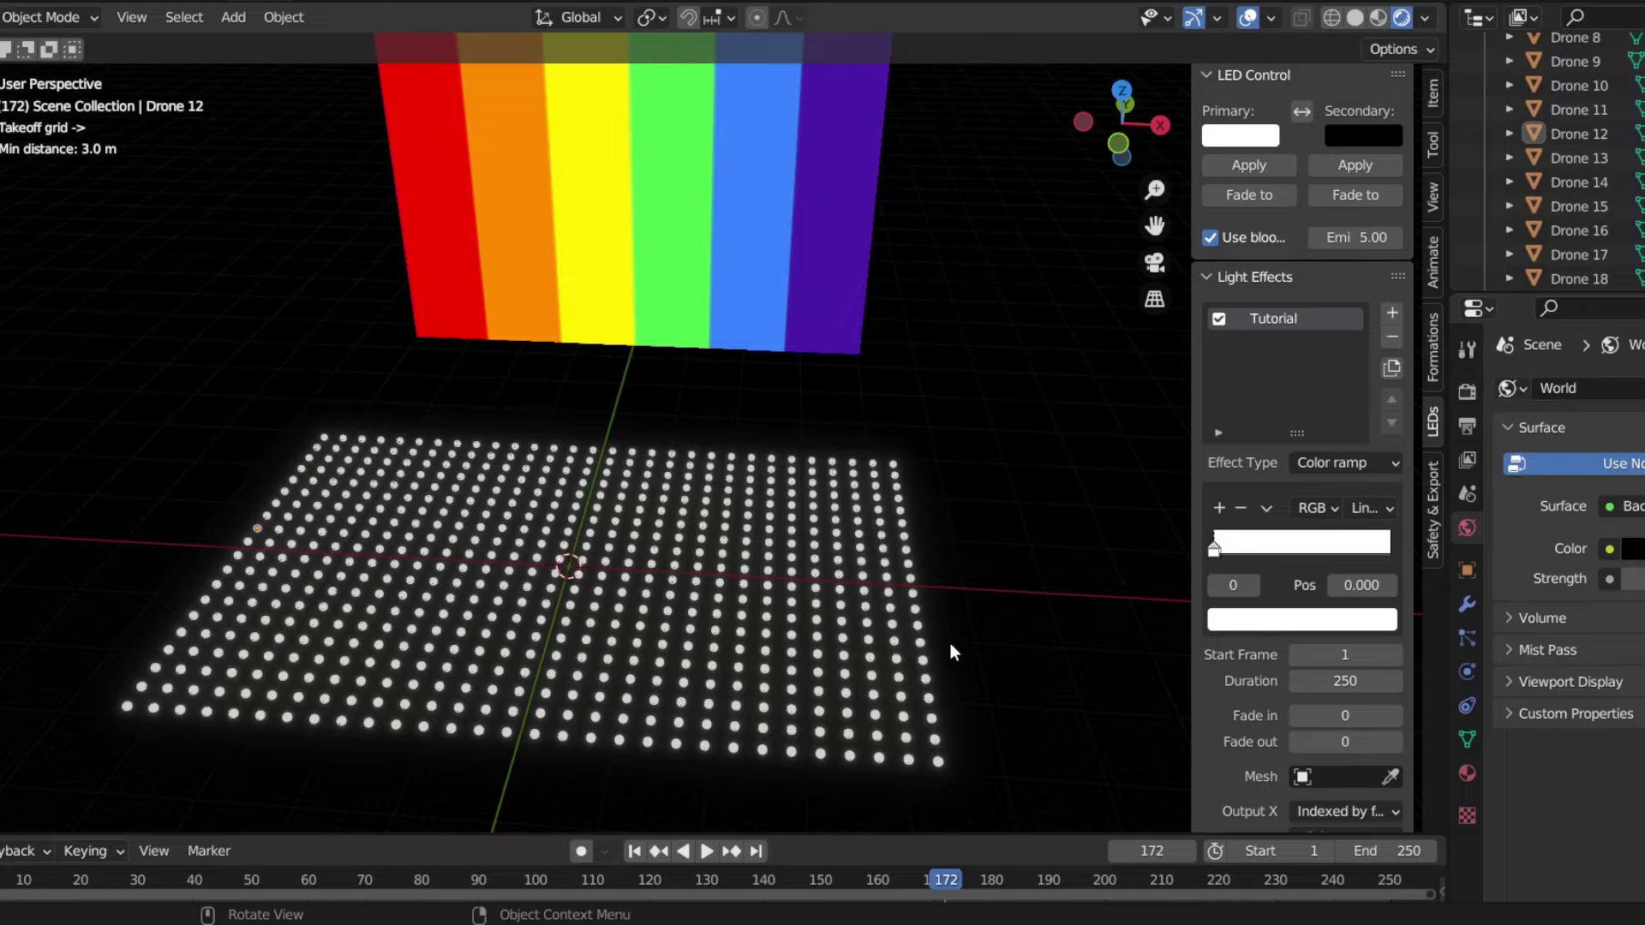
middle_click_drag(859, 608, 864, 531)
scroll(861, 514, "down", 3)
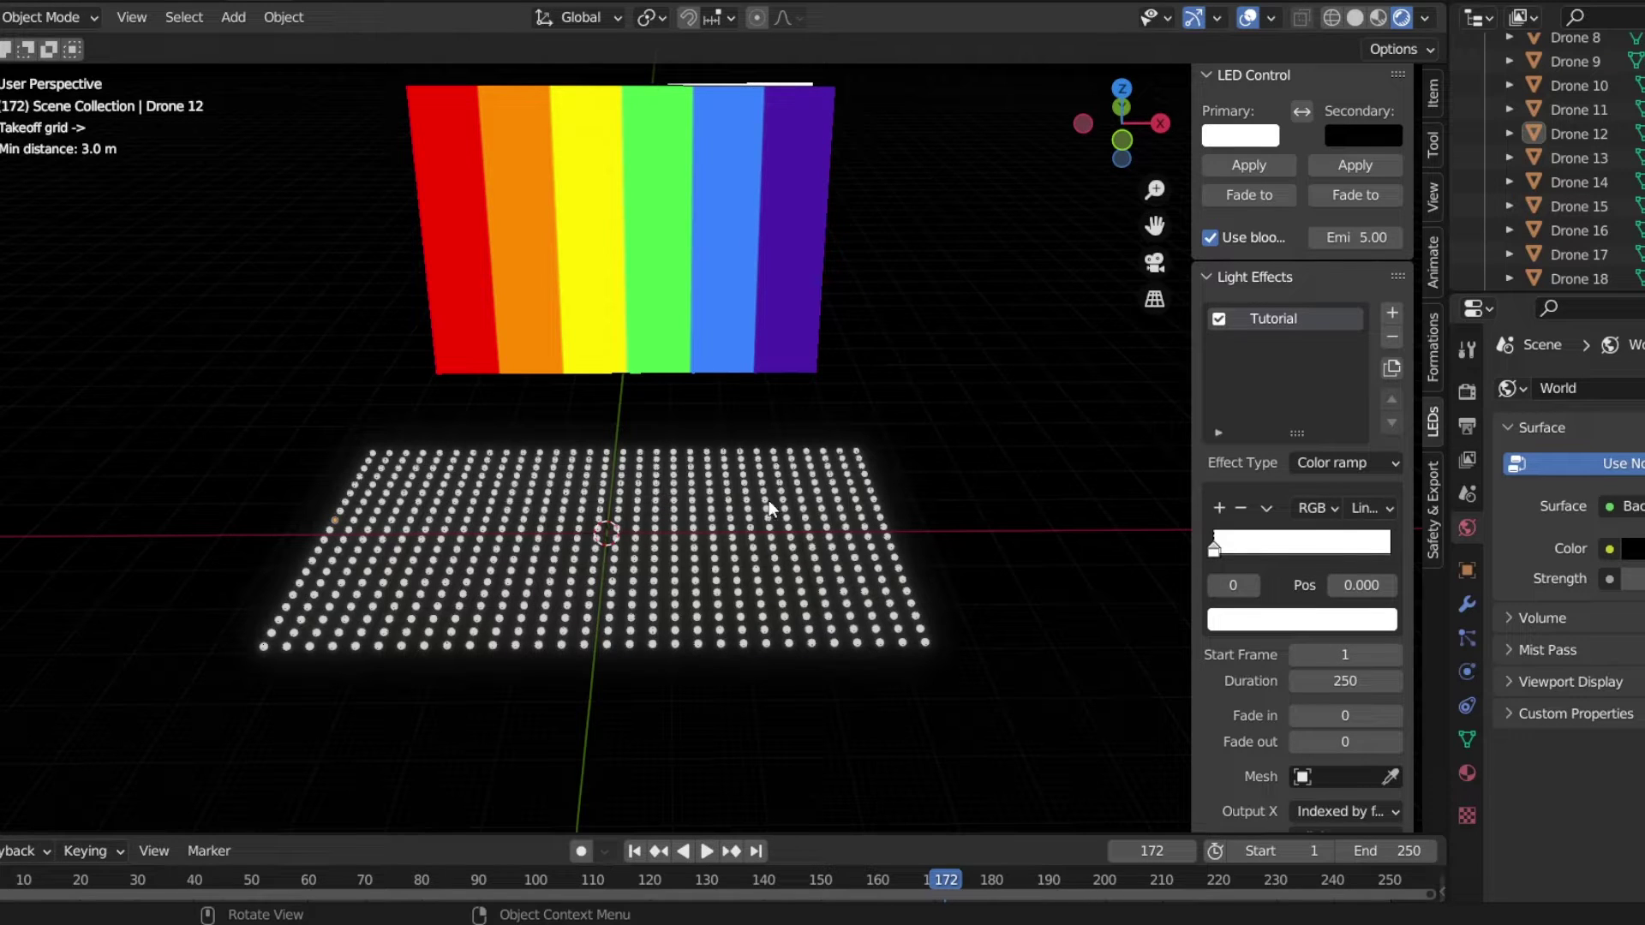
scroll(1333, 665, "down", 3)
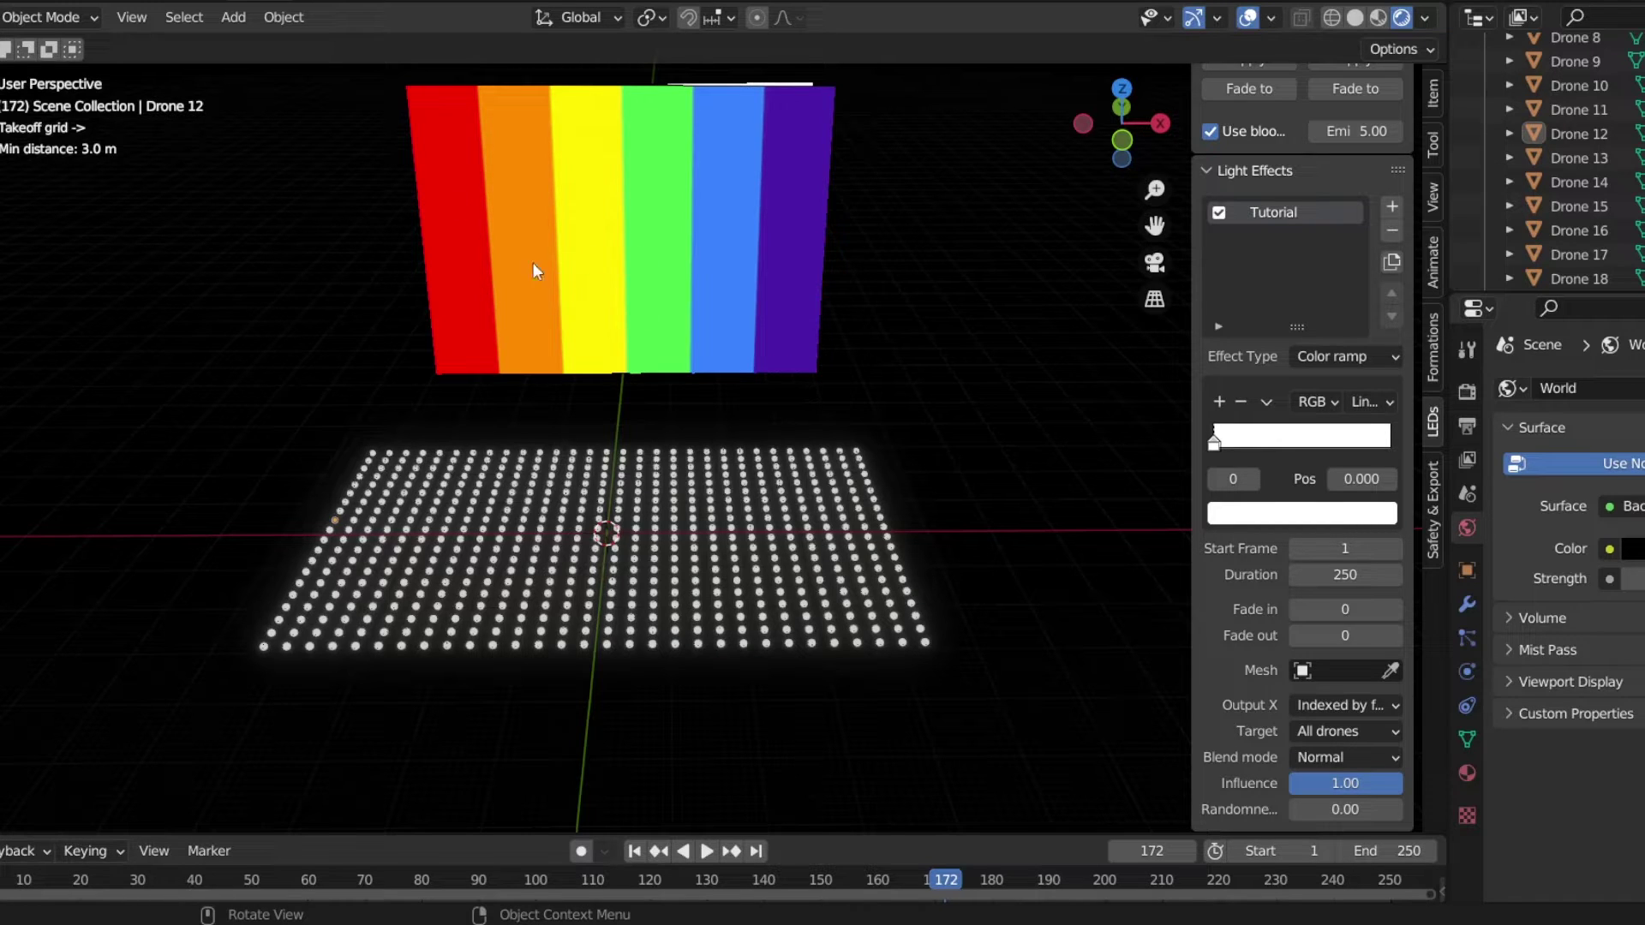
Add a sunset picture as a reference image and enlarge it over the drone grid.
key("shift+a")
mouse_move(964, 441)
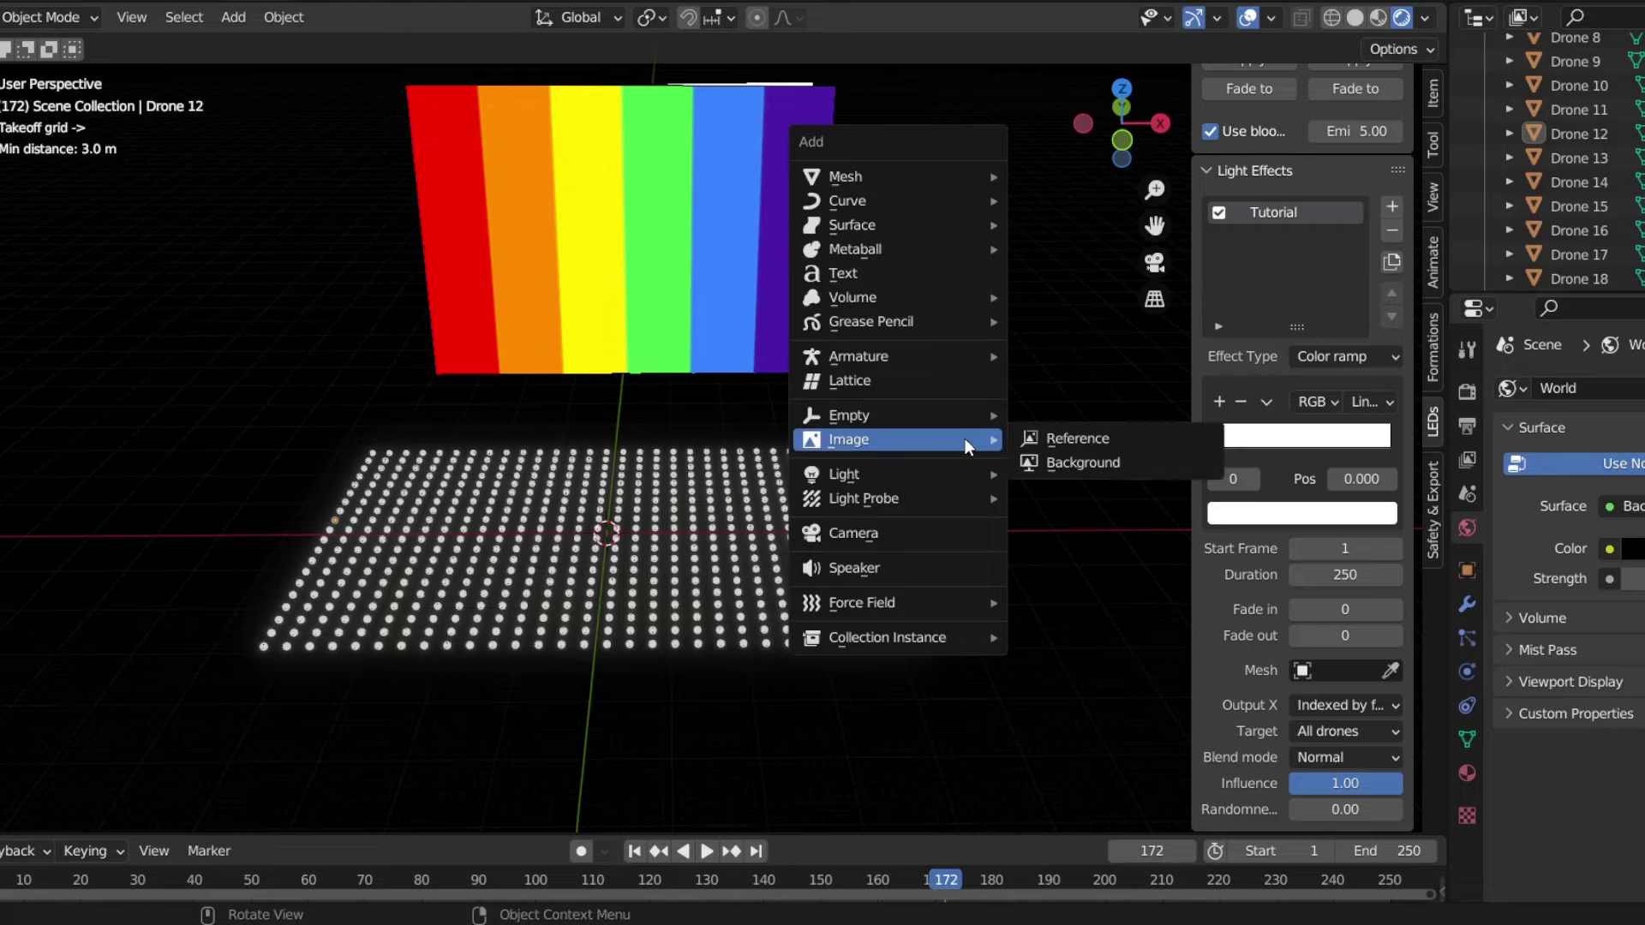
left_click(1058, 439)
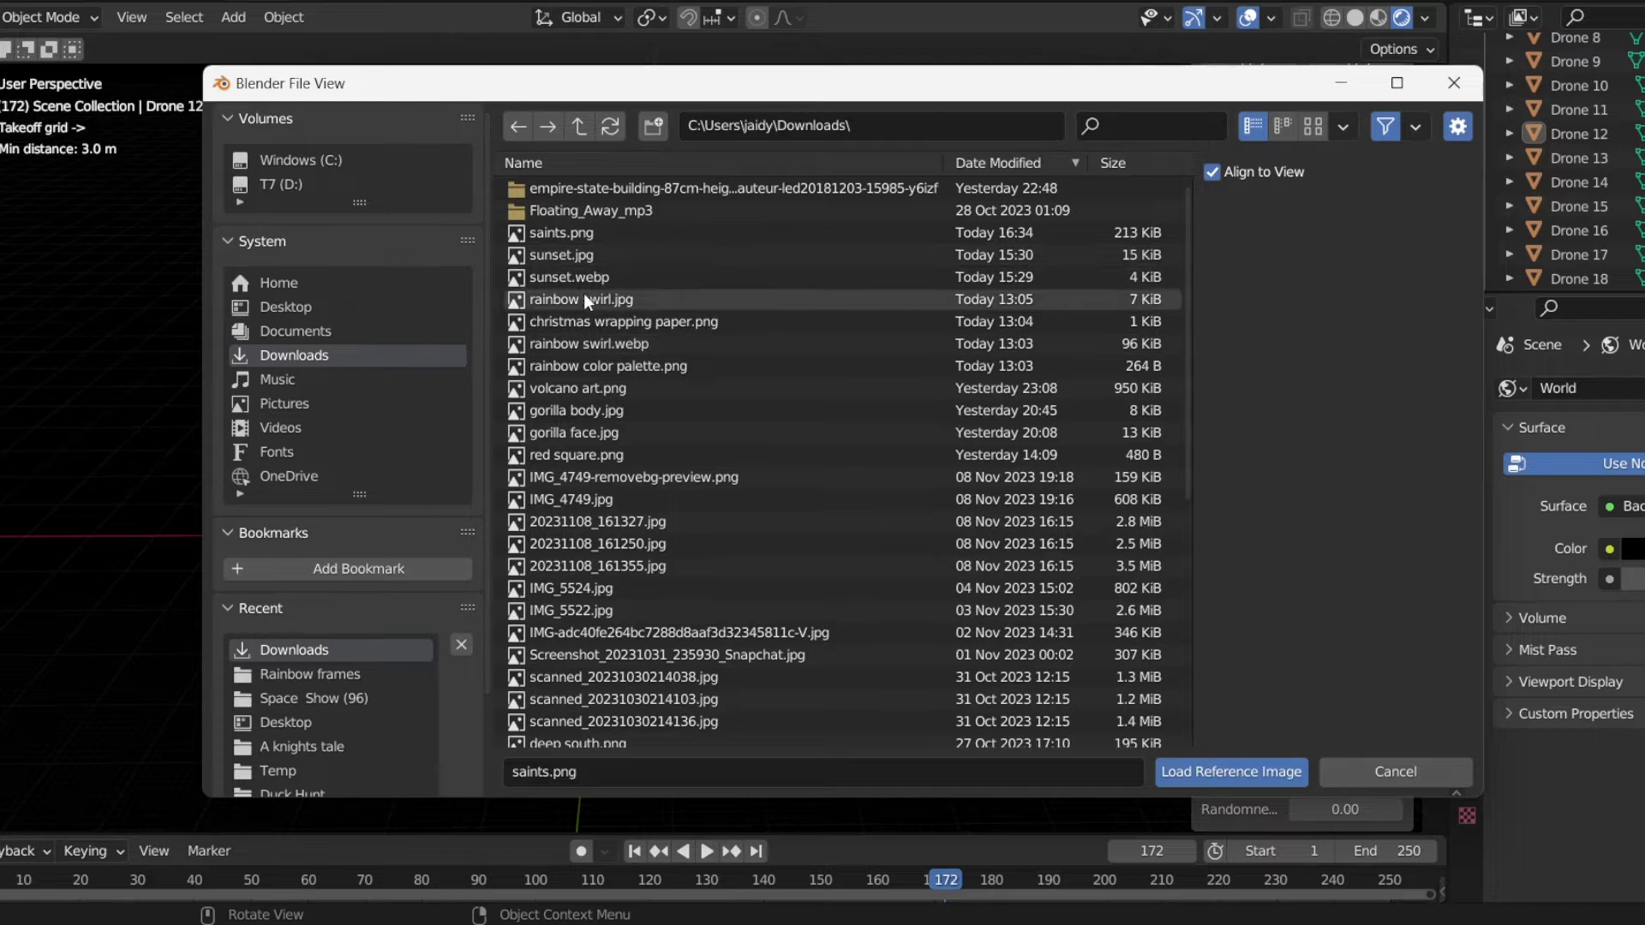
key("Escape")
key("s")
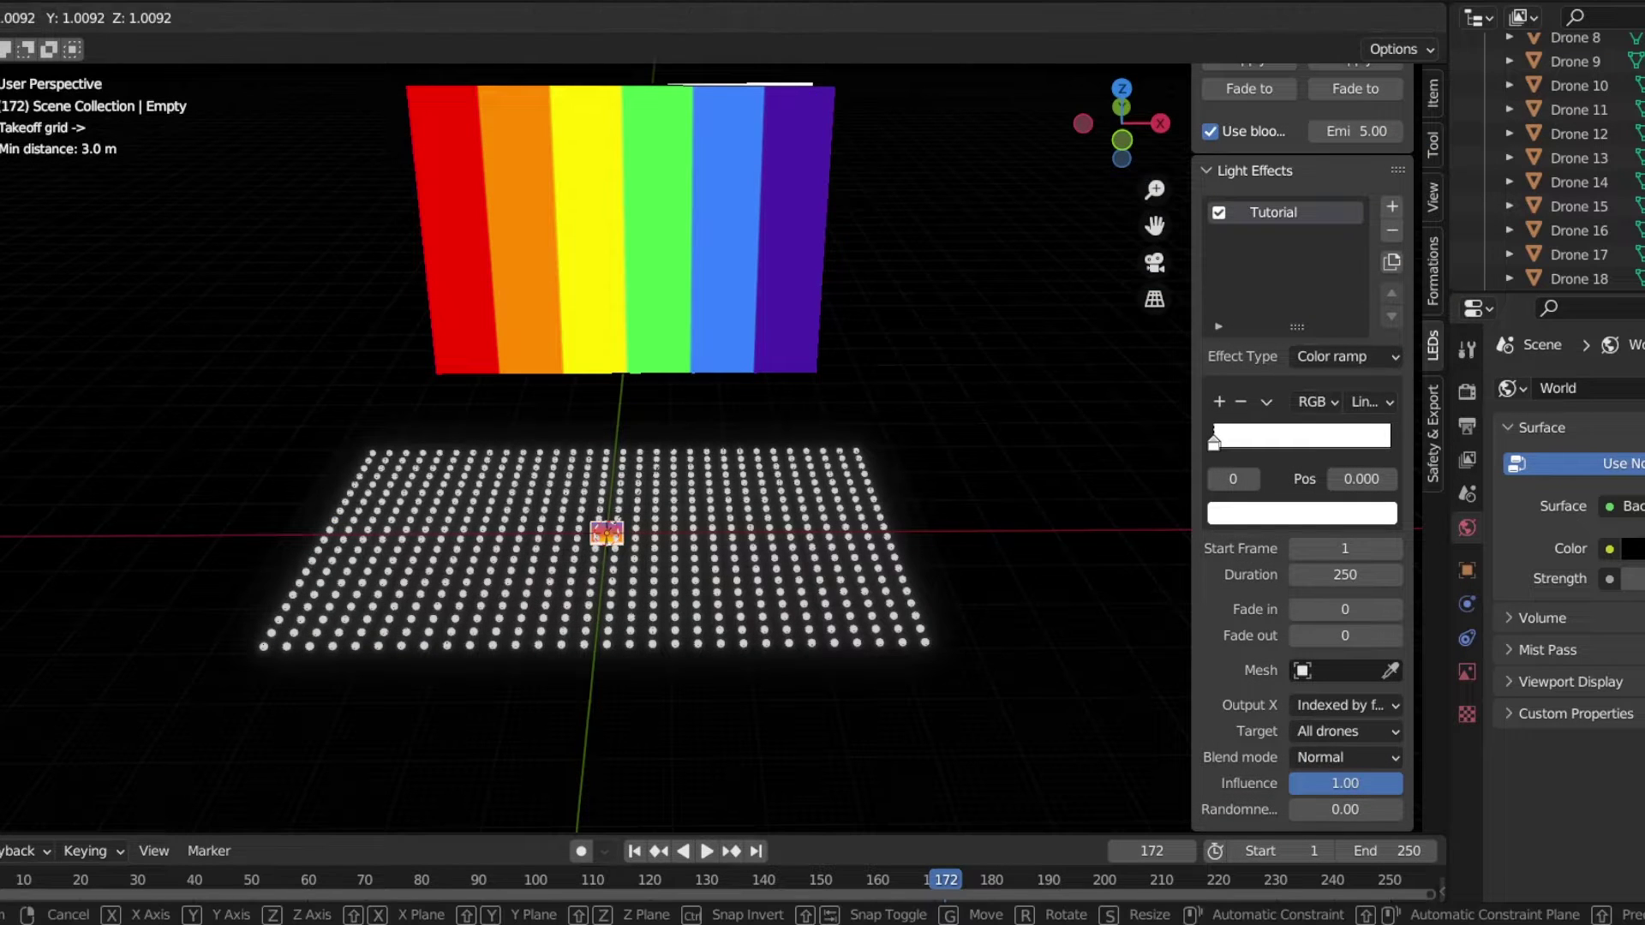
left_click(21, 373)
Raise the sunset reference image along the Z axis, and delete it.
key("g")
key("z")
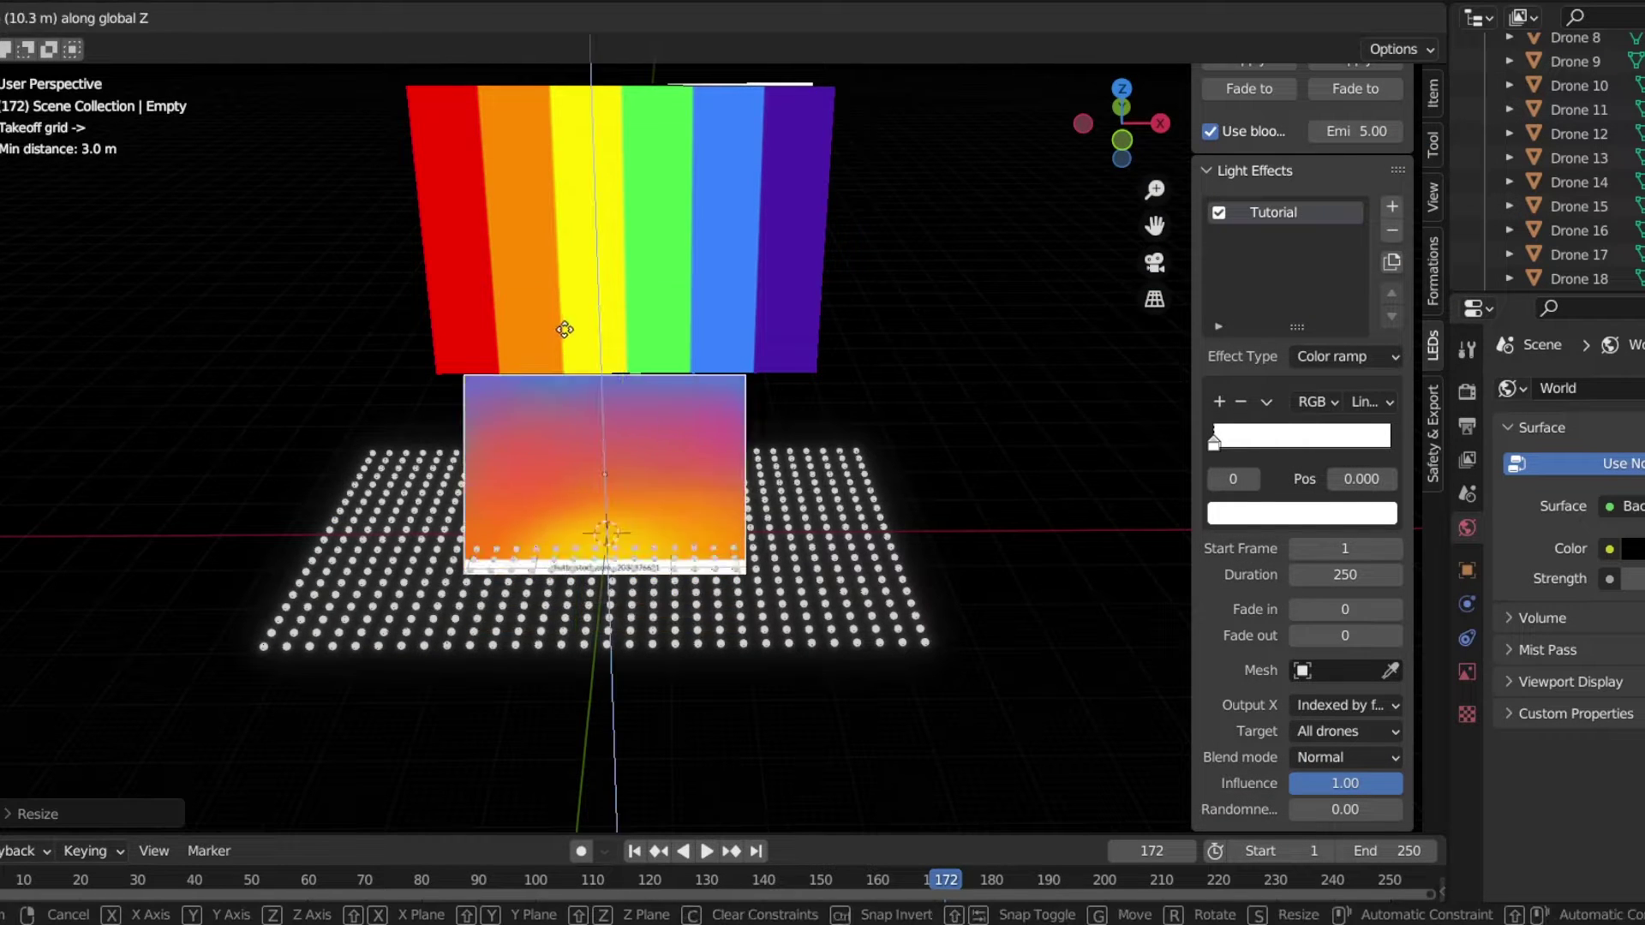
left_click(565, 356)
key("Delete")
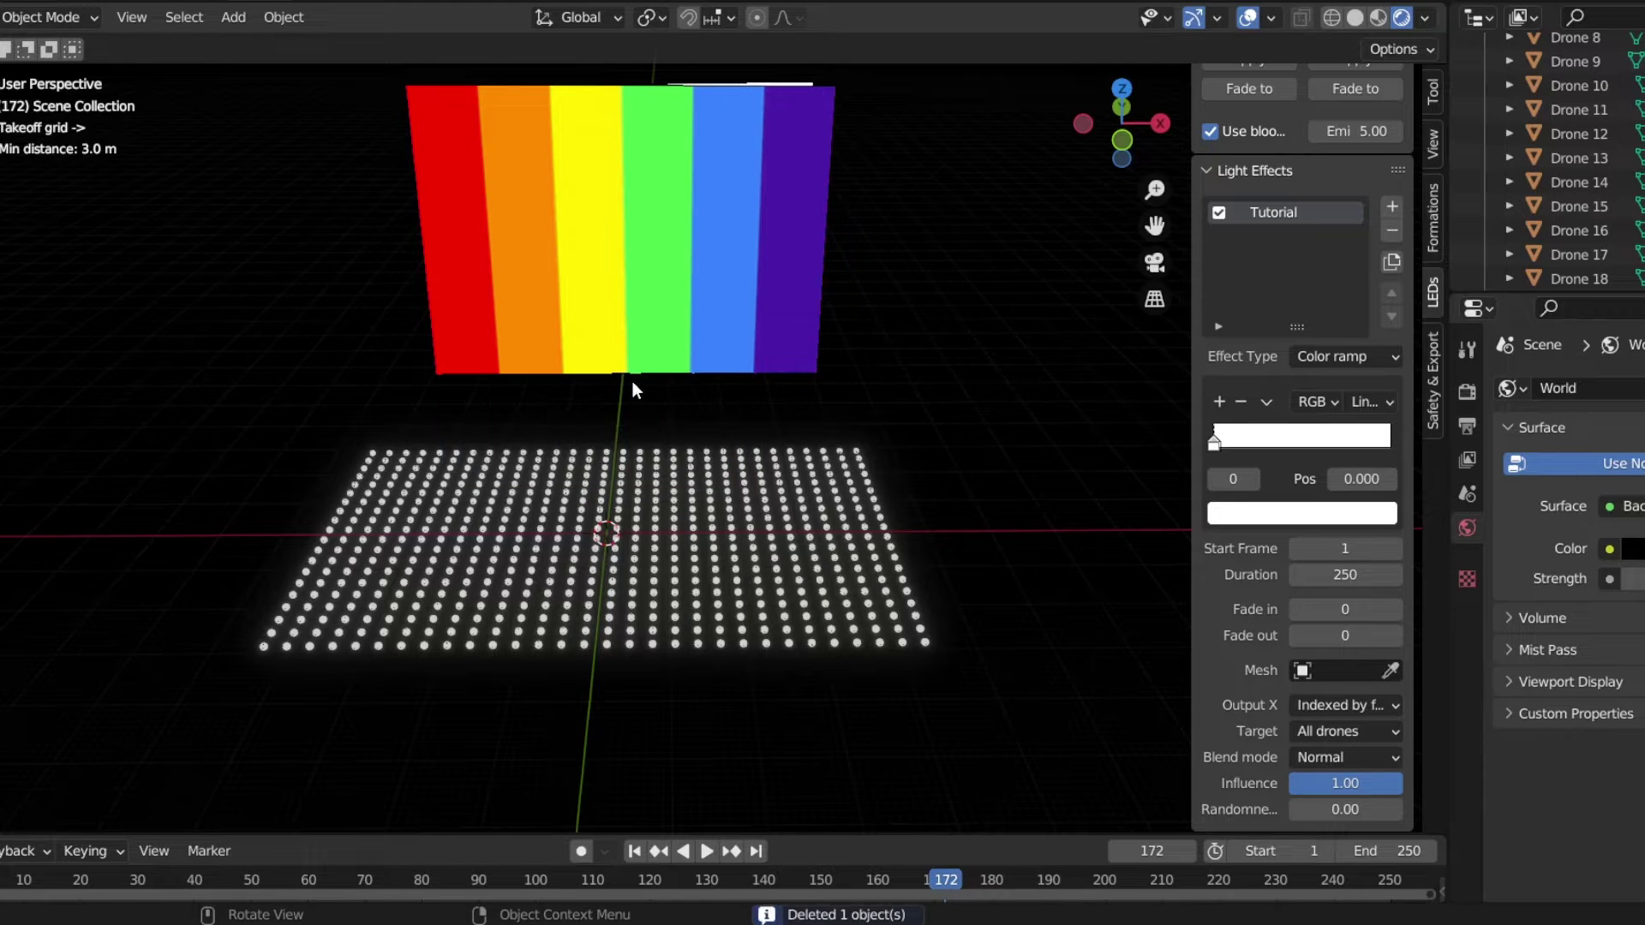
Add a new light effect below Tutorial and remove it again.
left_click(665, 362)
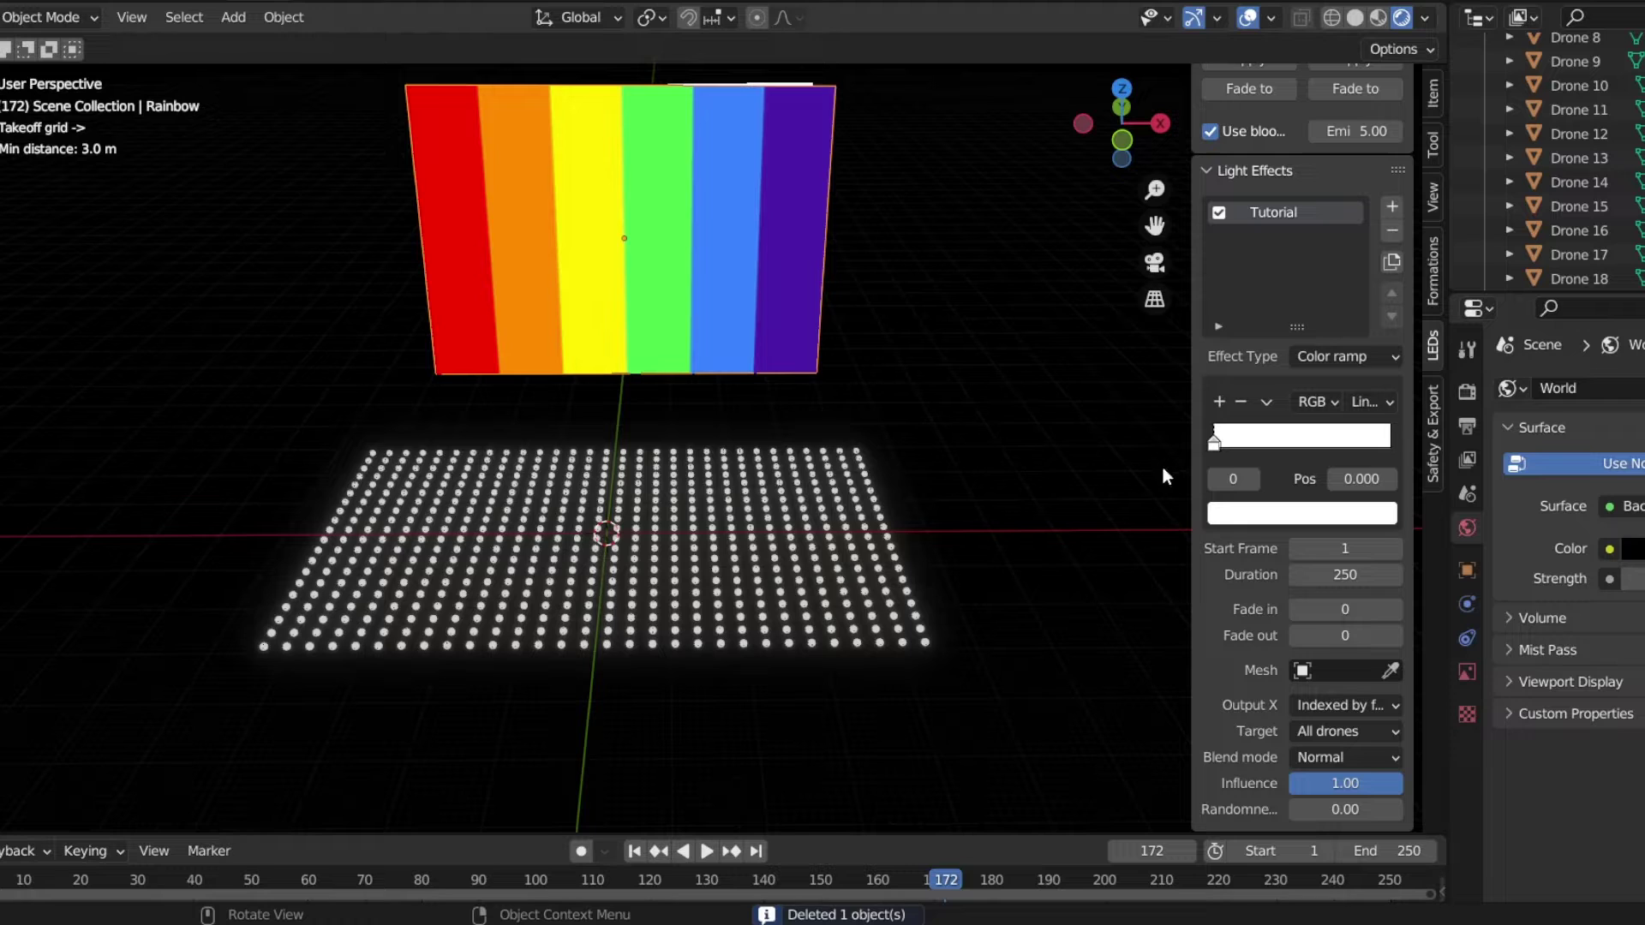
left_click(1345, 358)
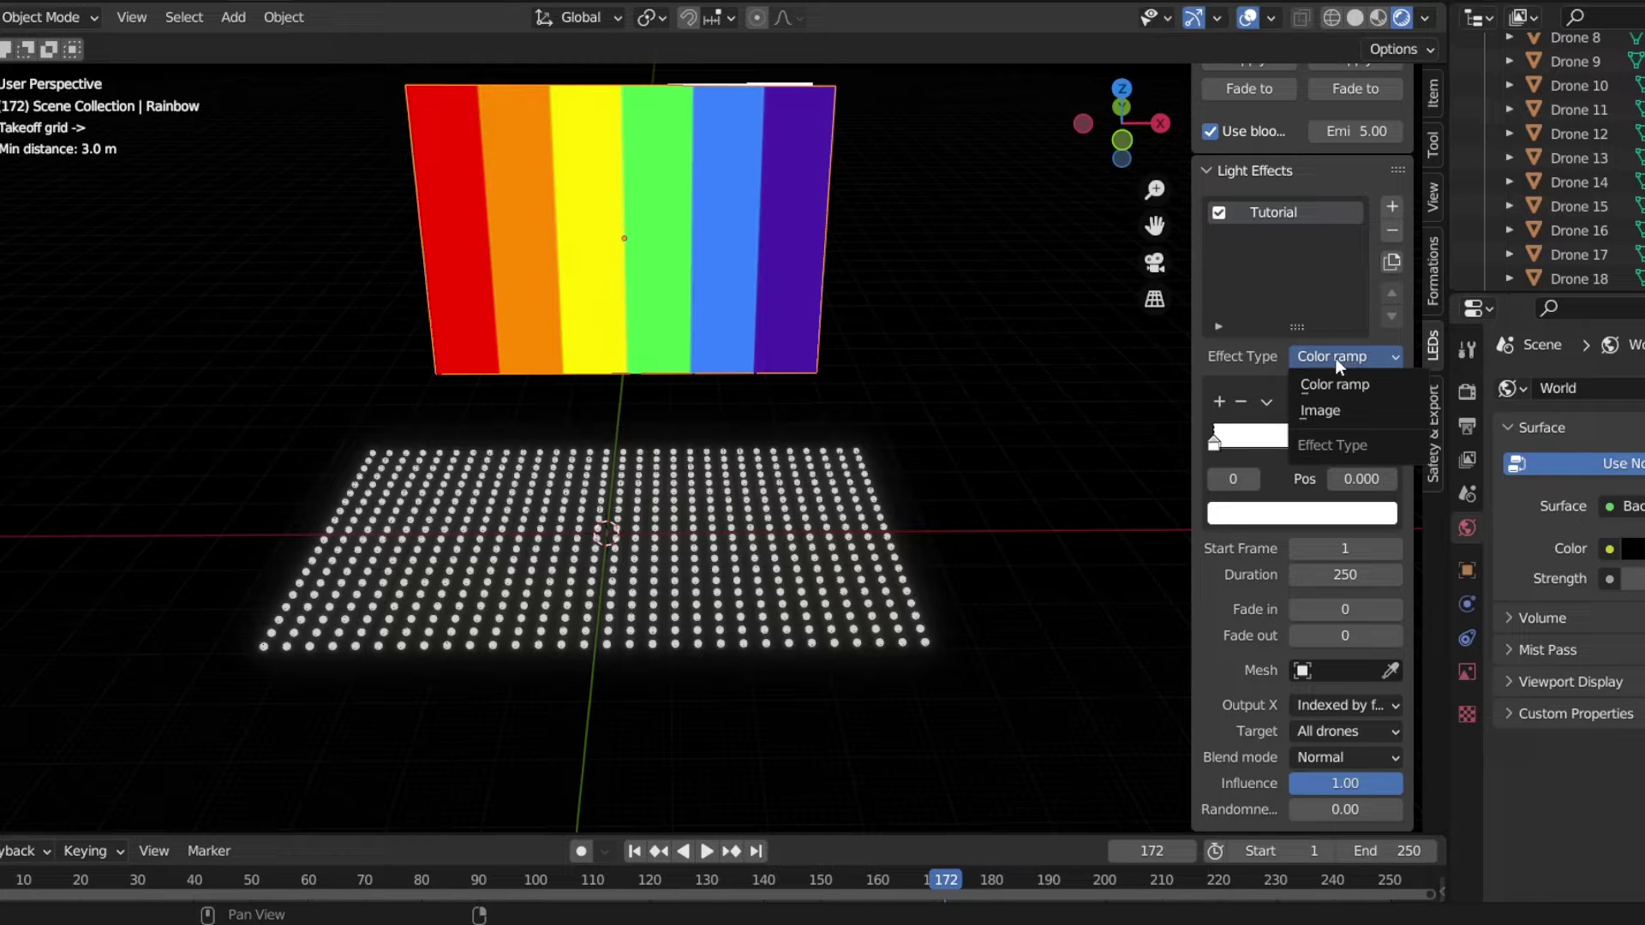
scroll(1268, 365, "up", 2)
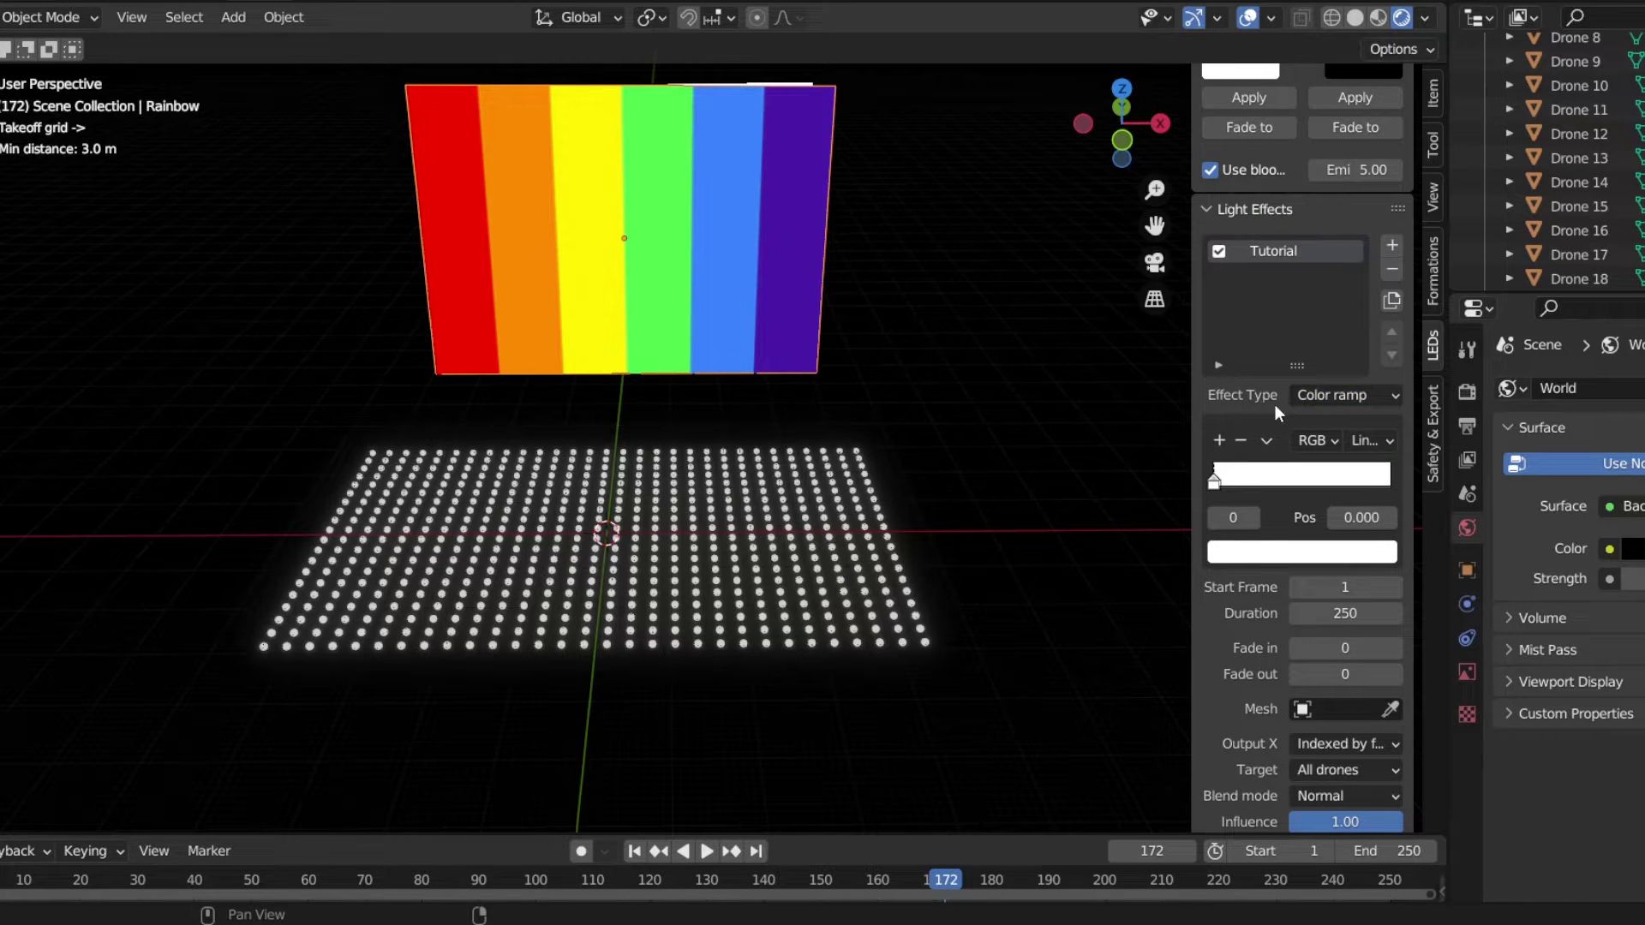
left_click(1389, 248)
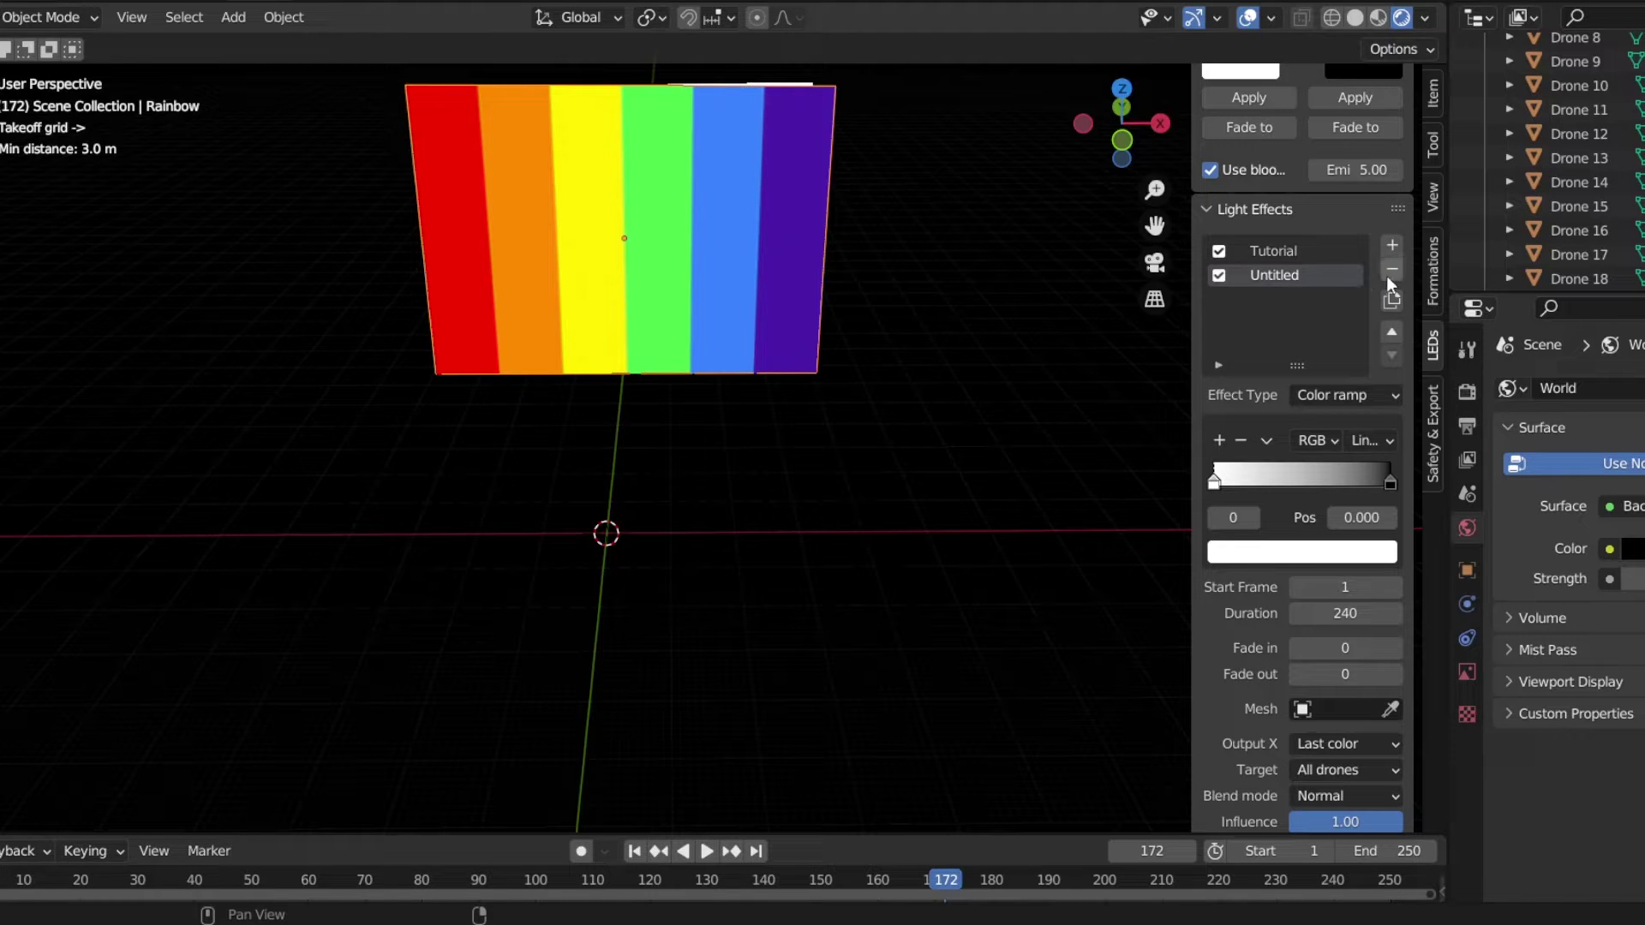
left_click(1393, 274)
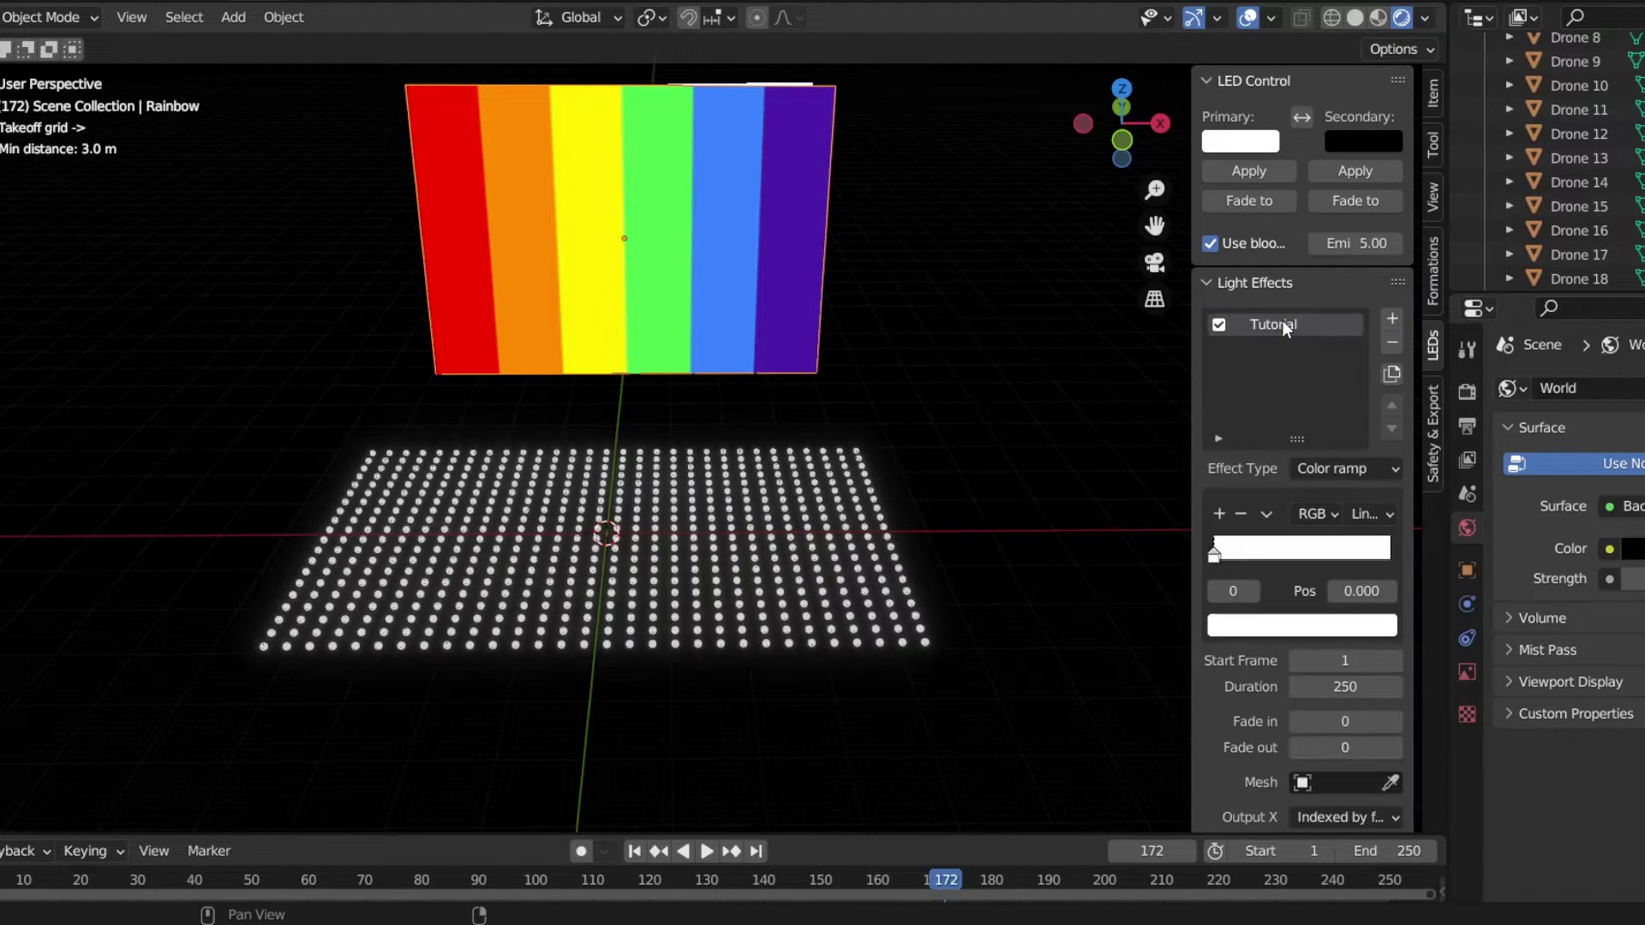
Set the Tutorial light effect's type to Image.
left_click(1341, 470)
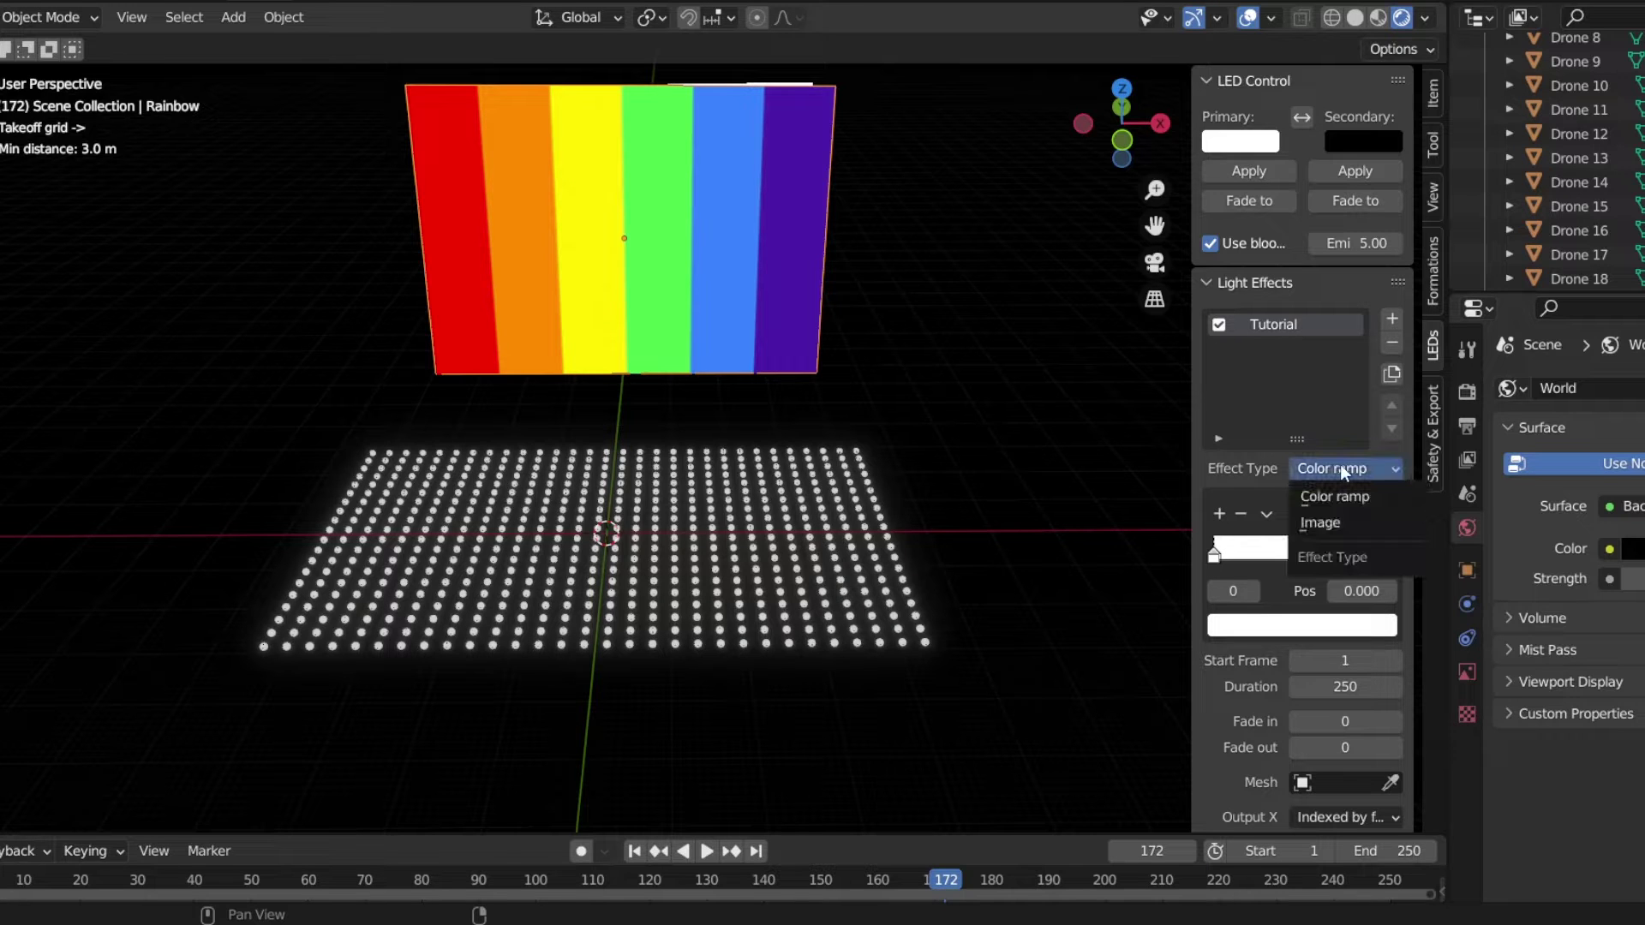
left_click(1327, 524)
middle_click_drag(979, 493, 964, 485)
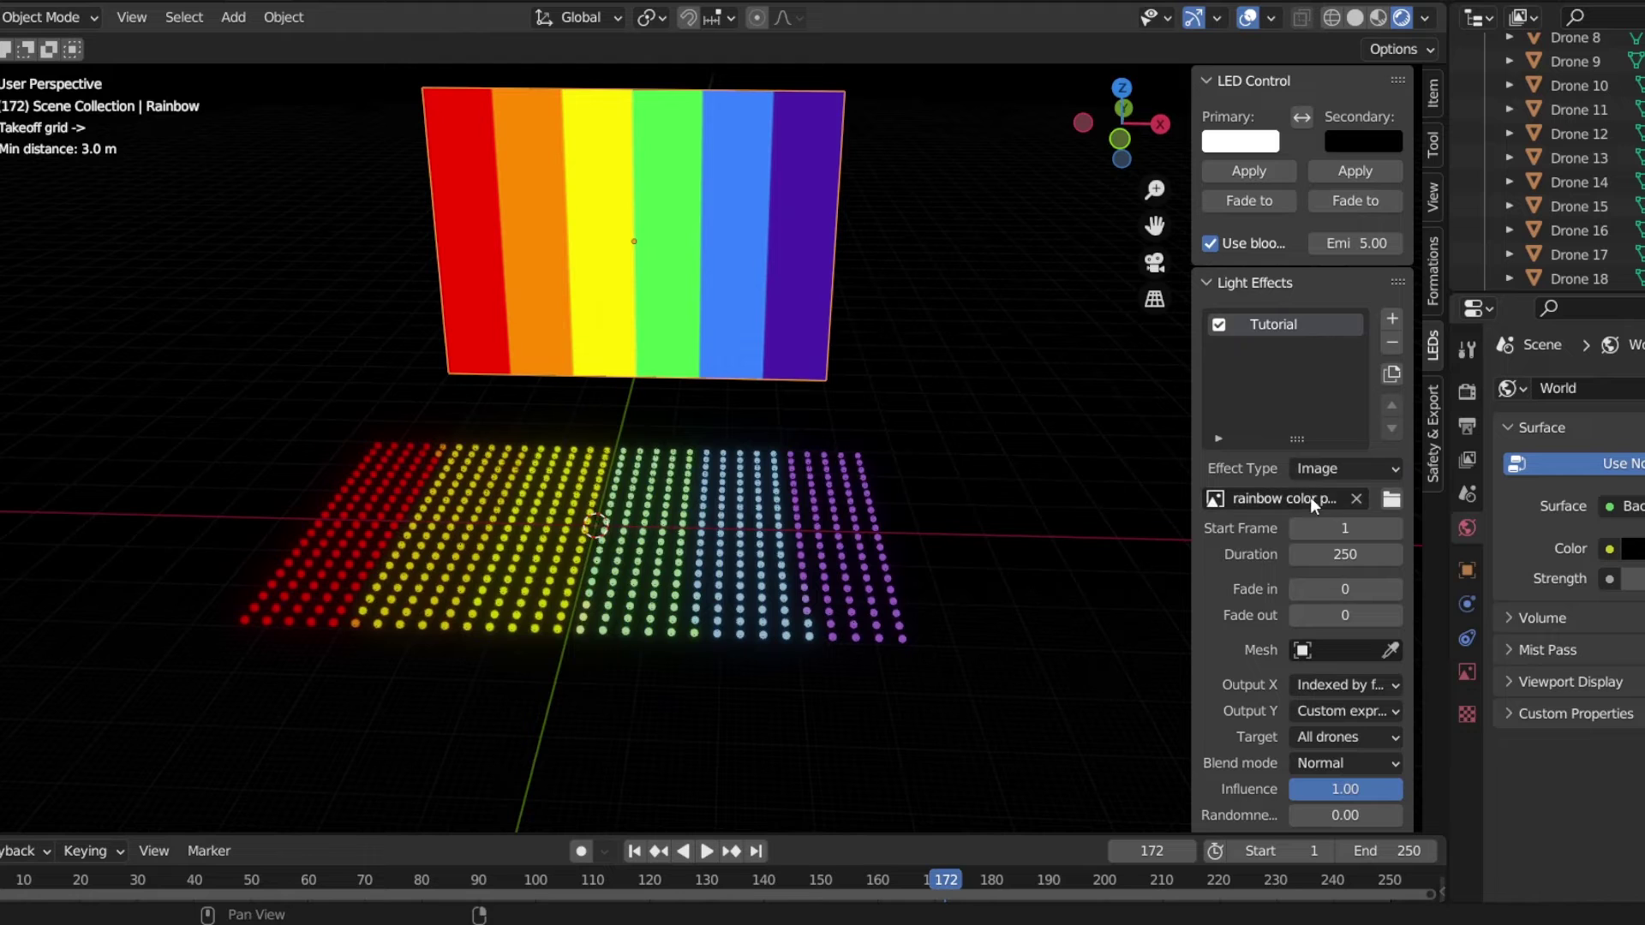
Clear the light effect's image and assign the already loaded rainbow color palette.png to it.
left_click(1353, 499)
left_click(1394, 500)
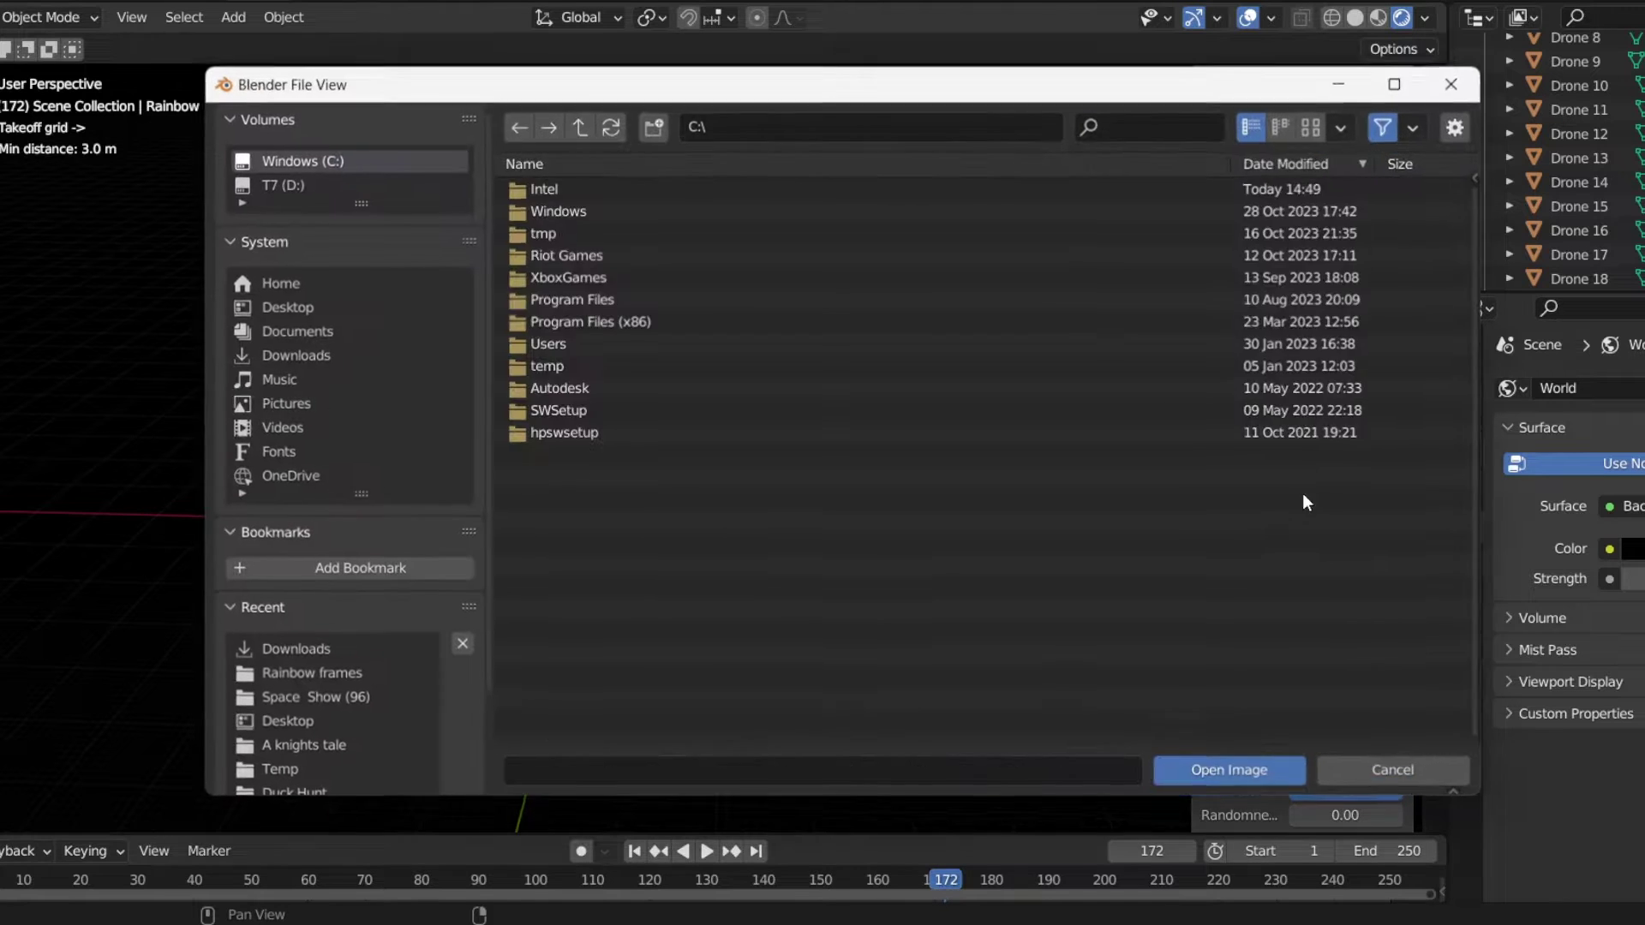
left_click(1454, 82)
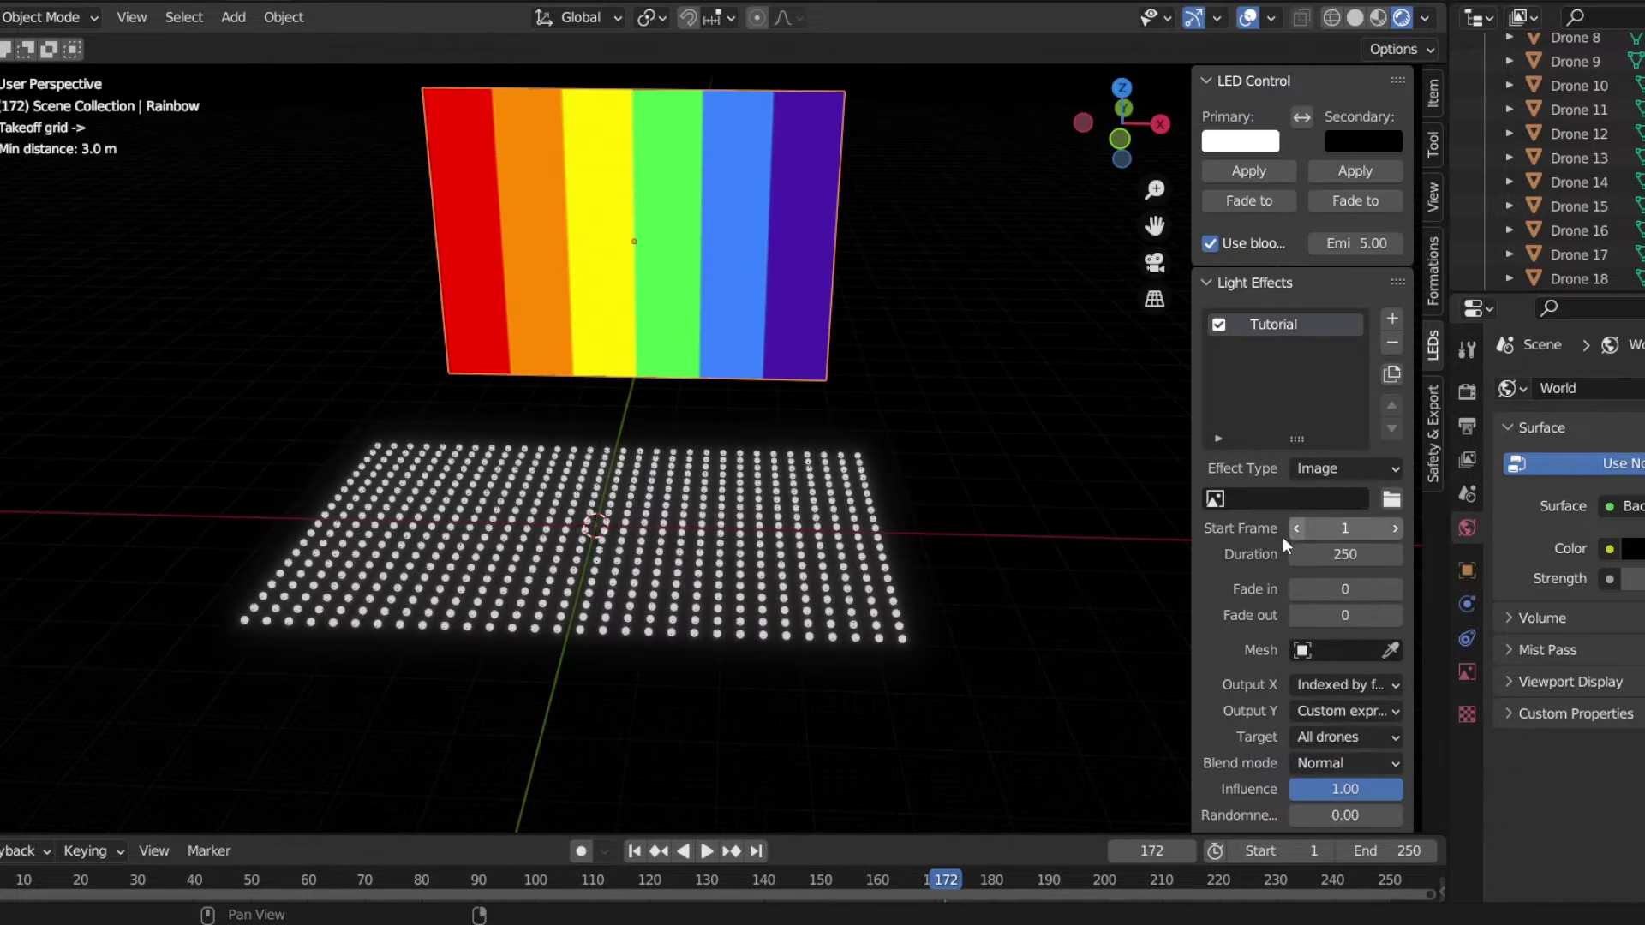
left_click(1275, 500)
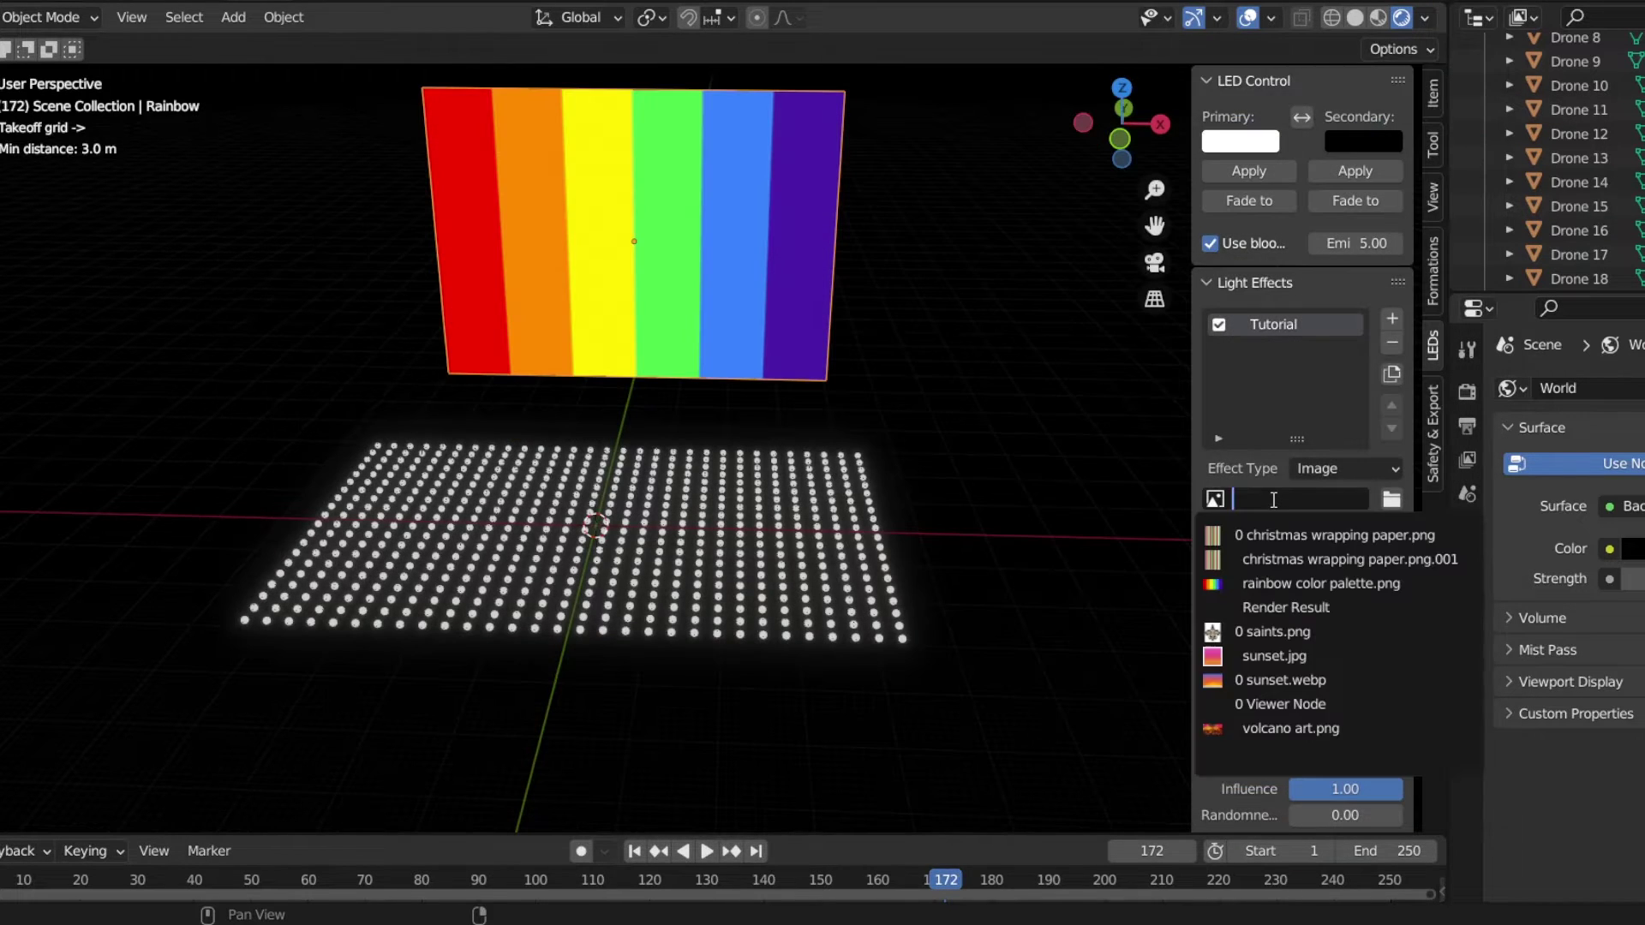
left_click(1306, 584)
Inspect the coloured drone grid and review the options available for the light effect's Output X.
middle_click_drag(886, 488, 831, 484)
scroll(862, 523, "up", 3)
left_click(1318, 686)
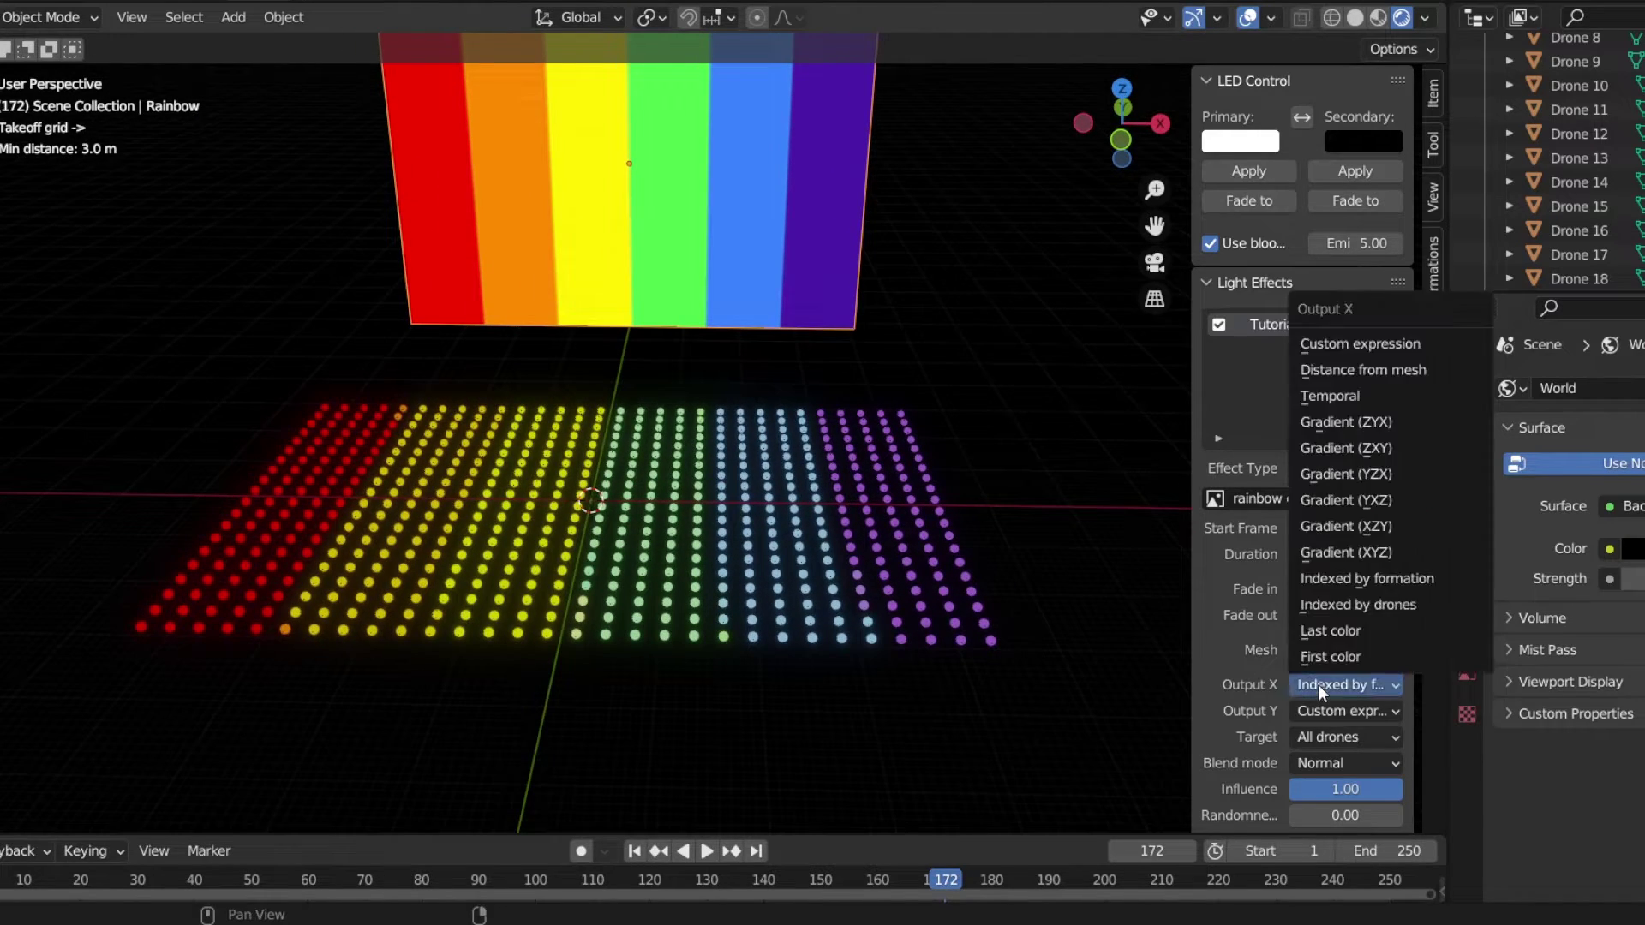
left_click(1318, 686)
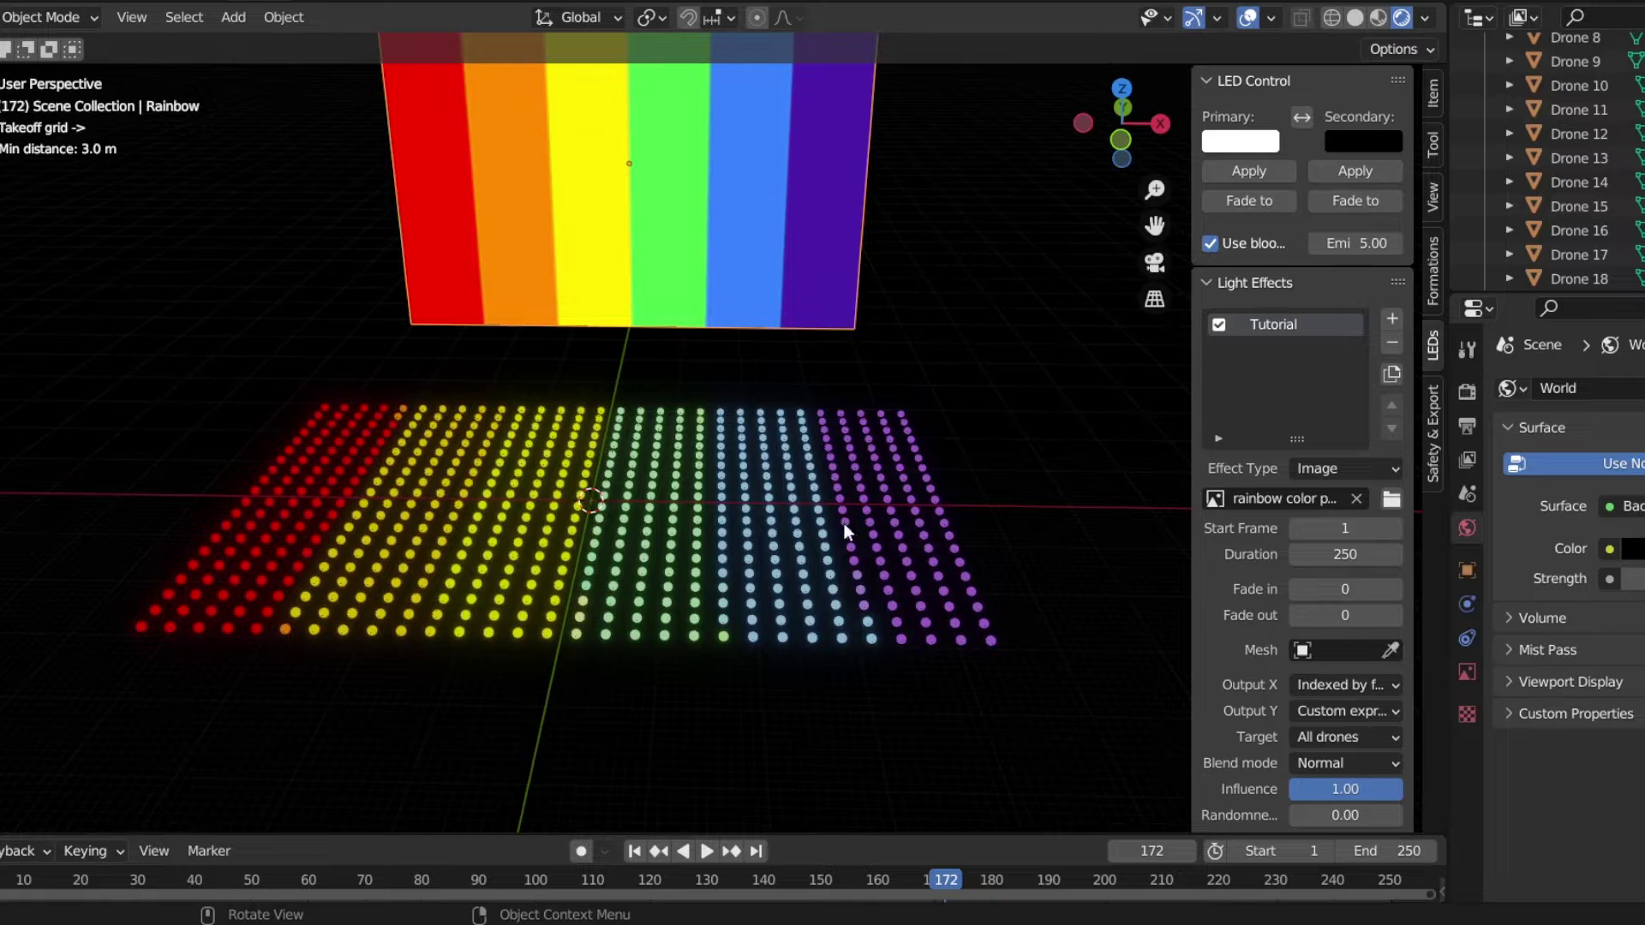
Select Drone 1 through Drone 5 one by one in the Drones collection to check their order in the grid.
scroll(948, 470, "up", 2)
scroll(1573, 226, "up", 5)
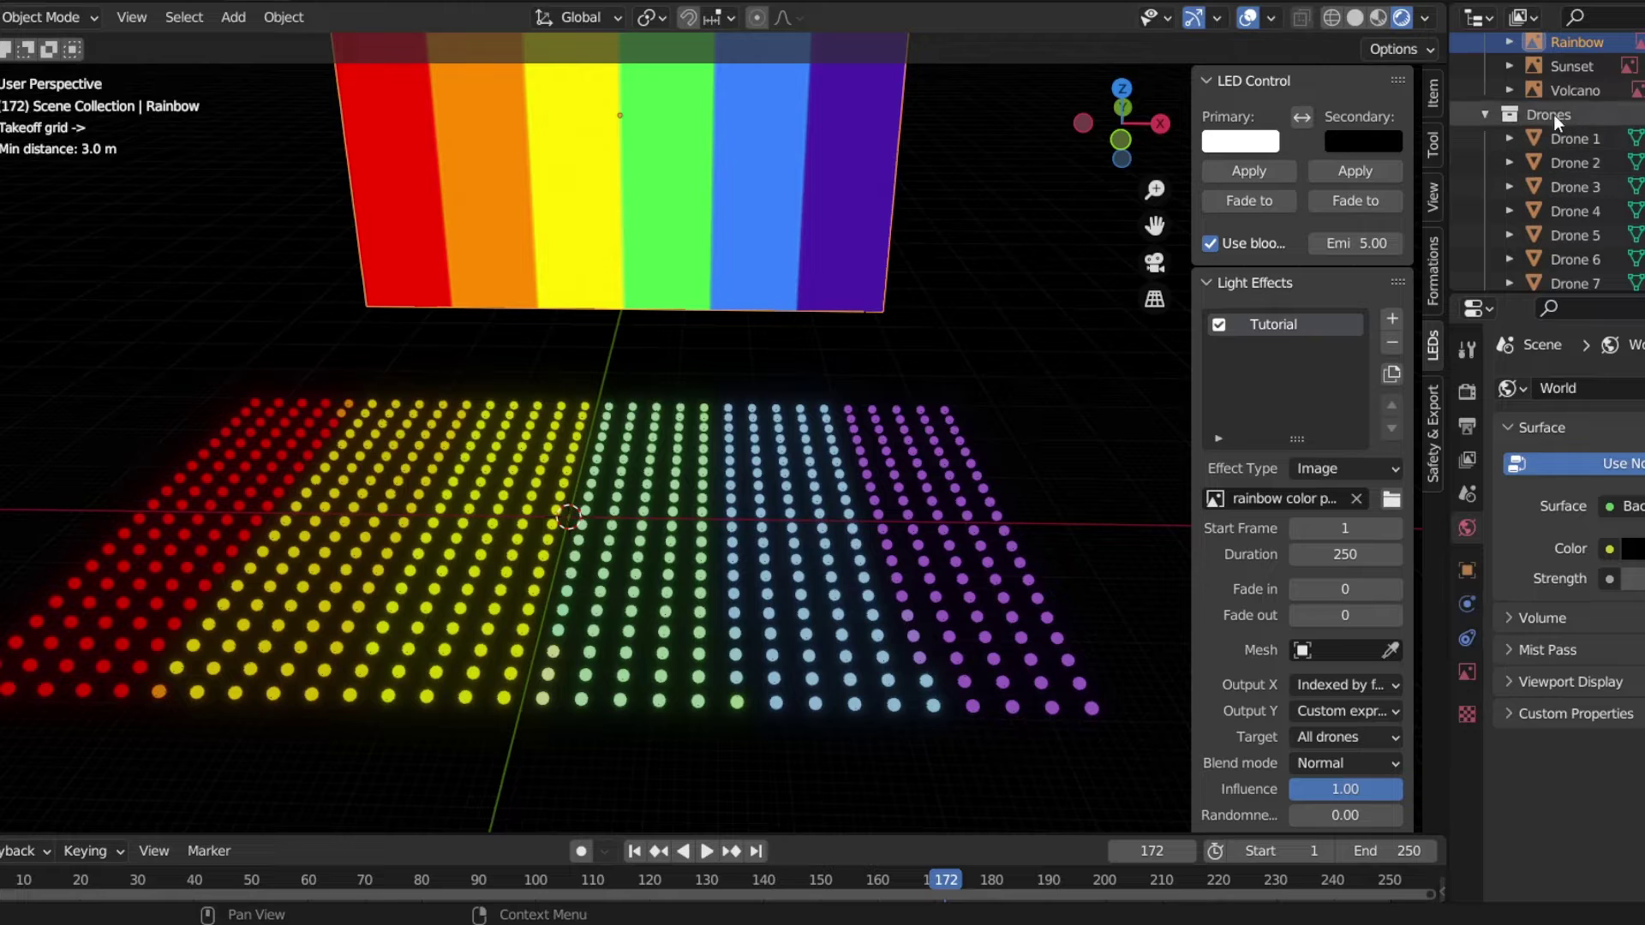
left_click(1591, 141)
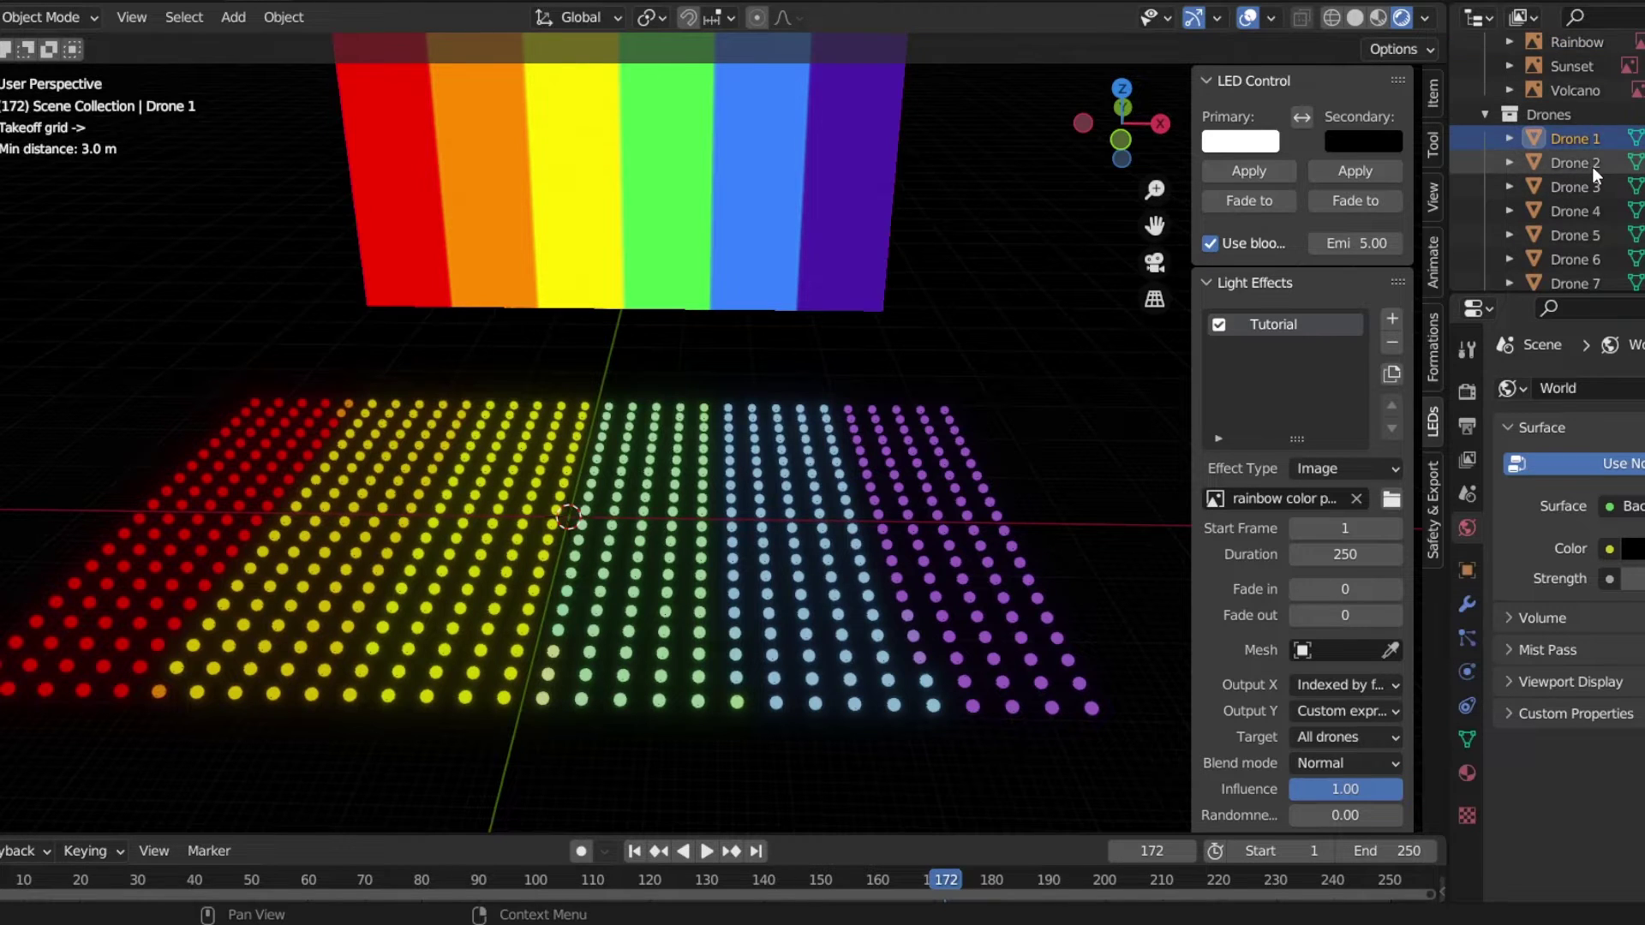
left_click(1592, 166)
left_click(1593, 191)
left_click(1587, 220)
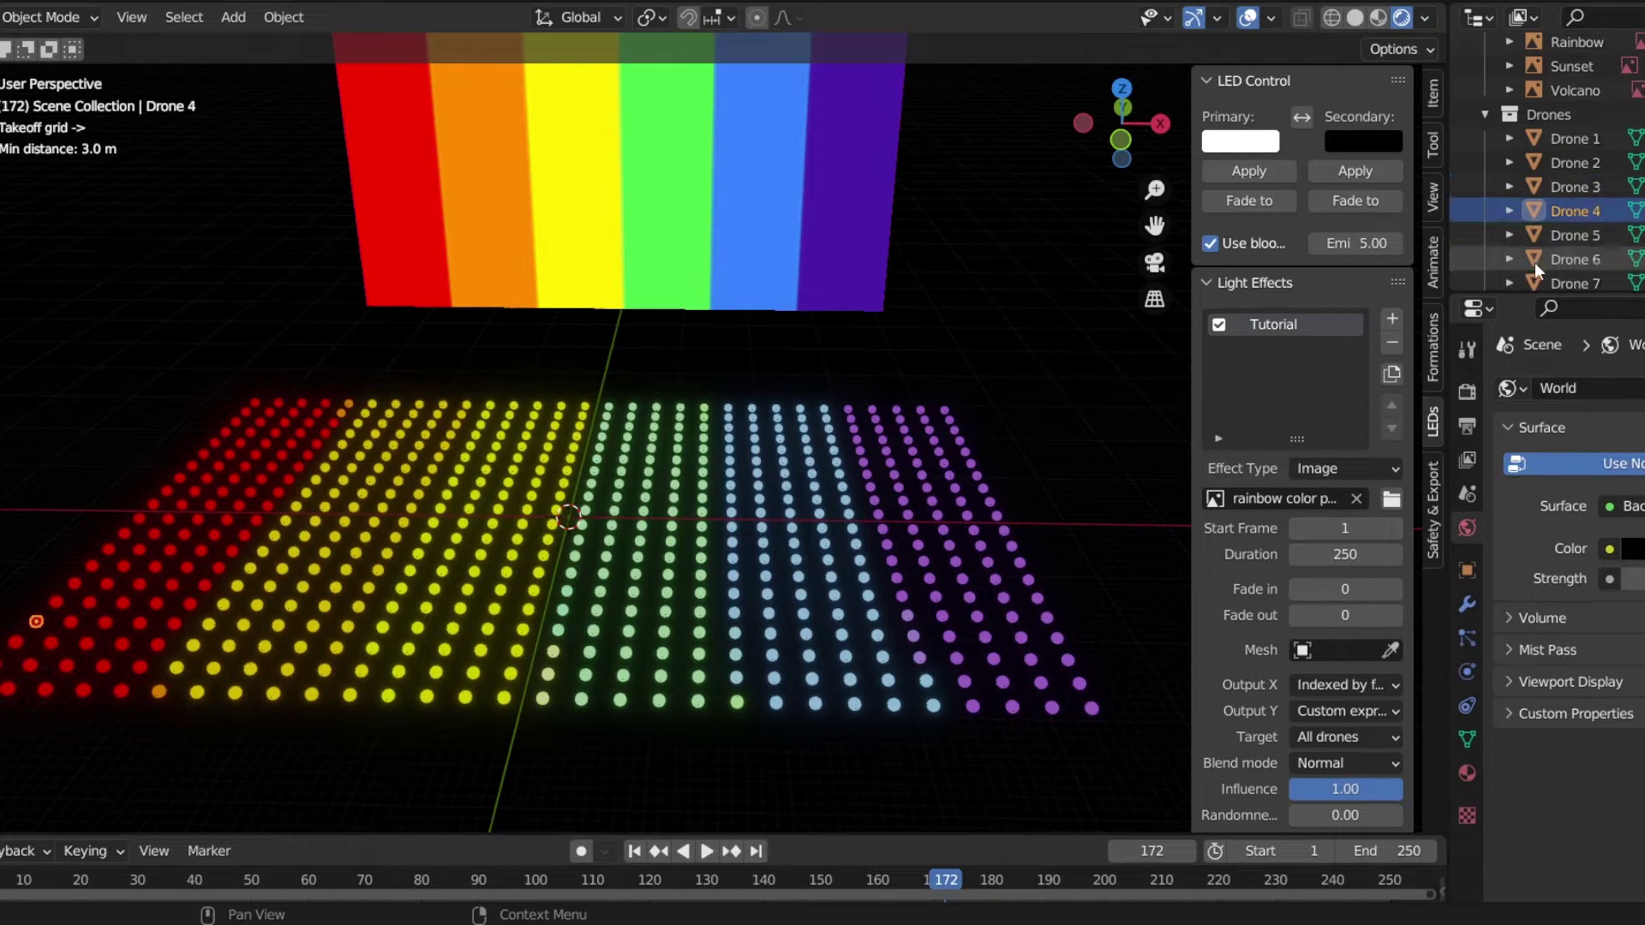
left_click(1600, 154)
left_click(1596, 145)
left_click(1591, 186)
left_click(1587, 211)
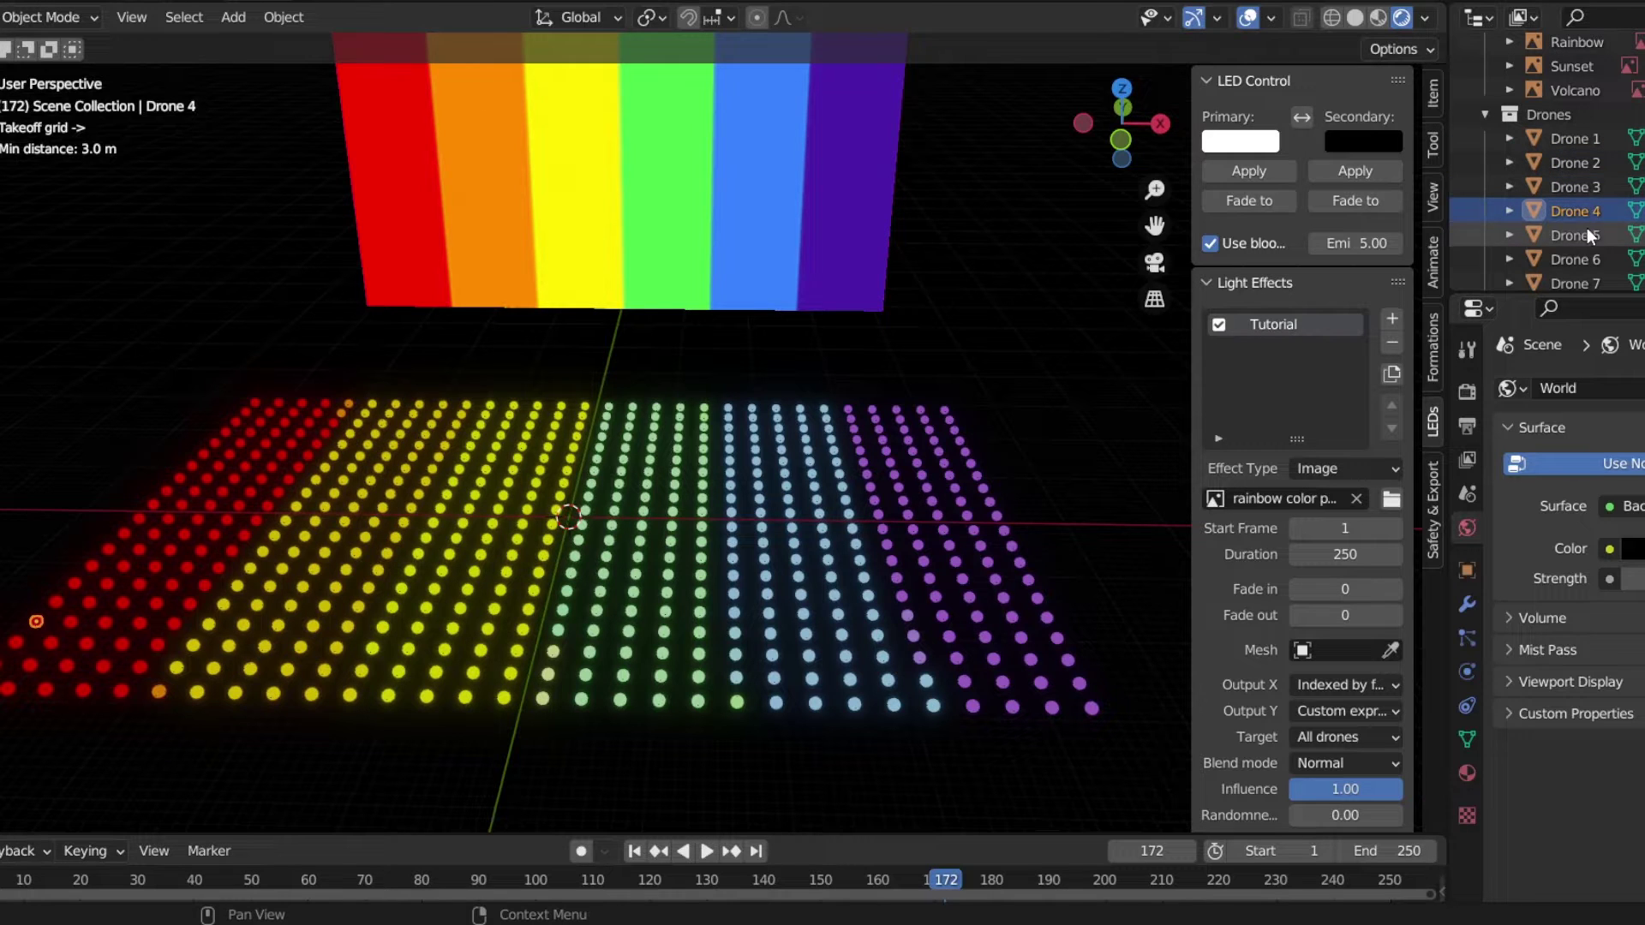
left_click(1587, 234)
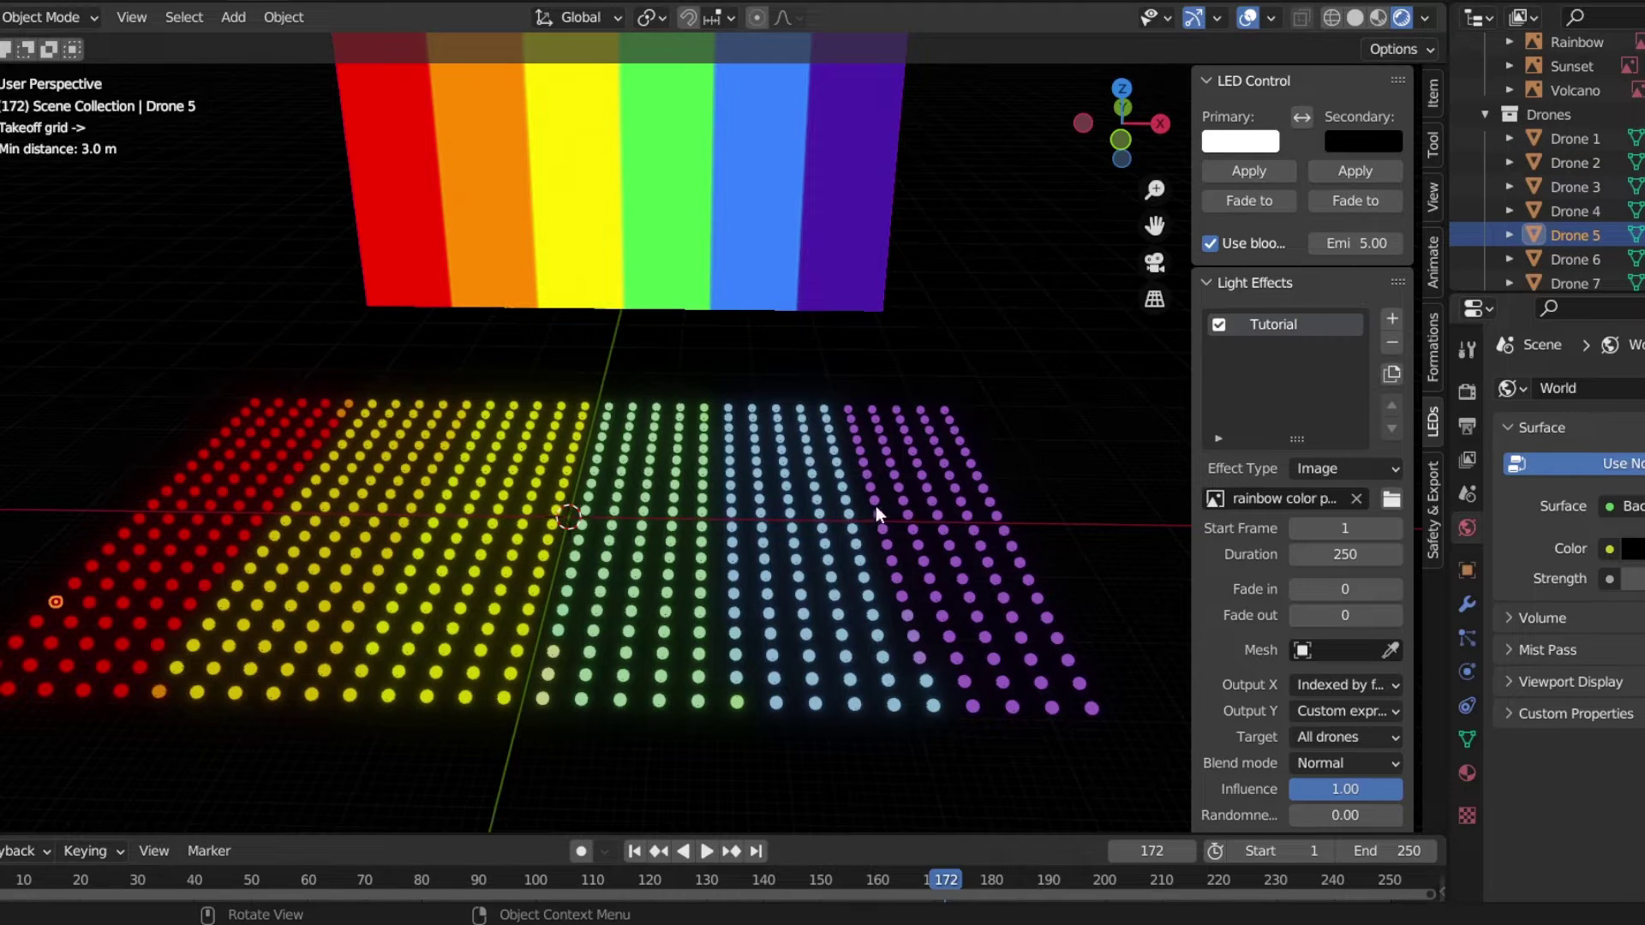
Set the Tutorial light effect's Output X to Gradient (ZYX).
middle_click_drag(875, 506, 948, 476, "shift")
middle_click_drag(756, 386, 542, 325, "shift")
middle_click_drag(687, 330, 476, 310)
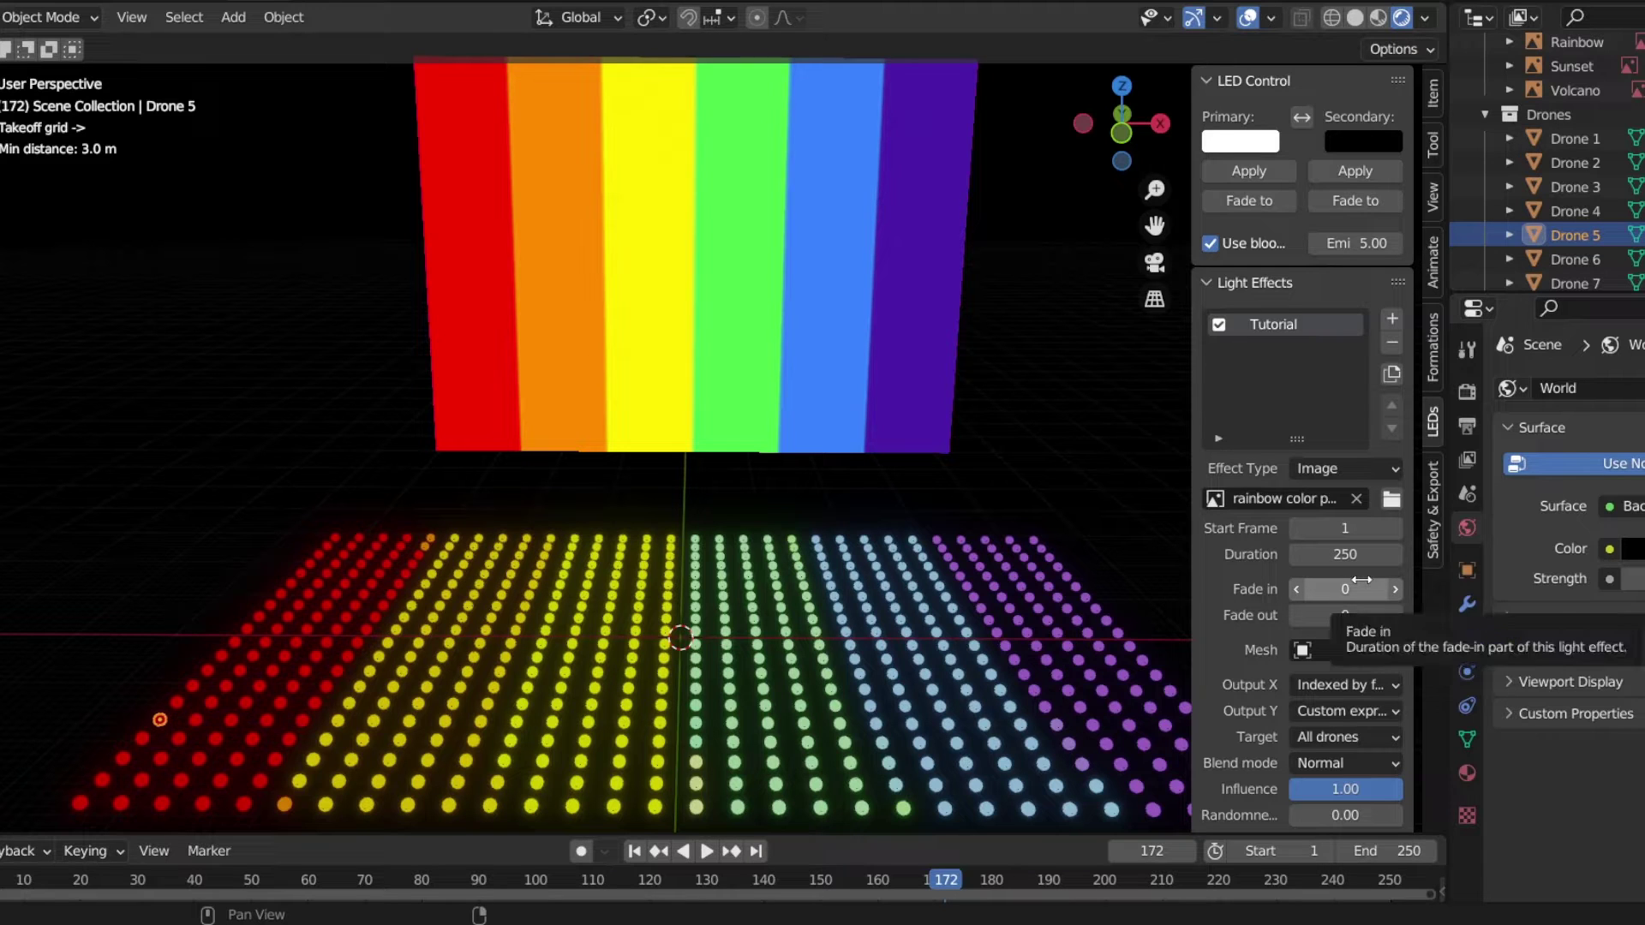
left_click(1366, 684)
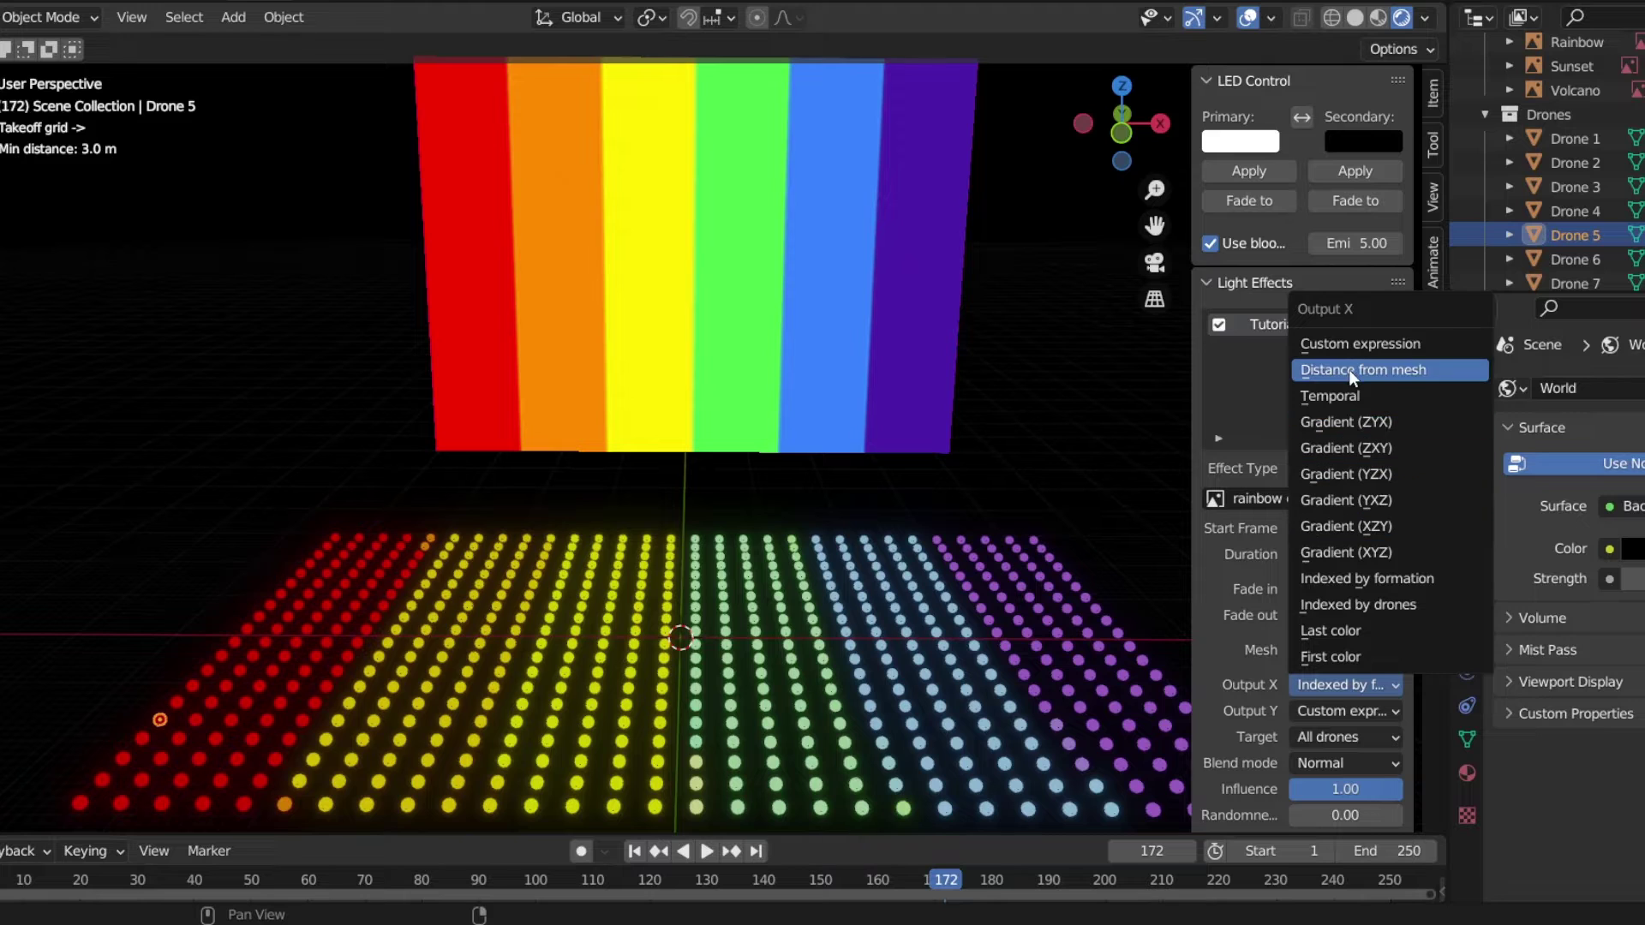
left_click(1354, 420)
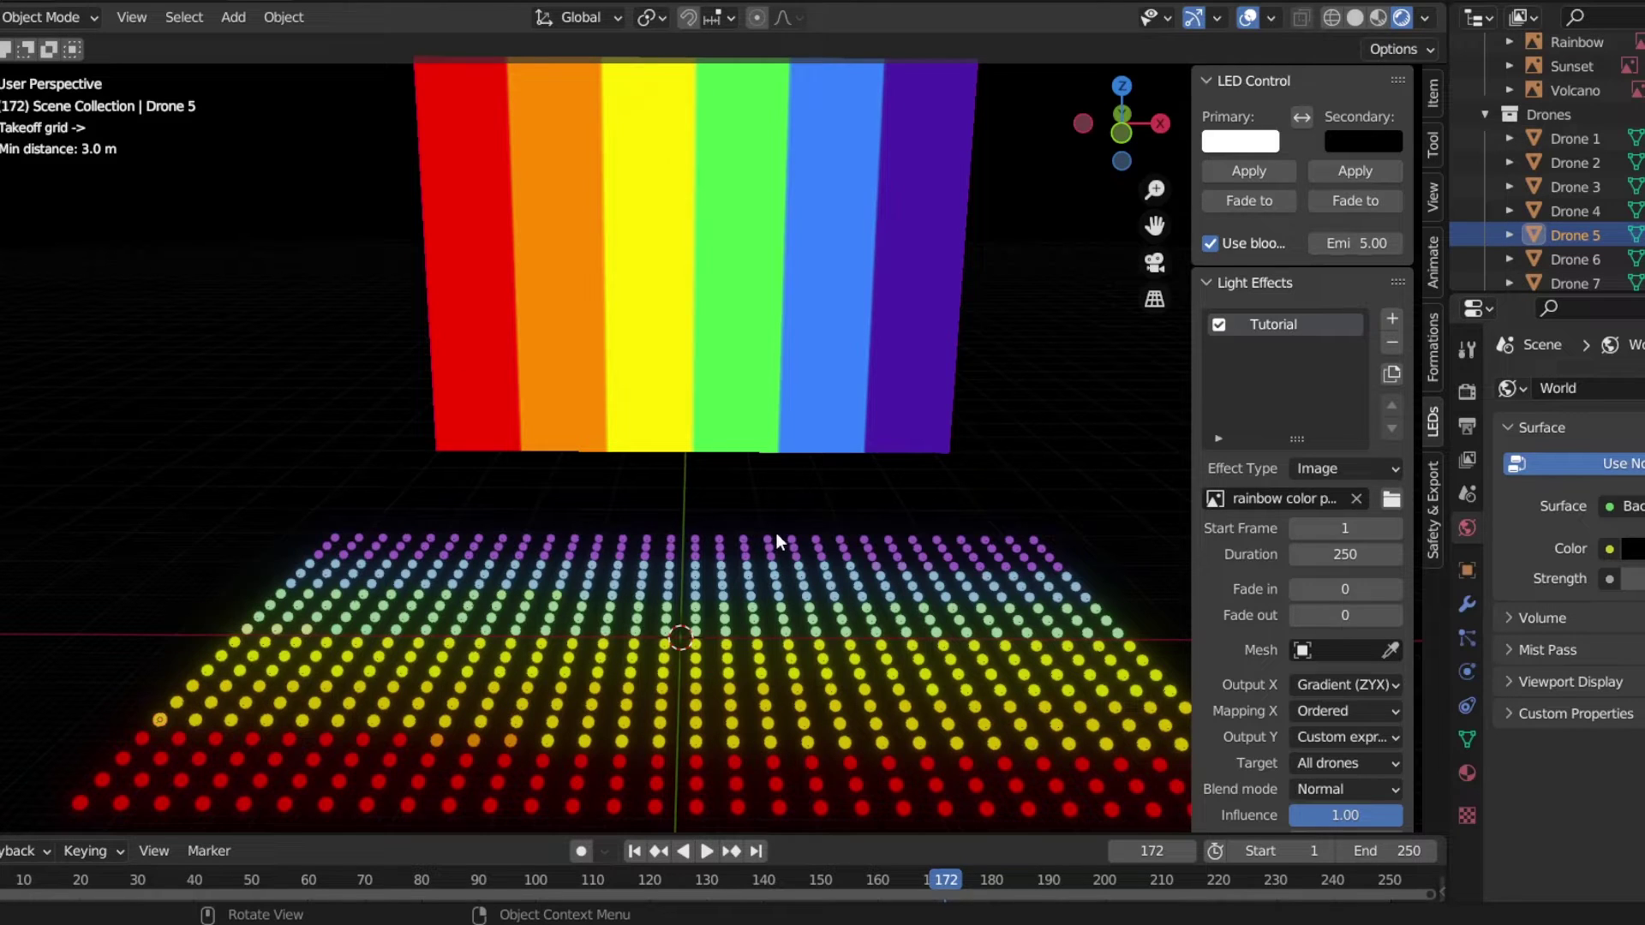
Set the light effect's Output X to Temporal and preview the drone colours by scrubbing and playing near the timeline's start.
left_click(1329, 685)
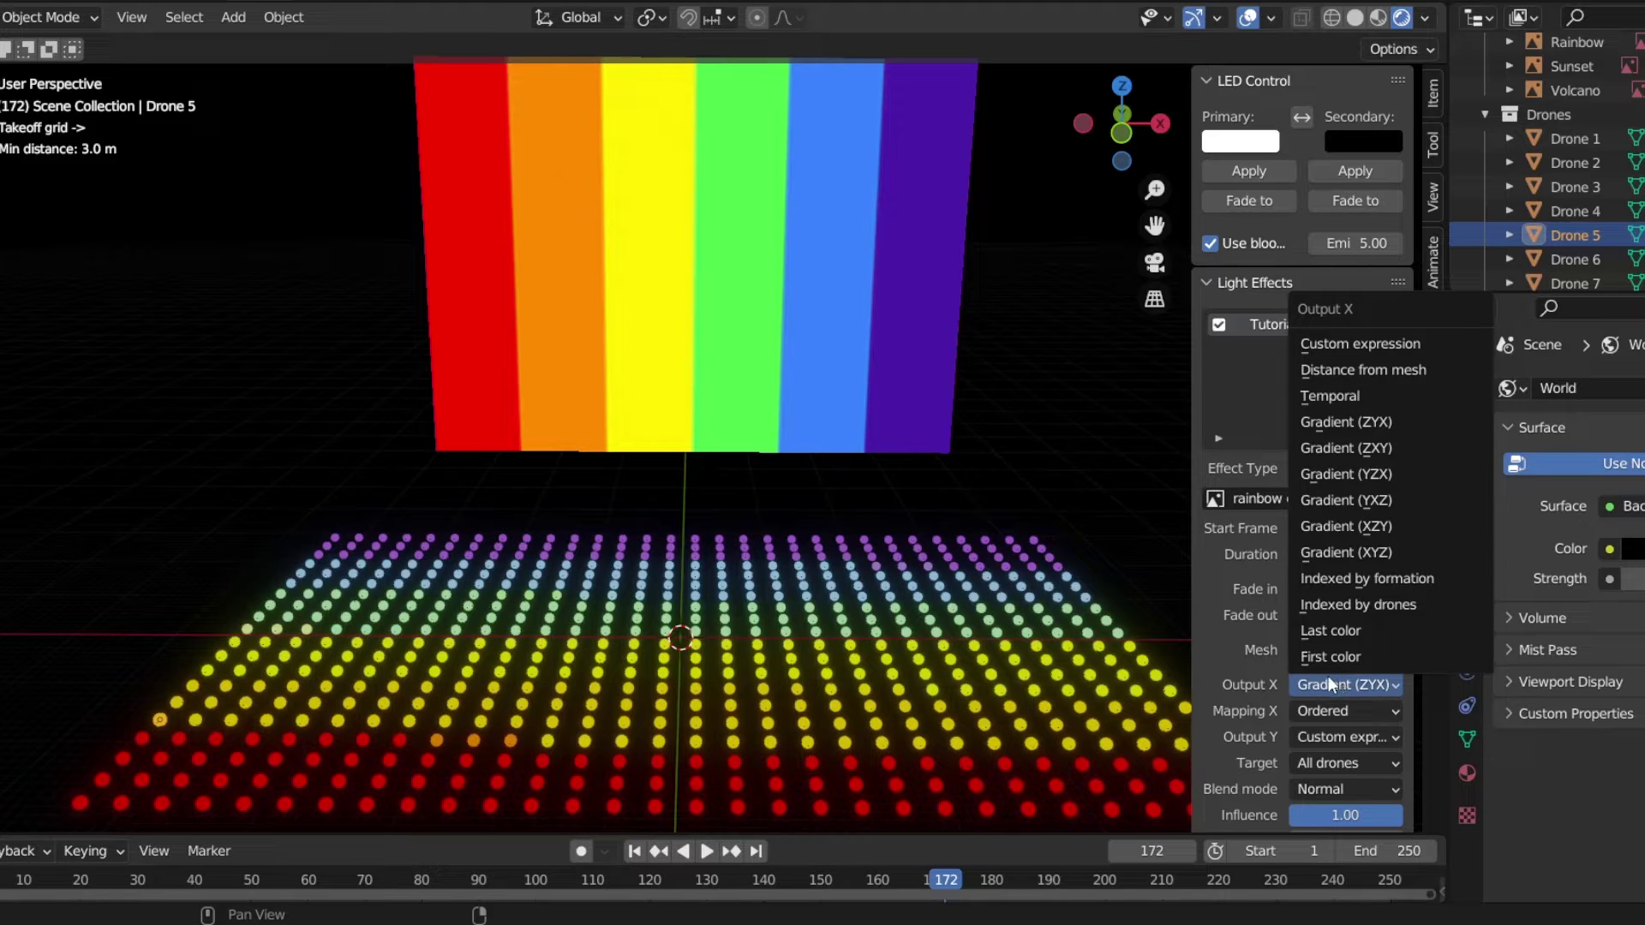
left_click(1350, 398)
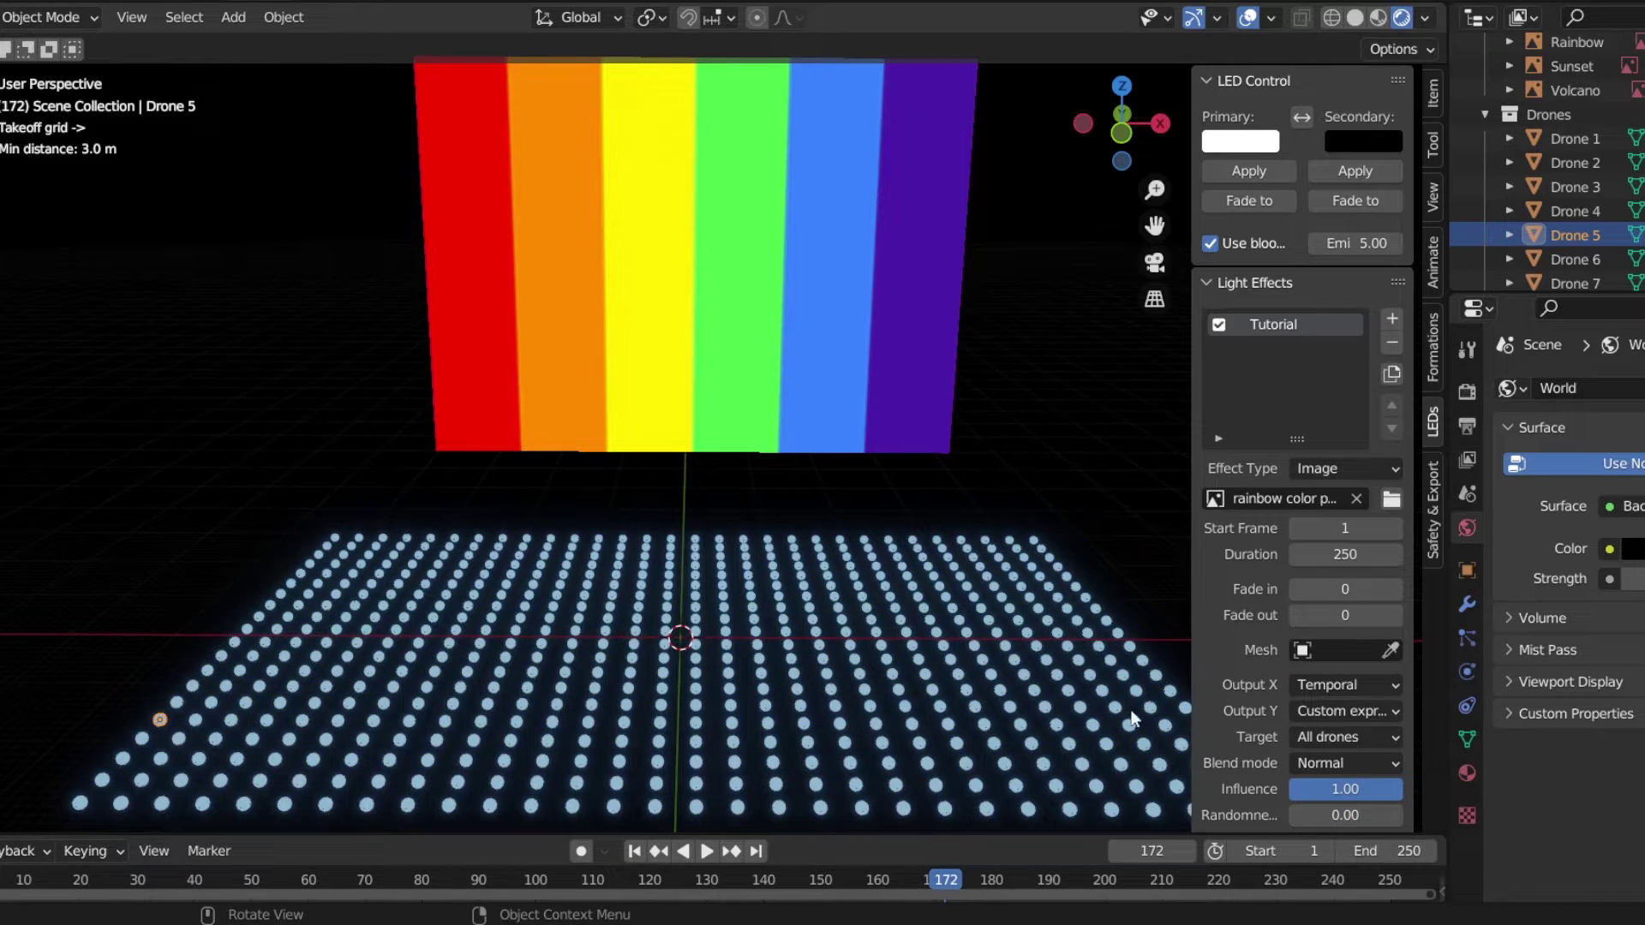
left_click_drag(981, 834, 998, 773)
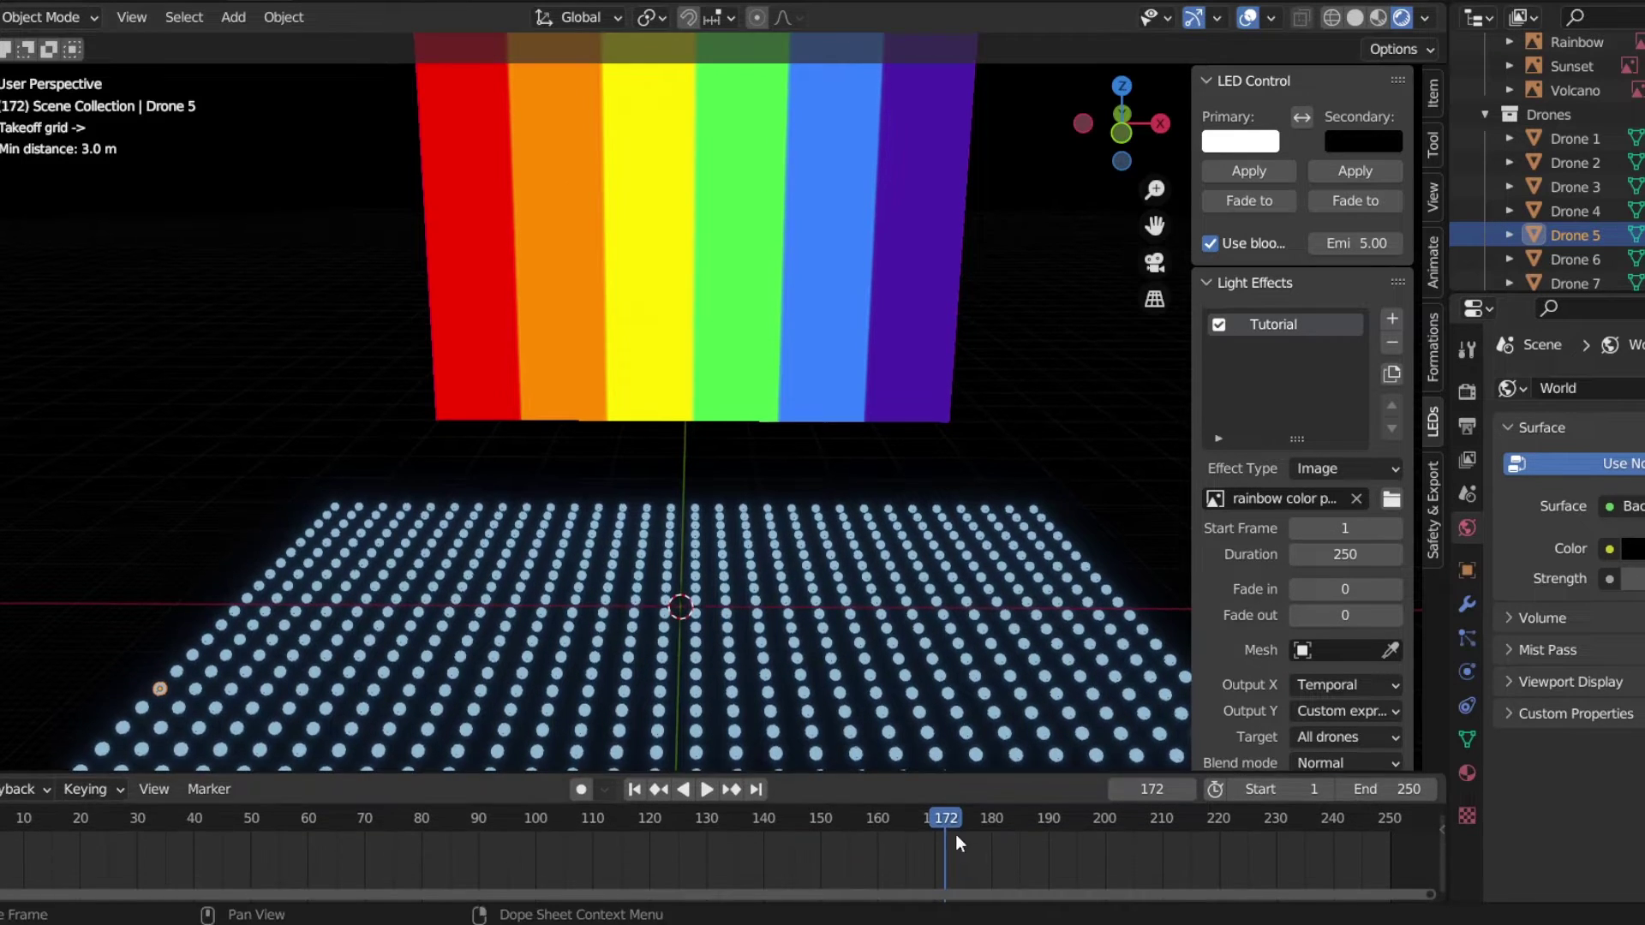
left_click_drag(946, 820, 143, 815)
key("shift+ctrl+space")
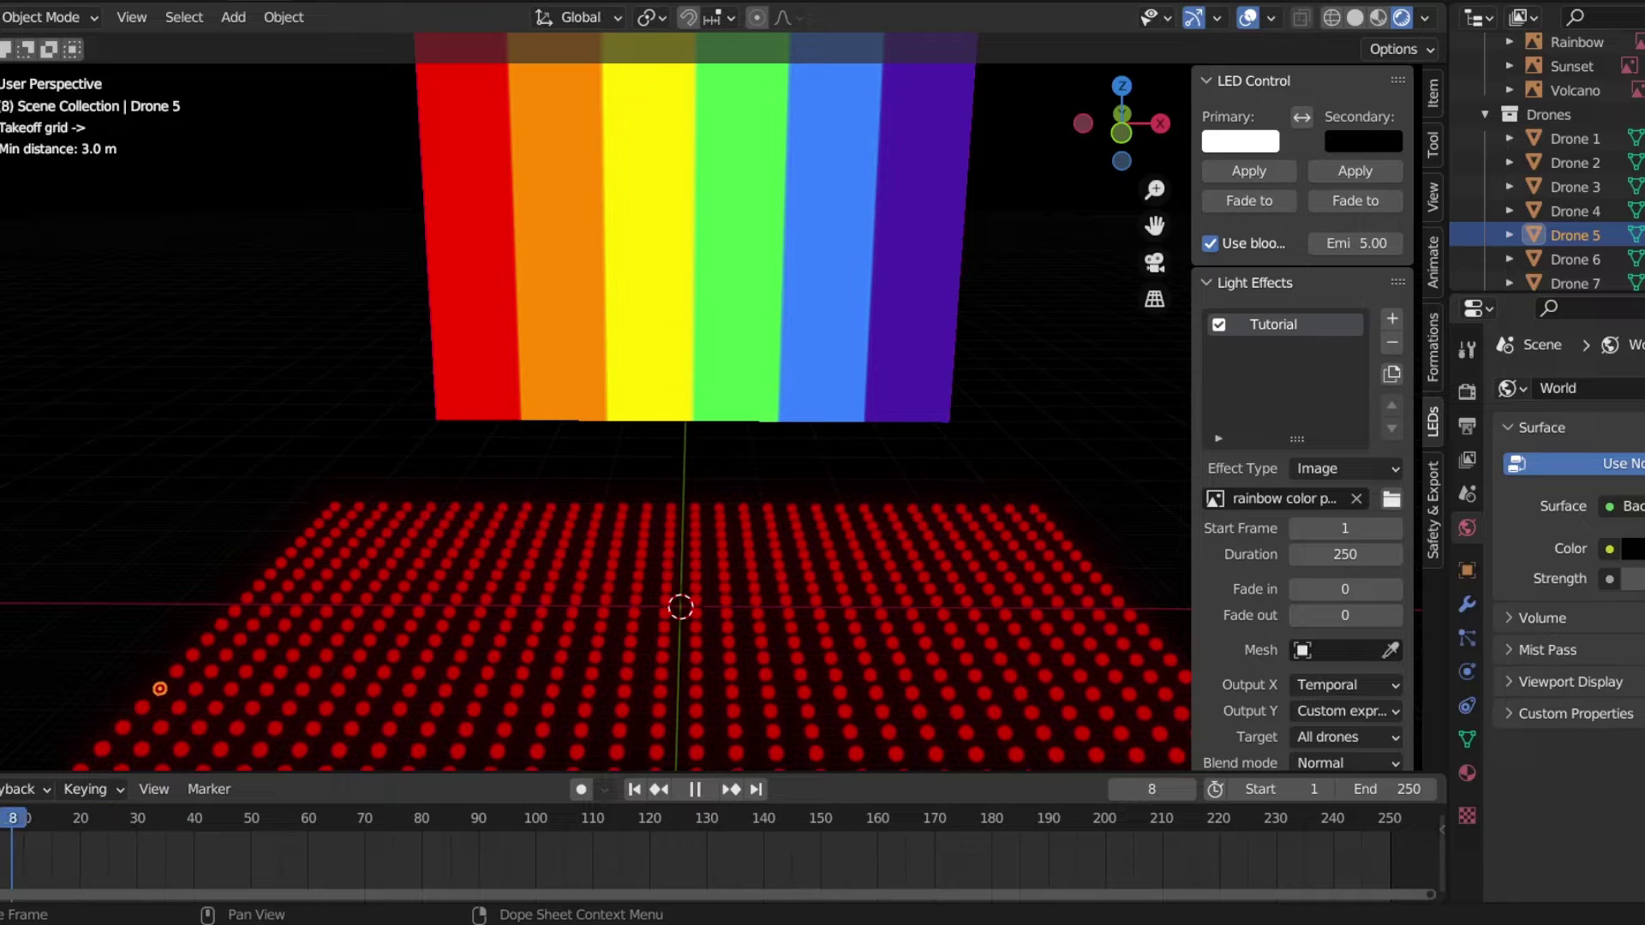
key("space")
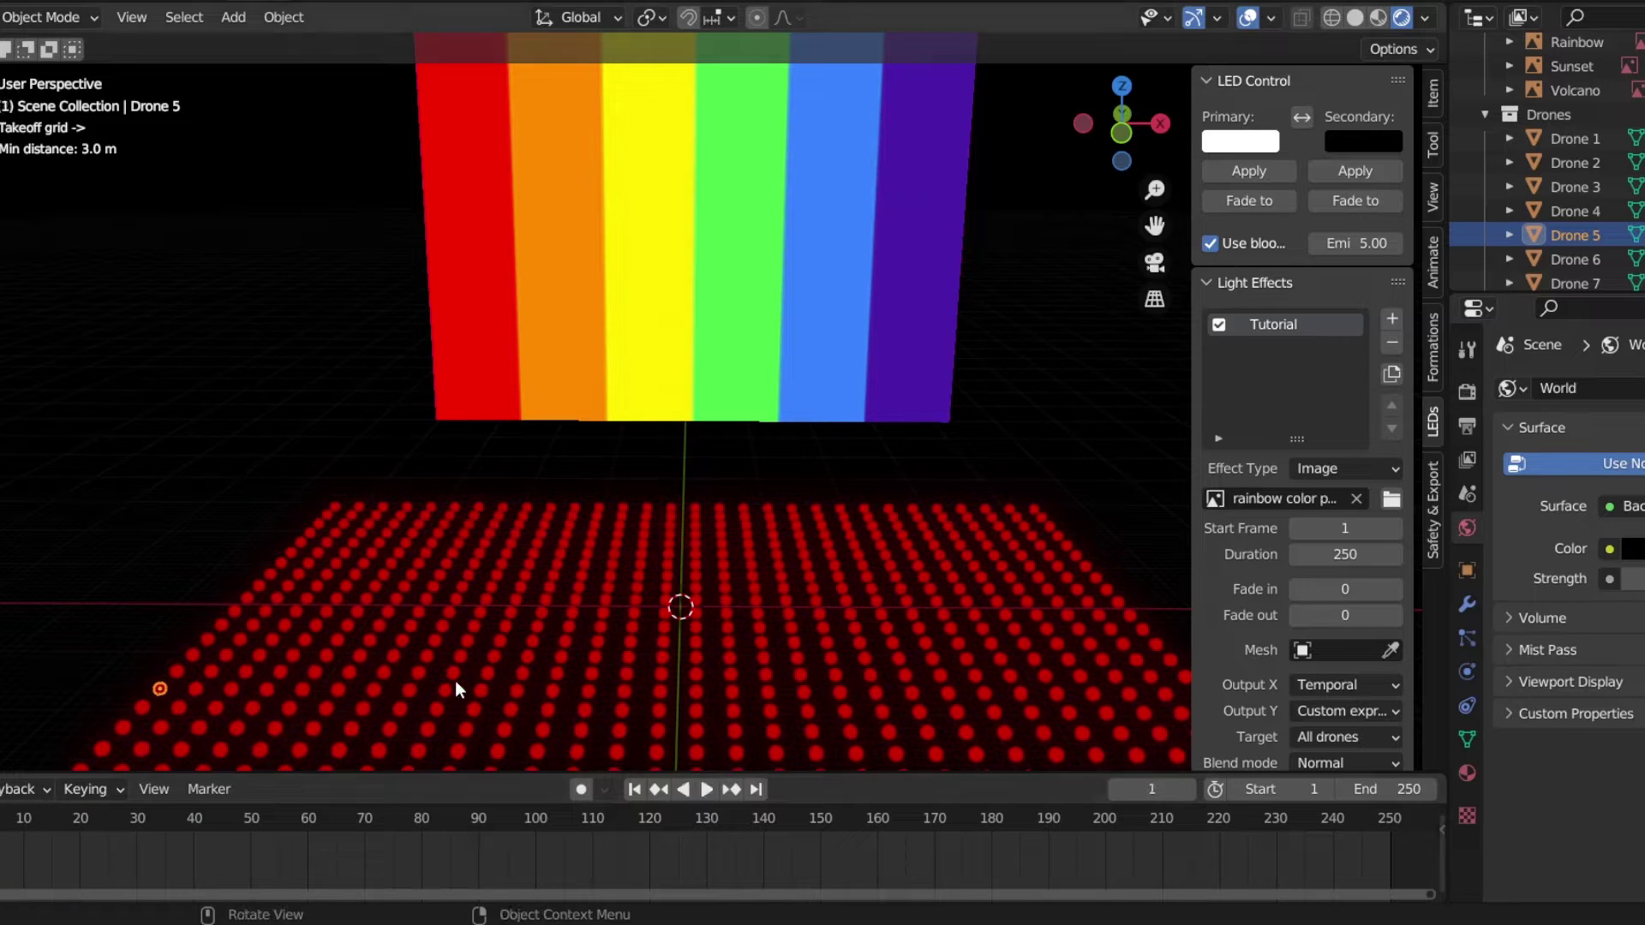
Add a second light effect below Tutorial and give its color ramp five evenly distributed stops.
left_click(1392, 319)
left_click(1383, 550)
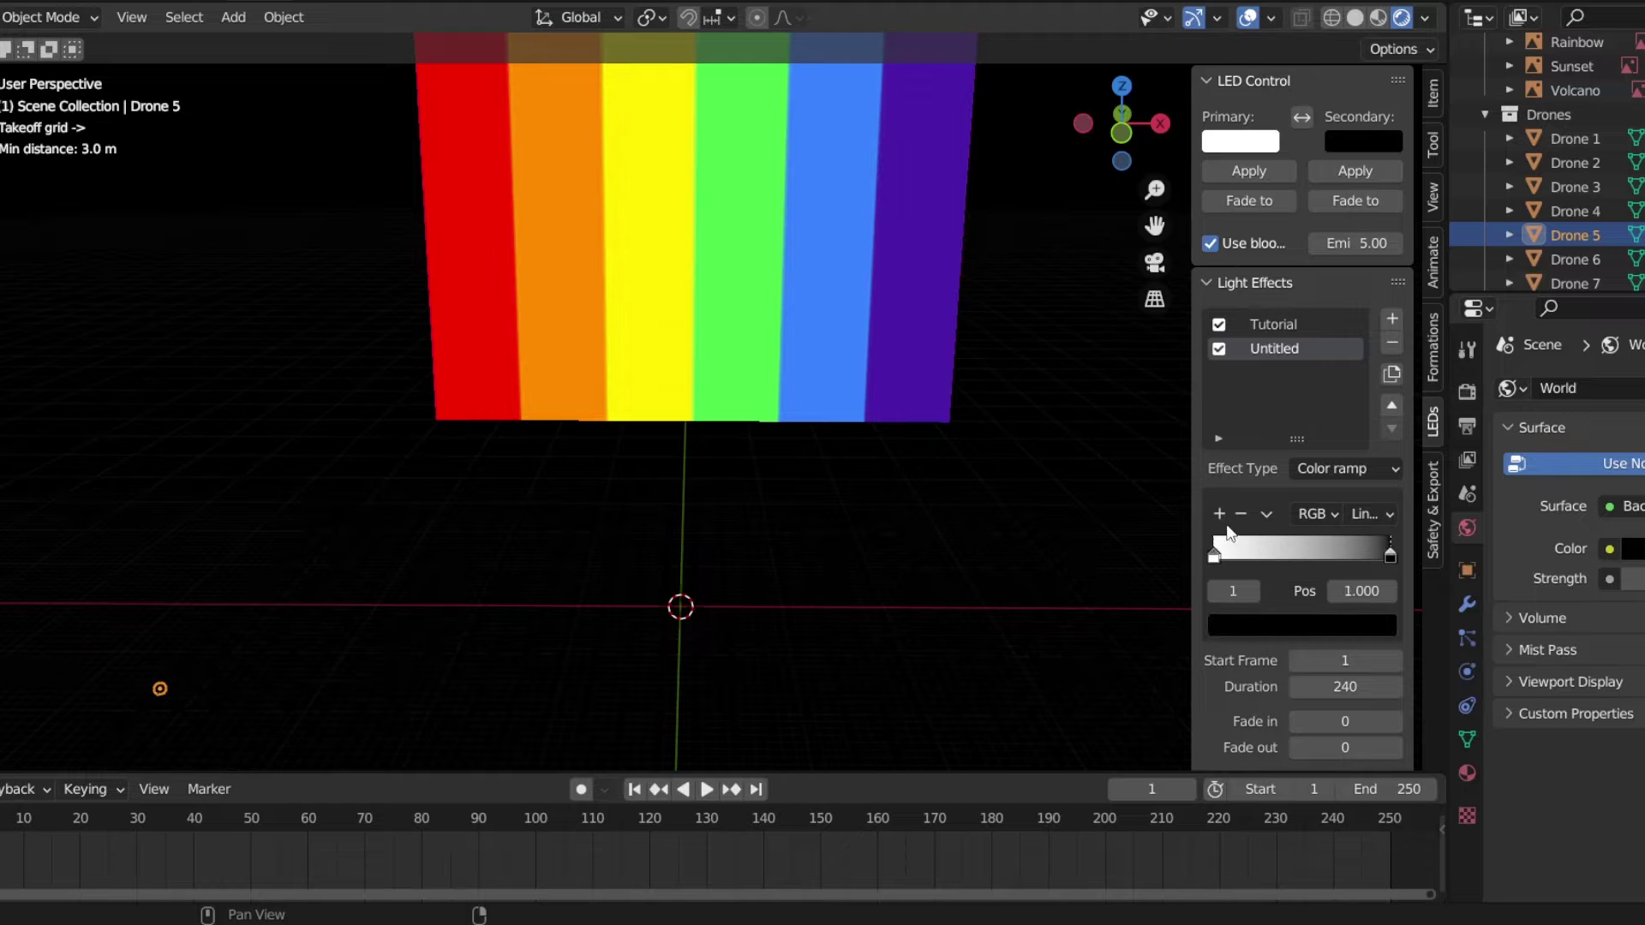
left_click(1238, 514)
left_click(1220, 515)
left_click(1220, 516)
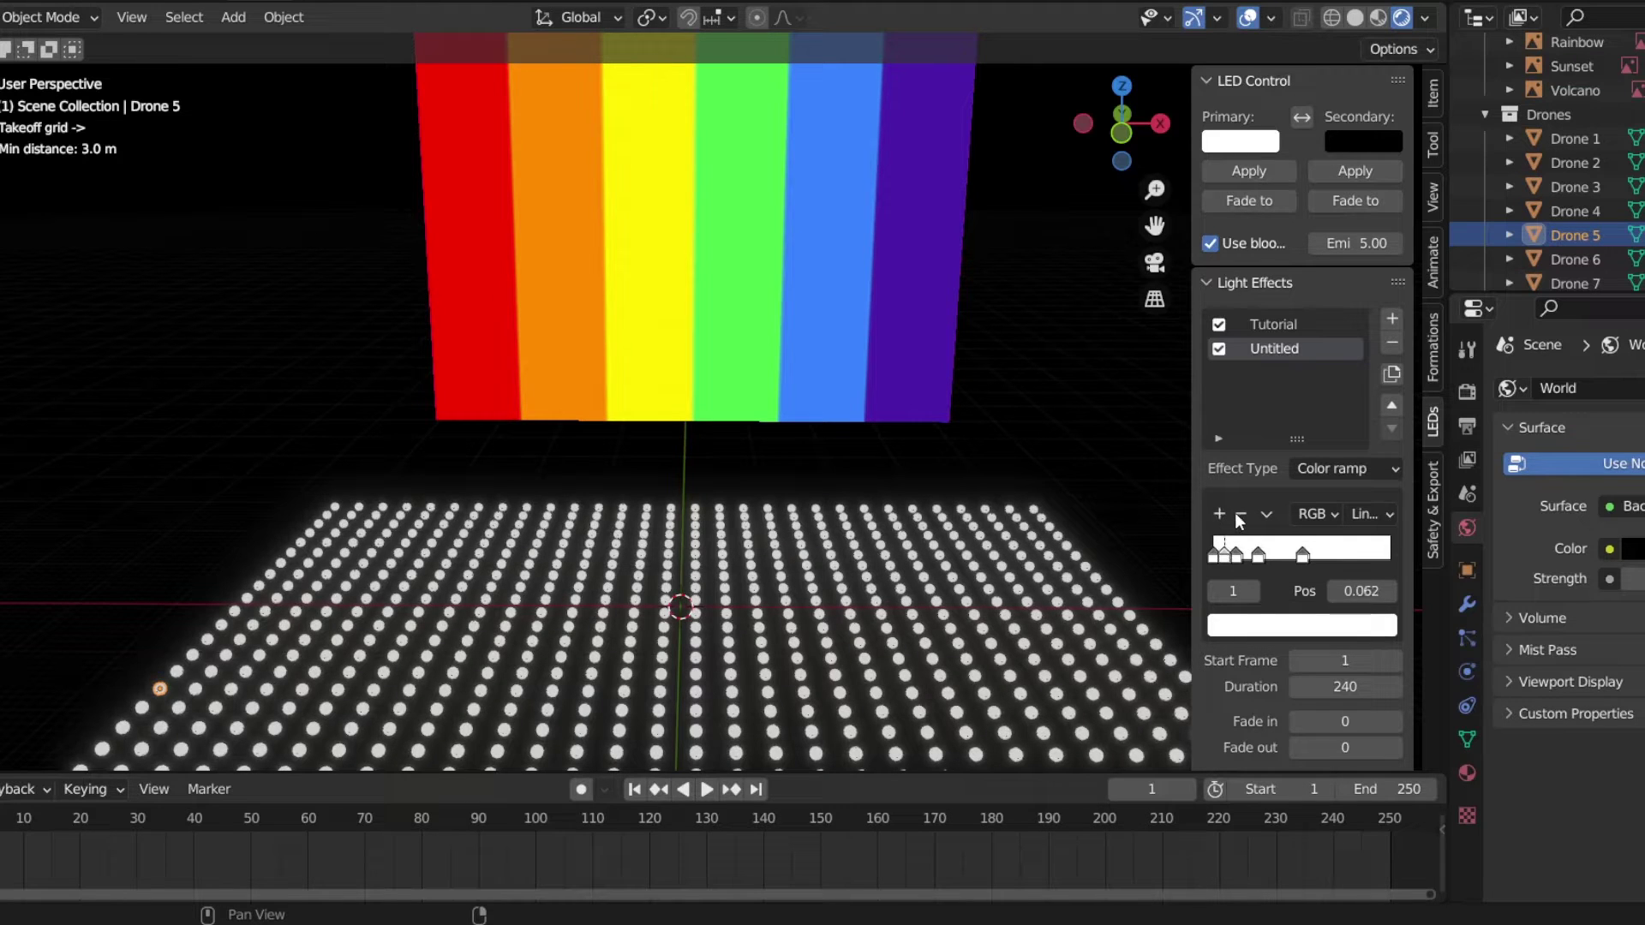
left_click(1267, 514)
left_click(1333, 589)
Colour the first three stops of the new effect's color ramp red, orange and yellow.
left_click(1290, 628)
left_click(1311, 454)
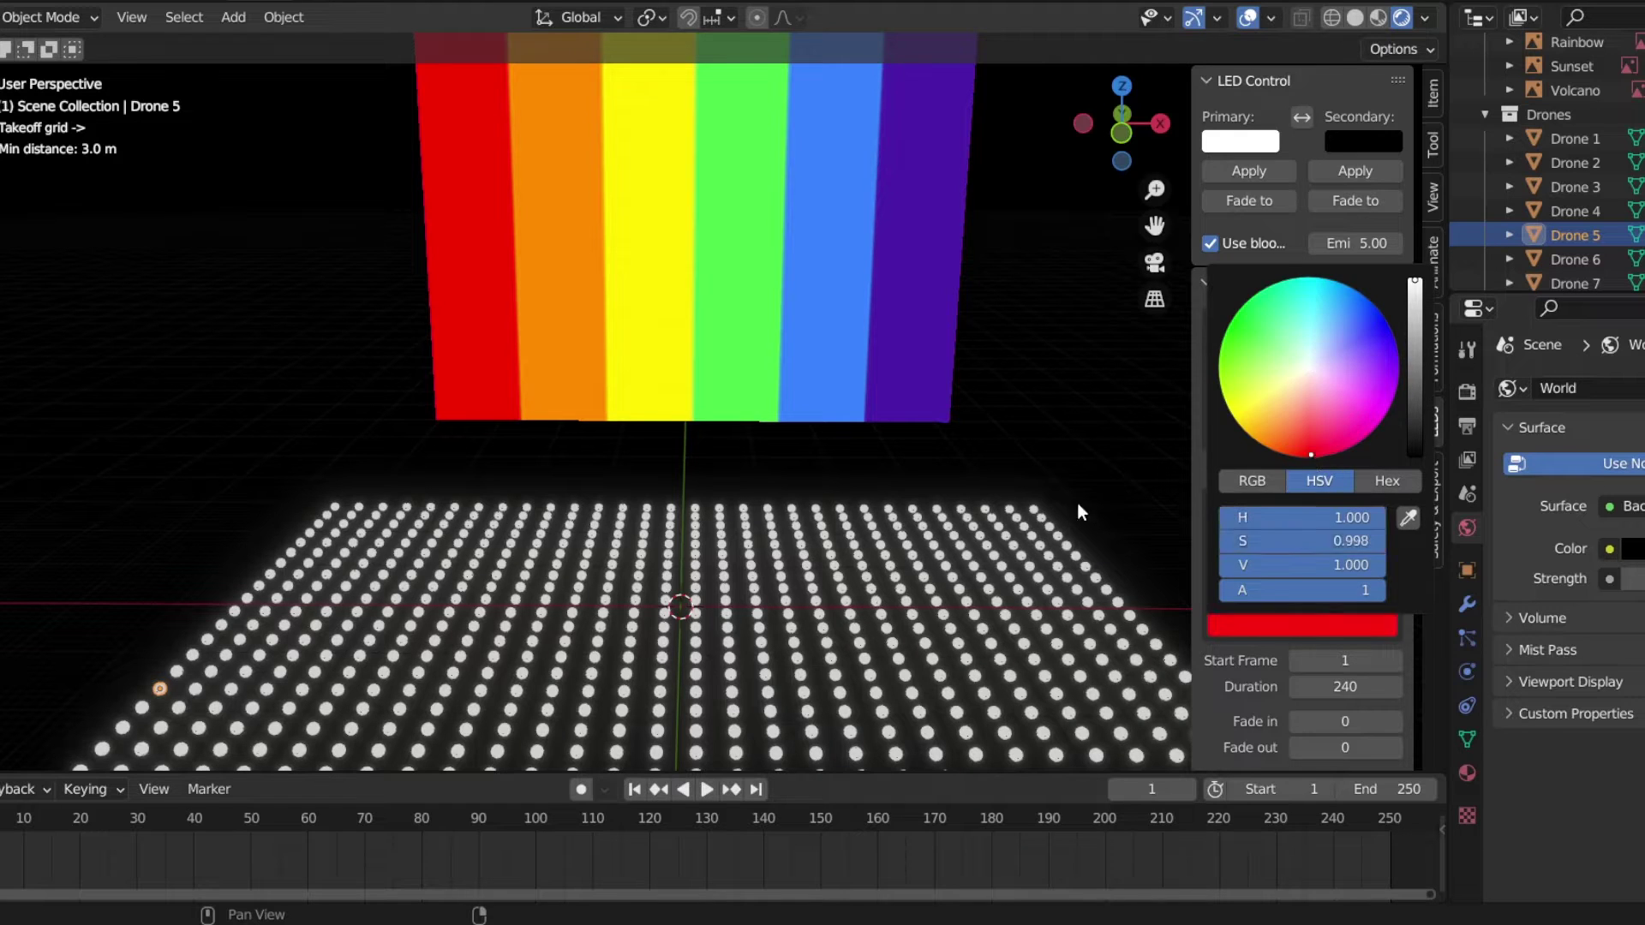
left_click(1254, 562)
left_click(1252, 622)
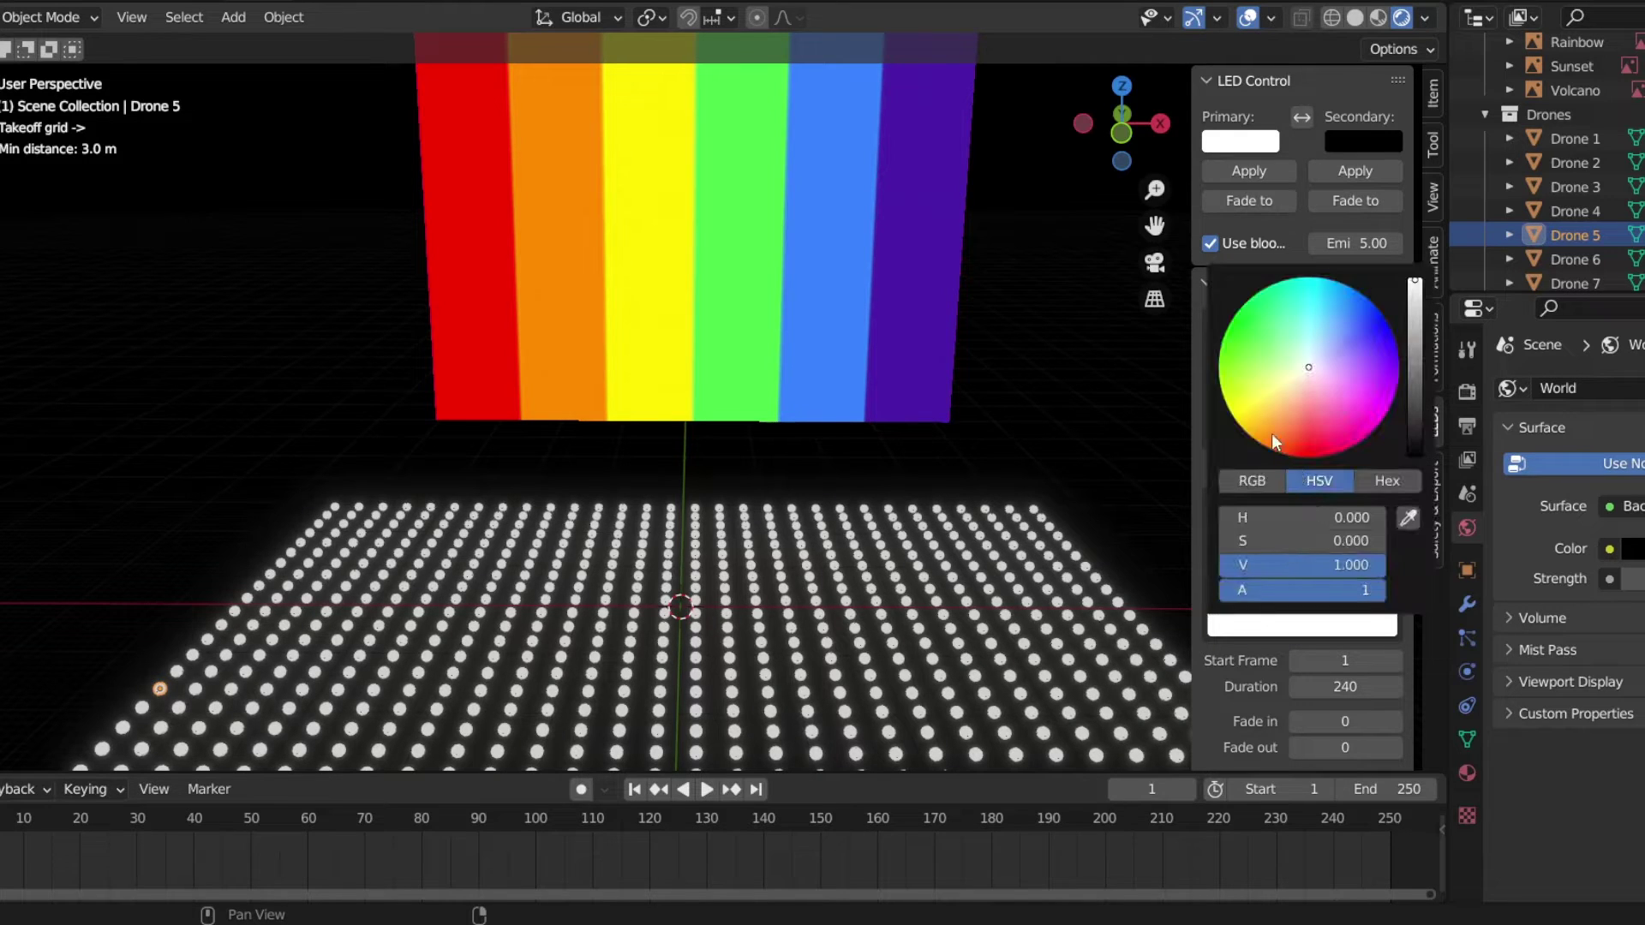
left_click(1271, 433)
left_click(1301, 555)
left_click(1290, 626)
left_click(1240, 414)
Colour the color ramp's fourth stop green and its last stop blue.
left_click(1347, 555)
left_click(1303, 626)
left_click(1243, 330)
left_click(1389, 555)
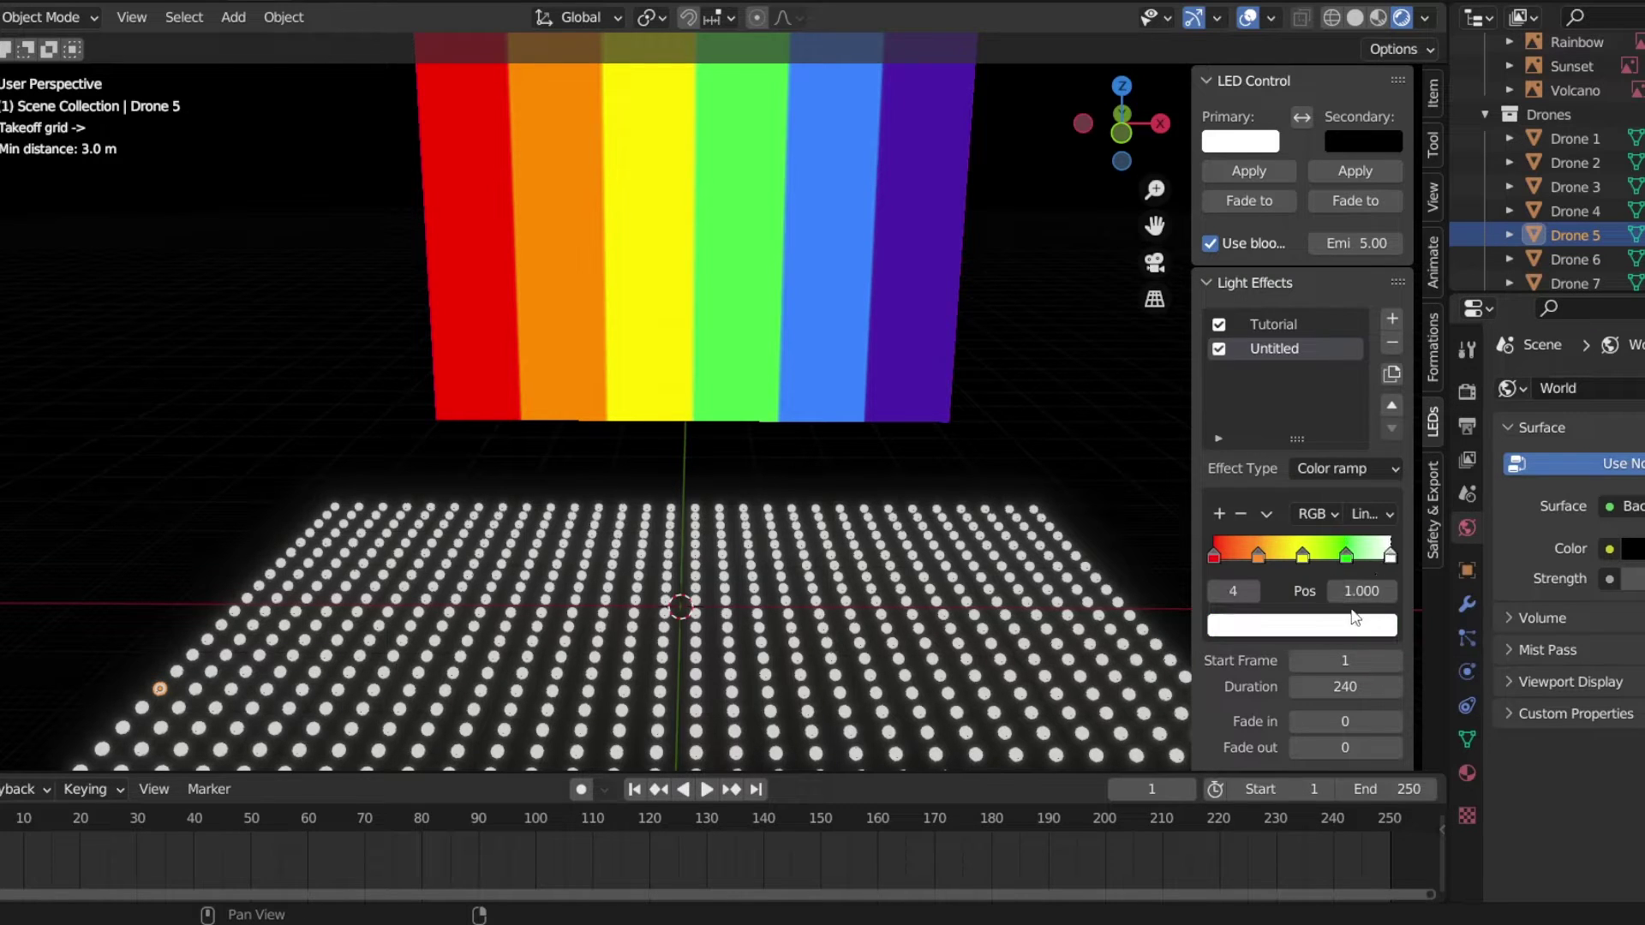
left_click(1354, 624)
left_click(1366, 302)
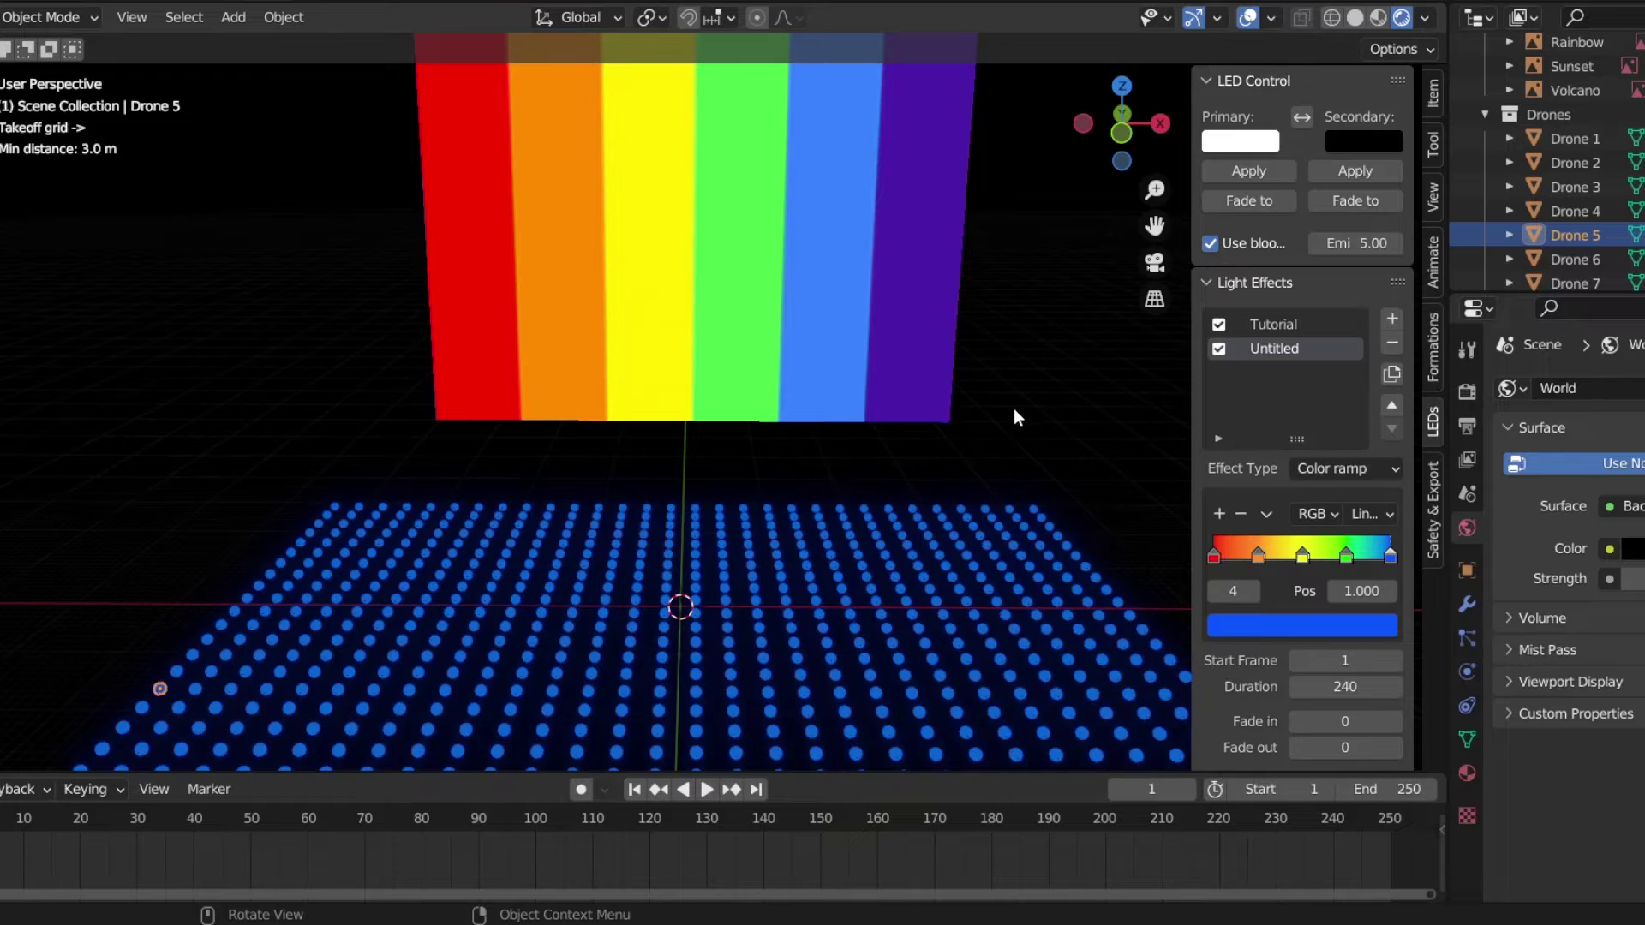
Set the color ramp effect's Output X to Temporal and play the animation to preview the drone colours.
scroll(1352, 655, "down", 3)
left_click(1356, 699)
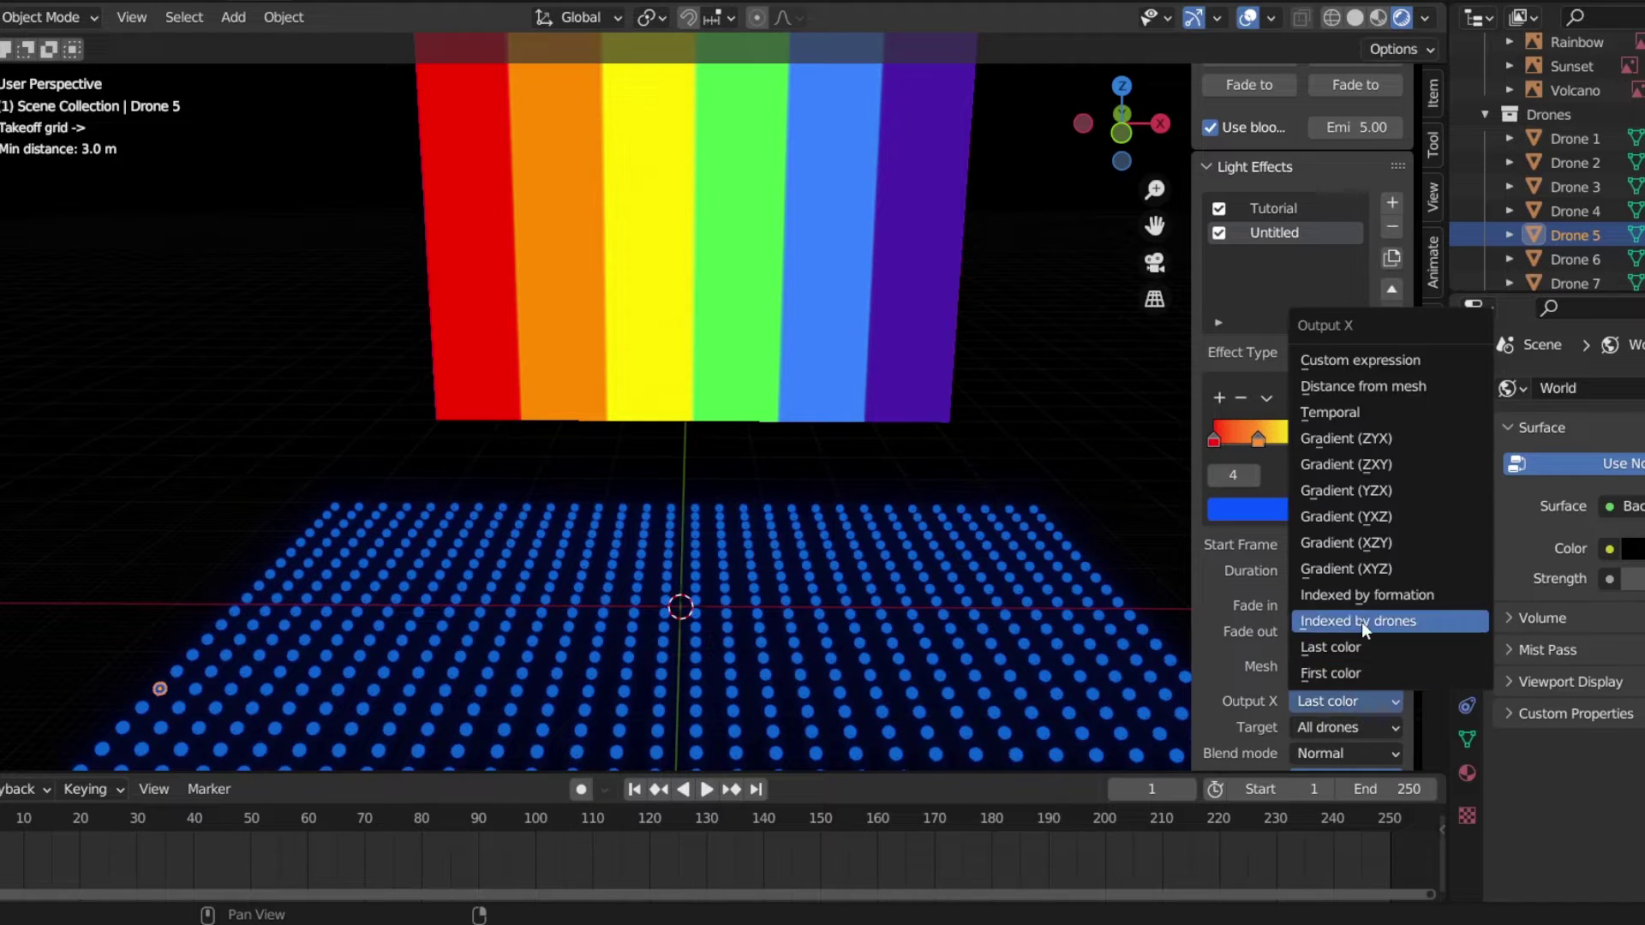
left_click(1322, 414)
key("space")
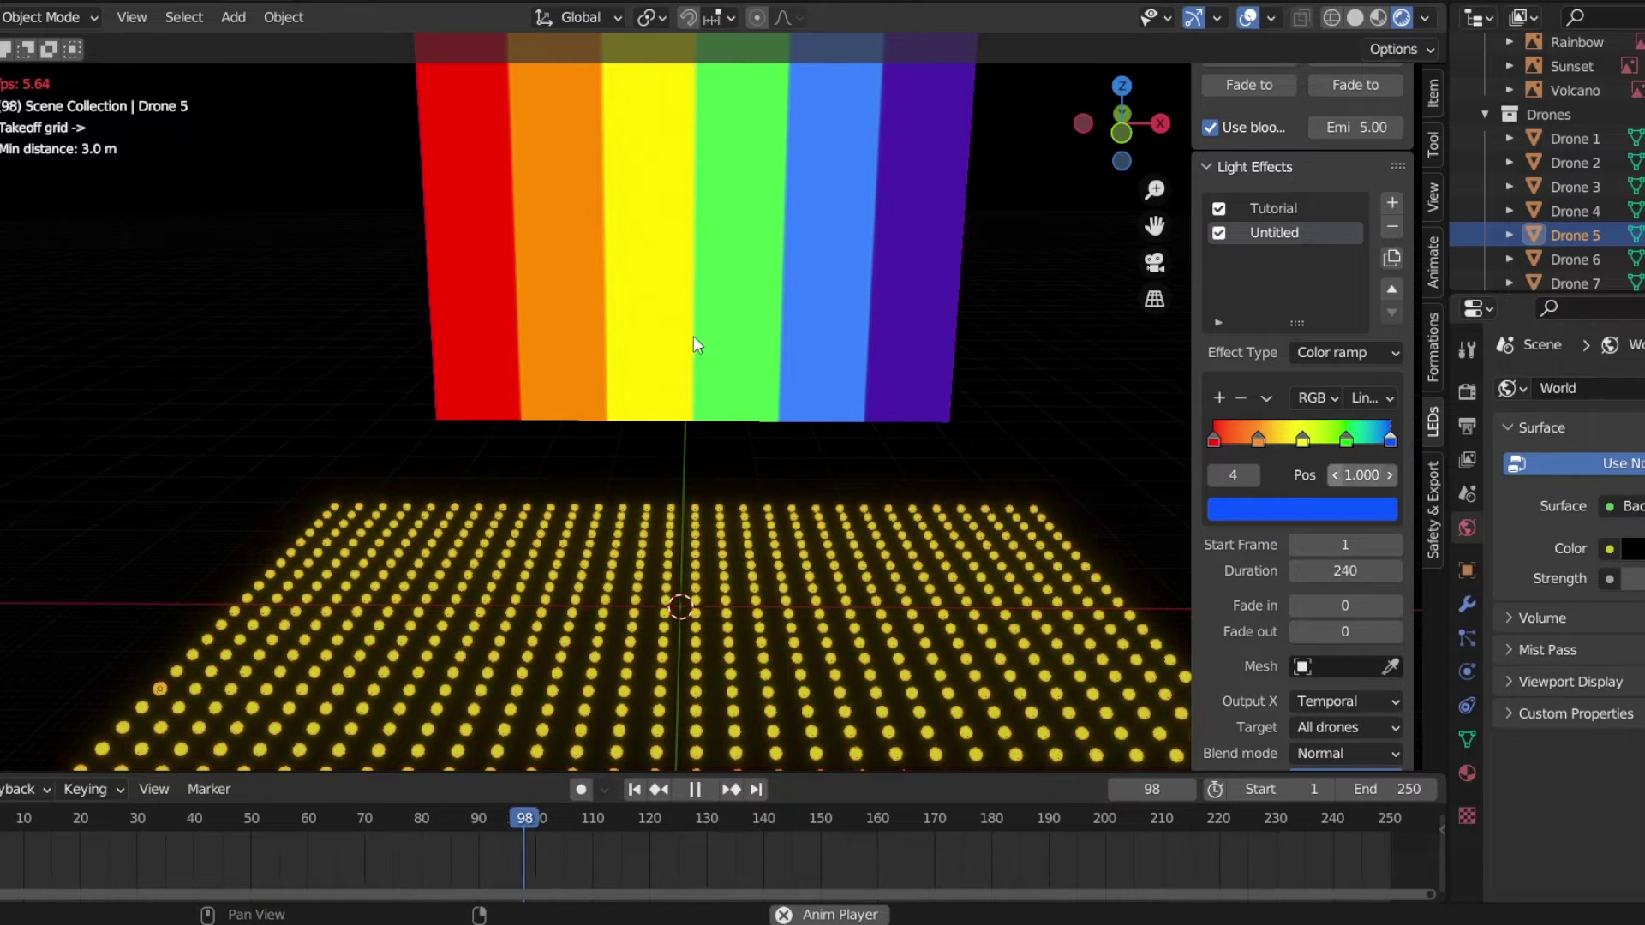
left_click(461, 285)
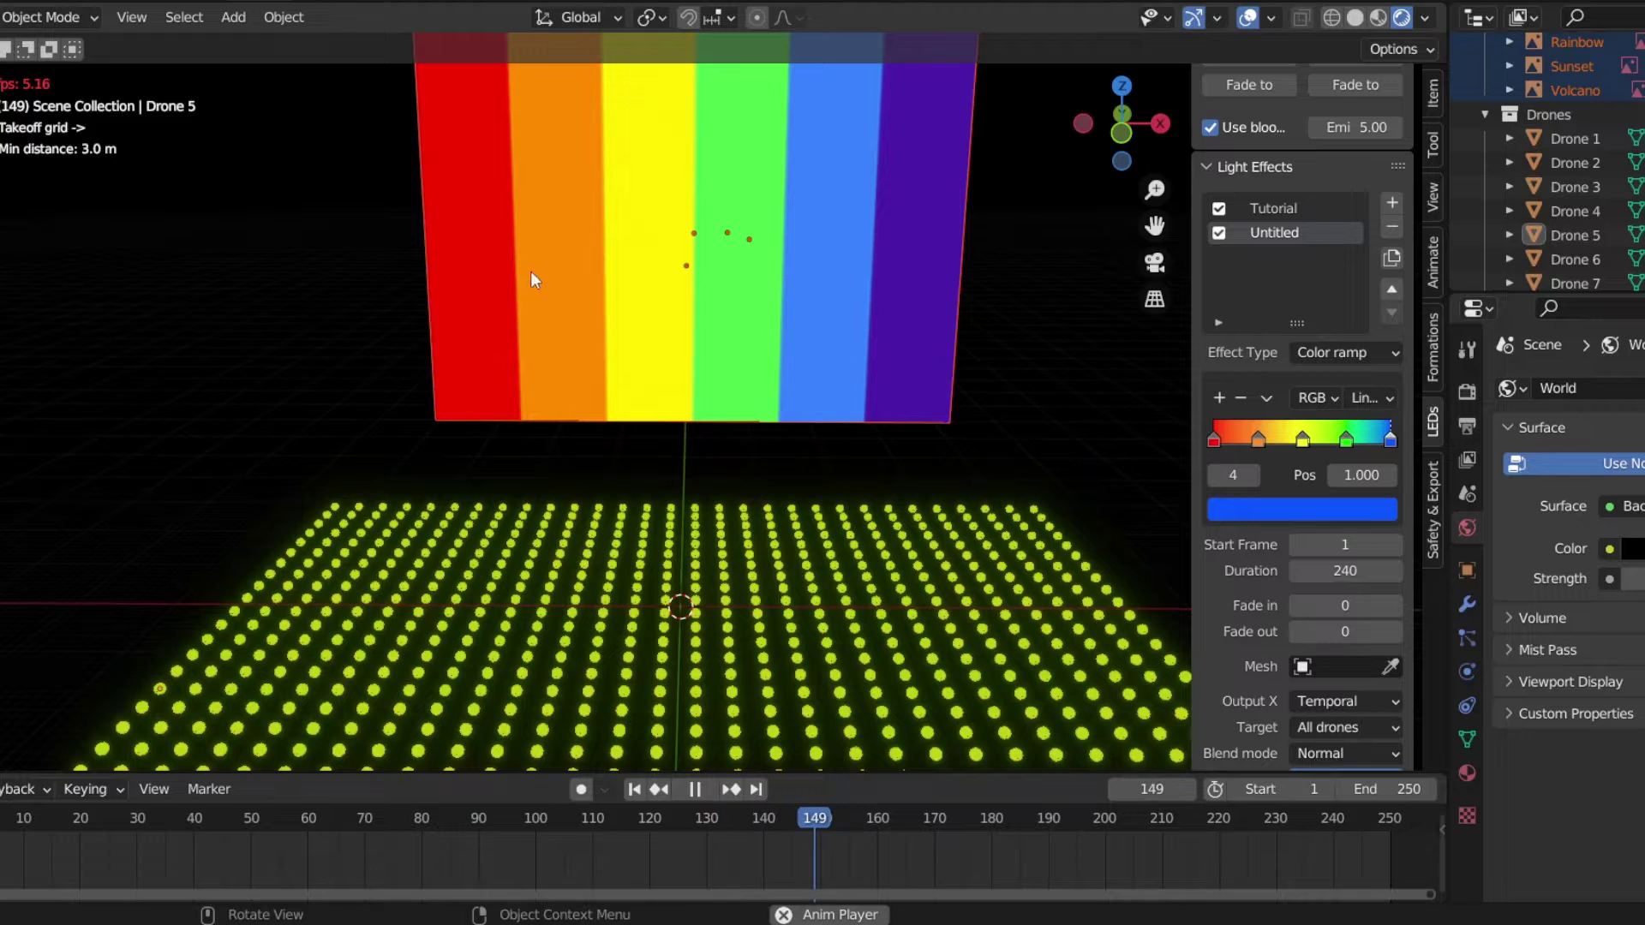
left_click(693, 788)
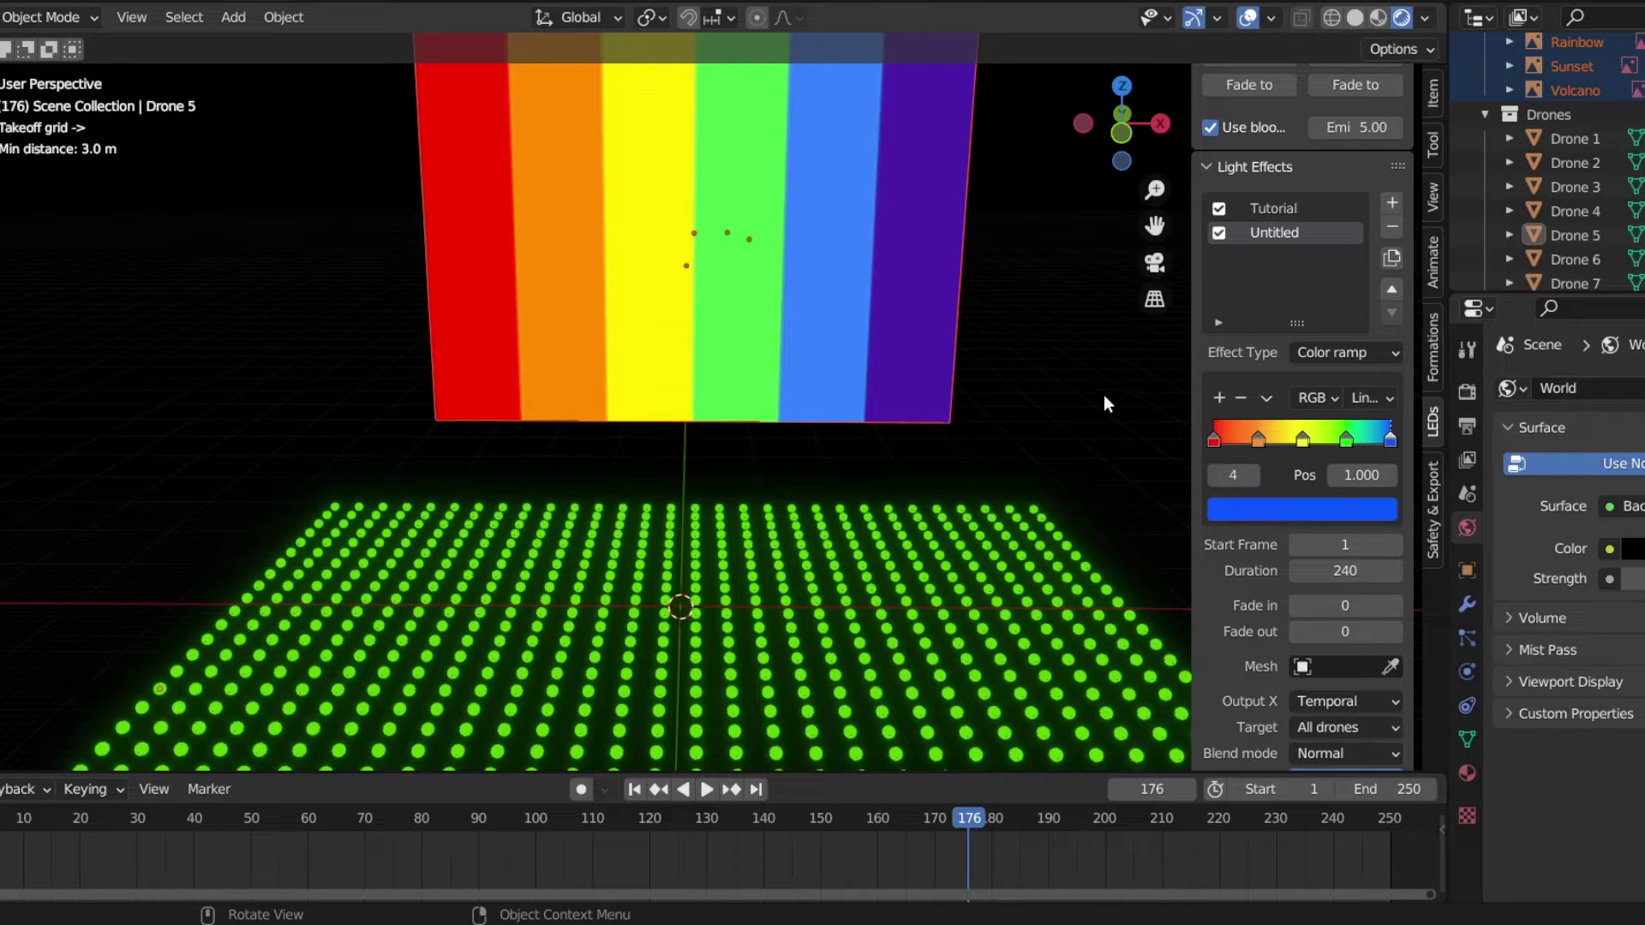
Try the color ramp effect's Output X as First color and as Last color.
scroll(1311, 514, "down", 2)
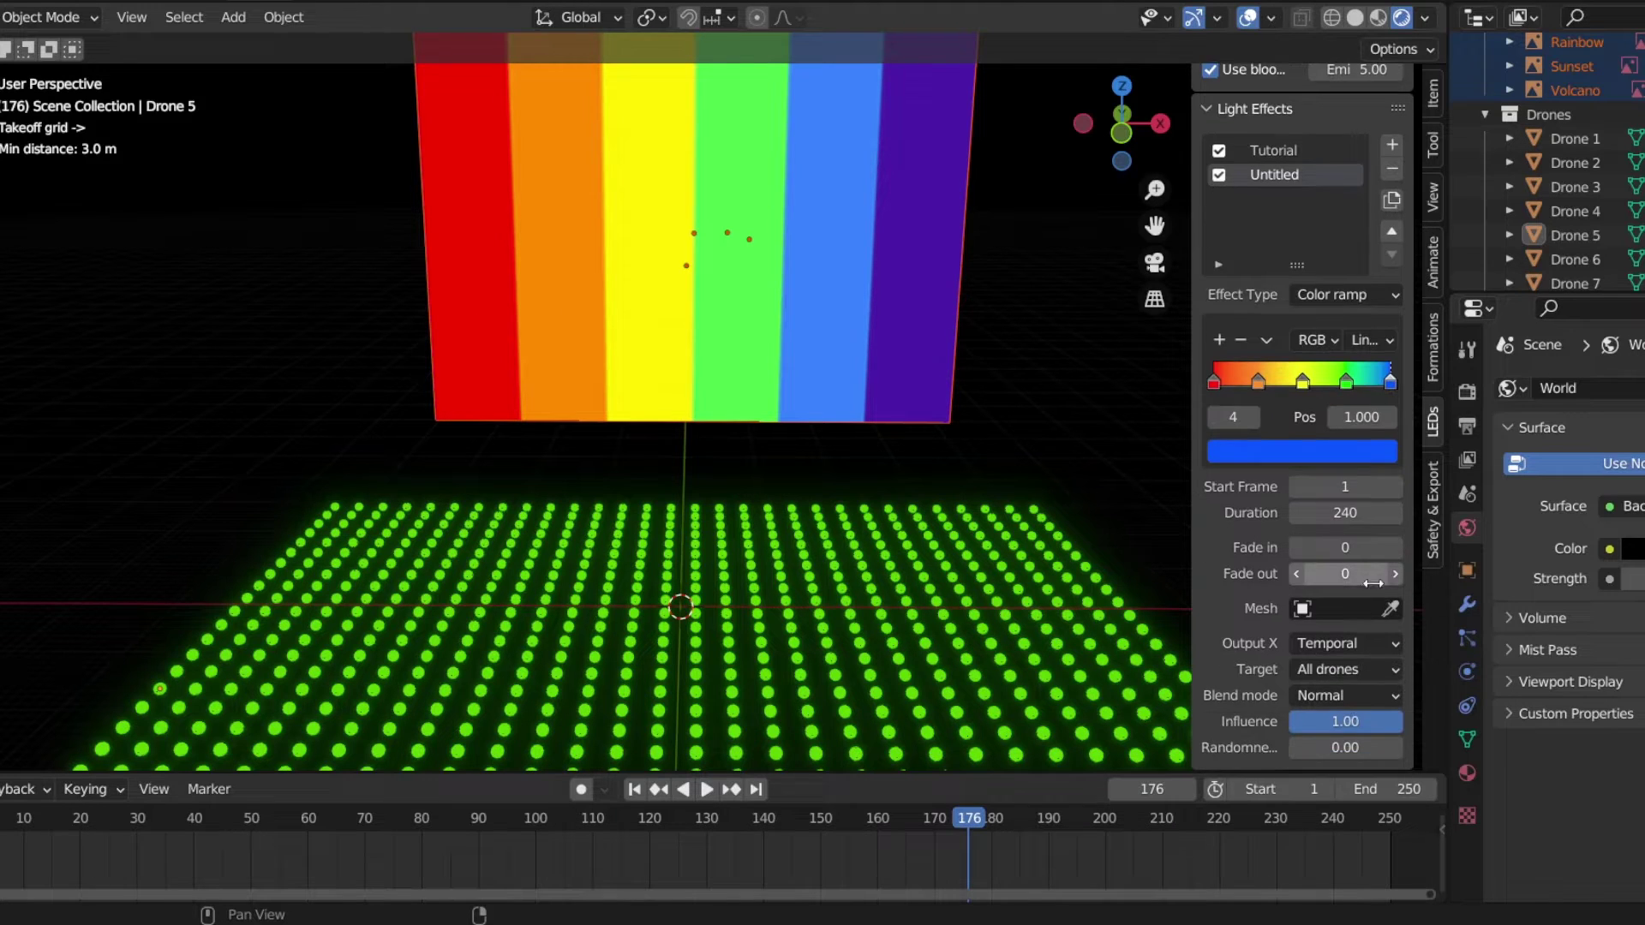
left_click(1375, 643)
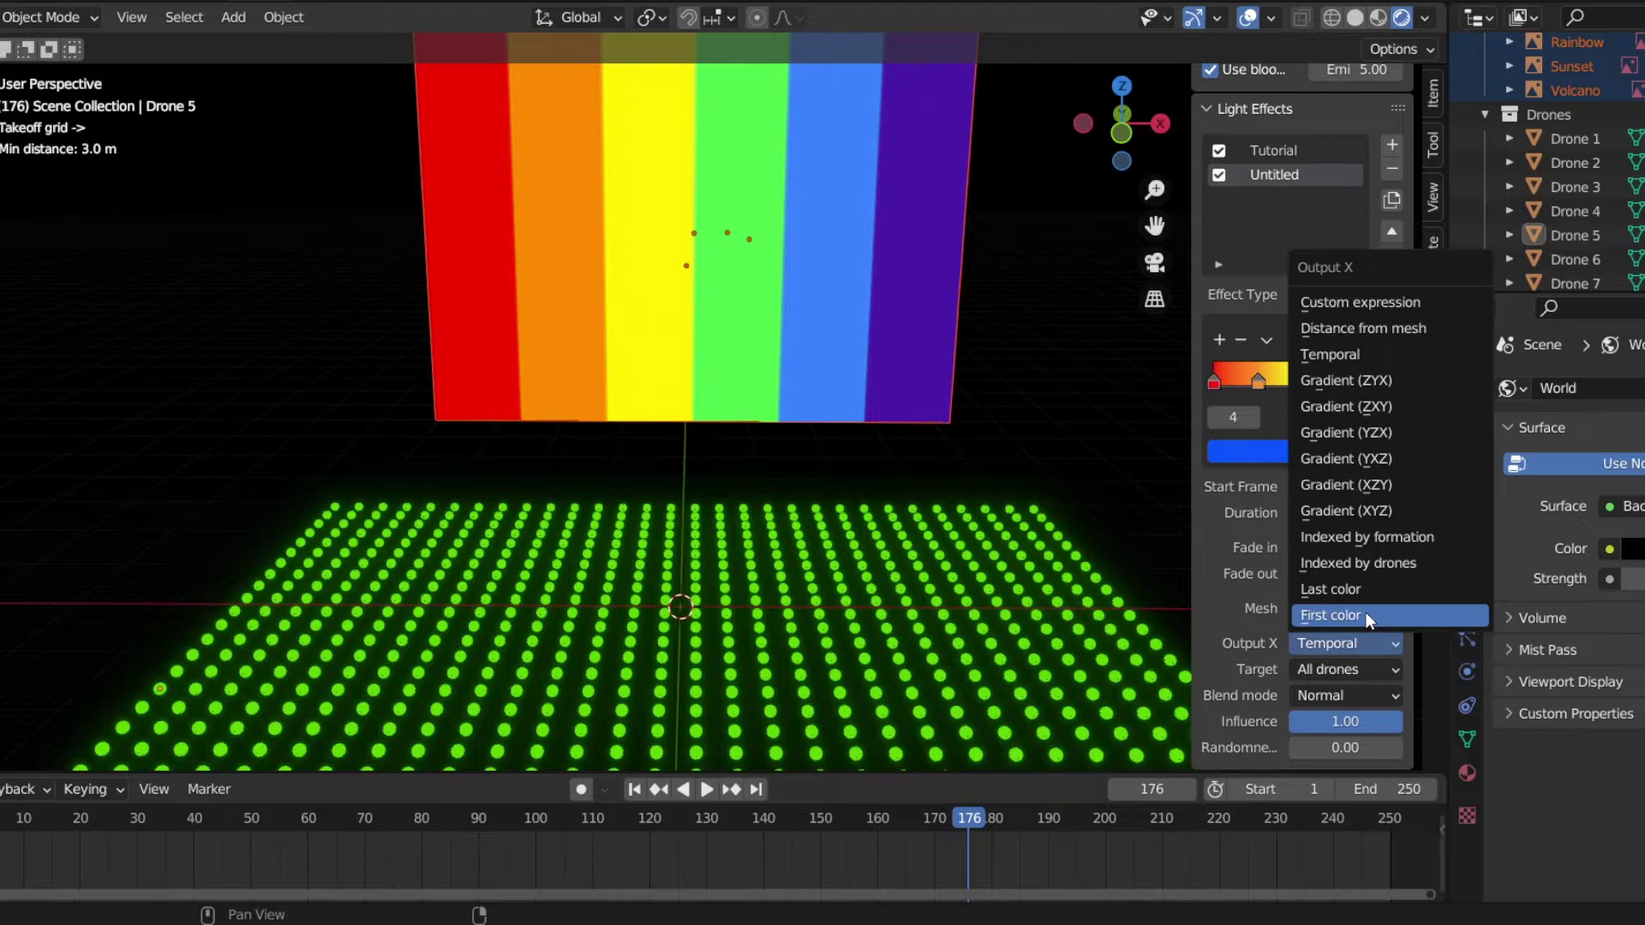
left_click(1365, 613)
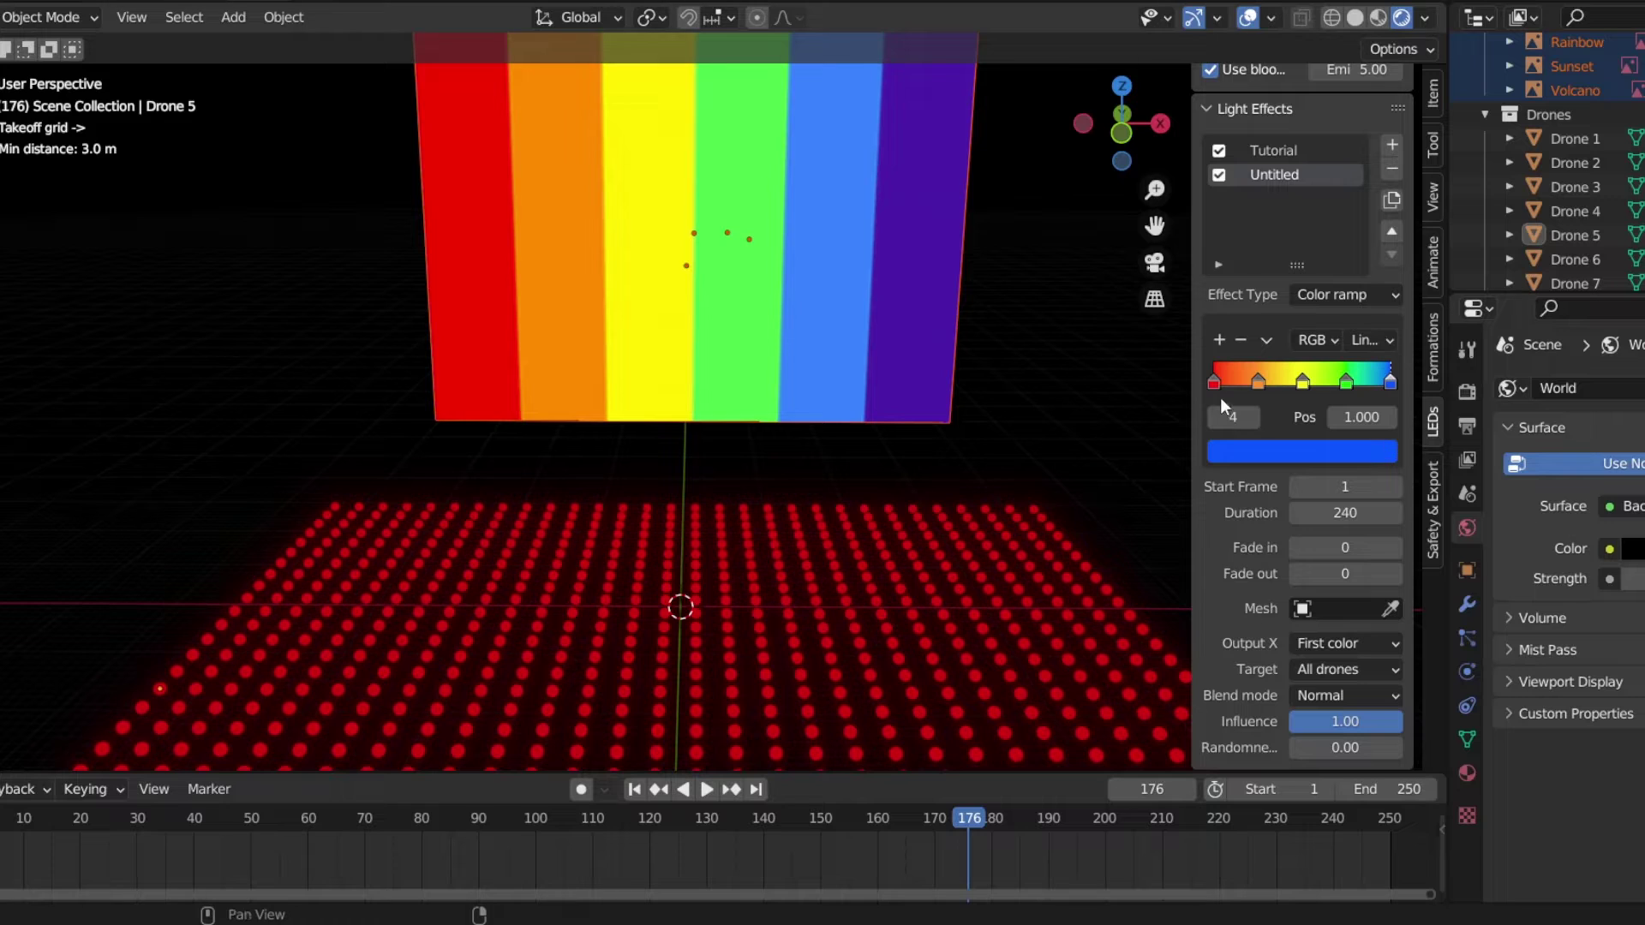
left_click(1338, 643)
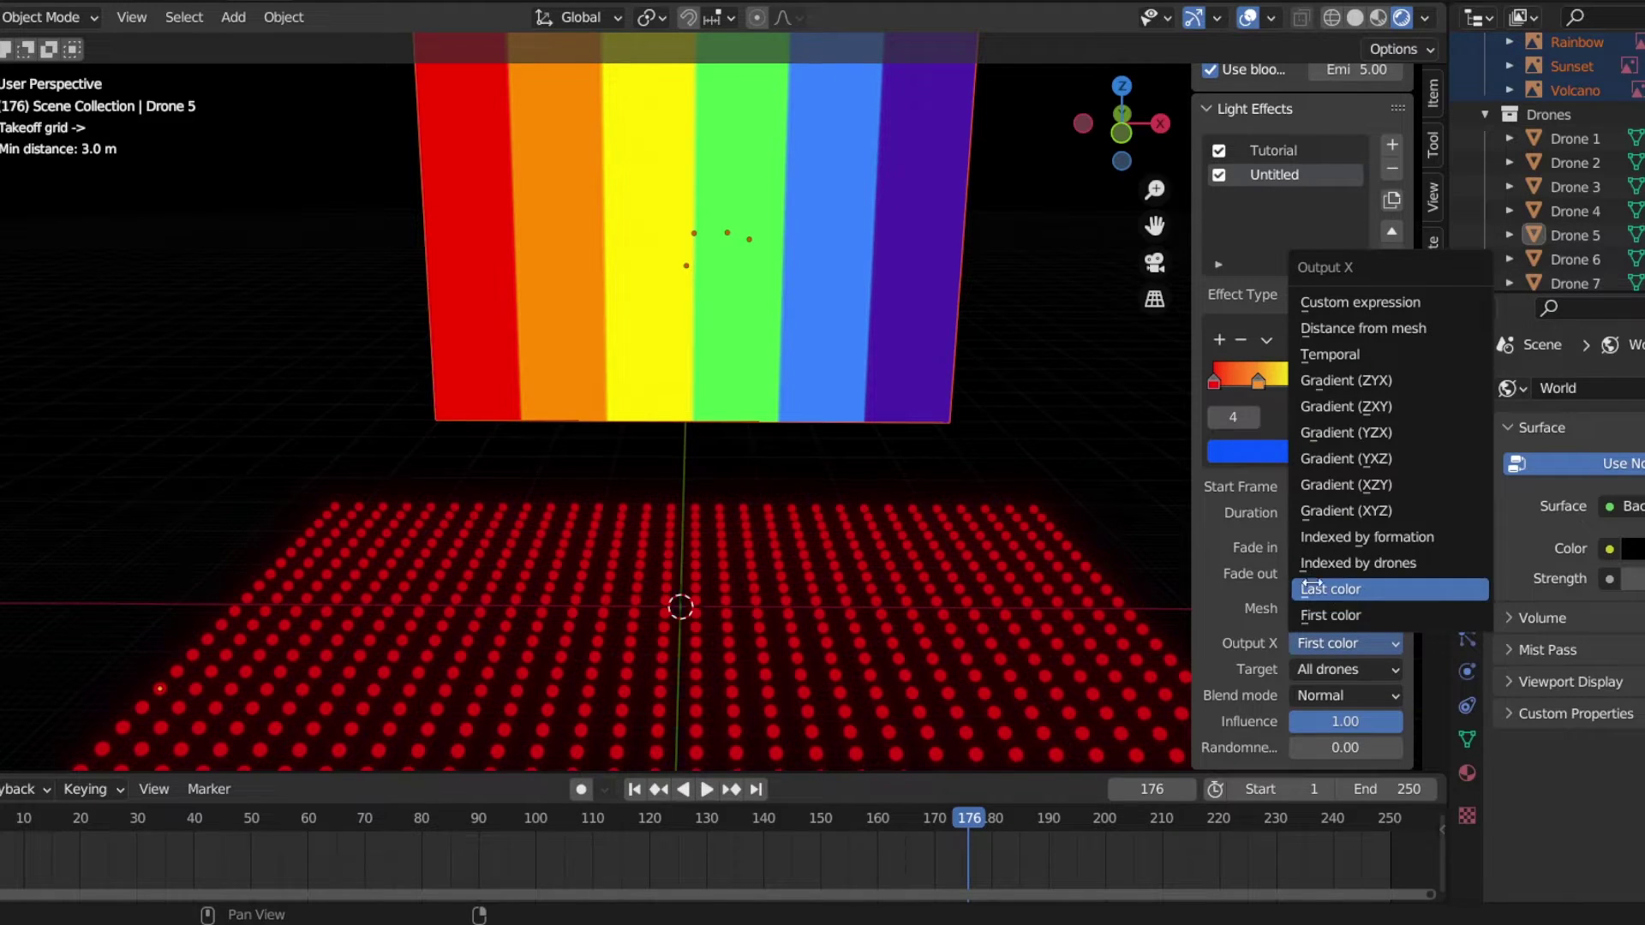
left_click(1354, 590)
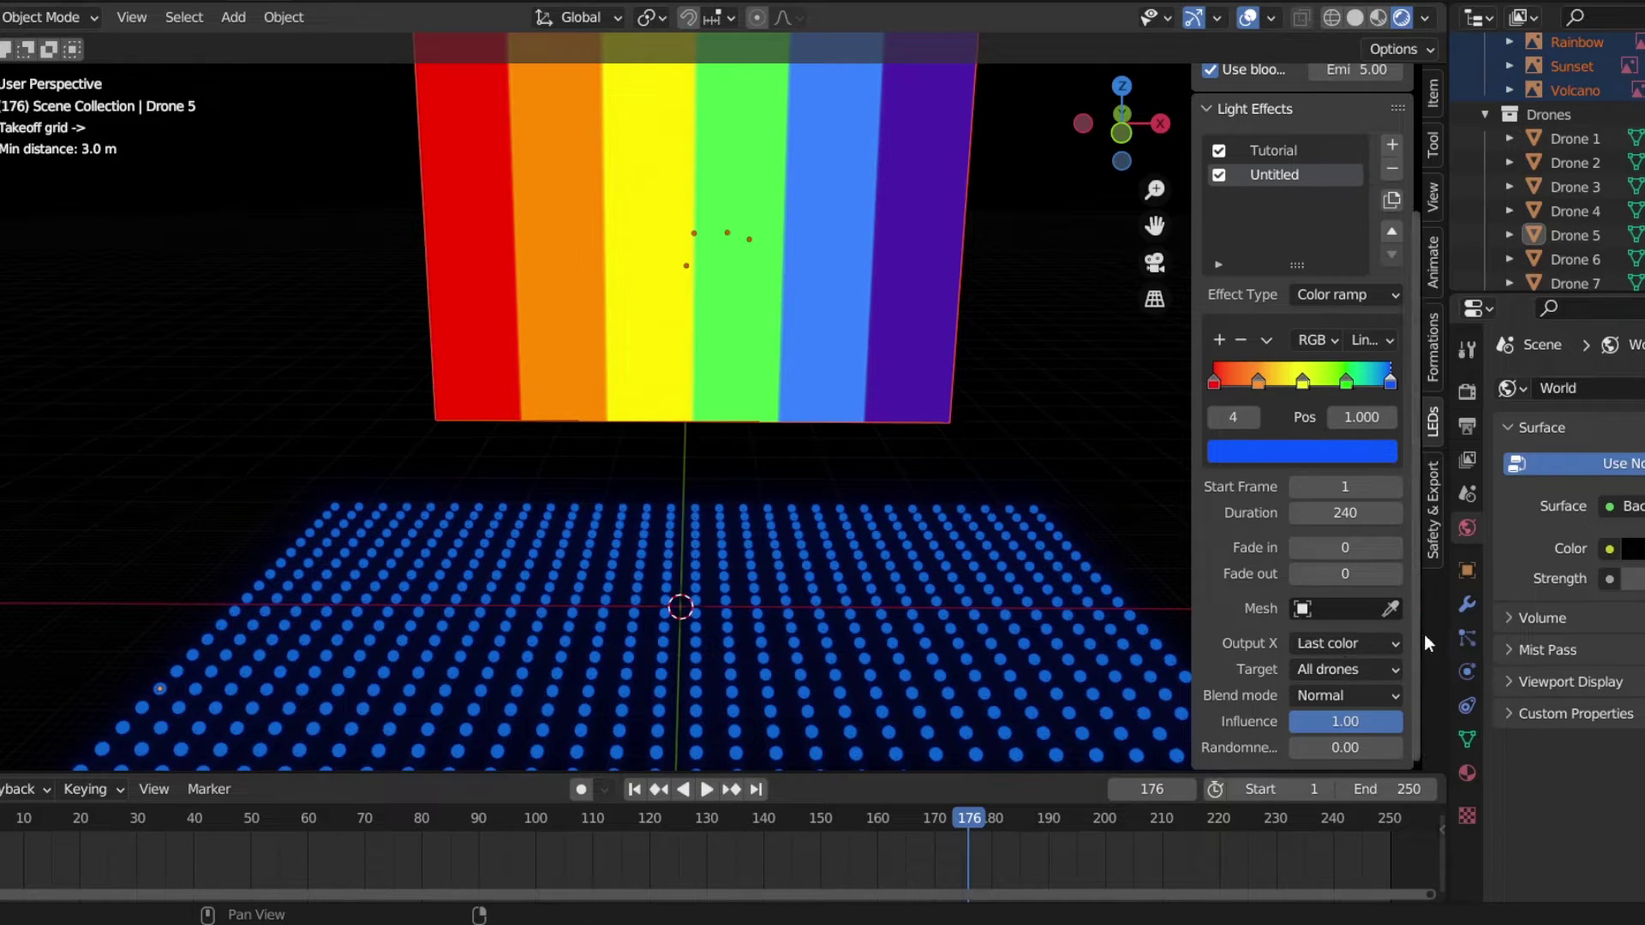
Return the color ramp effect's Output X to Temporal and preview the colour change over the timeline.
left_click(1371, 643)
left_click(1348, 355)
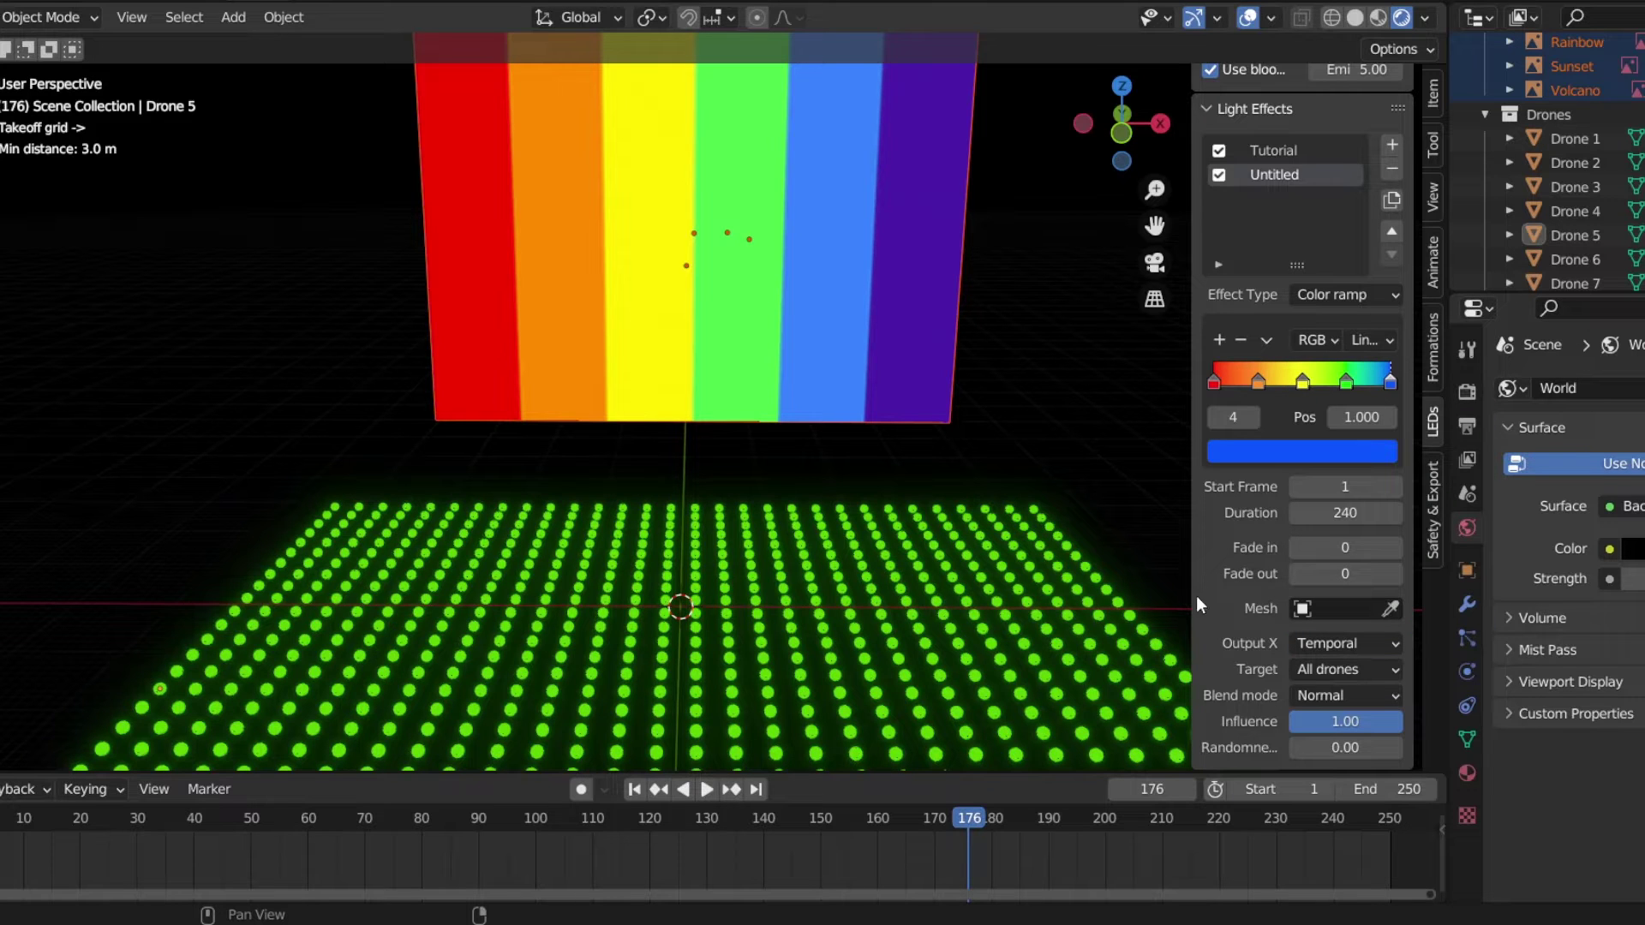
left_click_drag(843, 815, 185, 788)
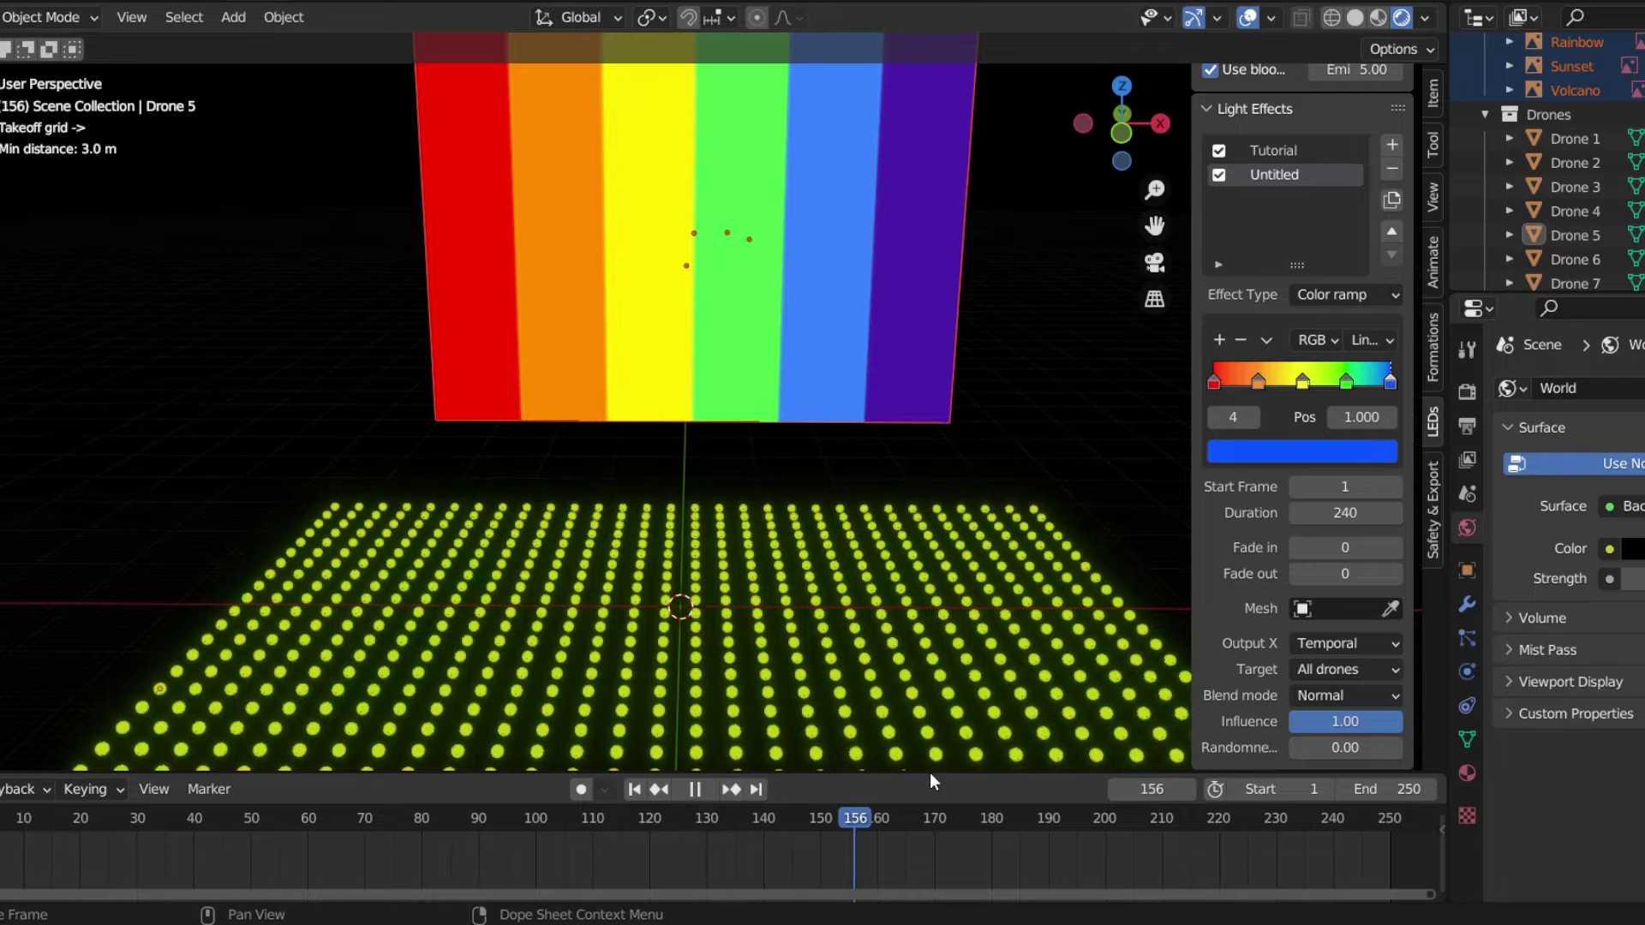
key("space")
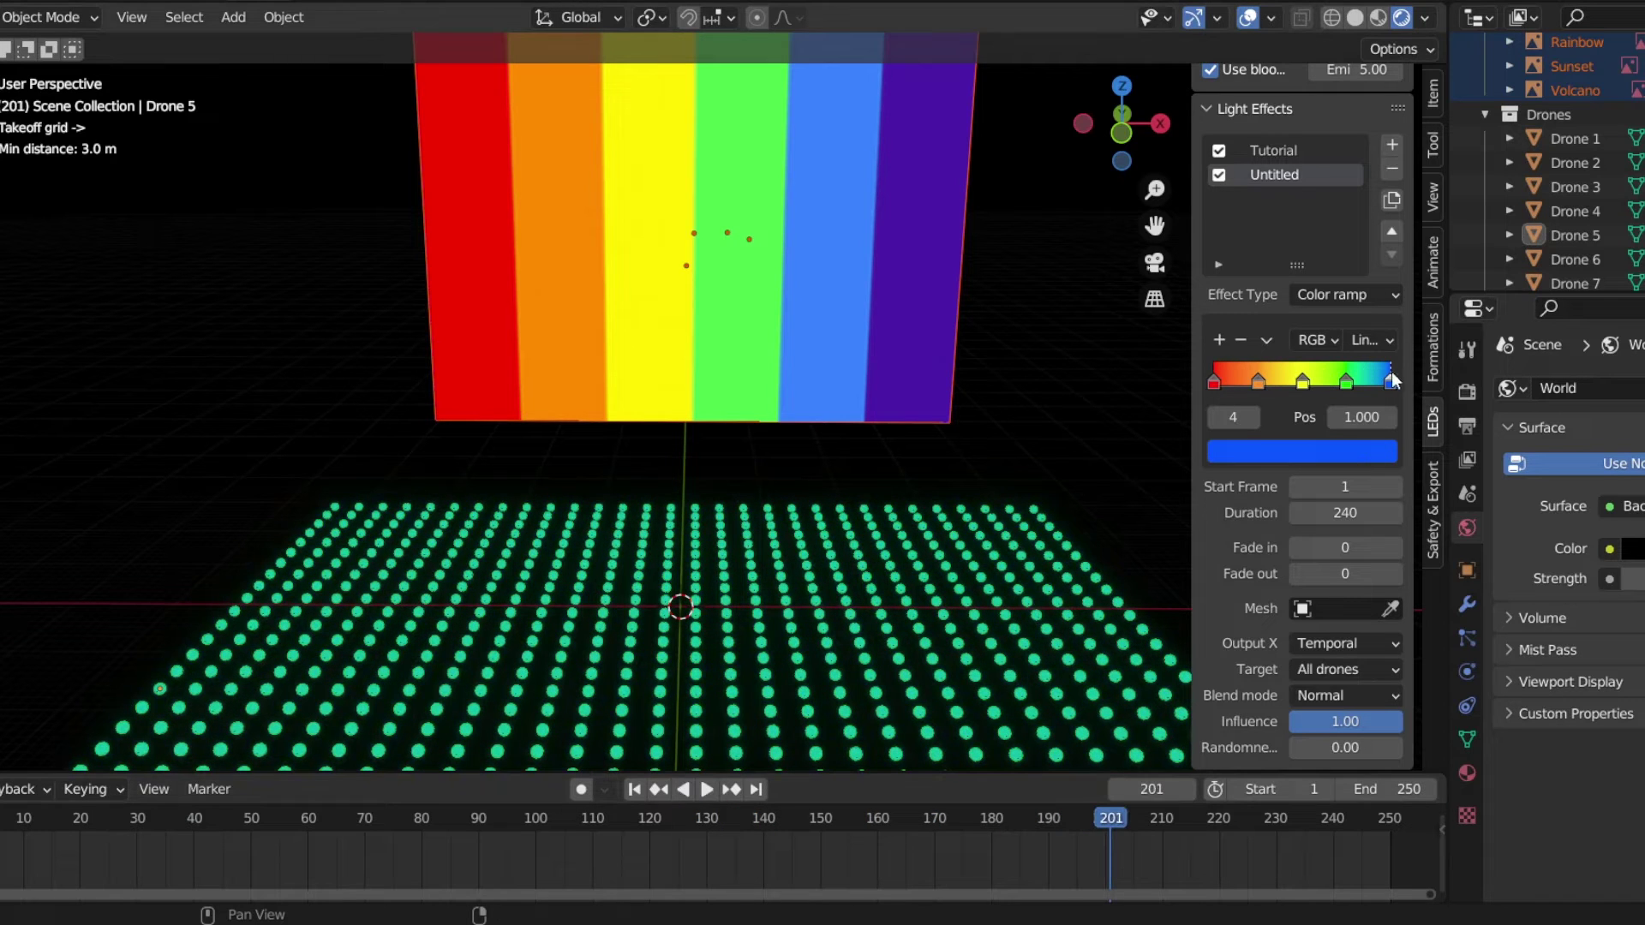
Select the Tutorial light effect and compare the drone colours over time with the rainbow image by scrubbing, orbiting and playing.
left_click(1314, 152)
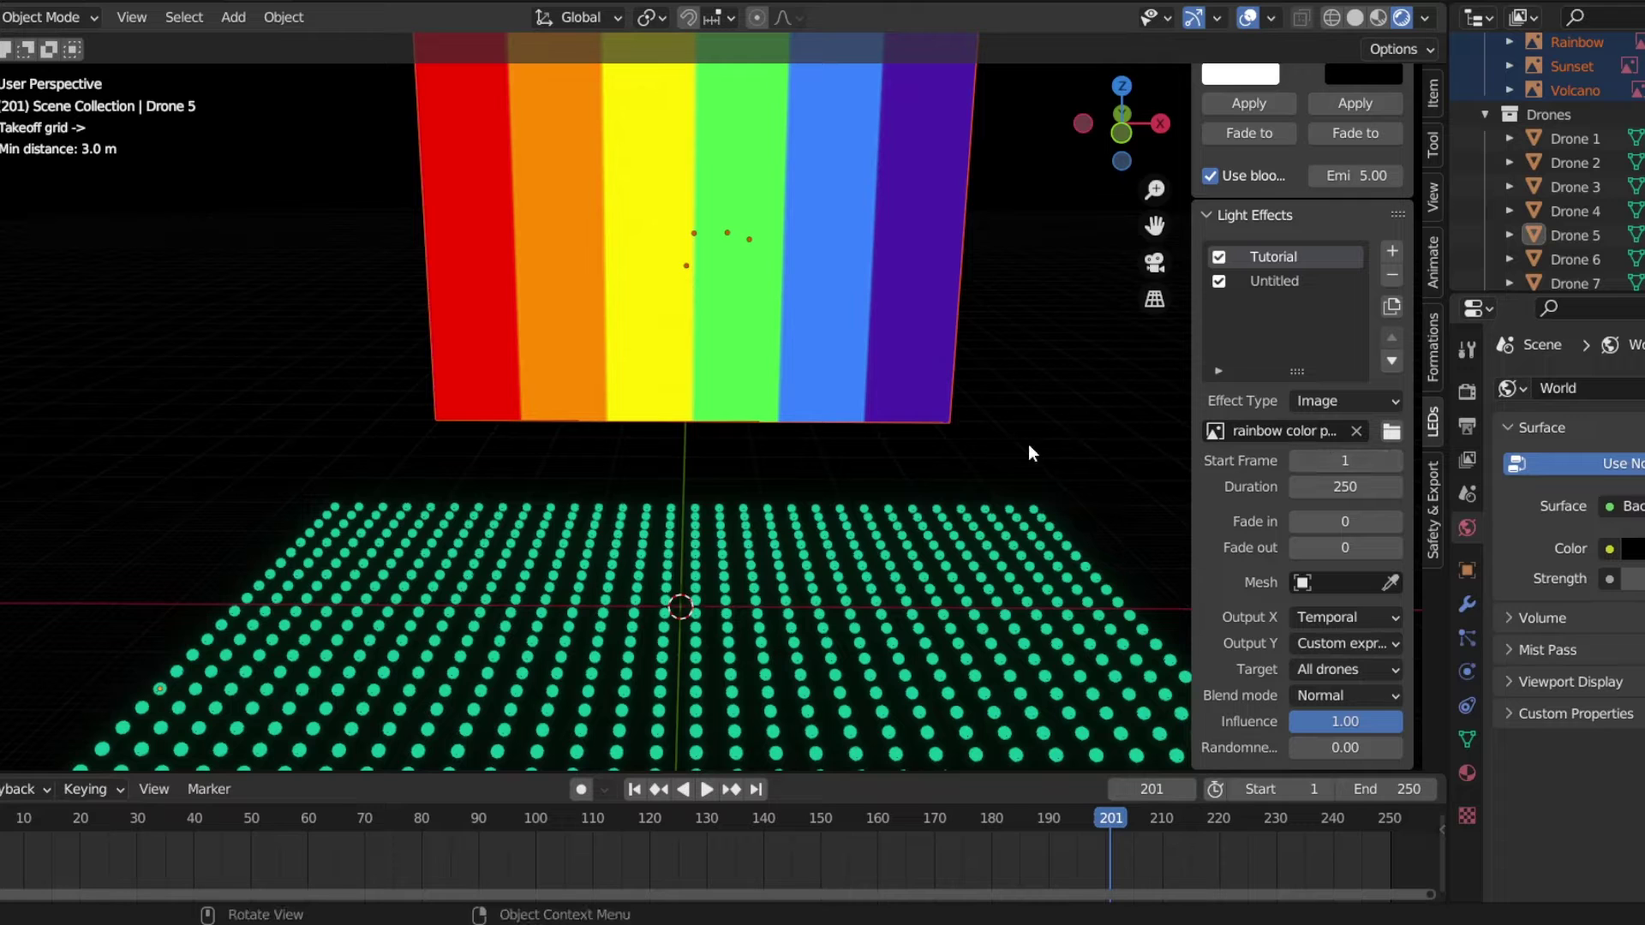
left_click_drag(1110, 824, 143, 824)
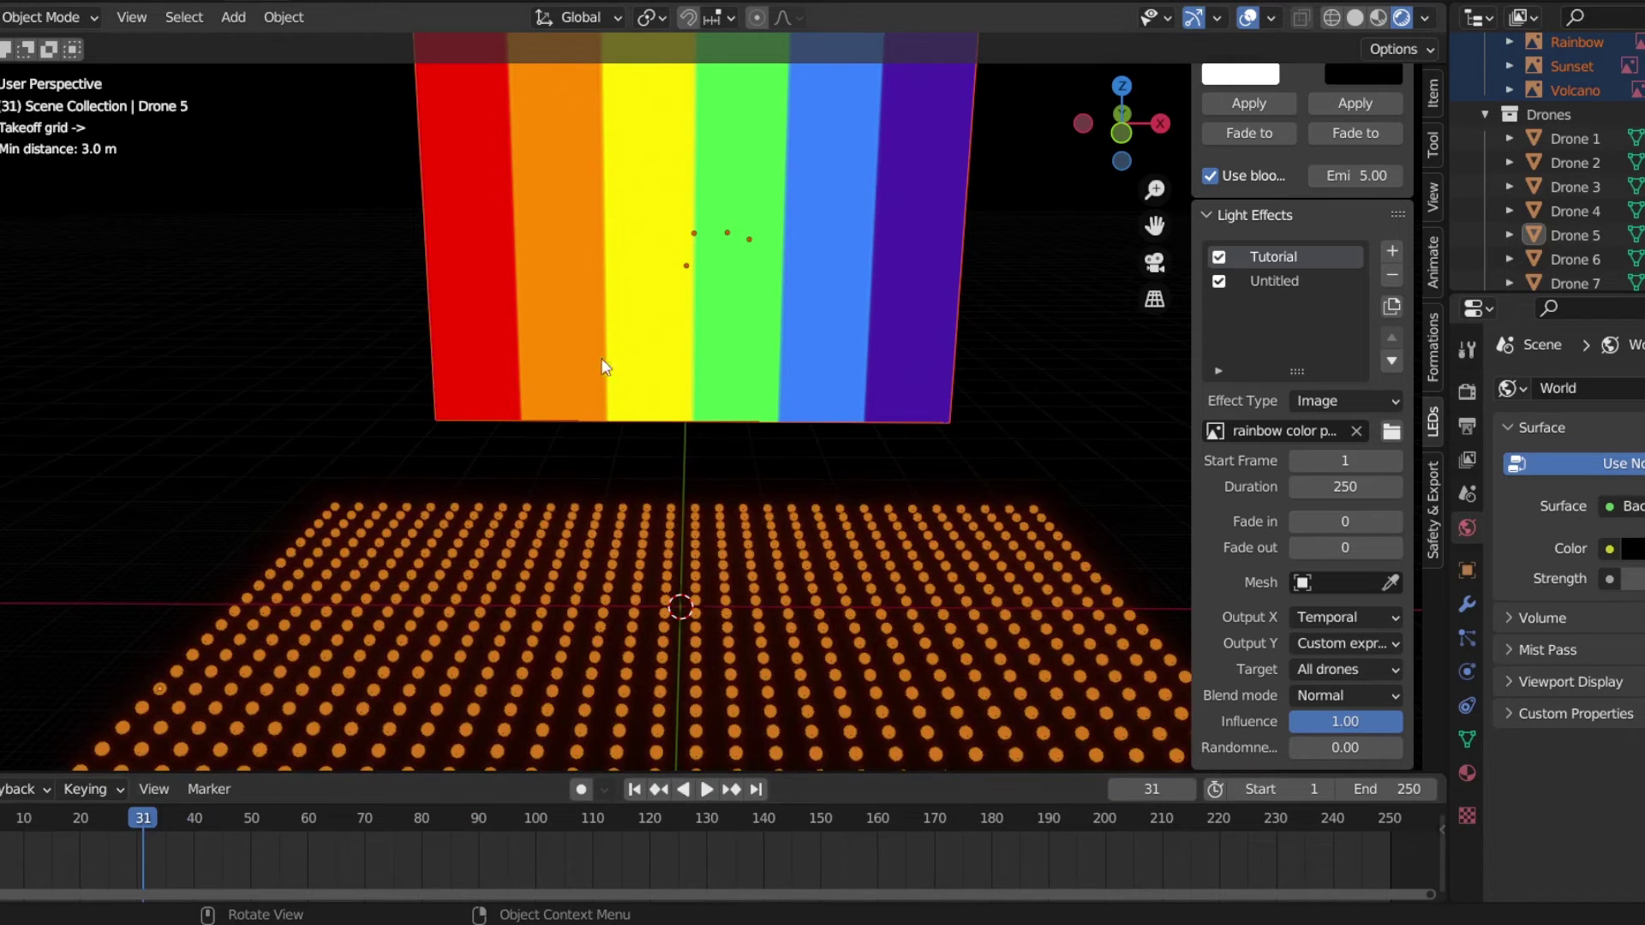
middle_click_drag(770, 387, 707, 363)
middle_click_drag(632, 211, 580, 221)
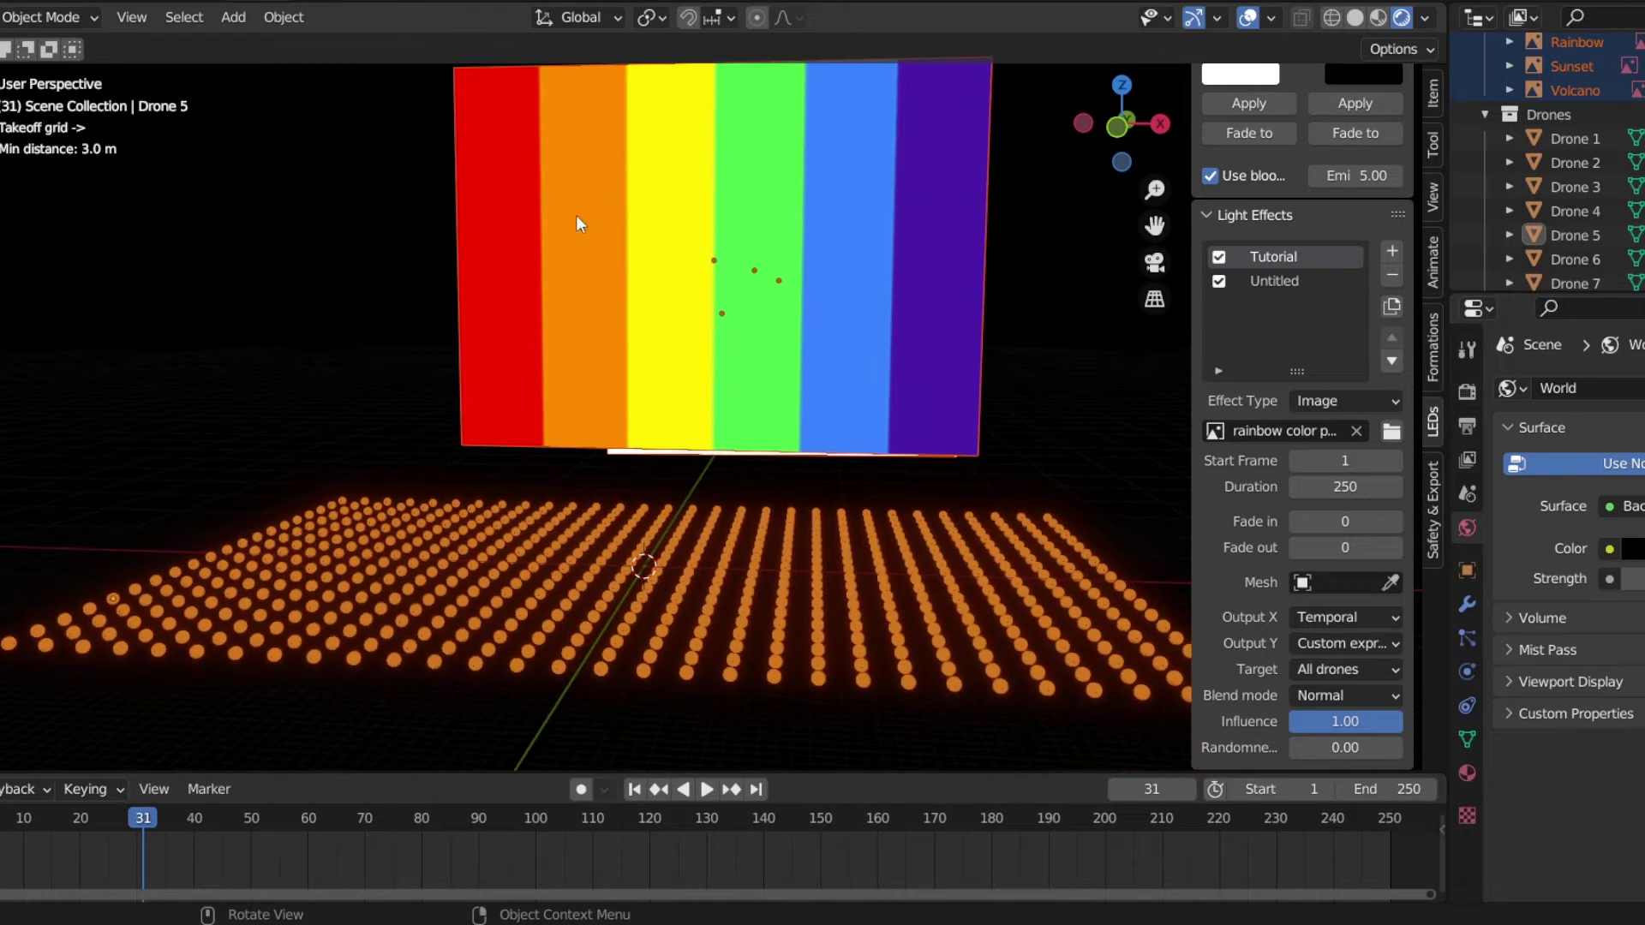
middle_click_drag(799, 290, 777, 271, "shift")
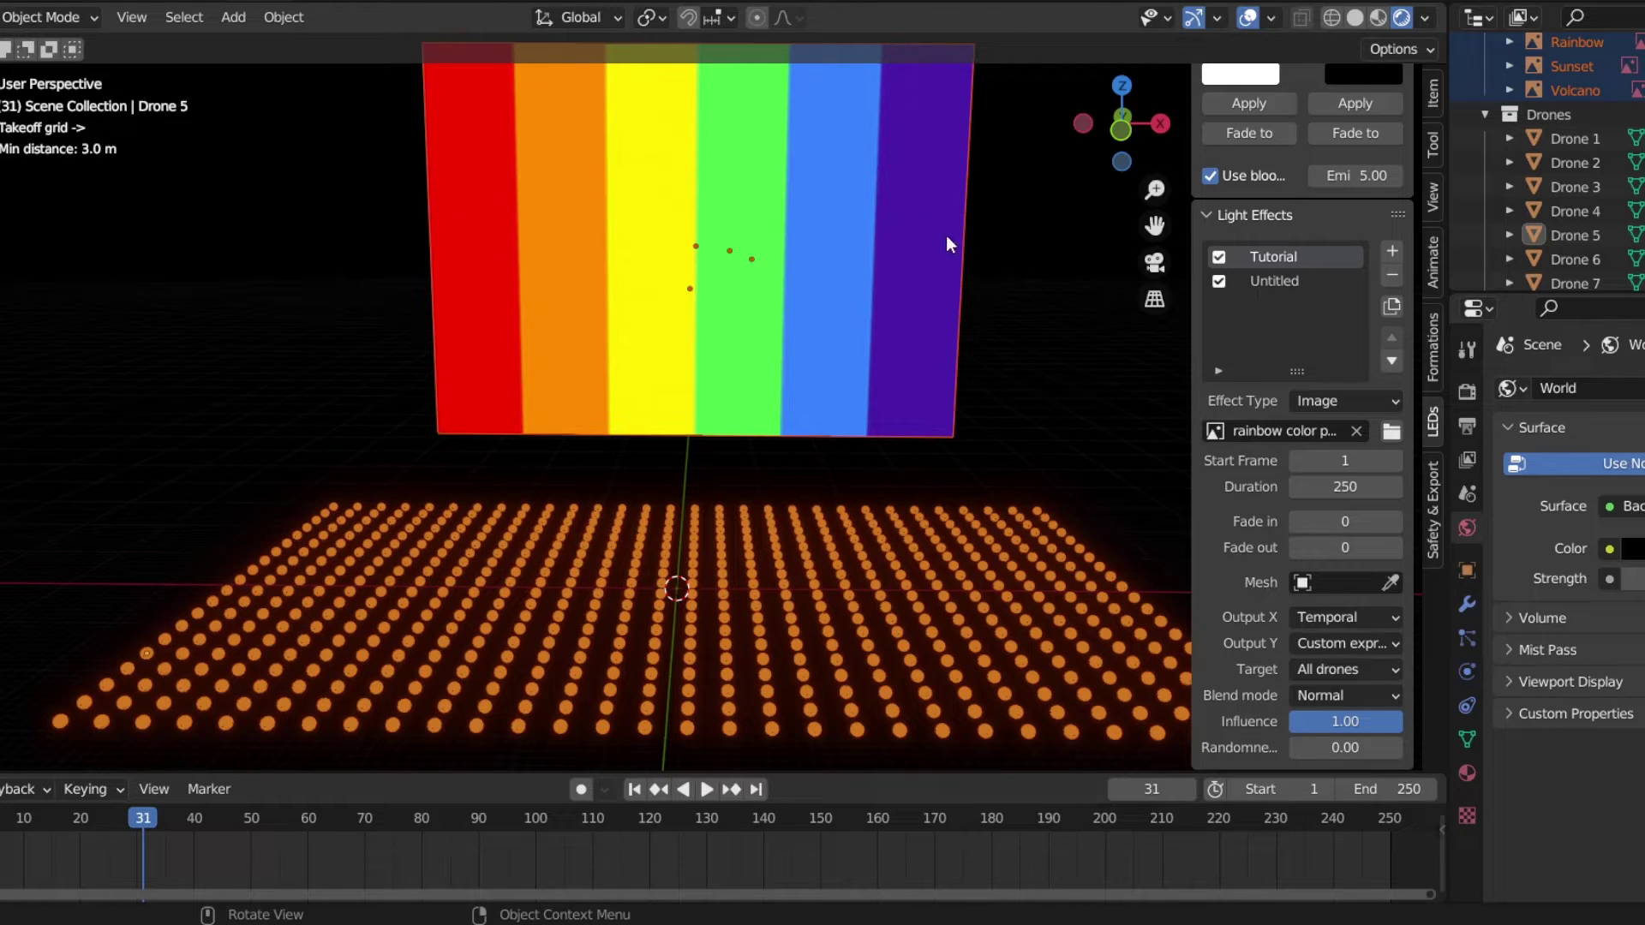
left_click_drag(94, 824, 12, 823)
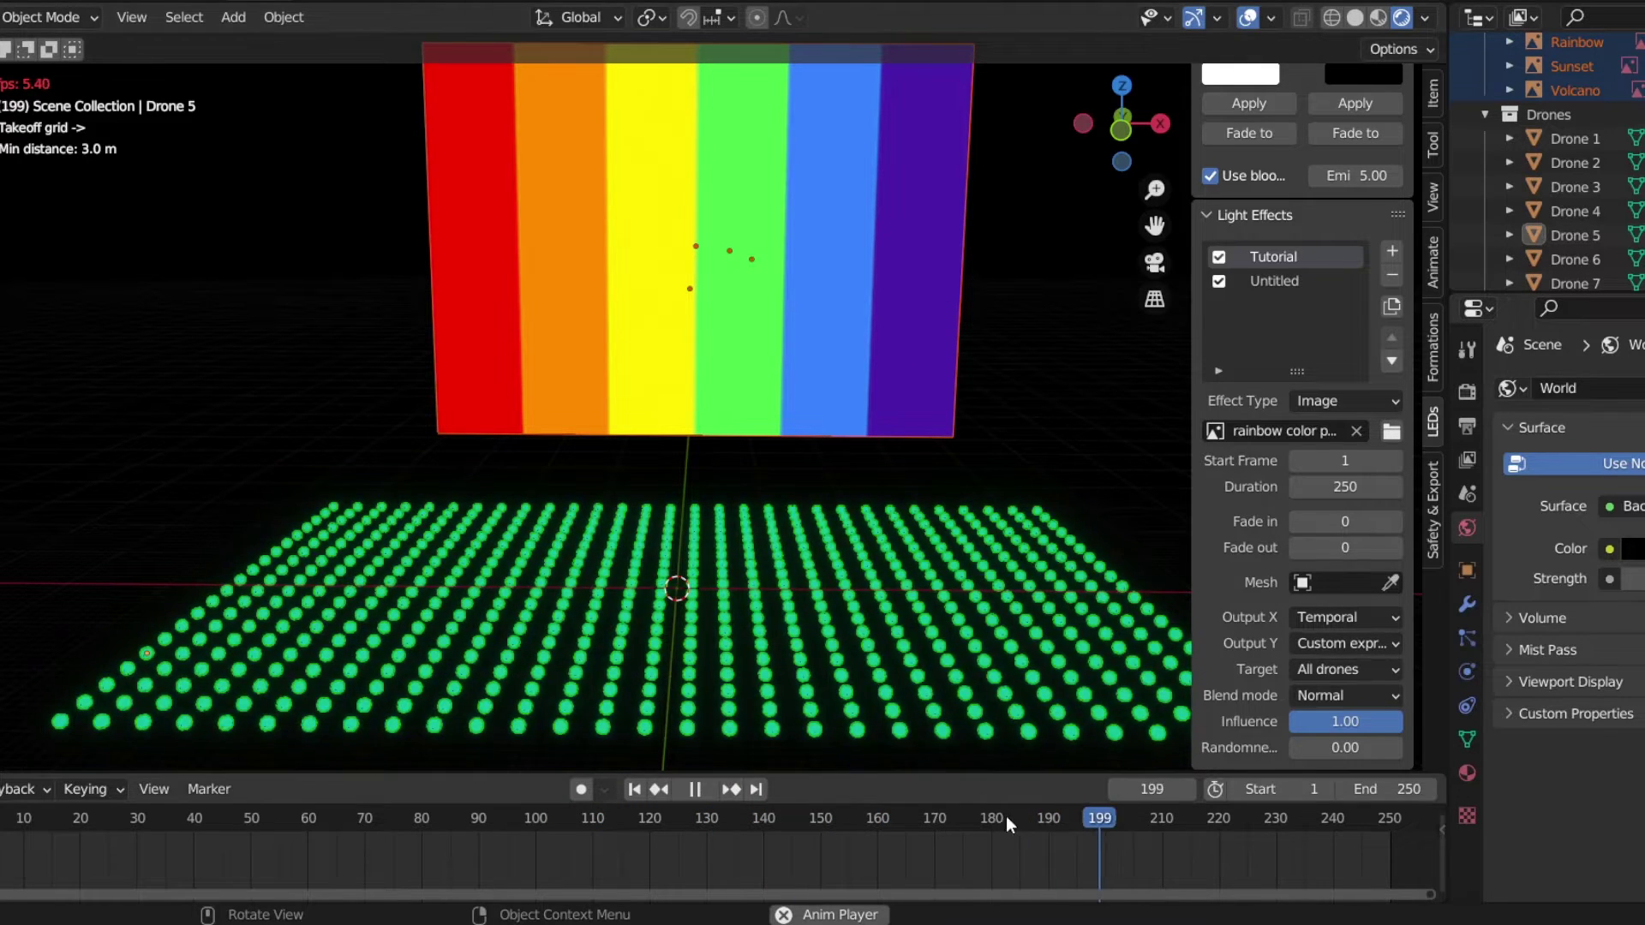
Remove the Untitled color ramp effect, select the Tutorial effect and stop the playback.
left_click(1287, 283)
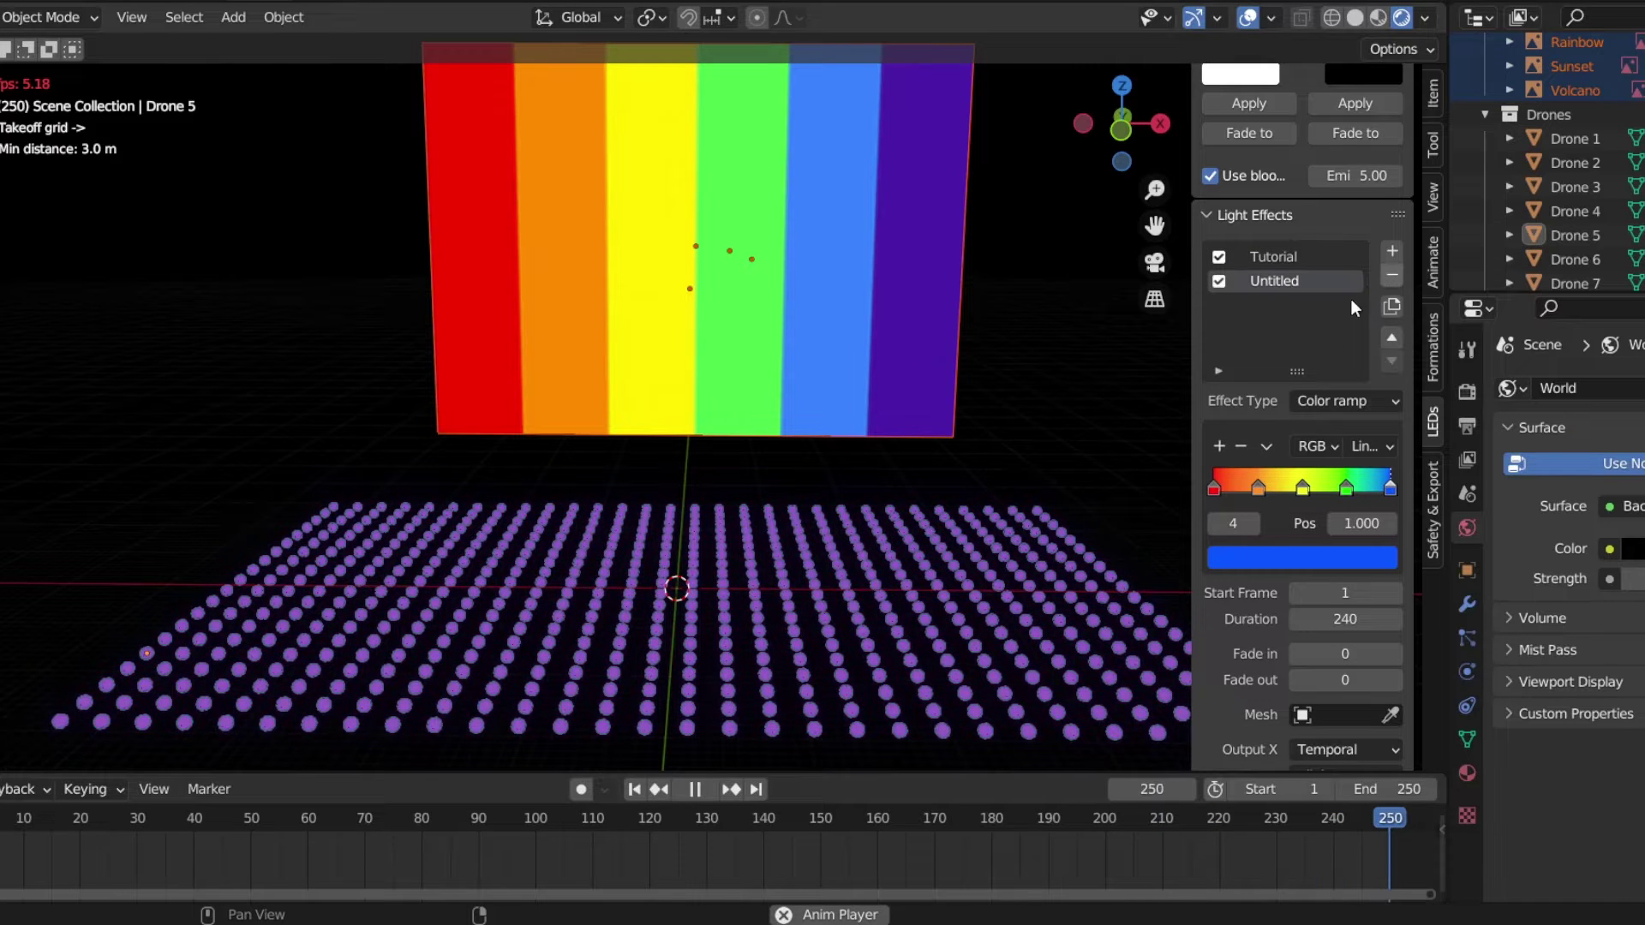
left_click(1392, 274)
left_click(1319, 323)
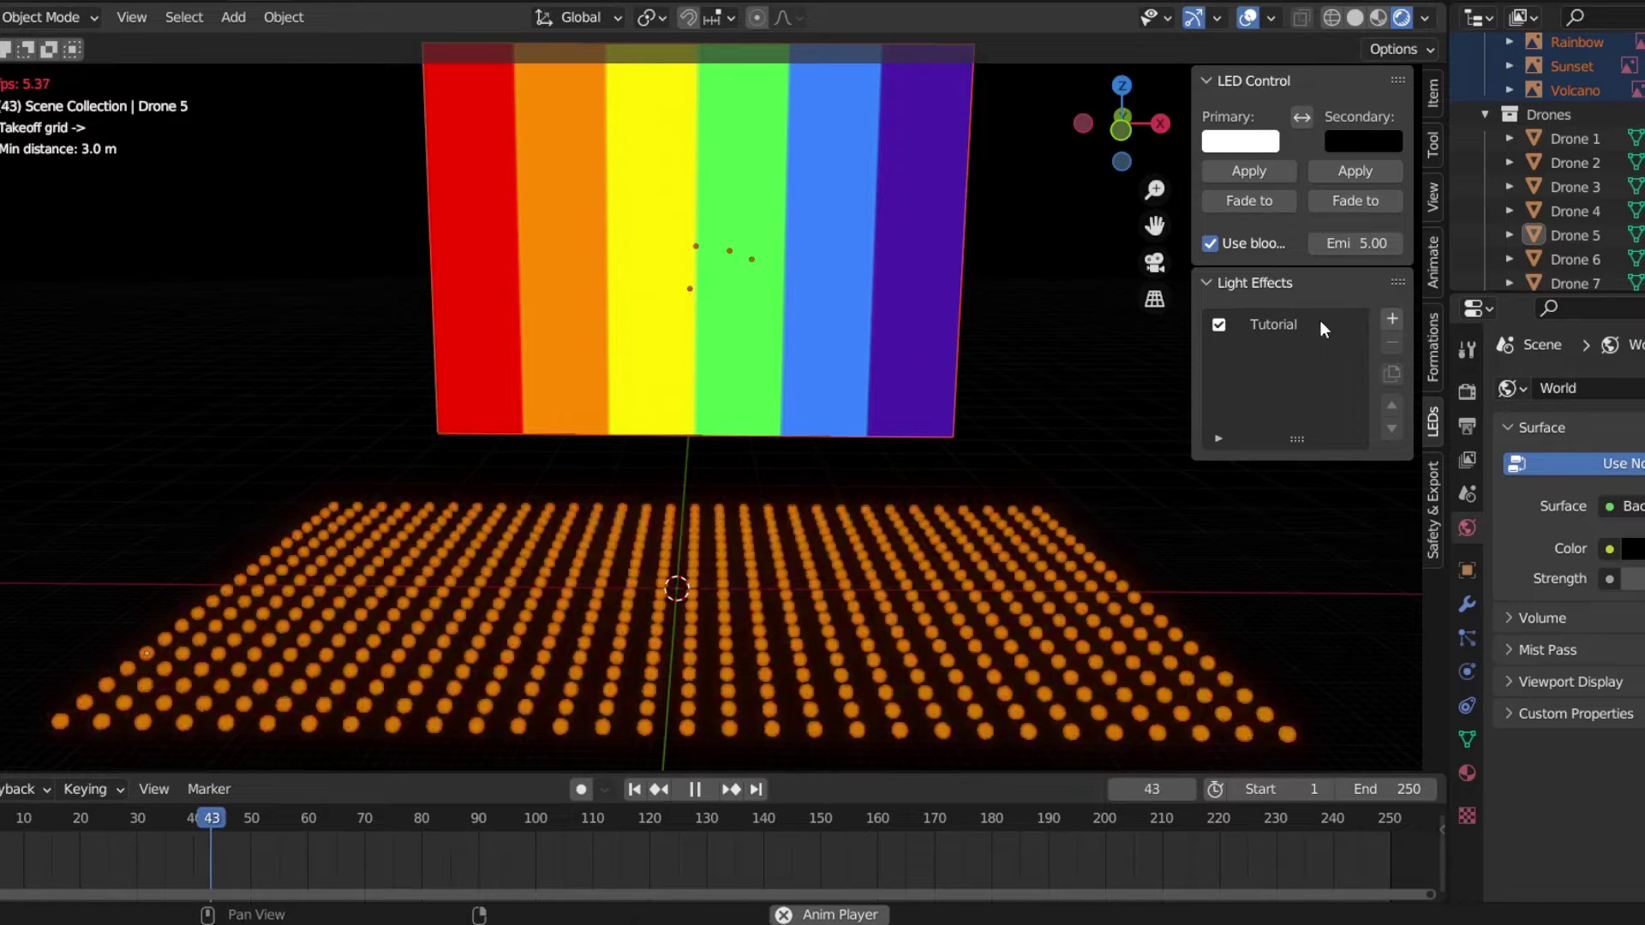
key("space")
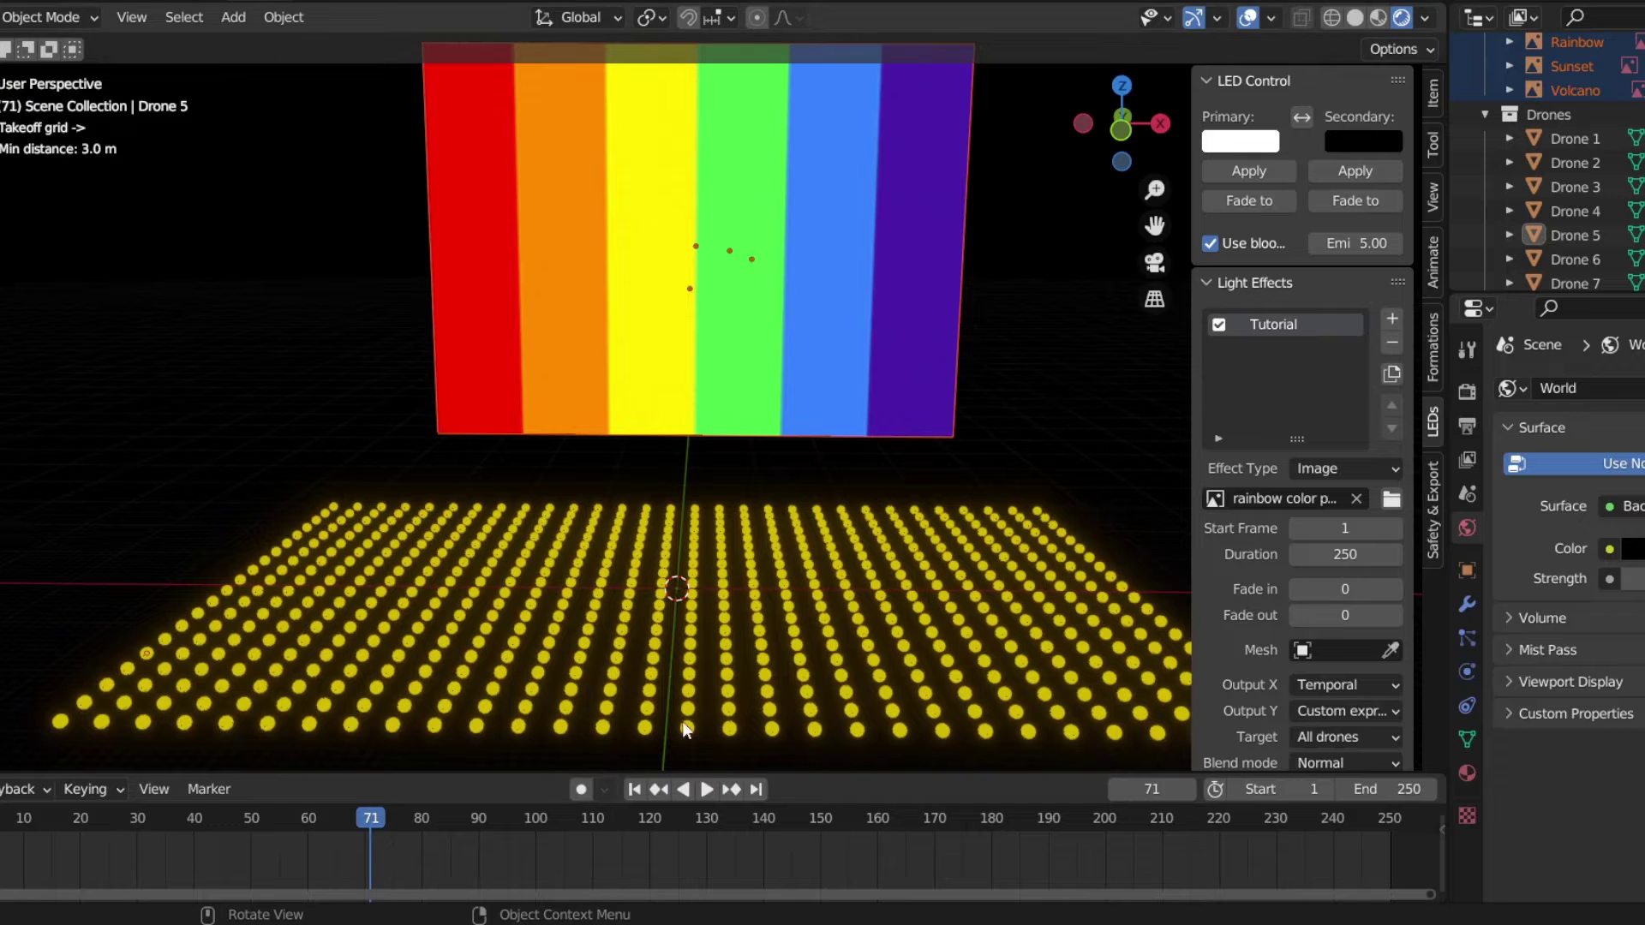
Undo the removal of the color ramp effect and preview the animation from about frame 24.
key("ctrl+z")
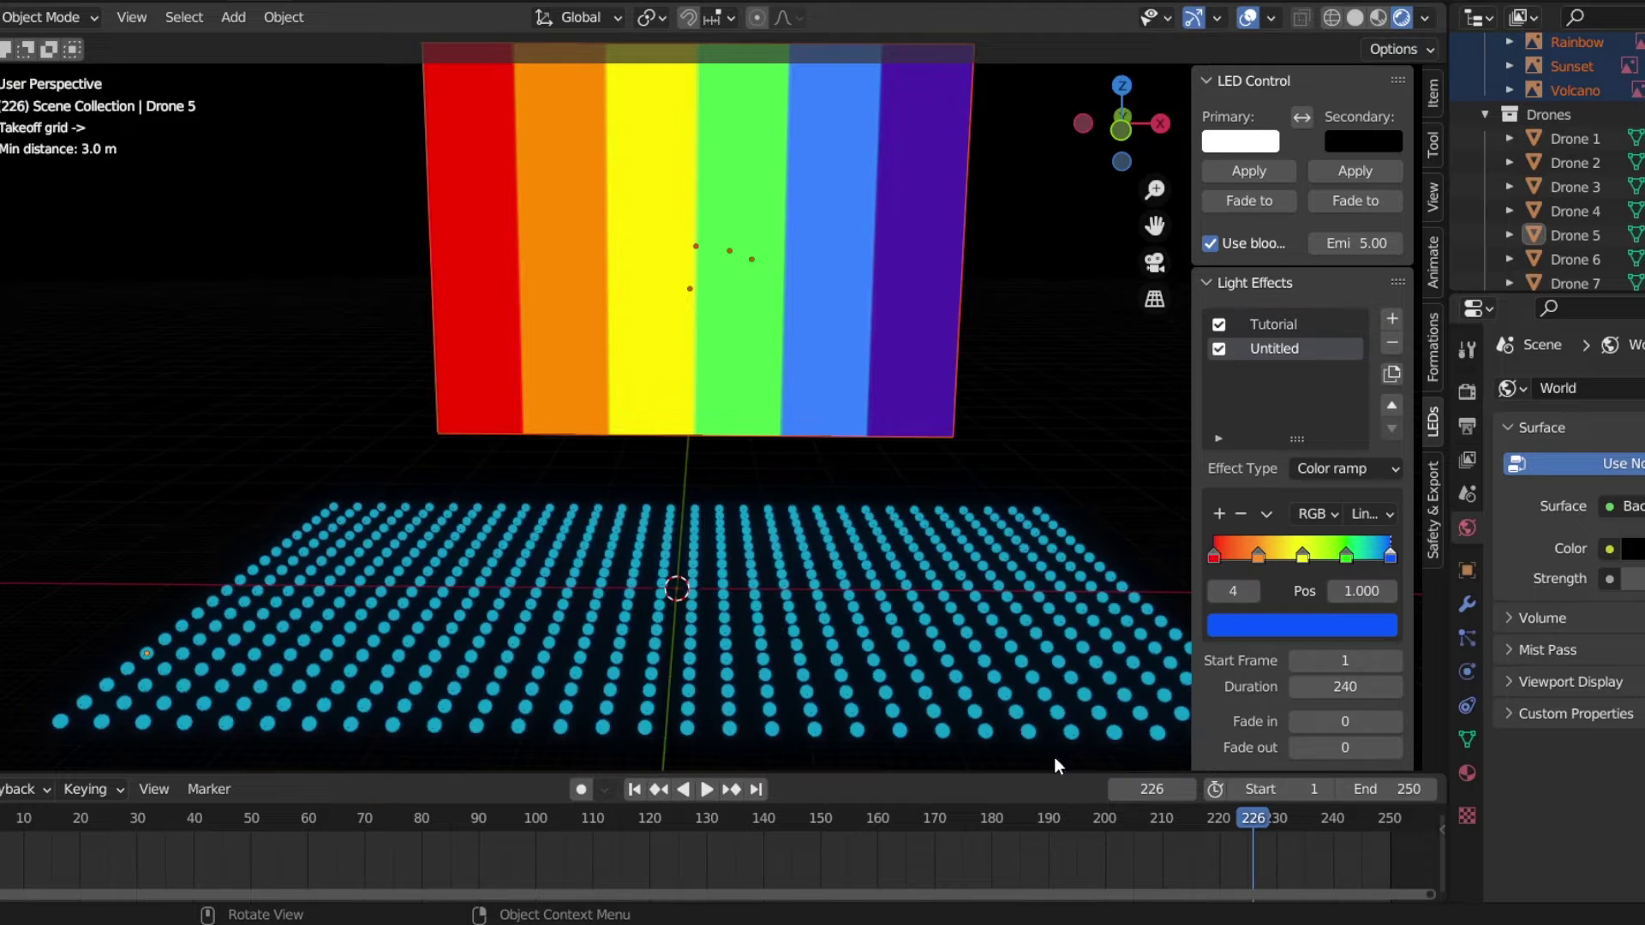
left_click_drag(1251, 819, 103, 818)
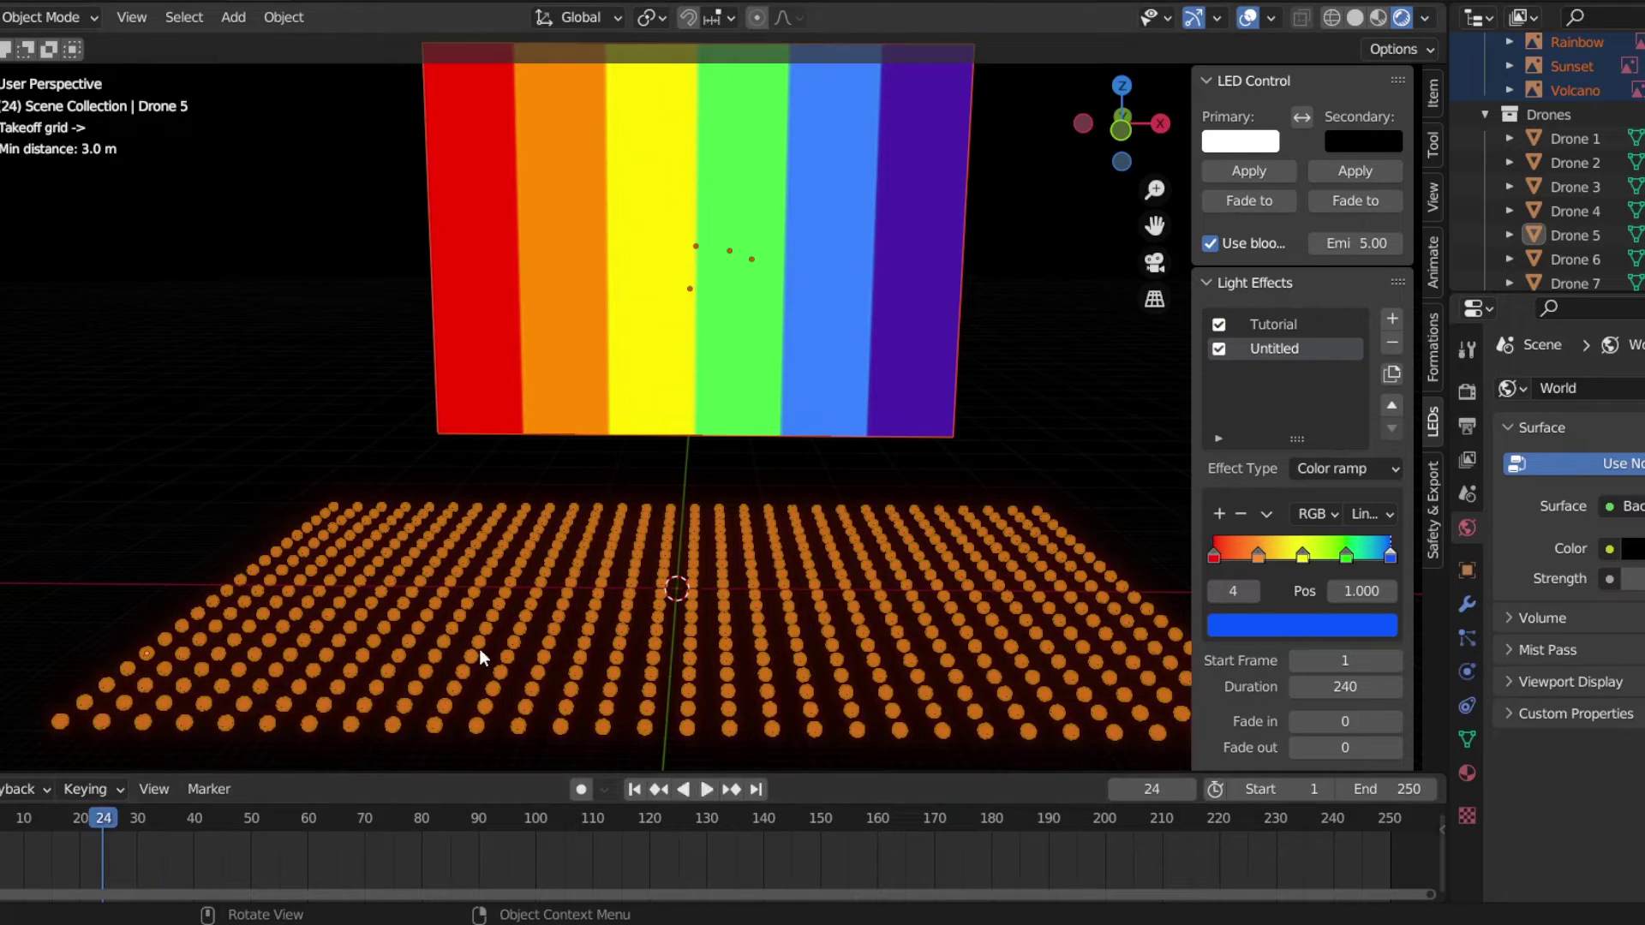
key("space")
key("space")
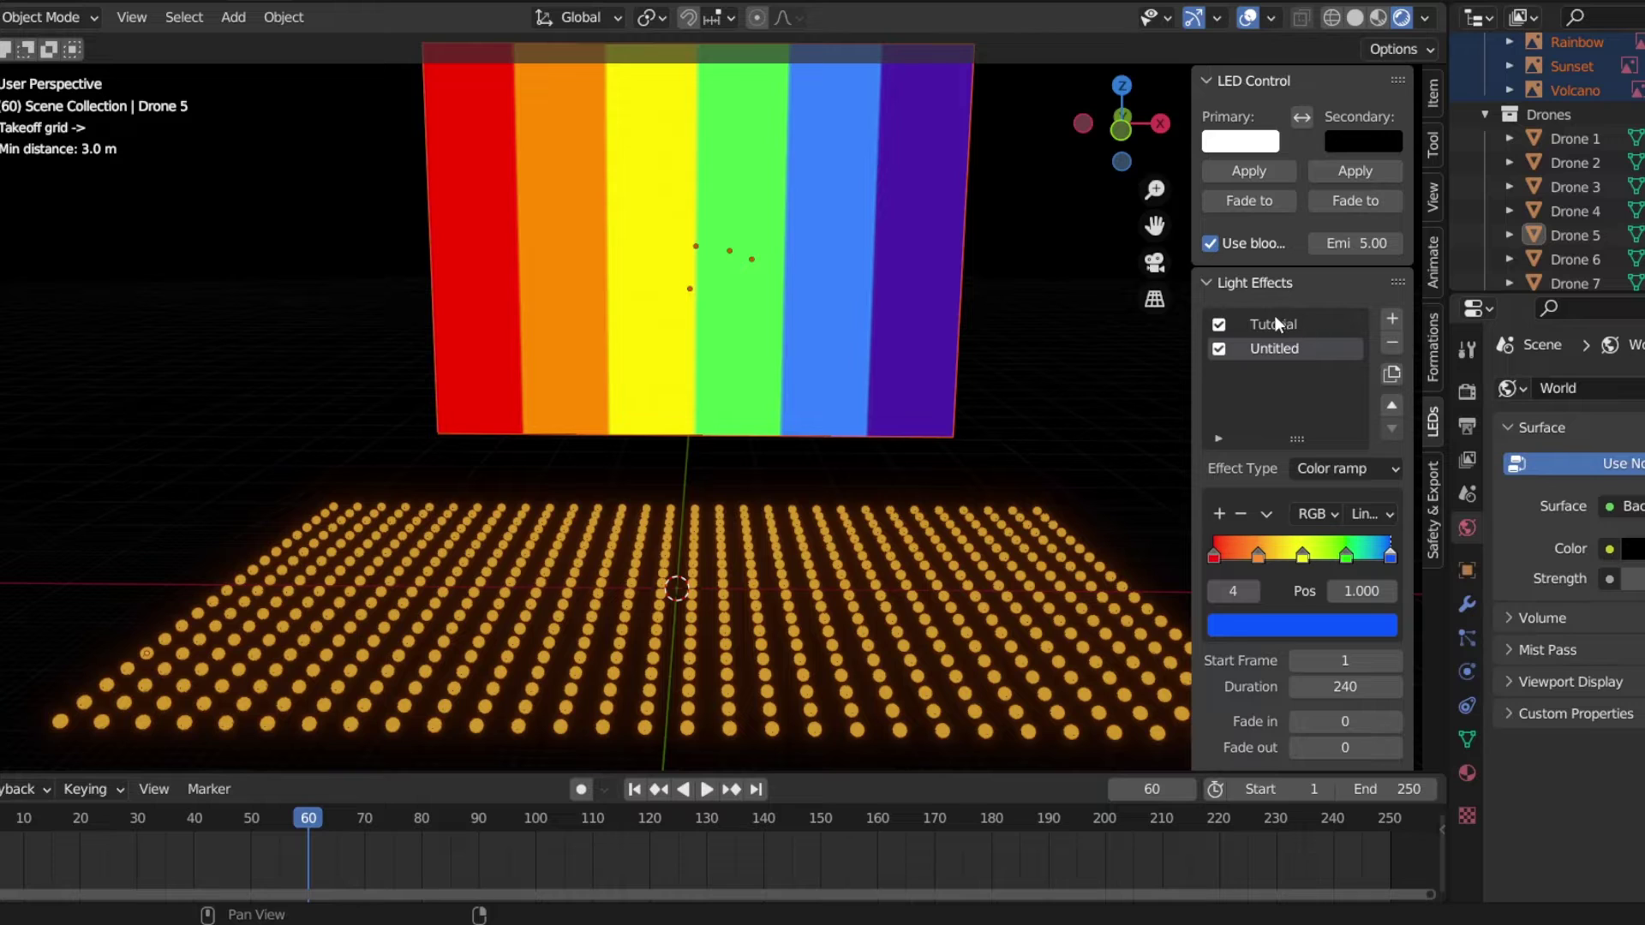
Rename the Untitled light effect as OLD SCHOOL and play the animation to preview its color ramp.
left_click(1273, 322)
left_click(1277, 349)
type("OLD SCHOOL")
key("Return")
key("space")
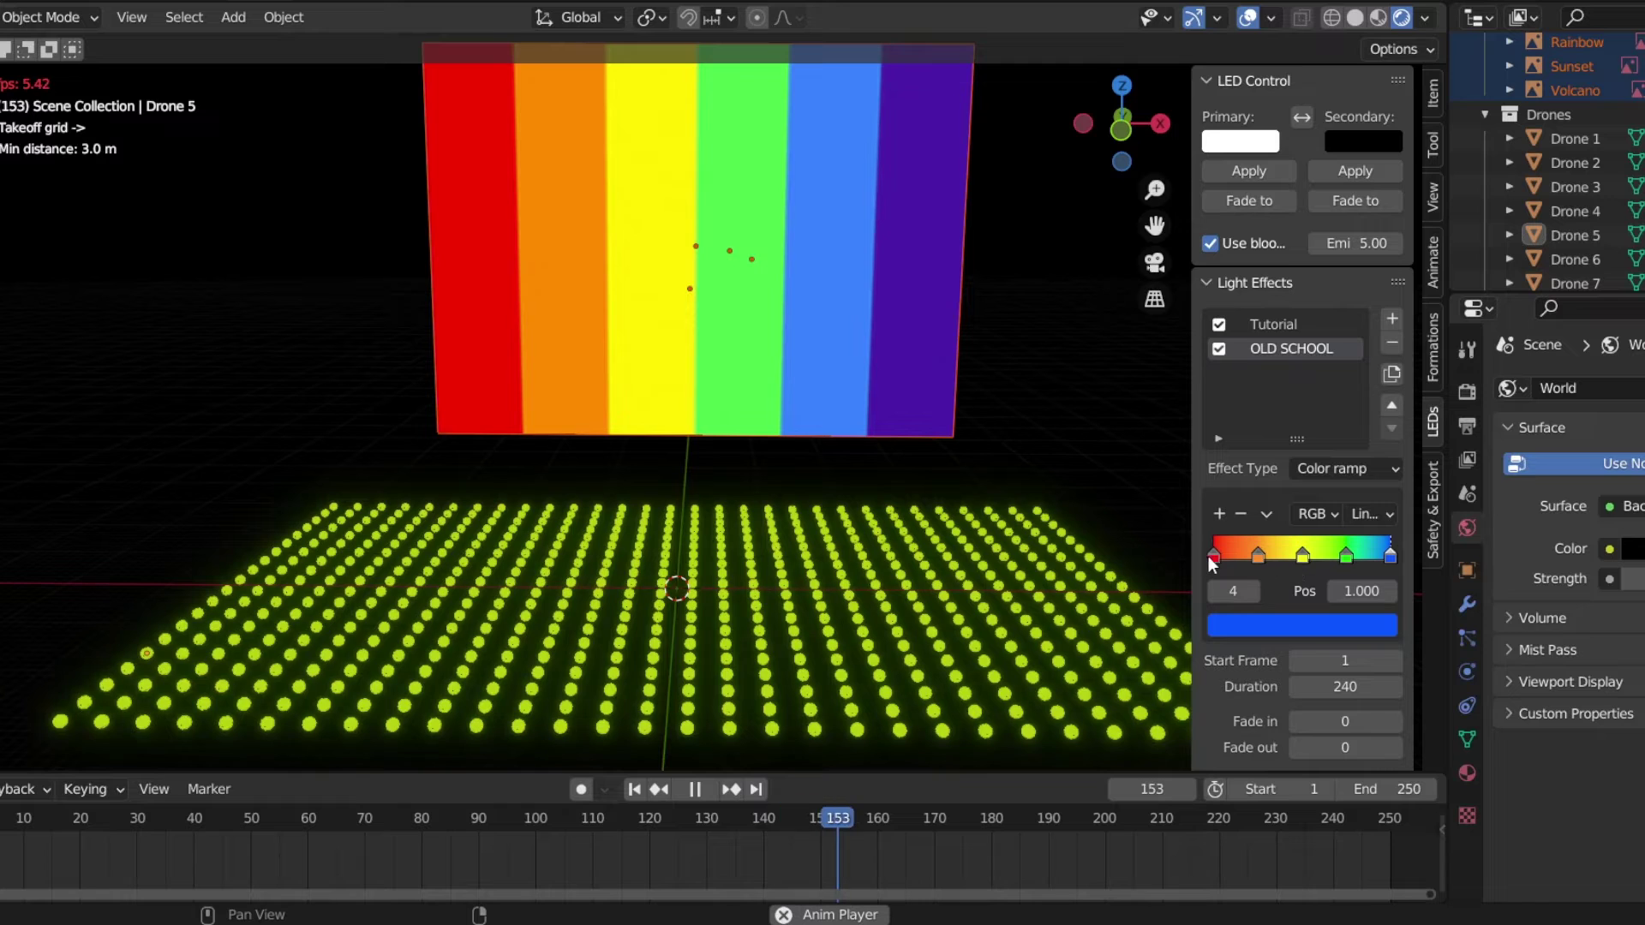
key("space")
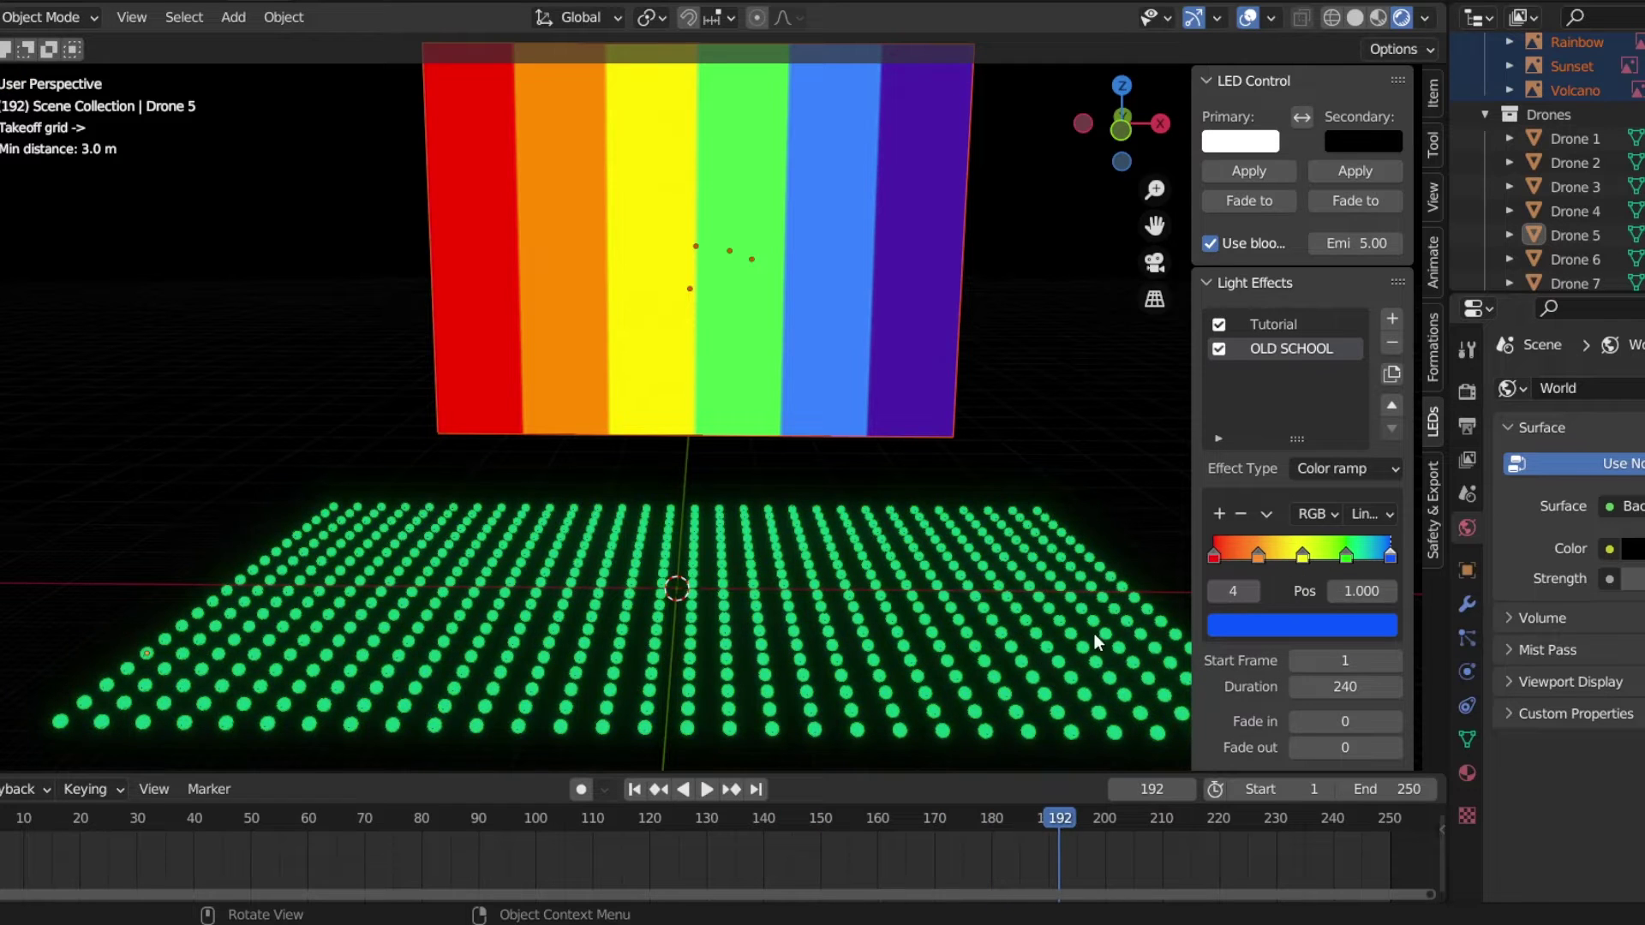
Remove the OLD SCHOOL light effect, select Tutorial and preview its colours by playing from the timeline's start.
left_click(1393, 347)
left_click(1287, 325)
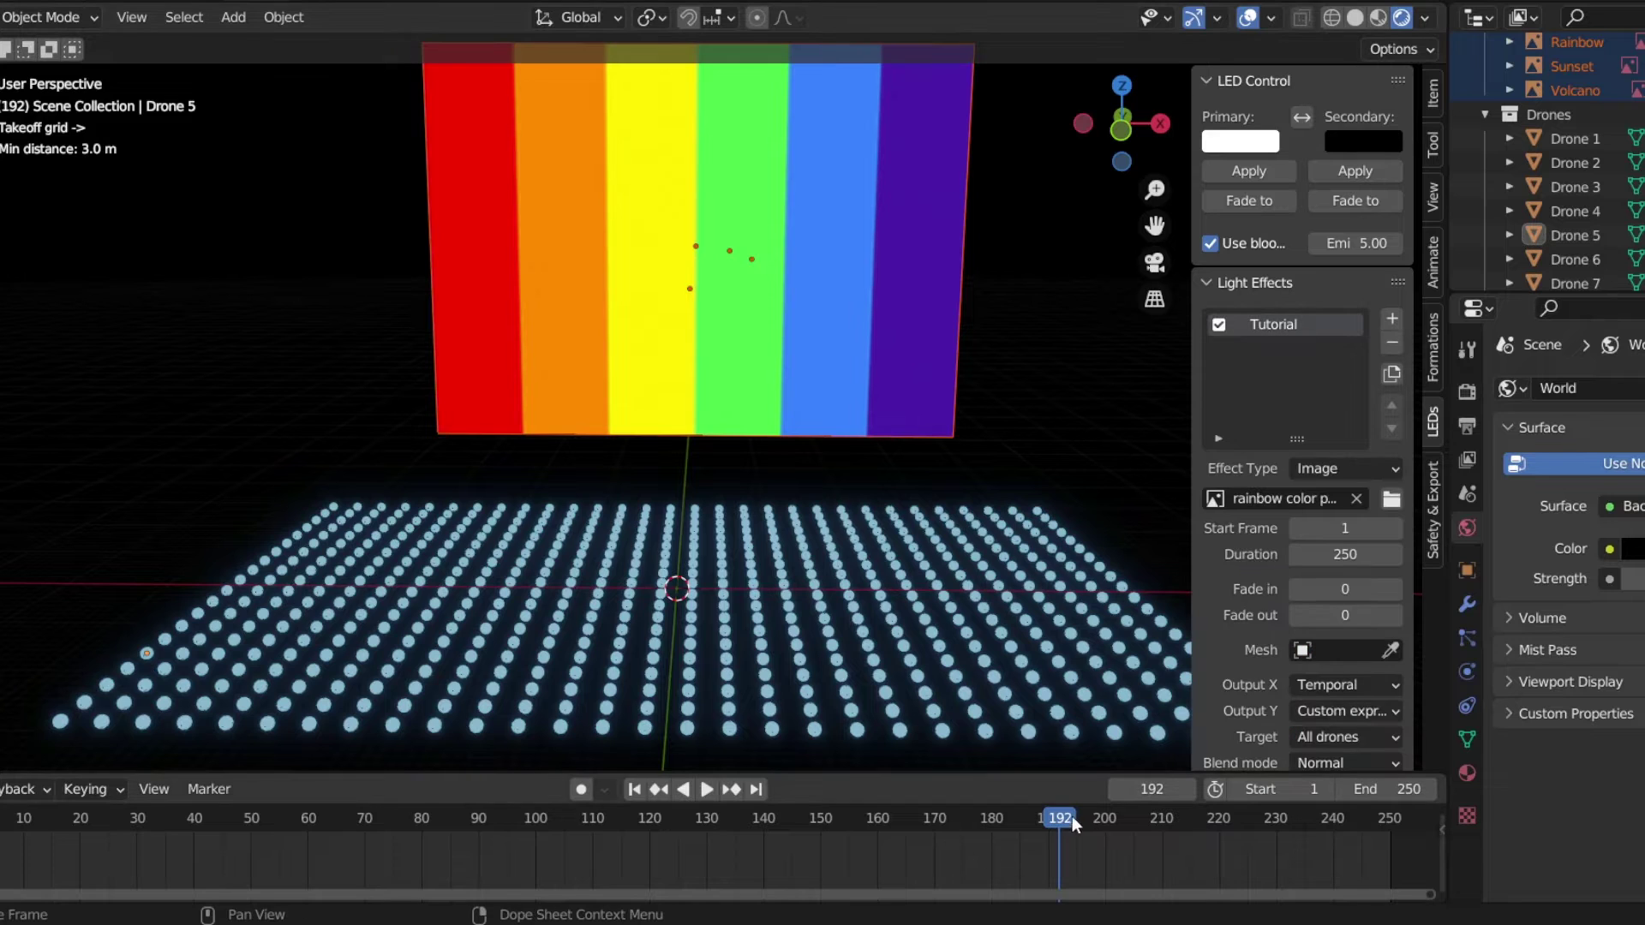
left_click_drag(1070, 819, 51, 733)
key("space")
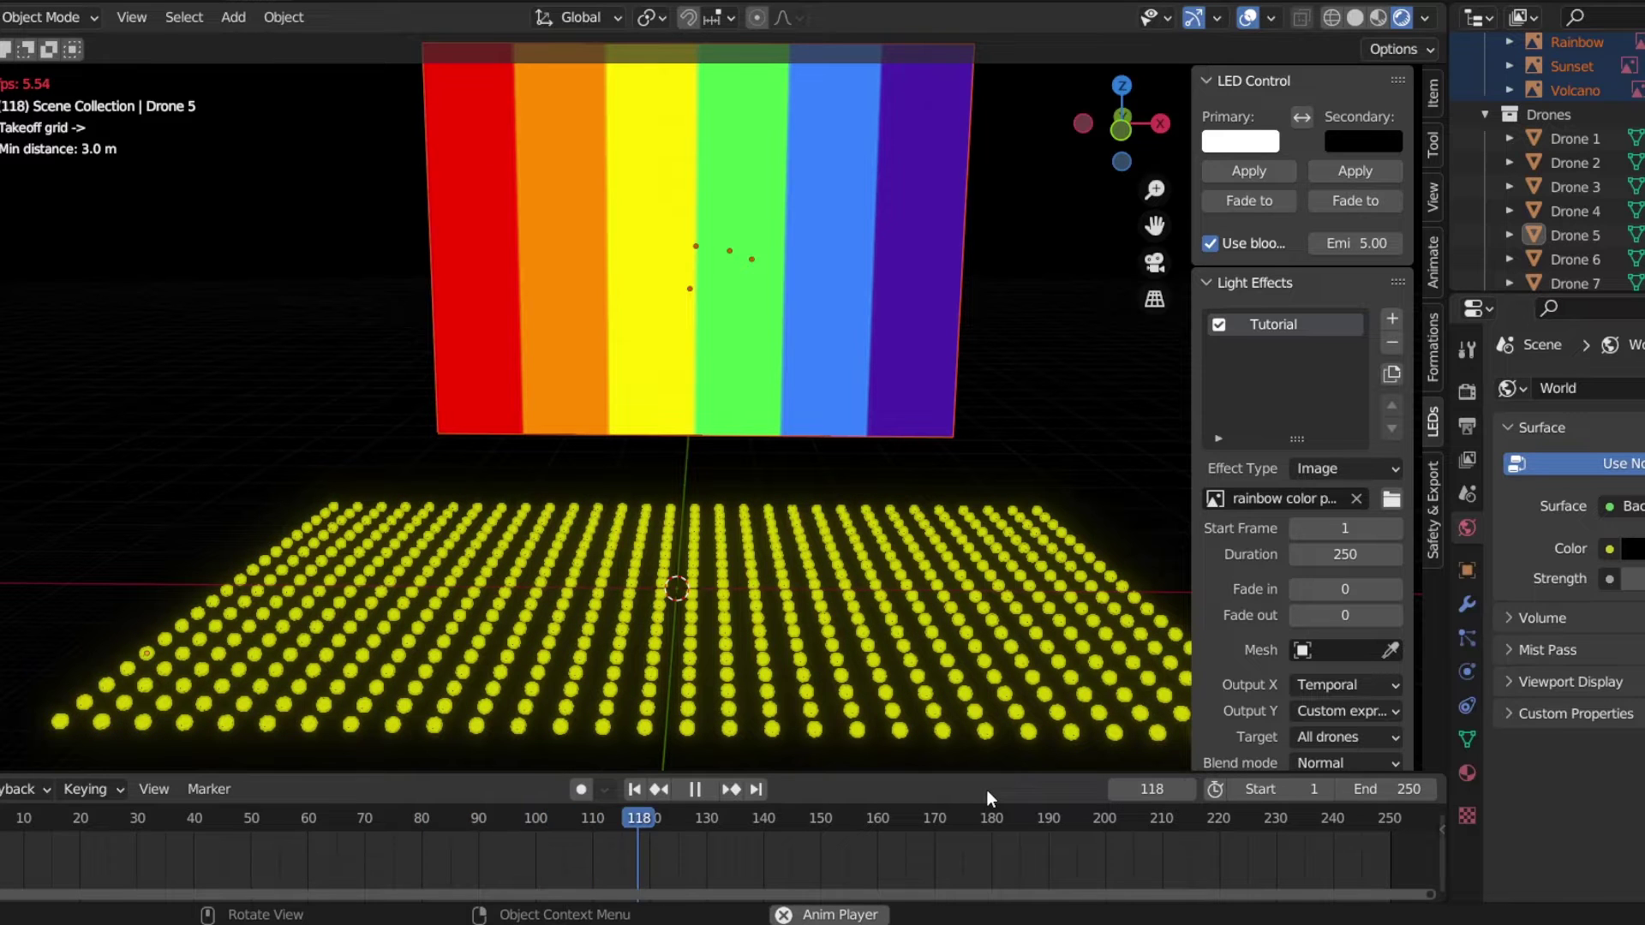
key("space")
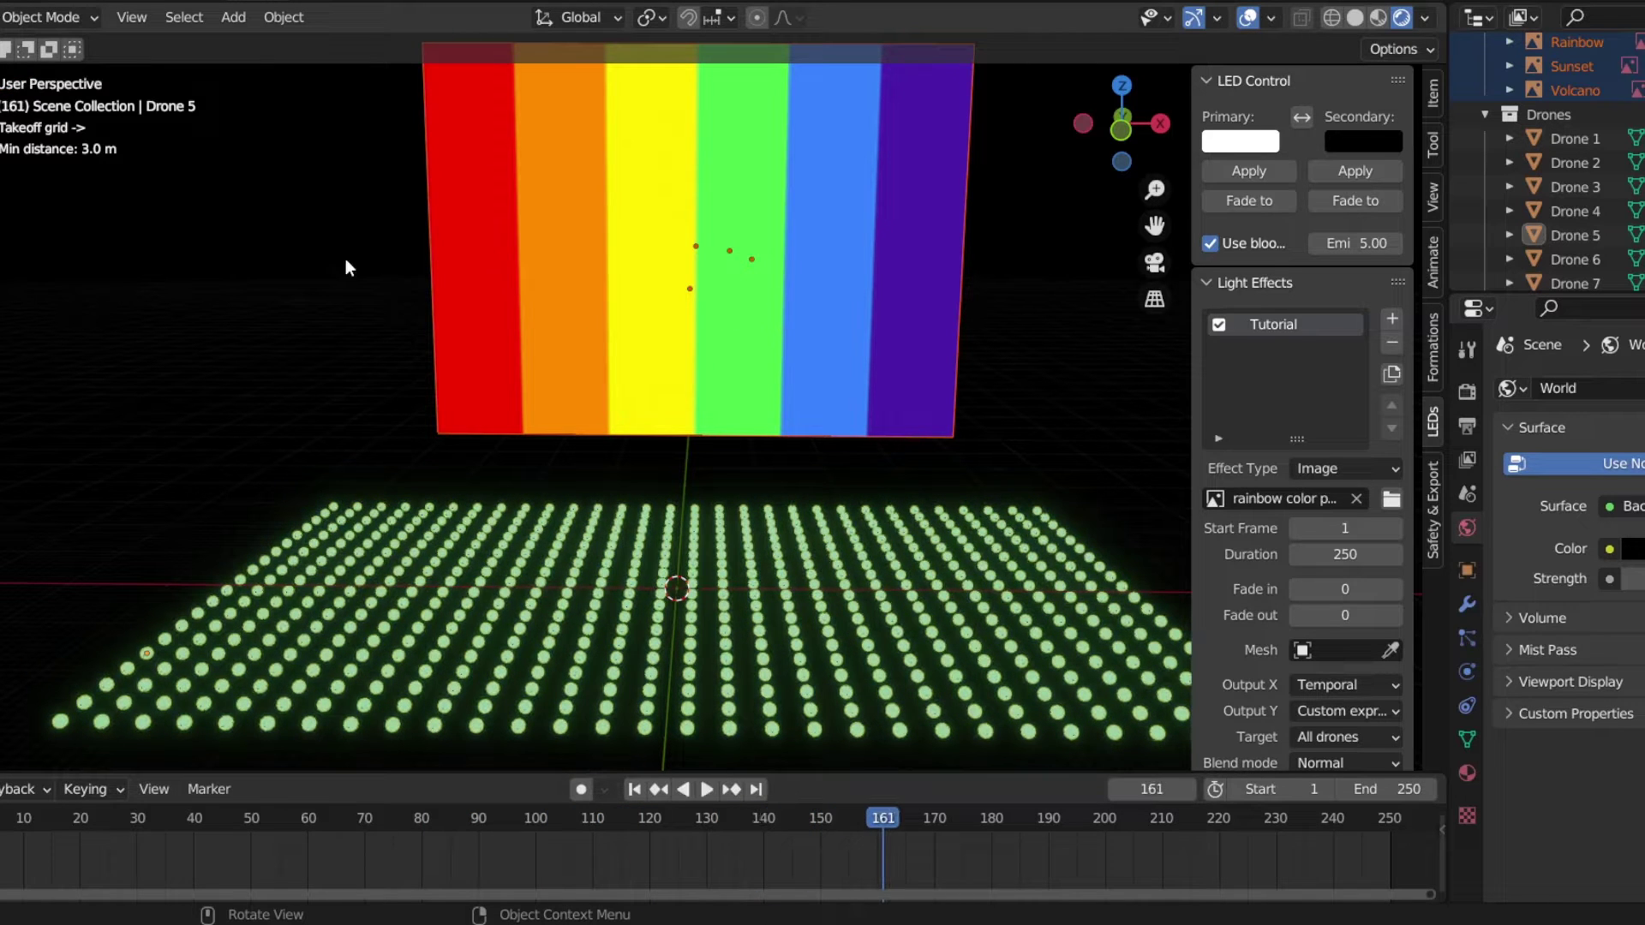
scroll(1324, 651, "down", 1)
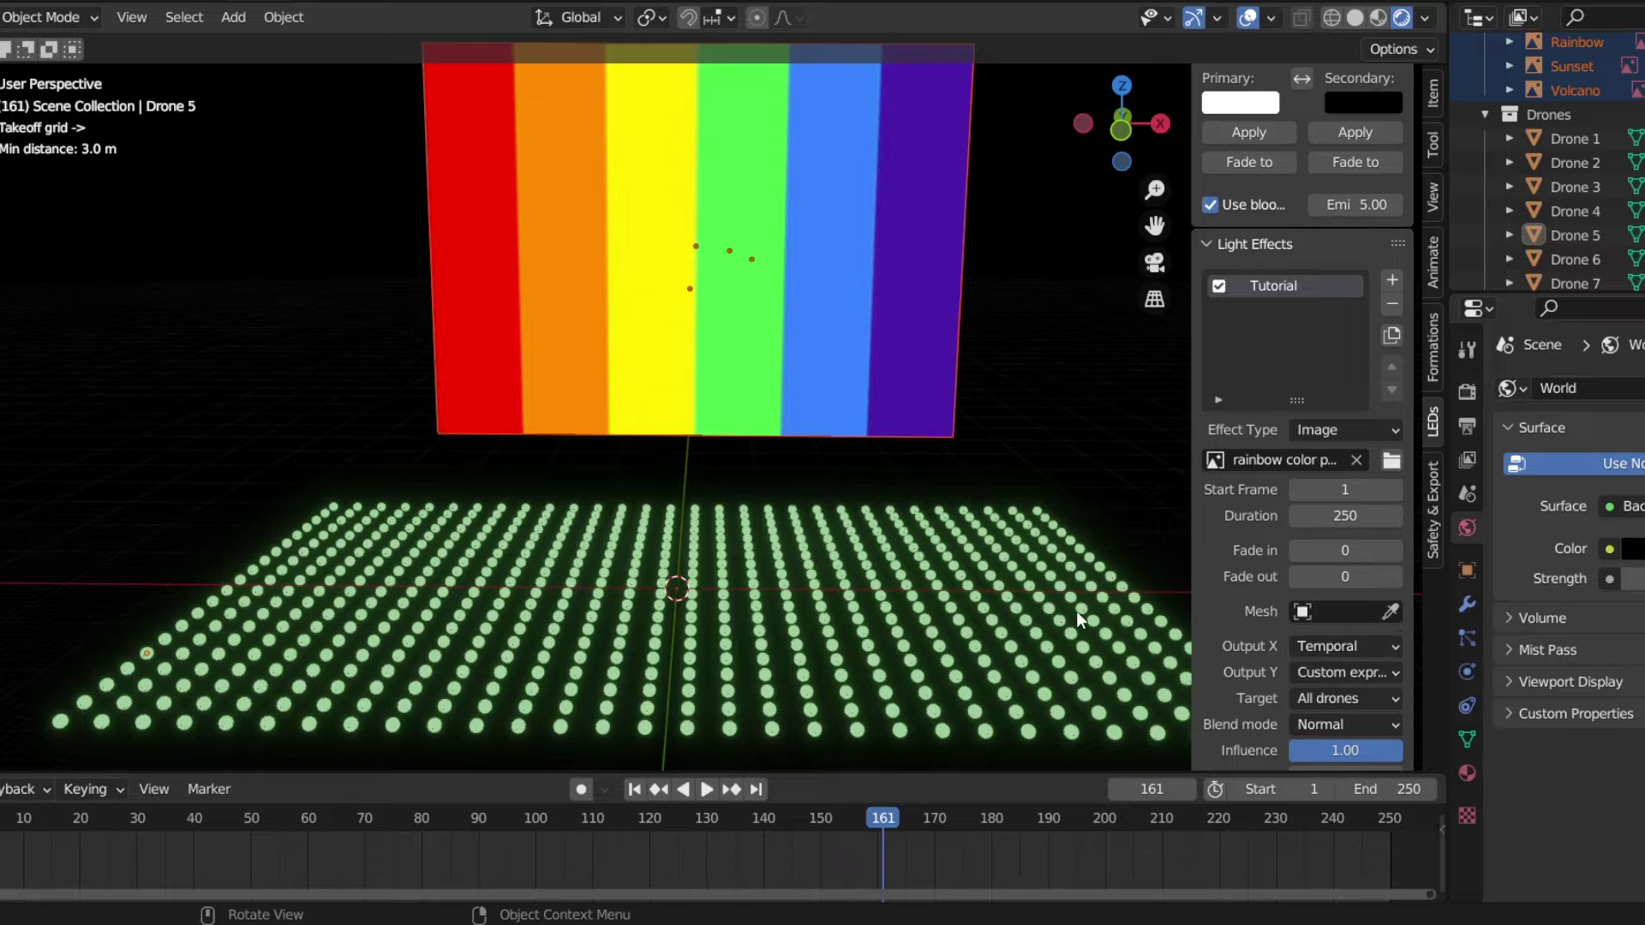
Set both the Tutorial light effect's duration and the scene's end frame to 500.
key("space")
key("space")
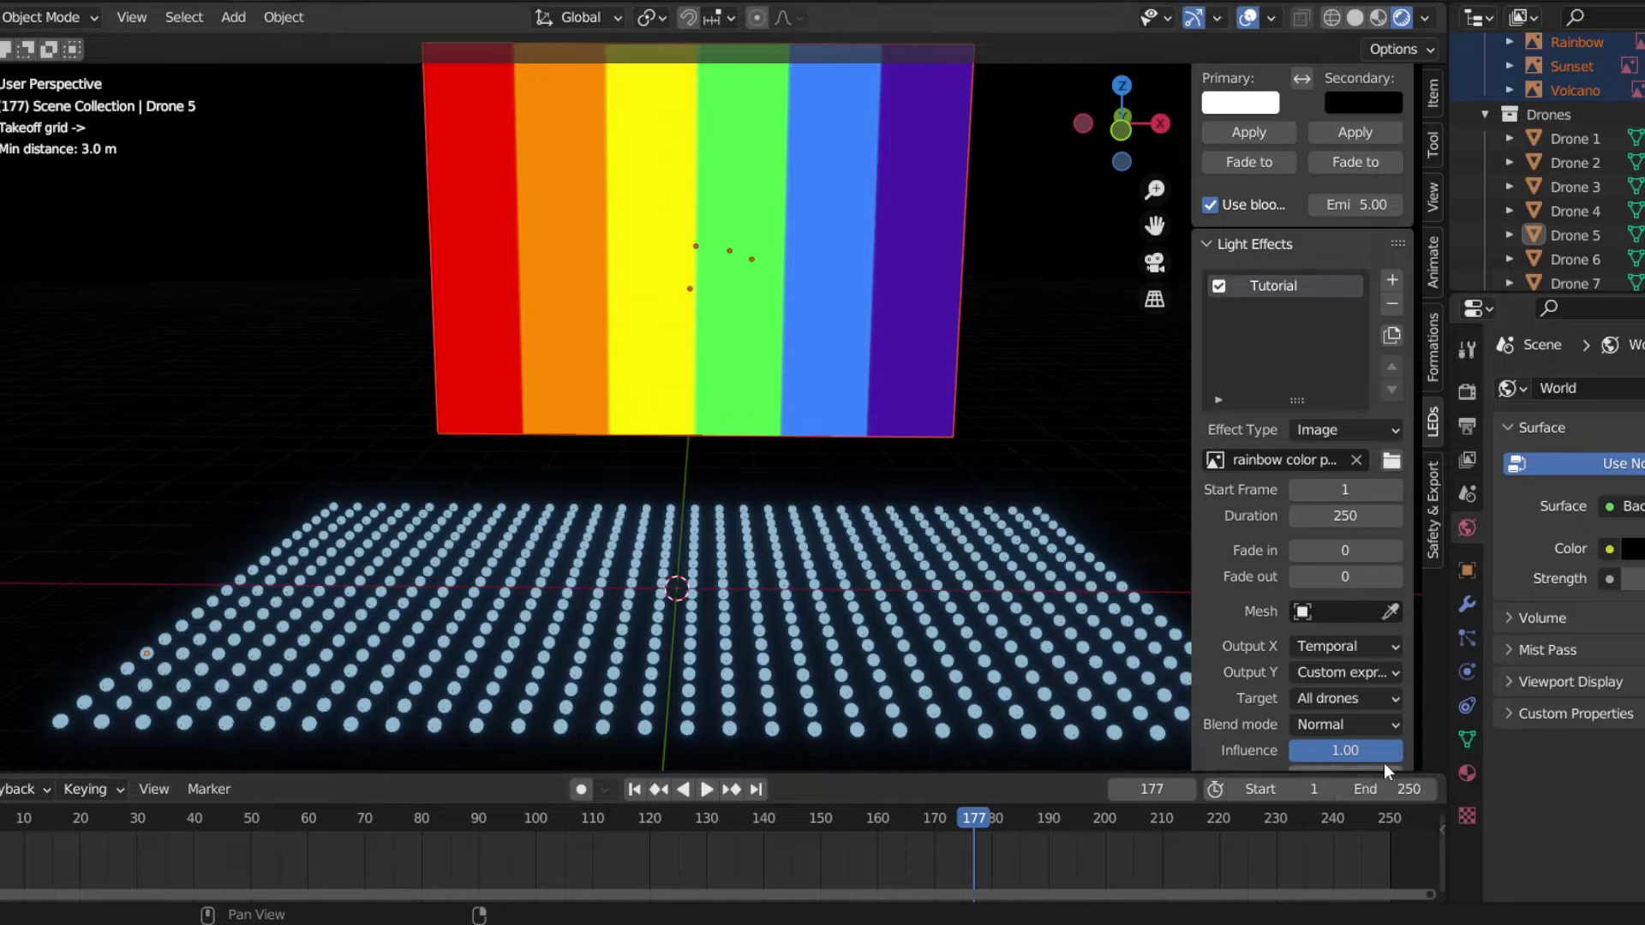
left_click(1341, 516)
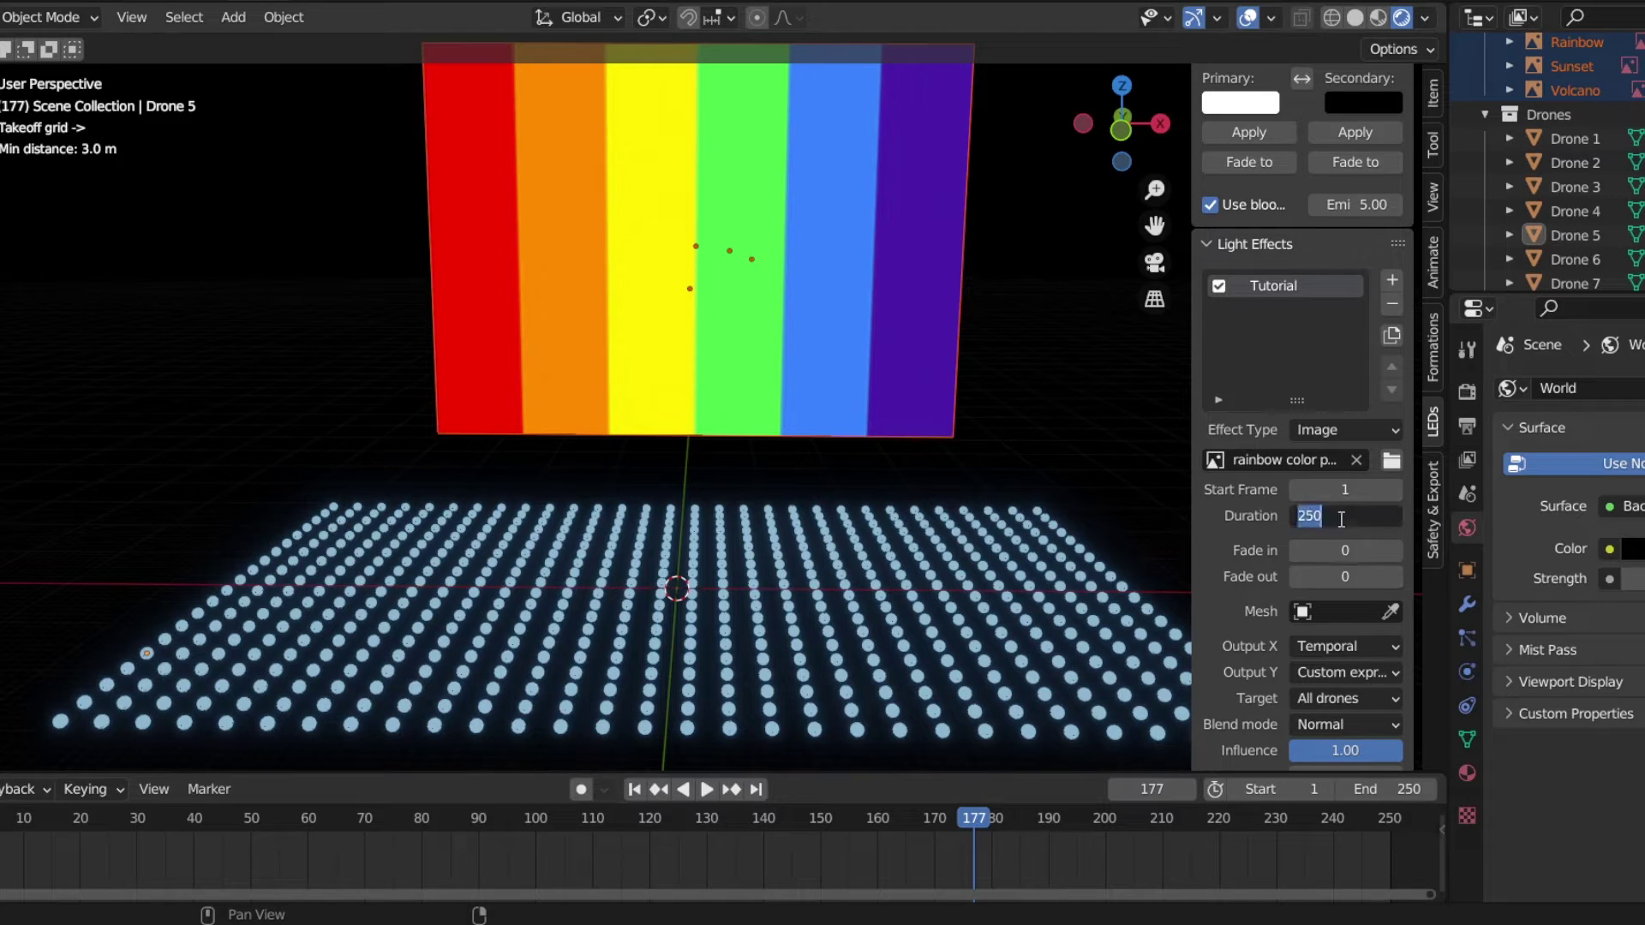
type("500")
key("Return")
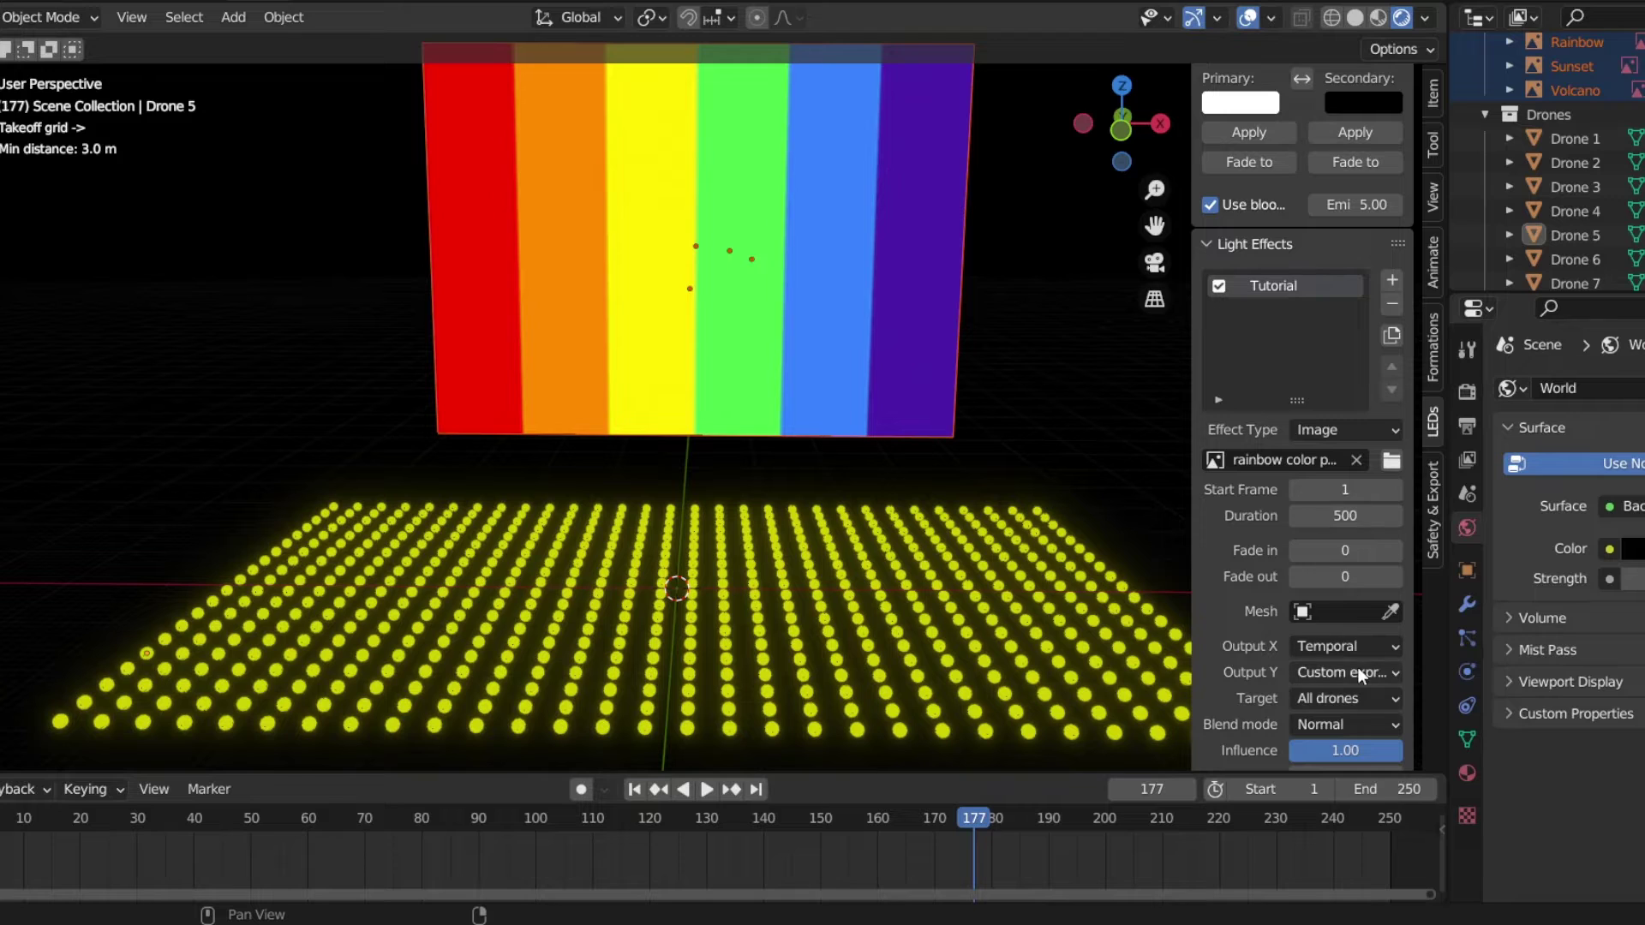
left_click(1397, 794)
type("500")
key("Return")
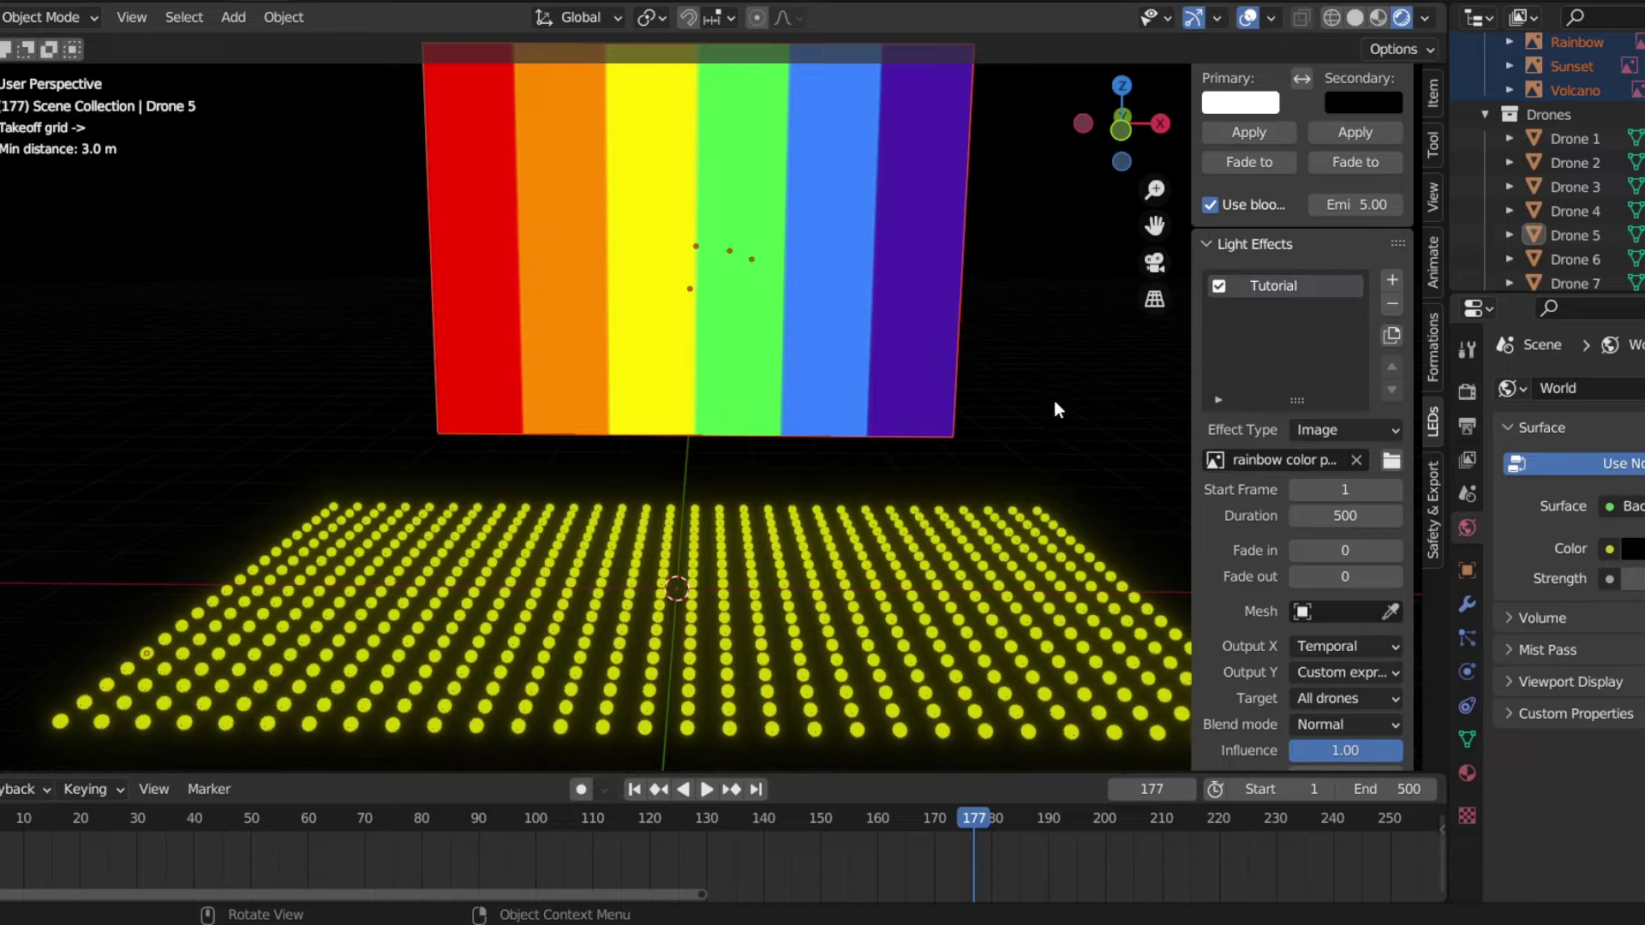
Set the Tutorial effect's Output X to Indexed by formation and its Output Y to Temporal.
left_click(1347, 647)
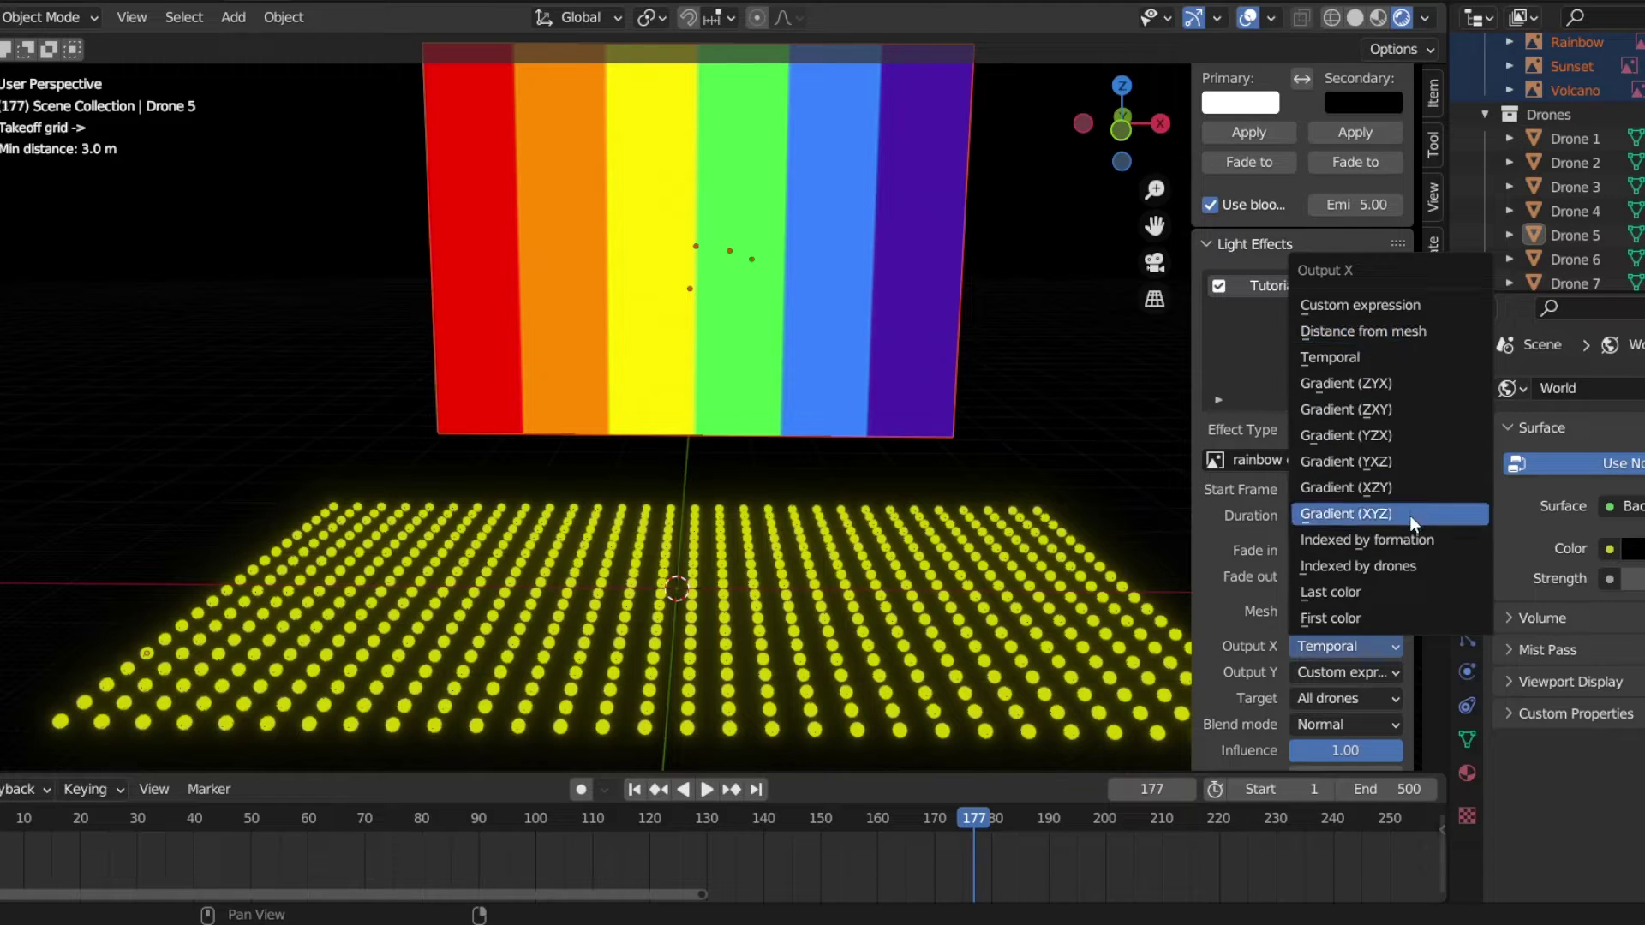
left_click(1396, 542)
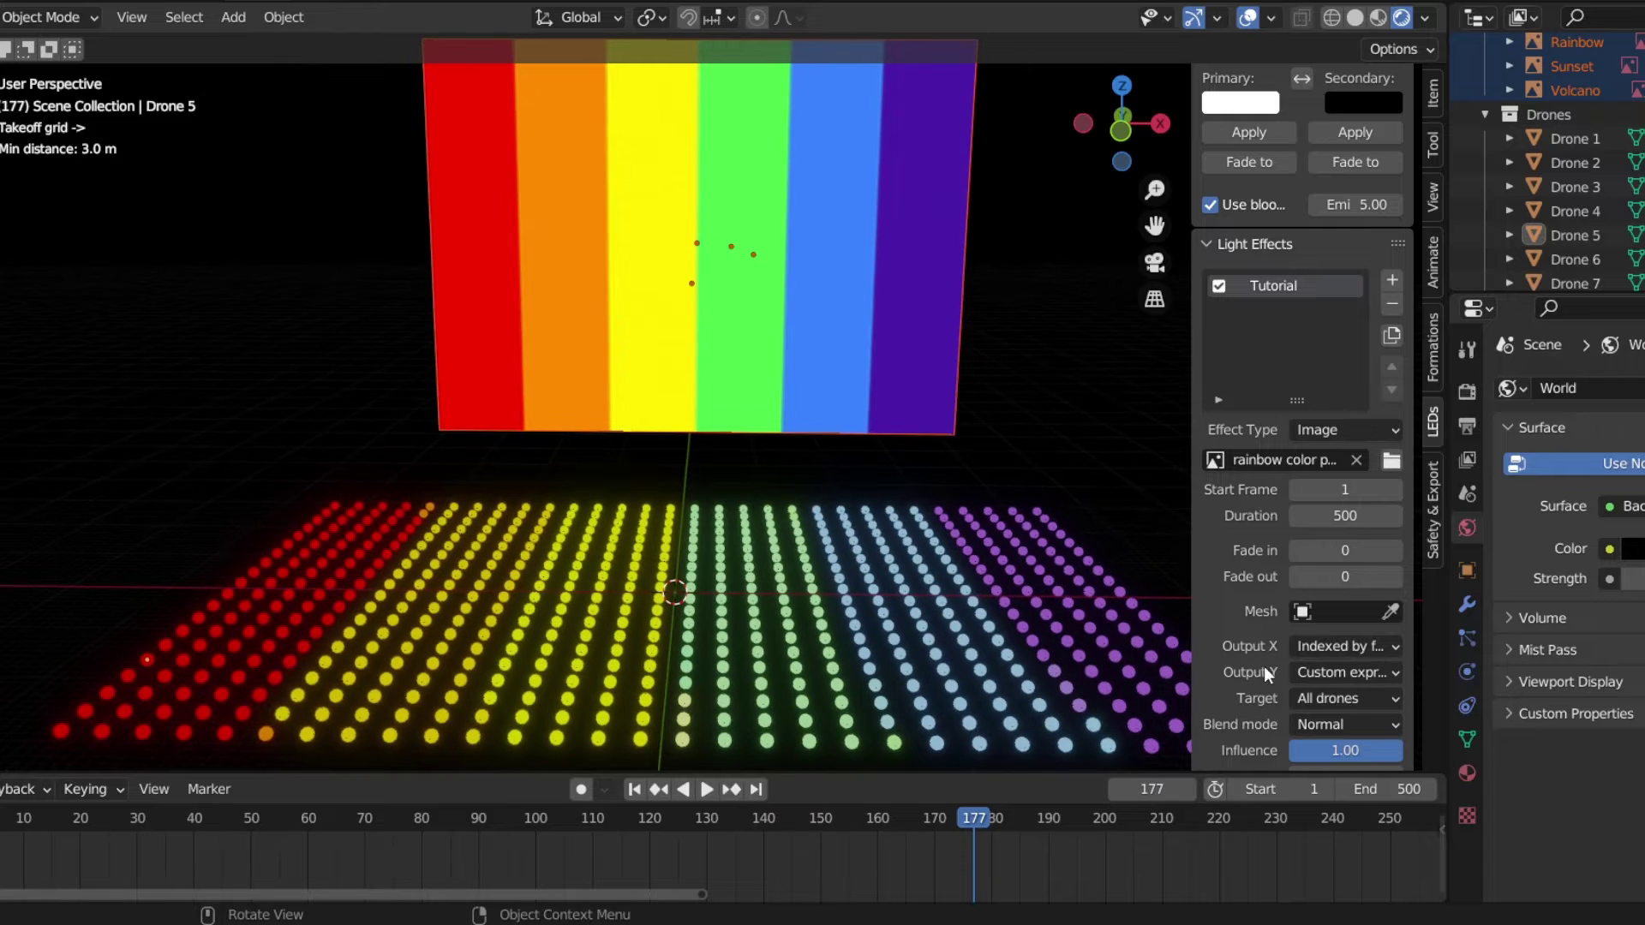
left_click(1386, 676)
left_click(1370, 388)
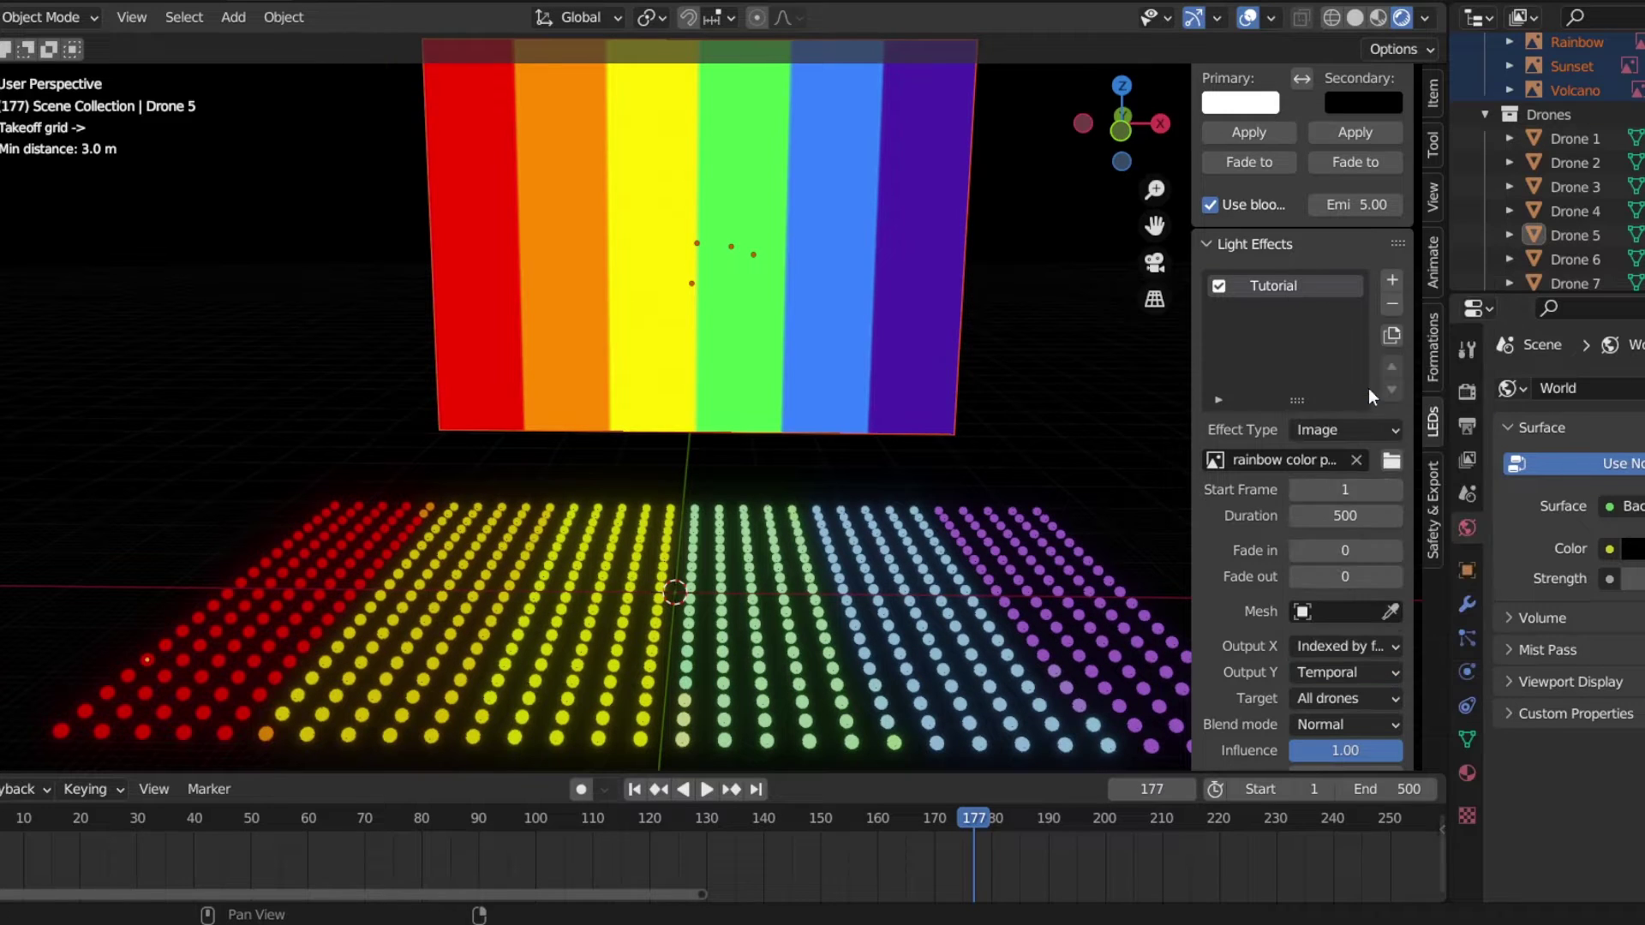
Preview the animation and compare the drone grid's colour bands with the stripes of the rainbow image.
key("space")
key("Escape")
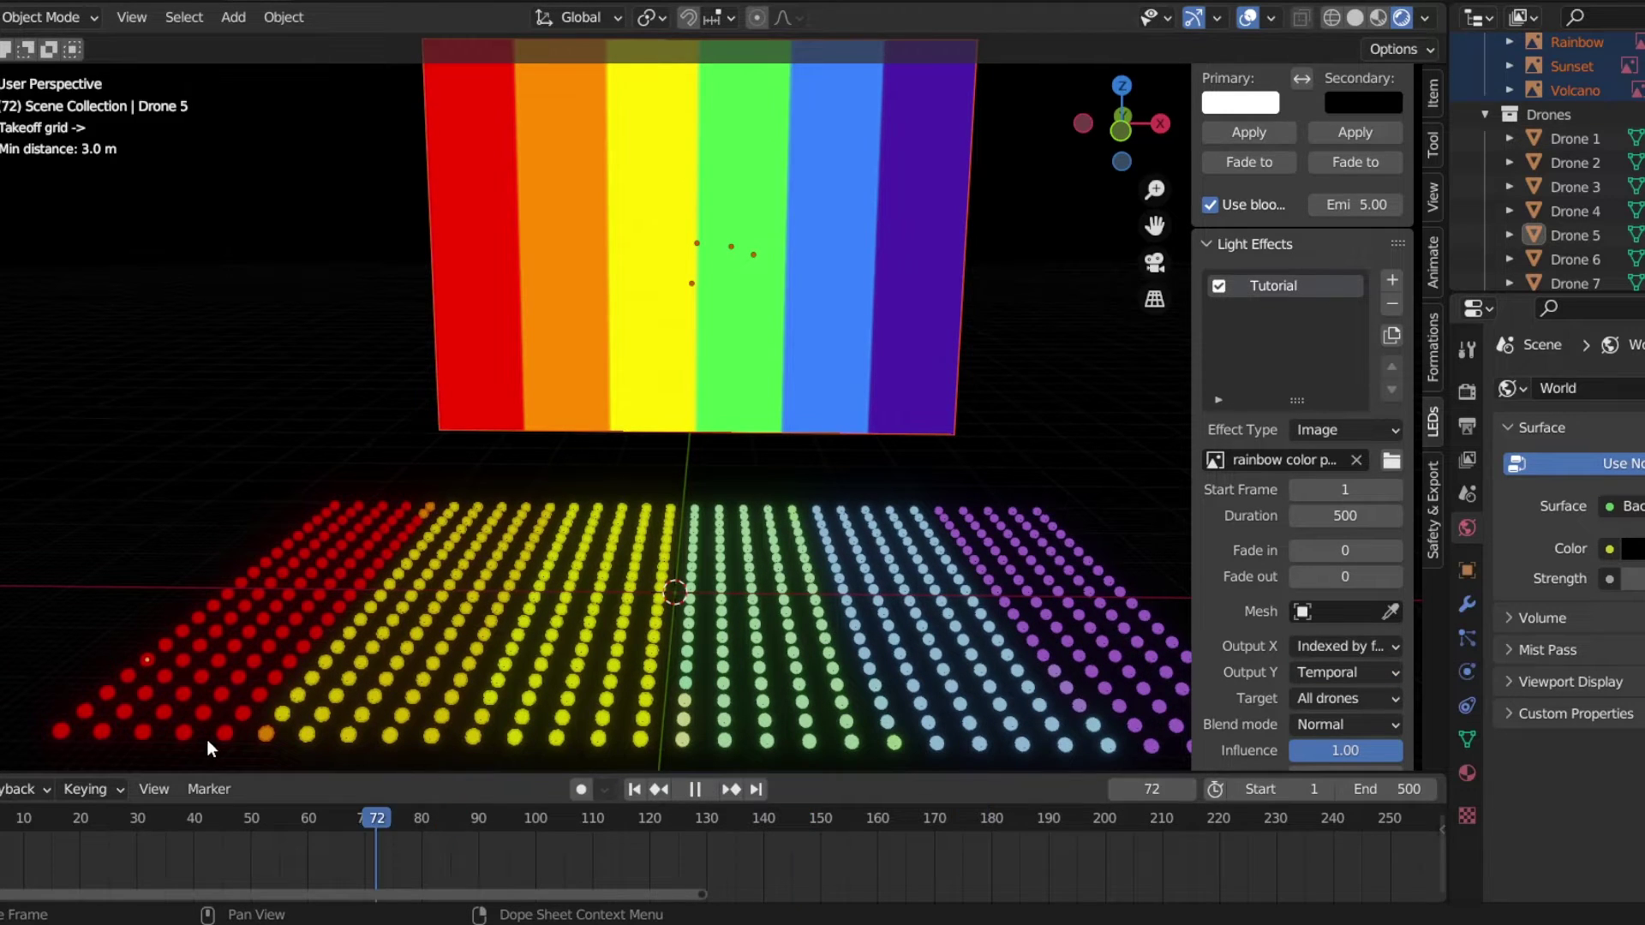
scroll(701, 570, "up", 1)
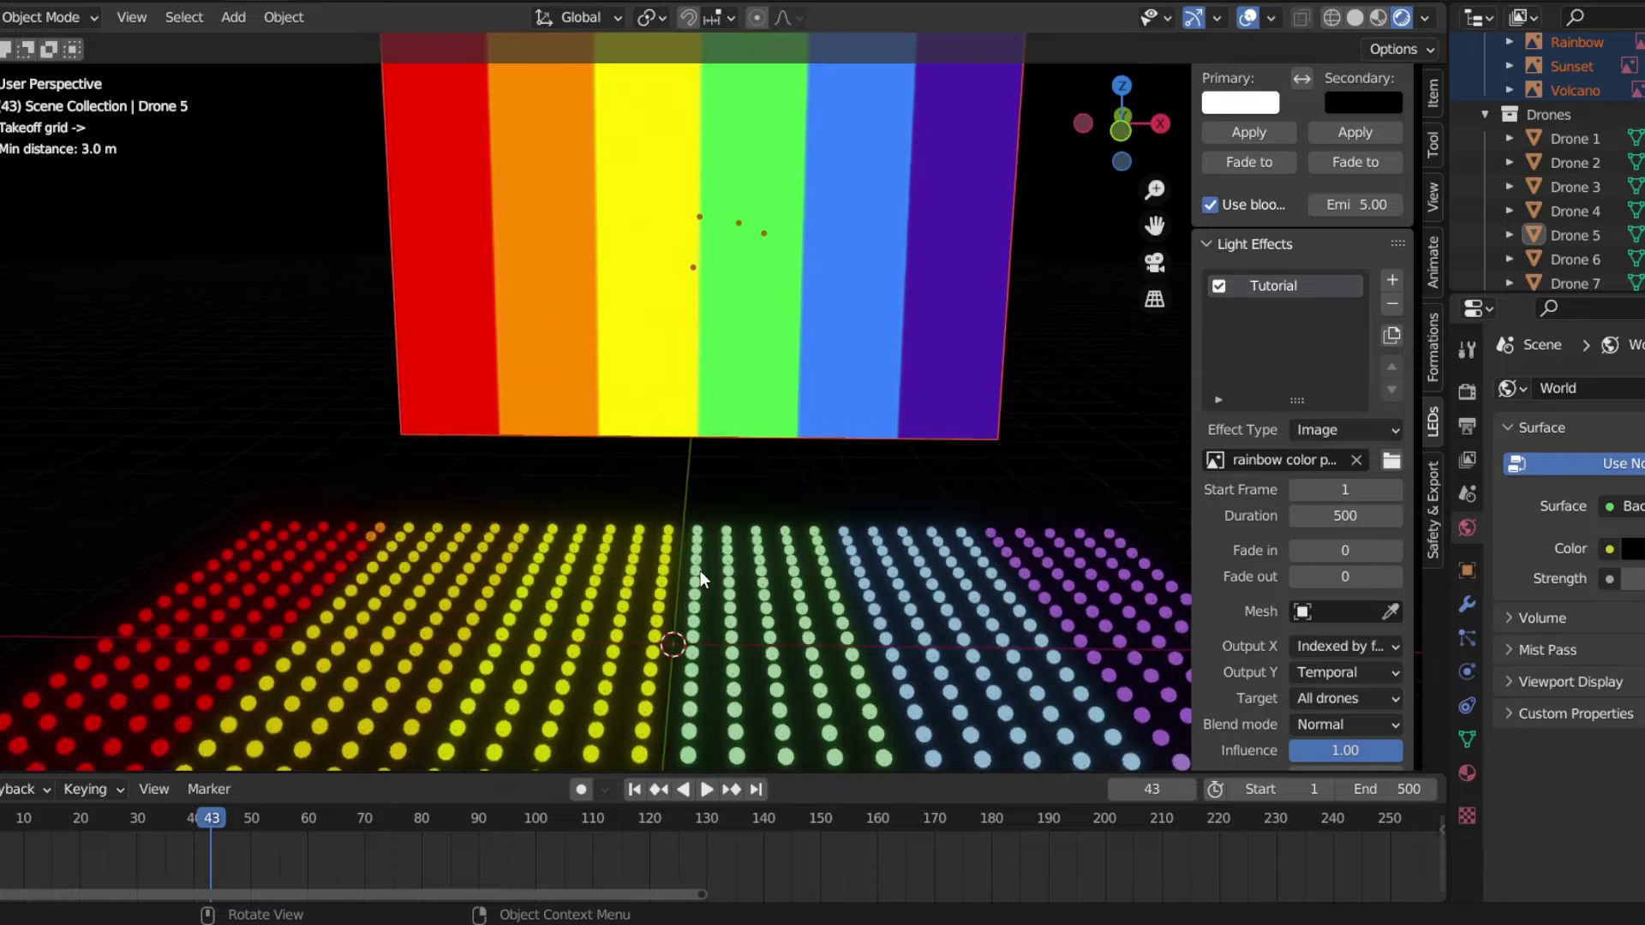
middle_click_drag(701, 570, 800, 556)
scroll(758, 542, "down", 1)
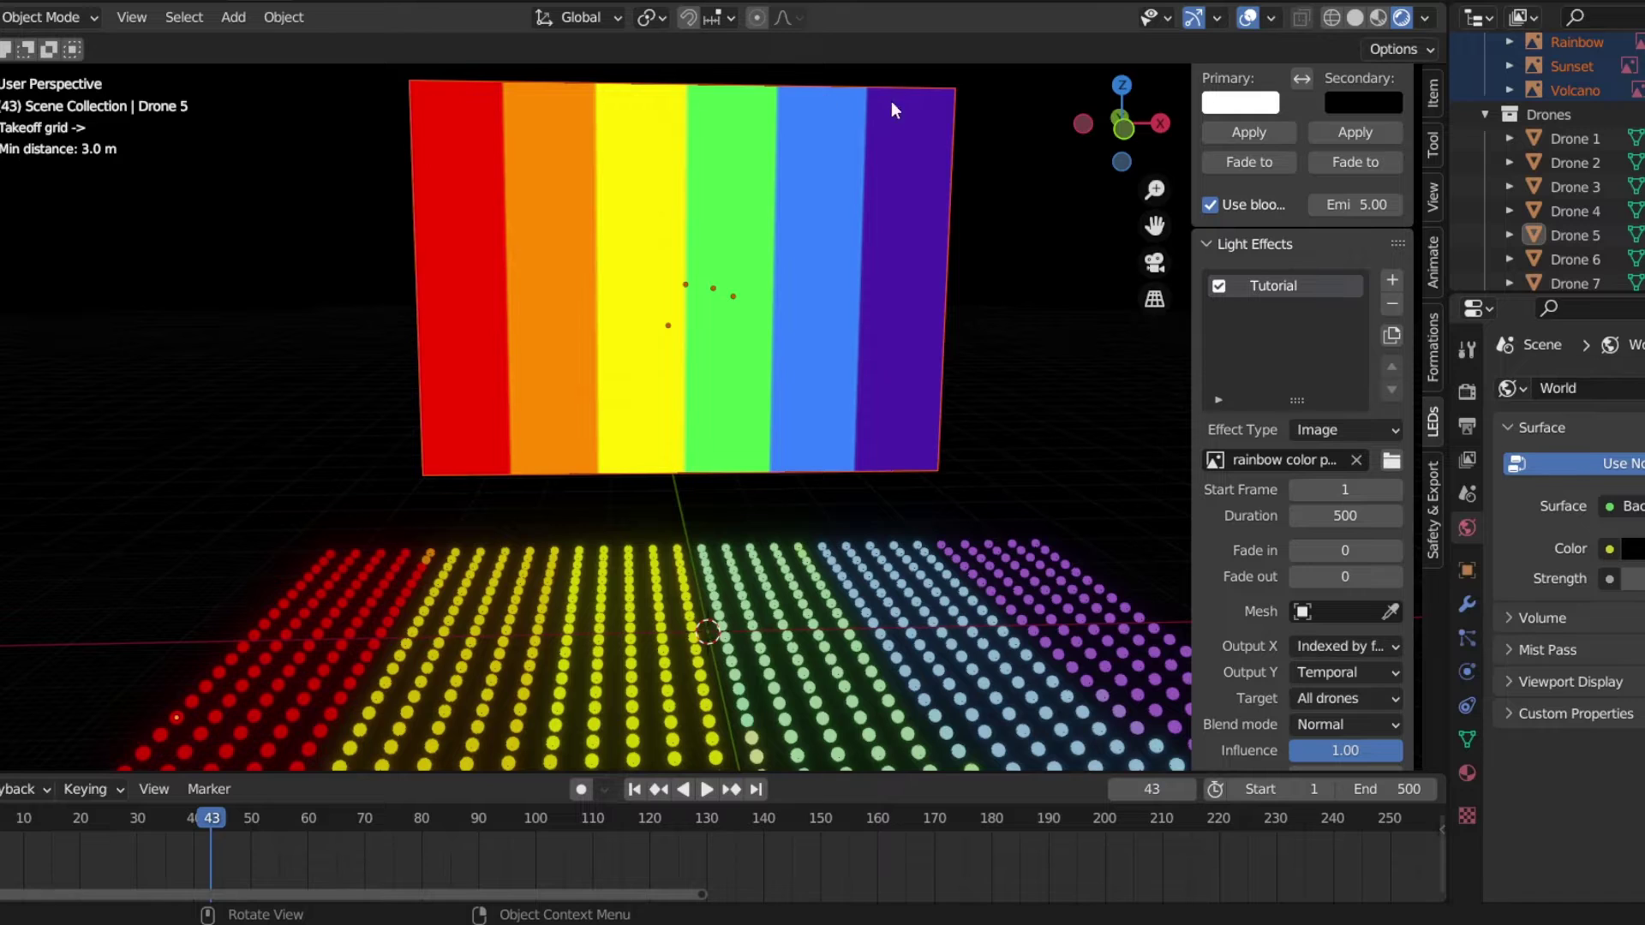
scroll(696, 502, "down", 2)
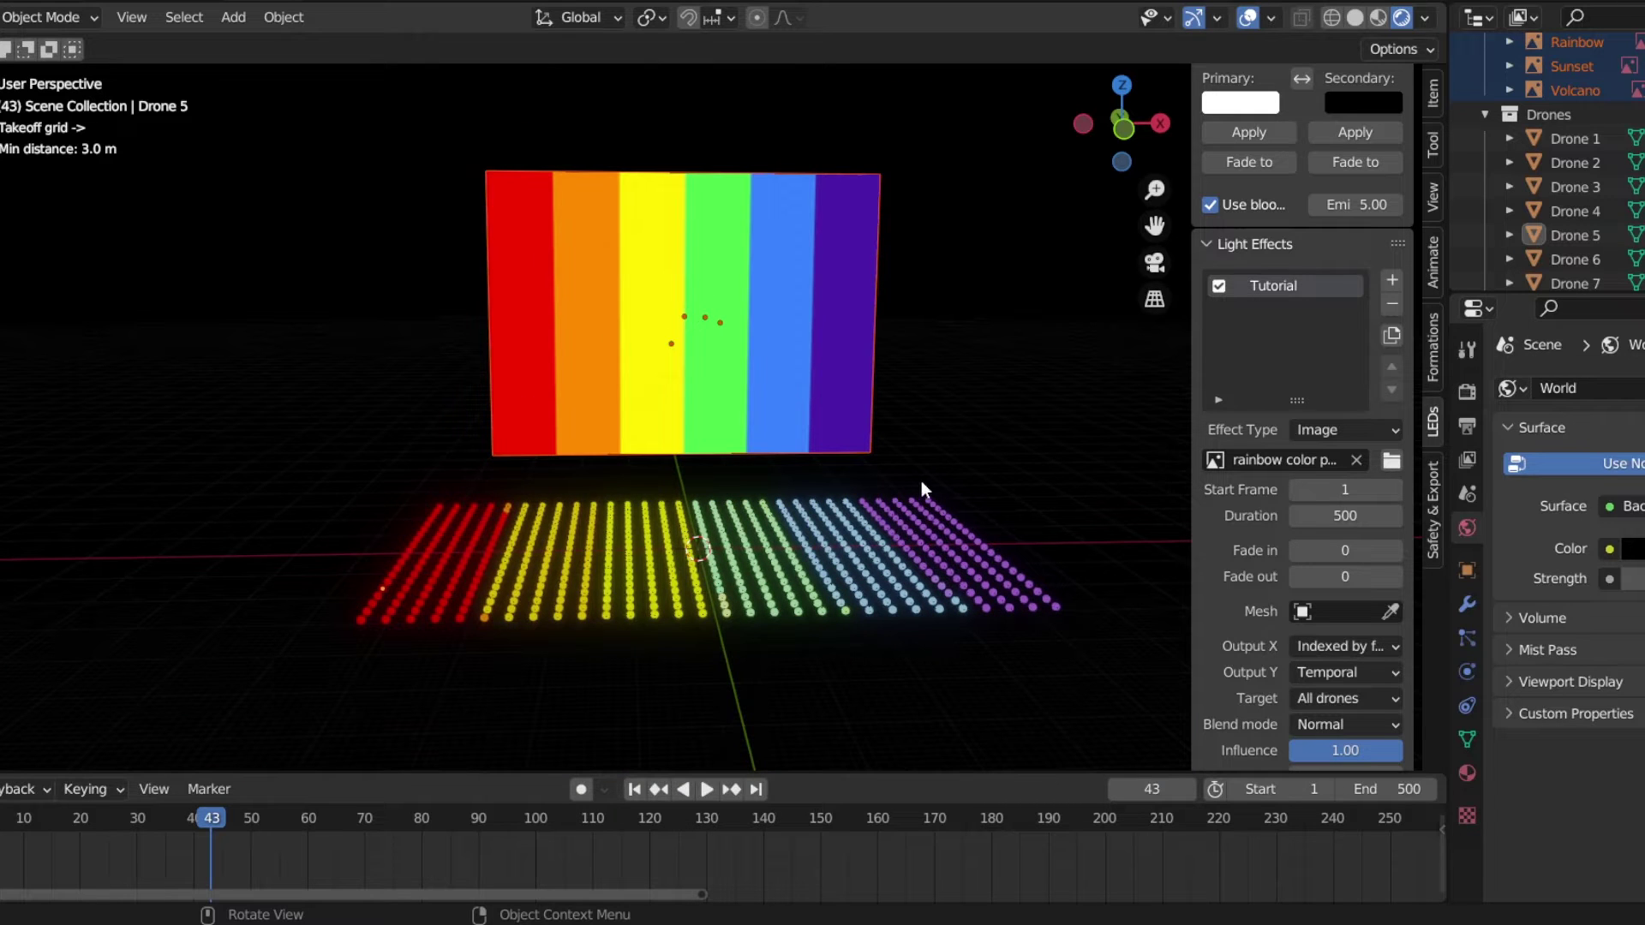
middle_click_drag(706, 348, 522, 188)
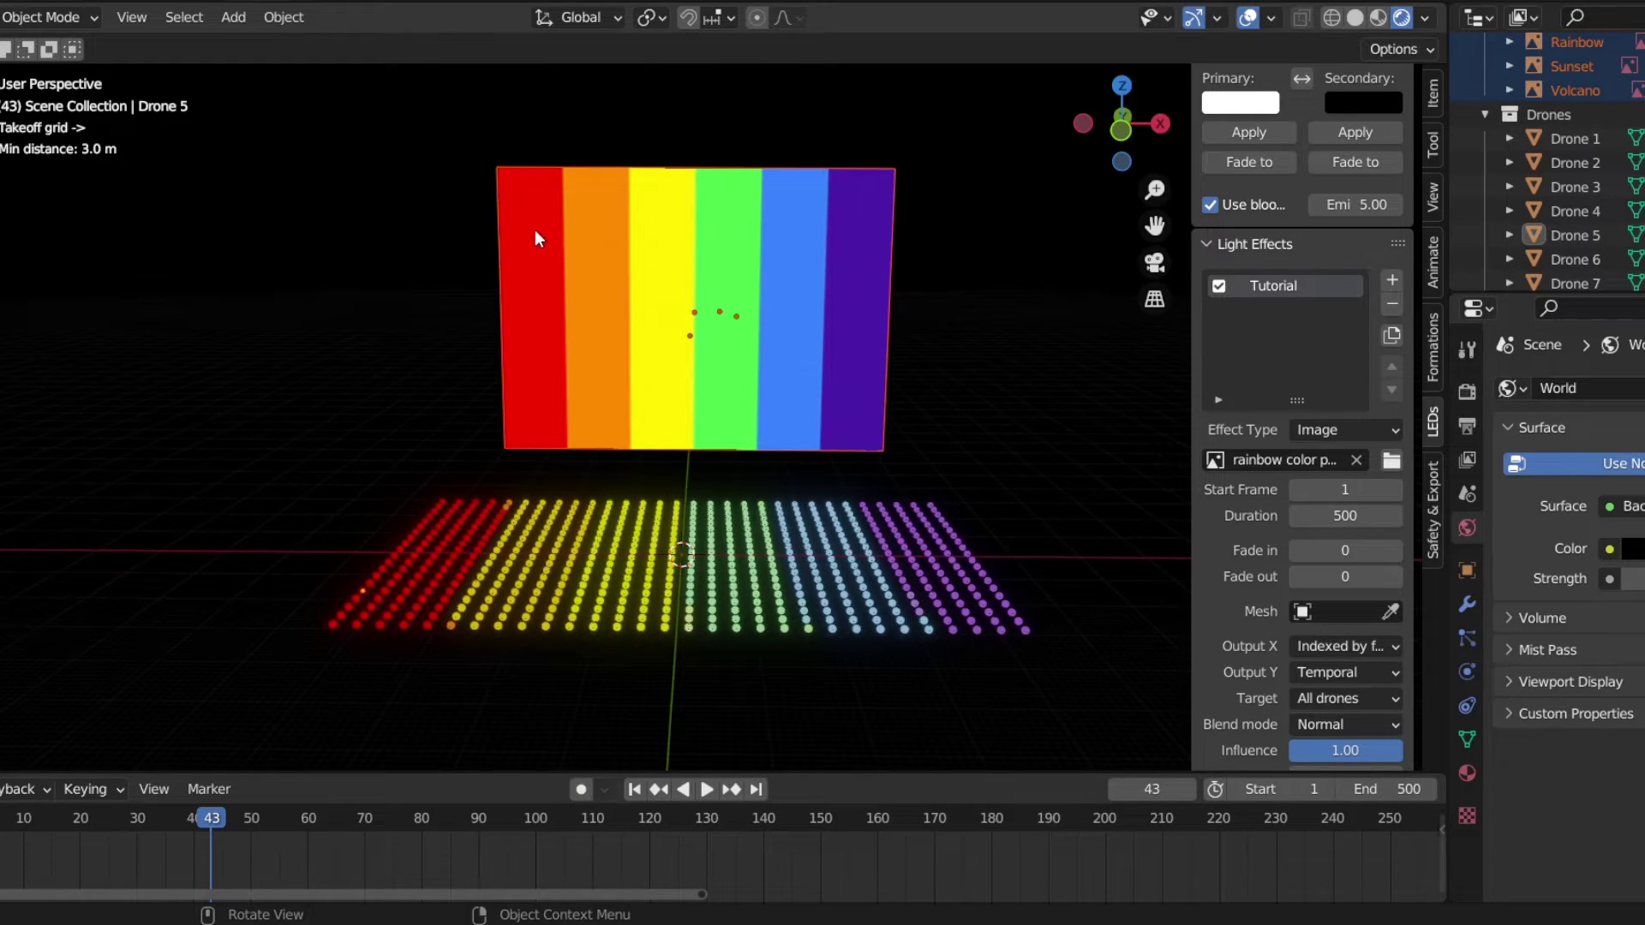
Play the animation in stretches from frame 43 and examine the formation-indexed colours on the drones from several angles.
key("space")
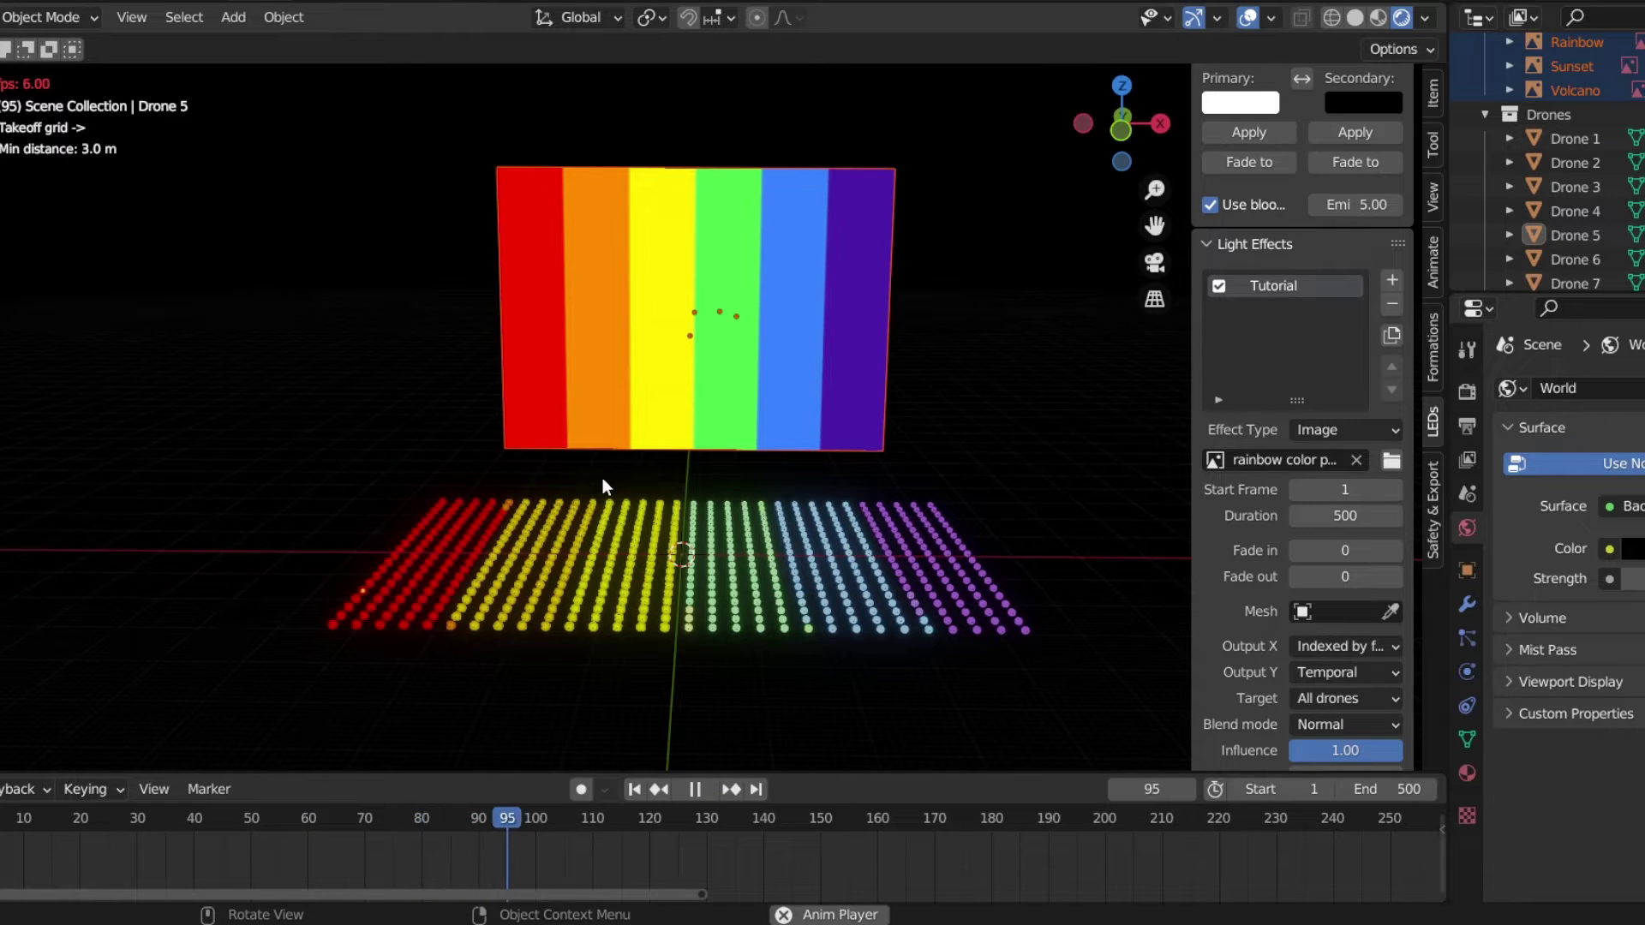
scroll(660, 533, "up", 3)
key("space")
middle_click_drag(665, 539, 663, 377)
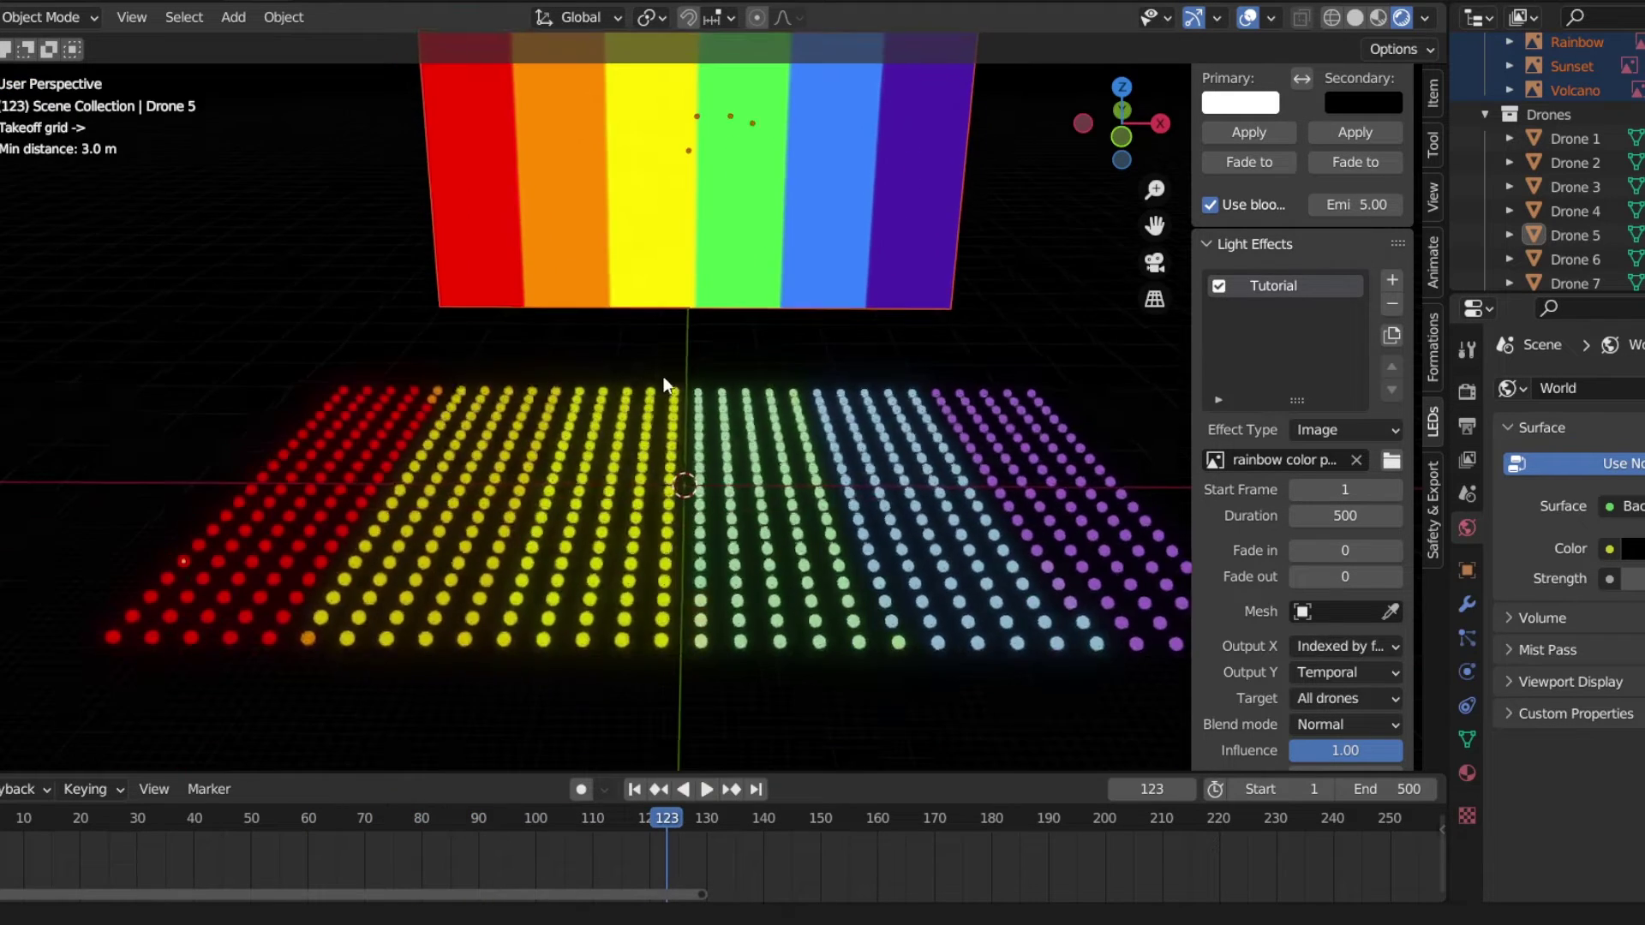
key("space")
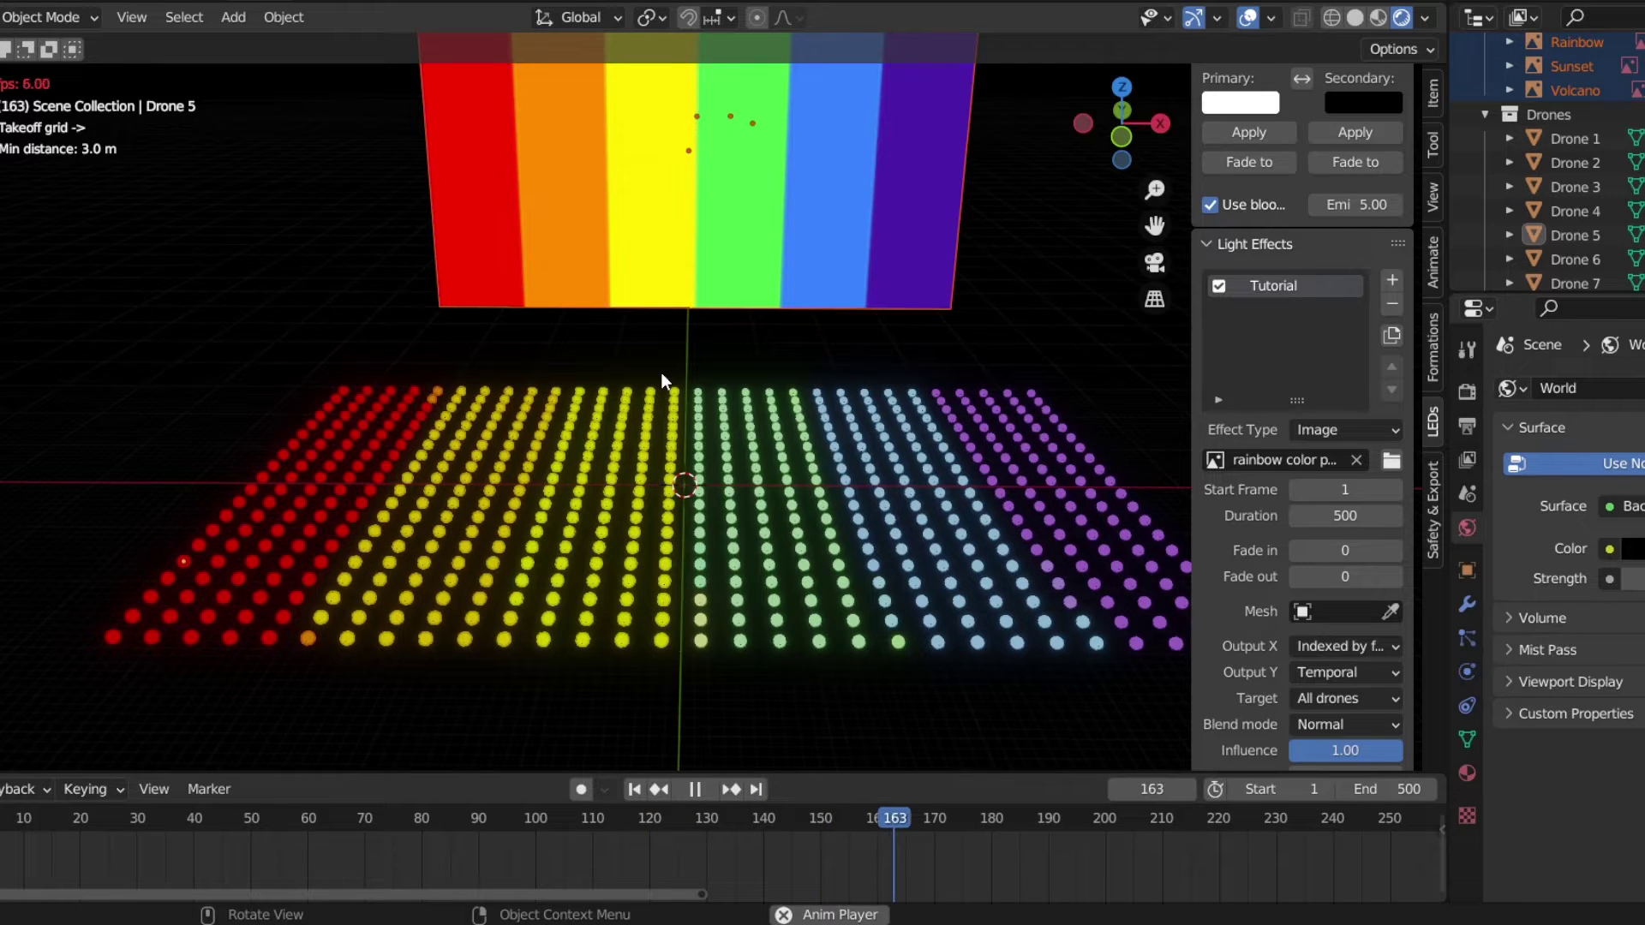
key("space")
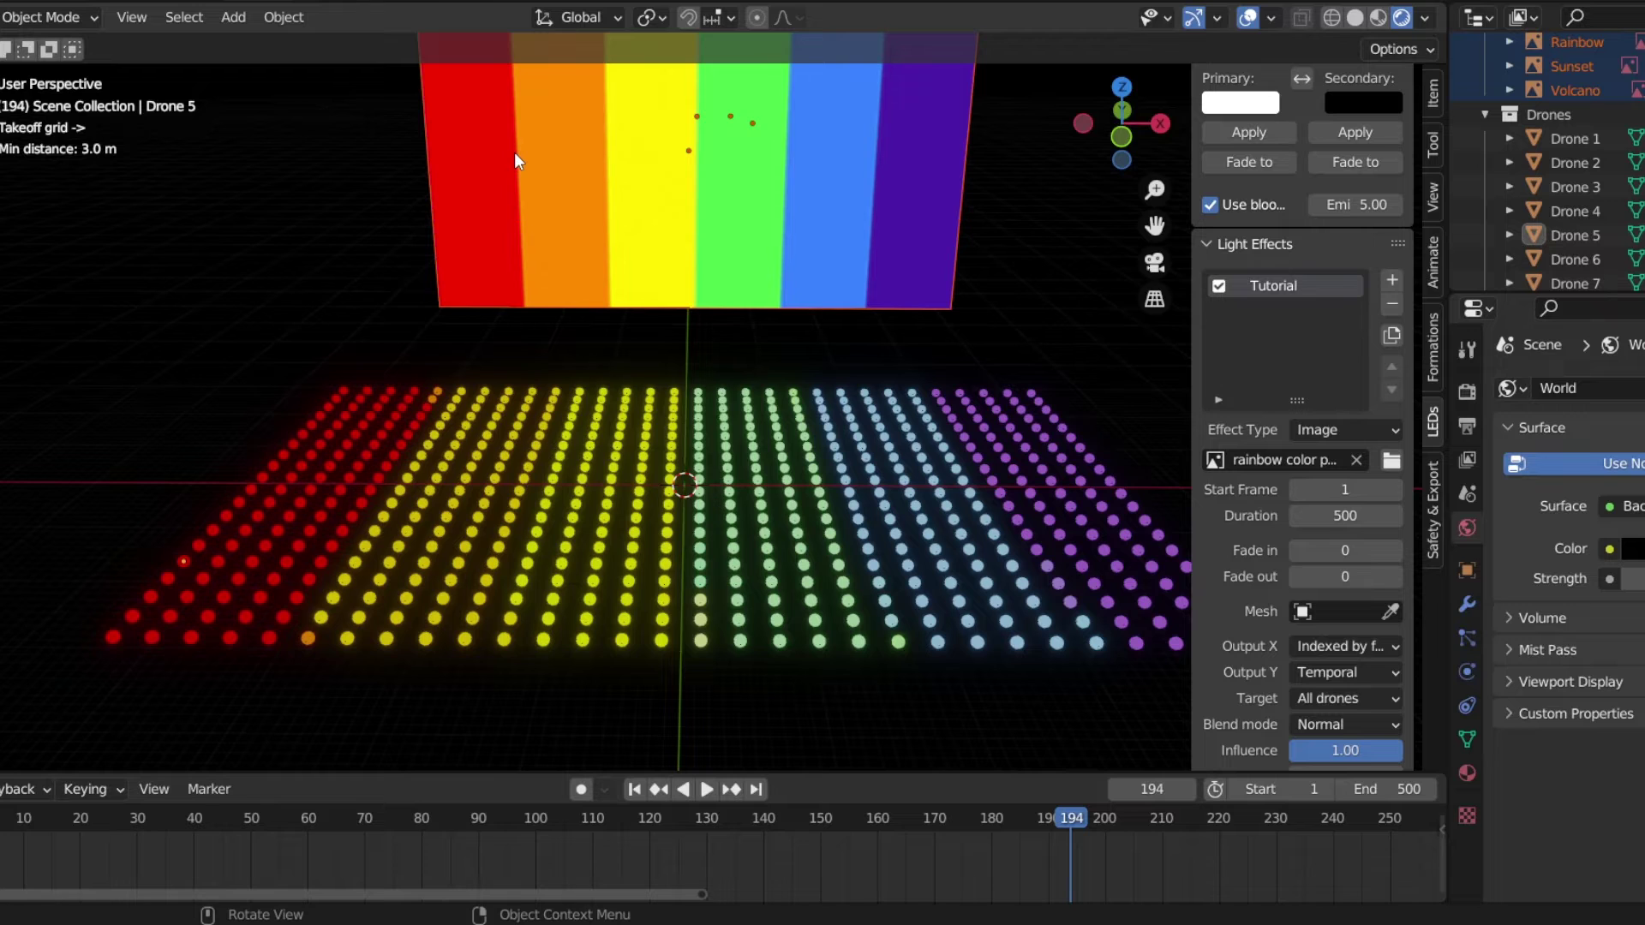
middle_click_drag(515, 154, 491, 191)
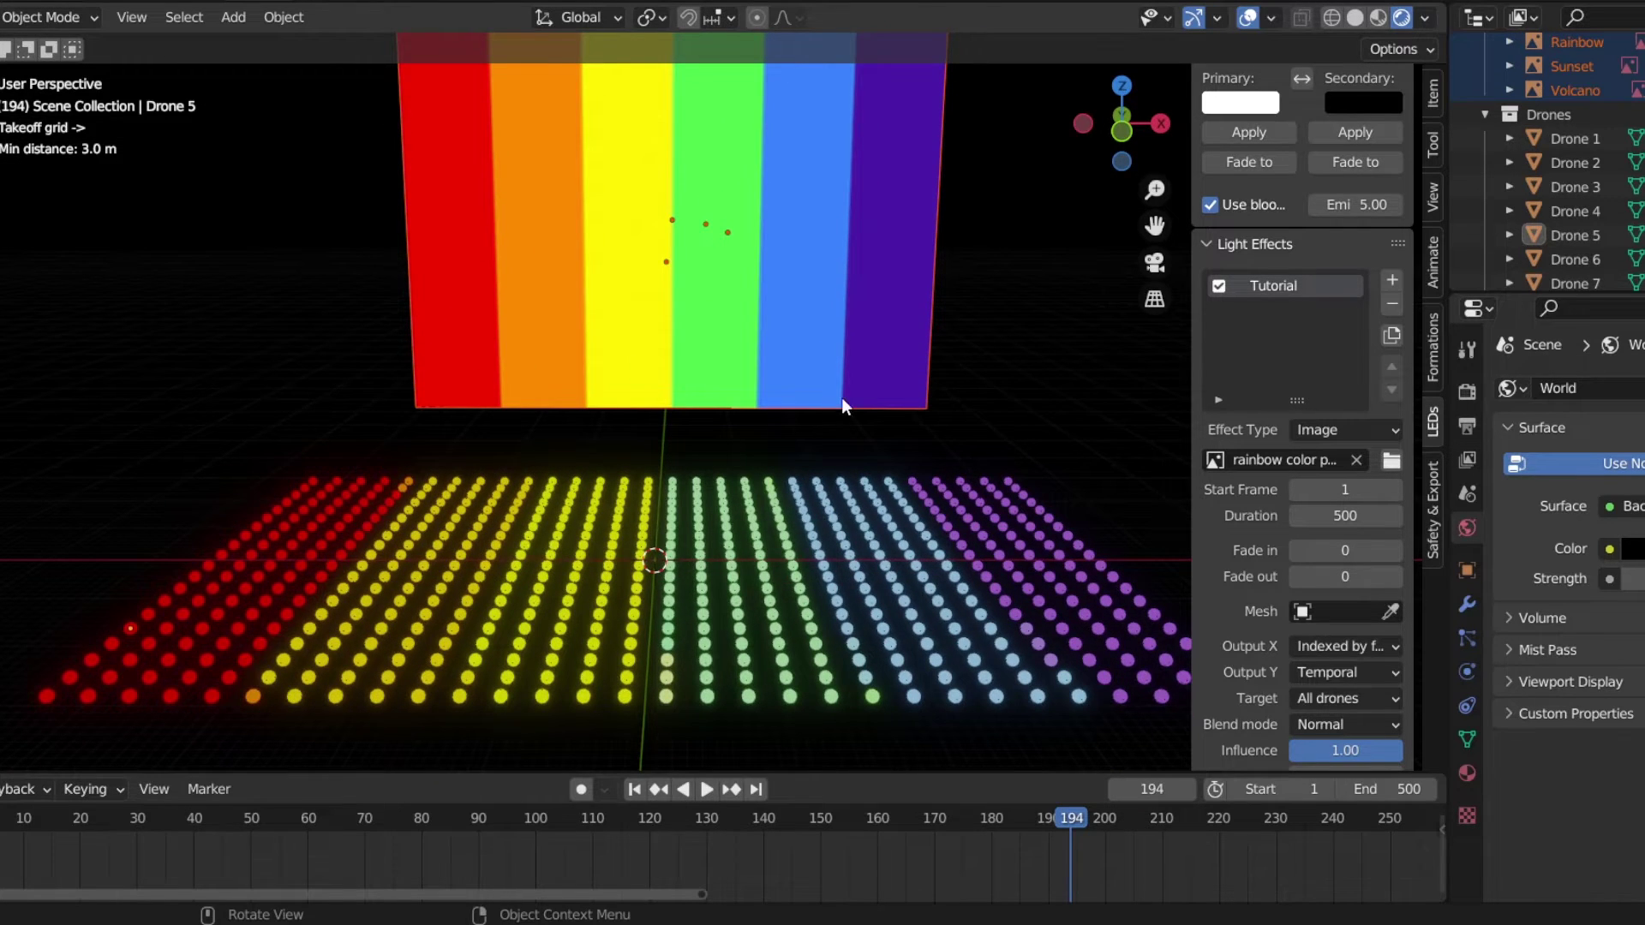
mouse_move(842, 397)
middle_mouse_down()
mouse_move(853, 382)
mouse_move(838, 419)
middle_mouse_up()
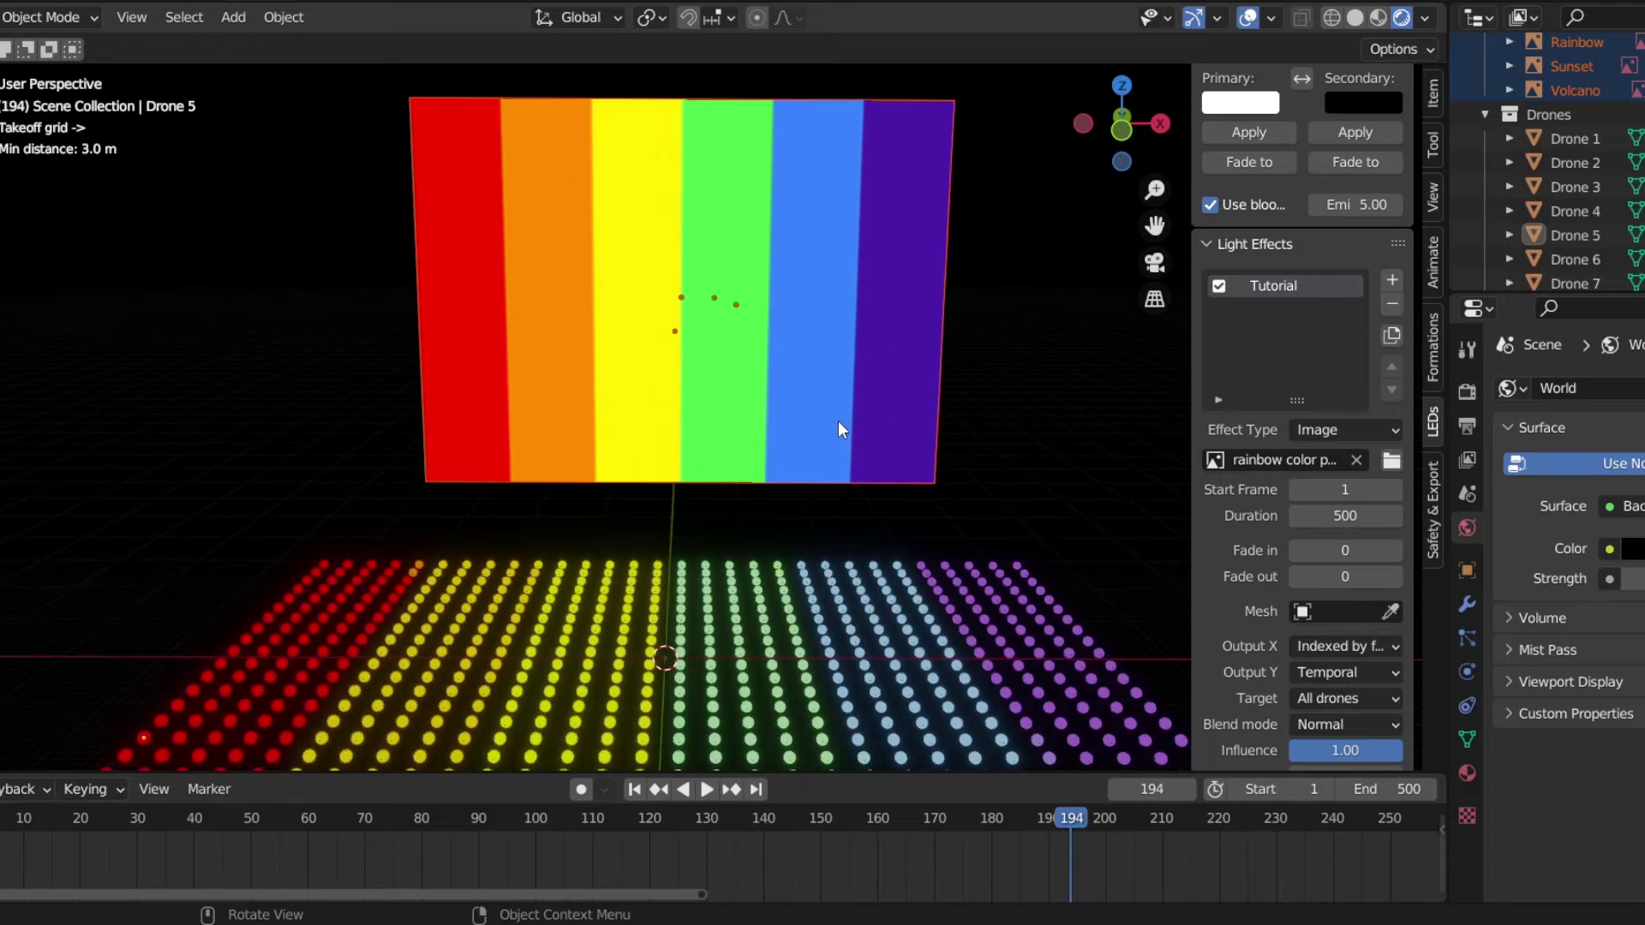
scroll(838, 420, "down", 2)
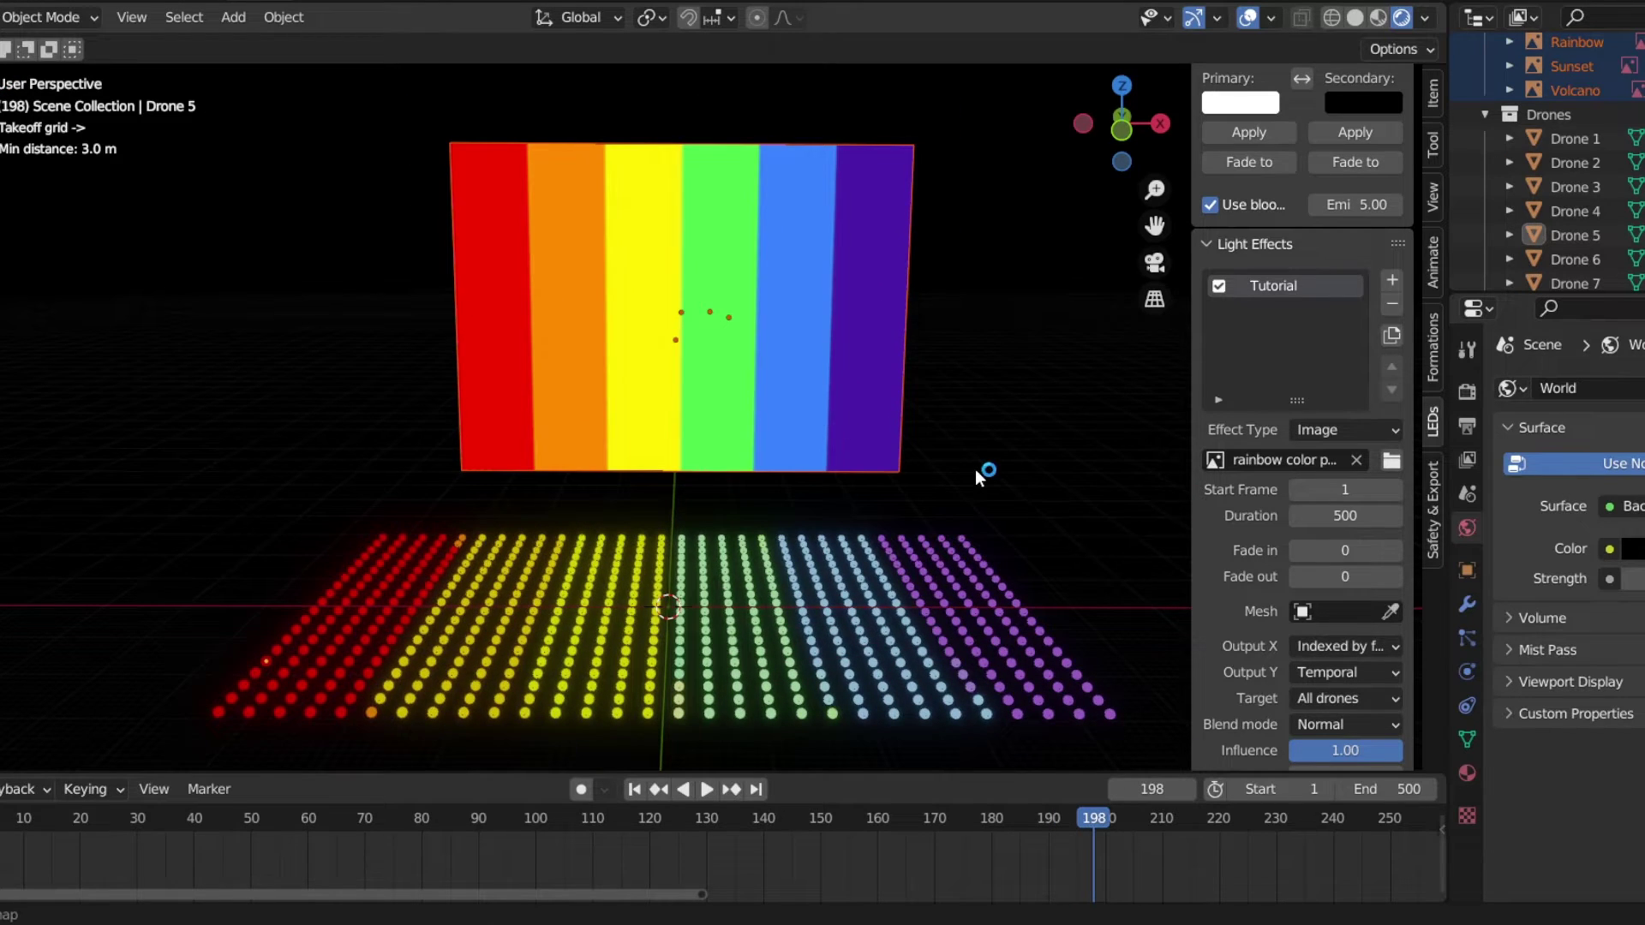
middle_click_drag(975, 470, 986, 470)
middle_click_drag(1090, 545, 1006, 537)
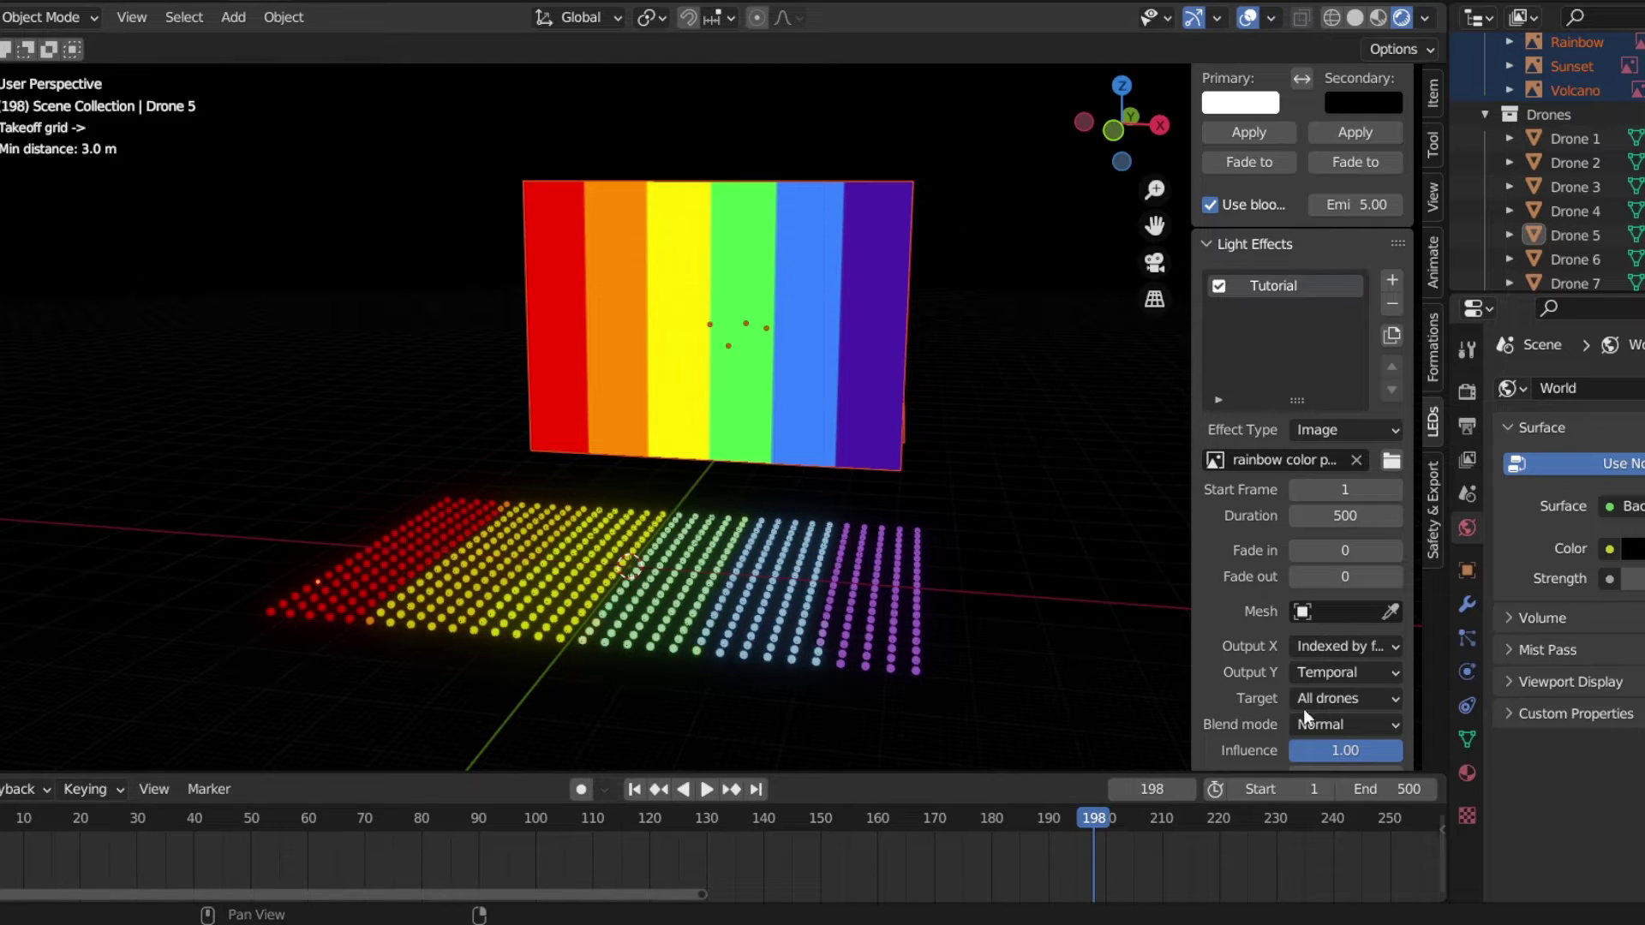
Lower the Tutorial effect's influence to 0.4 and inspect the drone colours up close.
left_click(1361, 646)
scroll(1008, 706, "down", 3)
scroll(1275, 653, "down", 1)
scroll(979, 586, "up", 4)
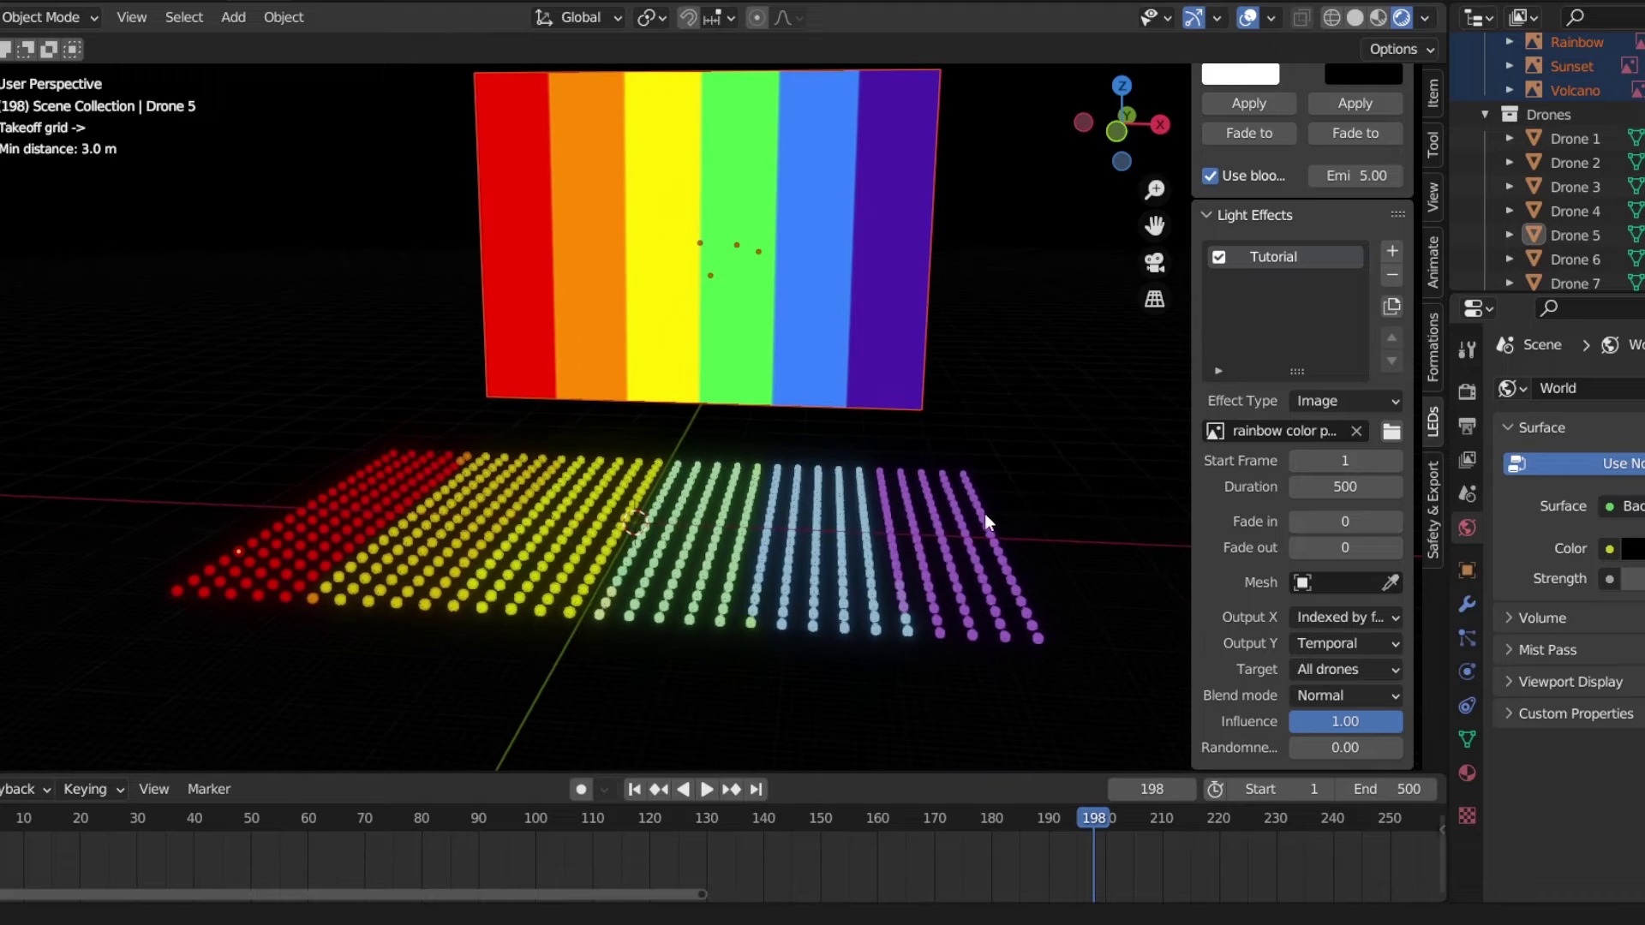
left_click(1340, 722)
type(",6")
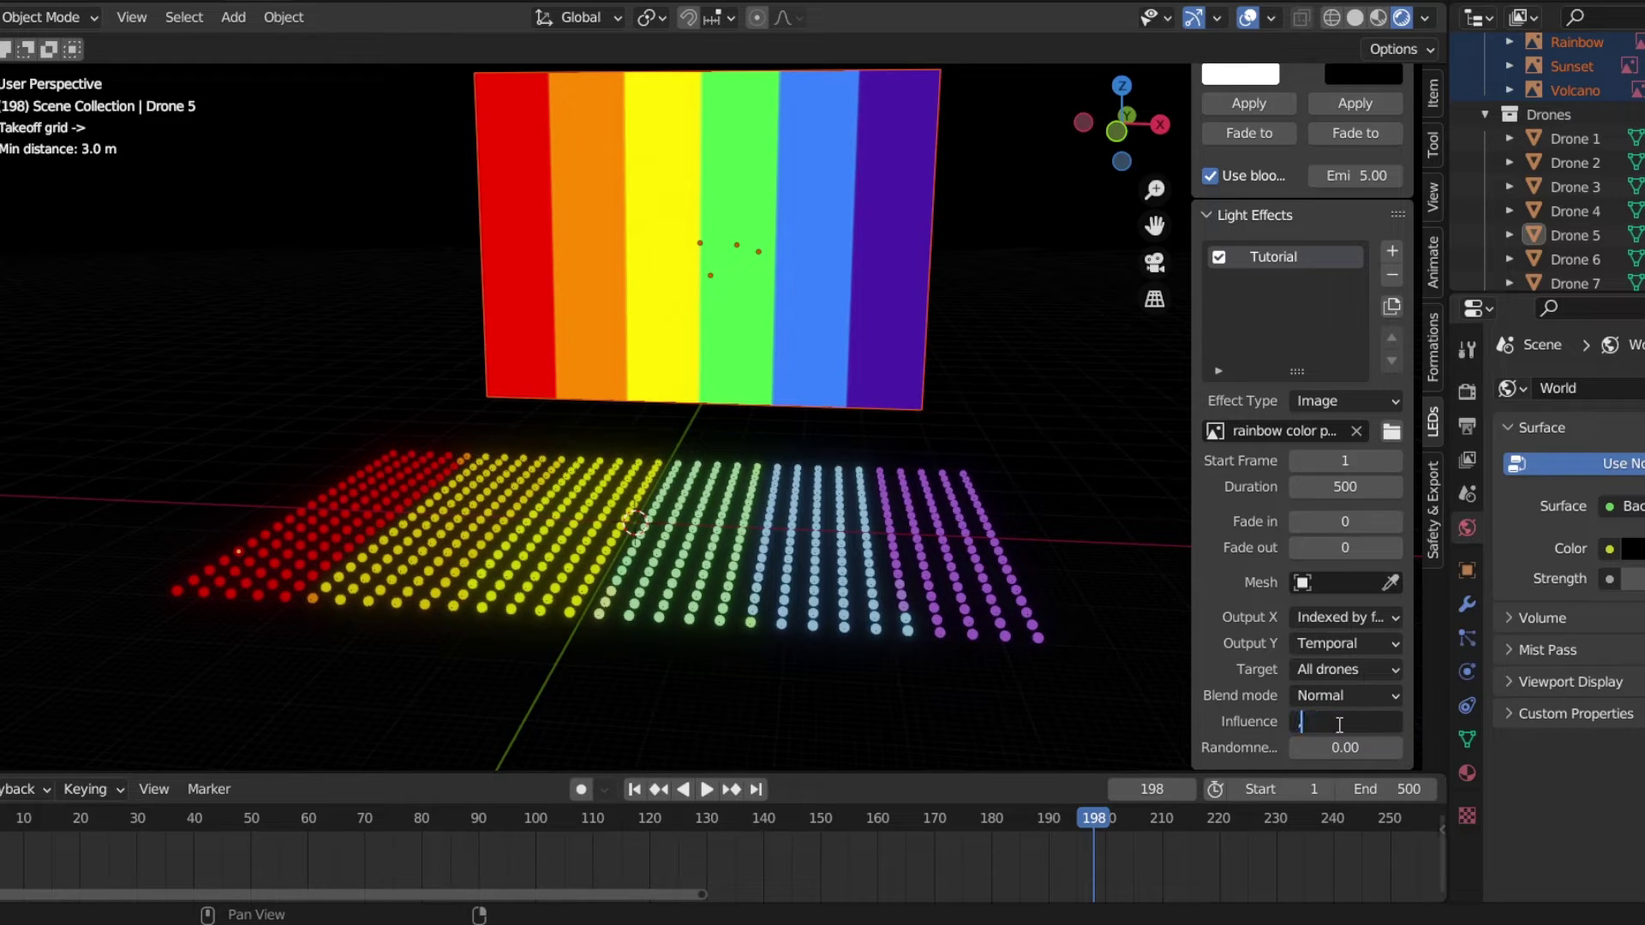
key("Return")
left_click(1338, 723)
type("0.4")
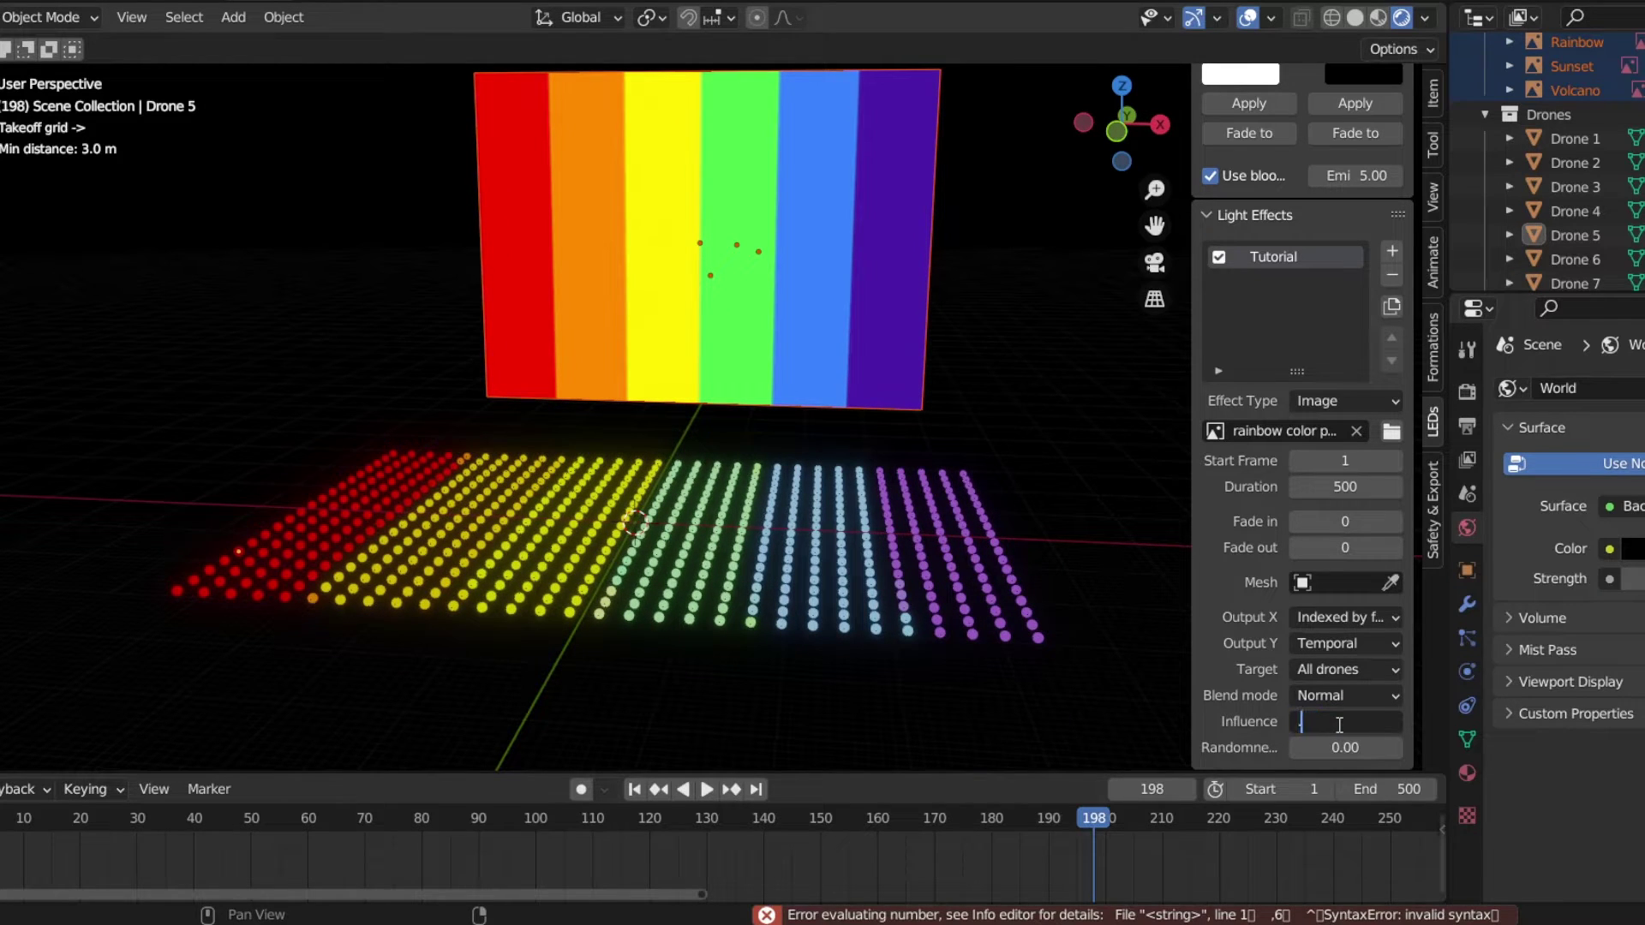
key("Return")
middle_click_drag(697, 528, 663, 394)
scroll(728, 591, "up", 2)
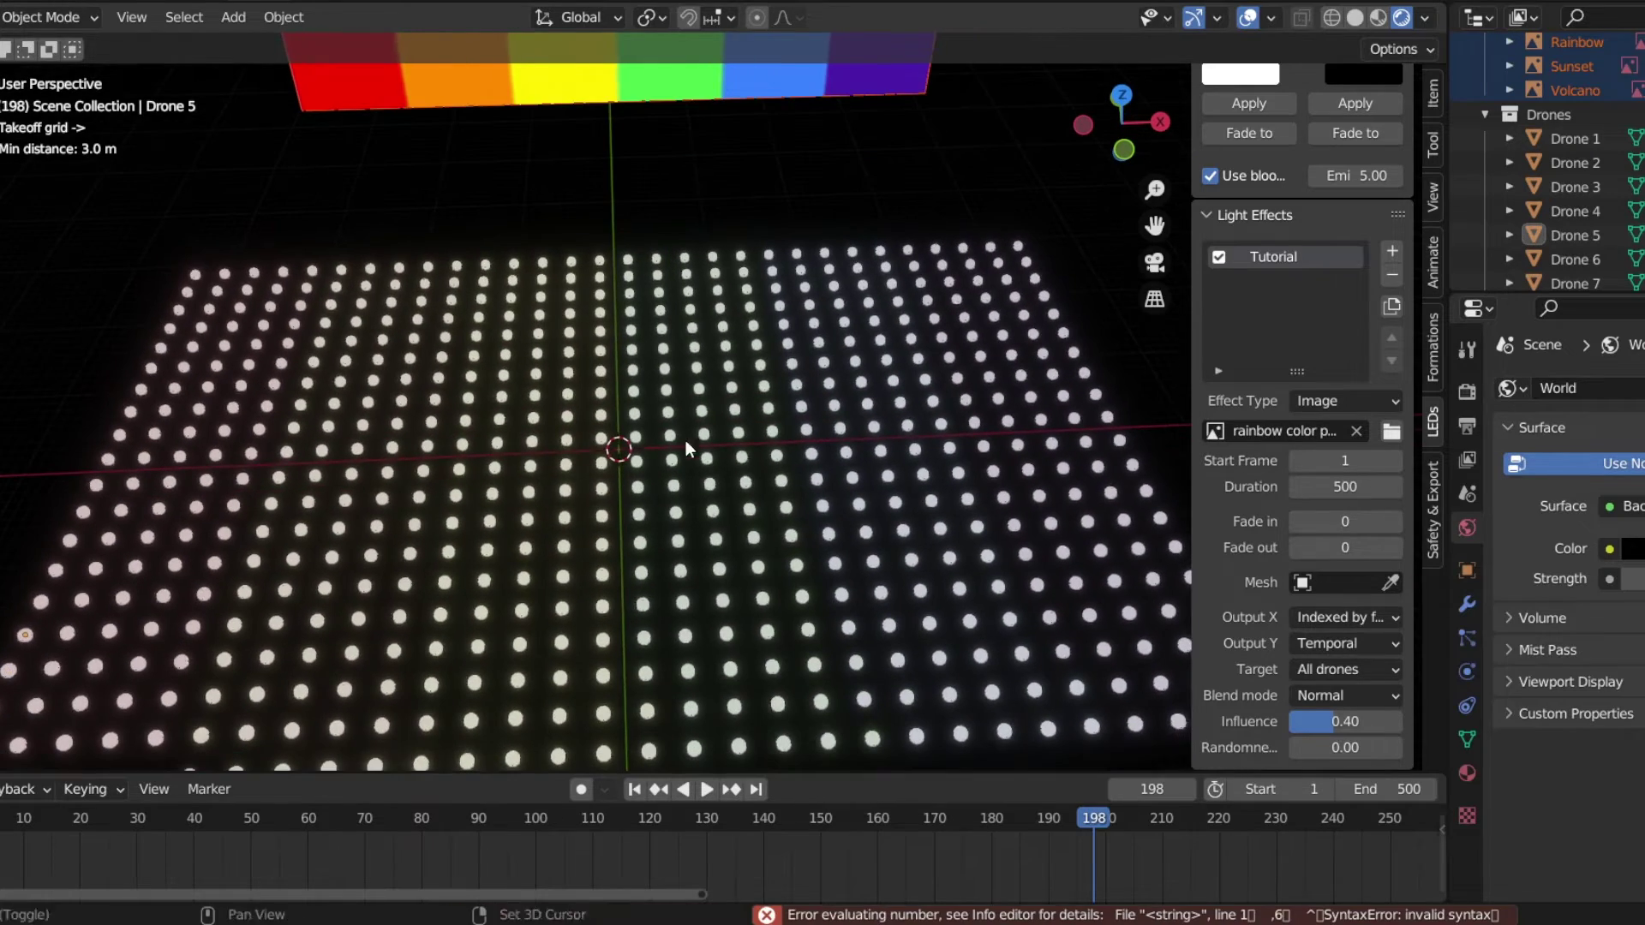
Restore the Tutorial effect's influence to 1.
left_click(1355, 721)
type("1")
key("Return")
Set the Tutorial effect's randomness to 10 and play the animation briefly to preview the drone colours.
left_click(1354, 748)
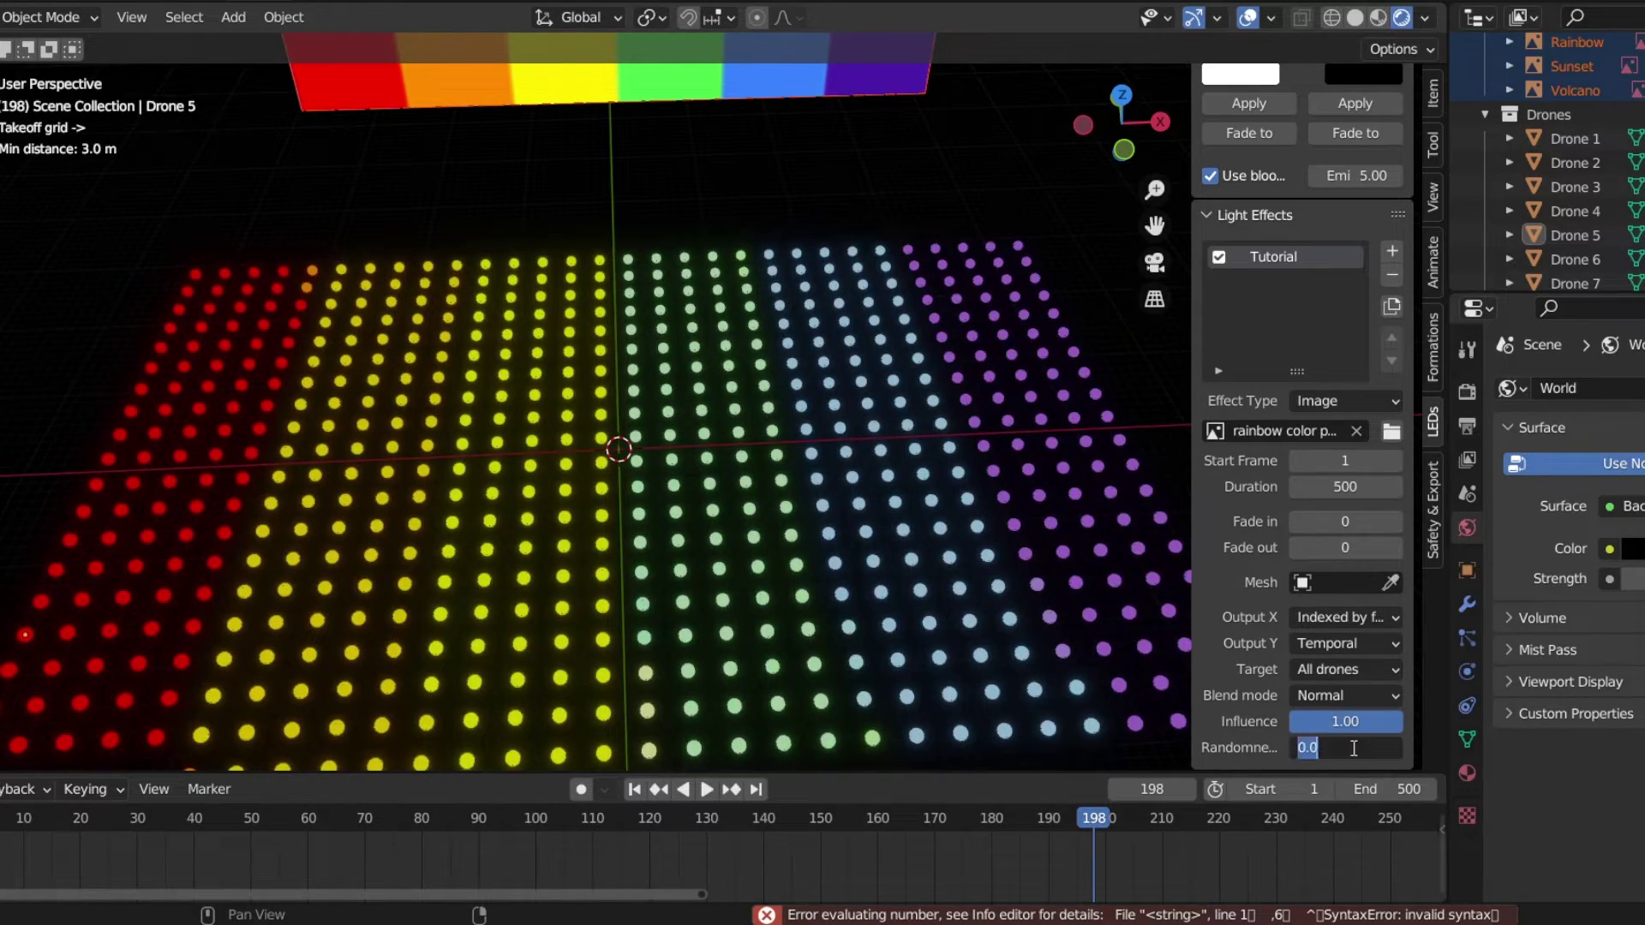
type("10")
key("Return")
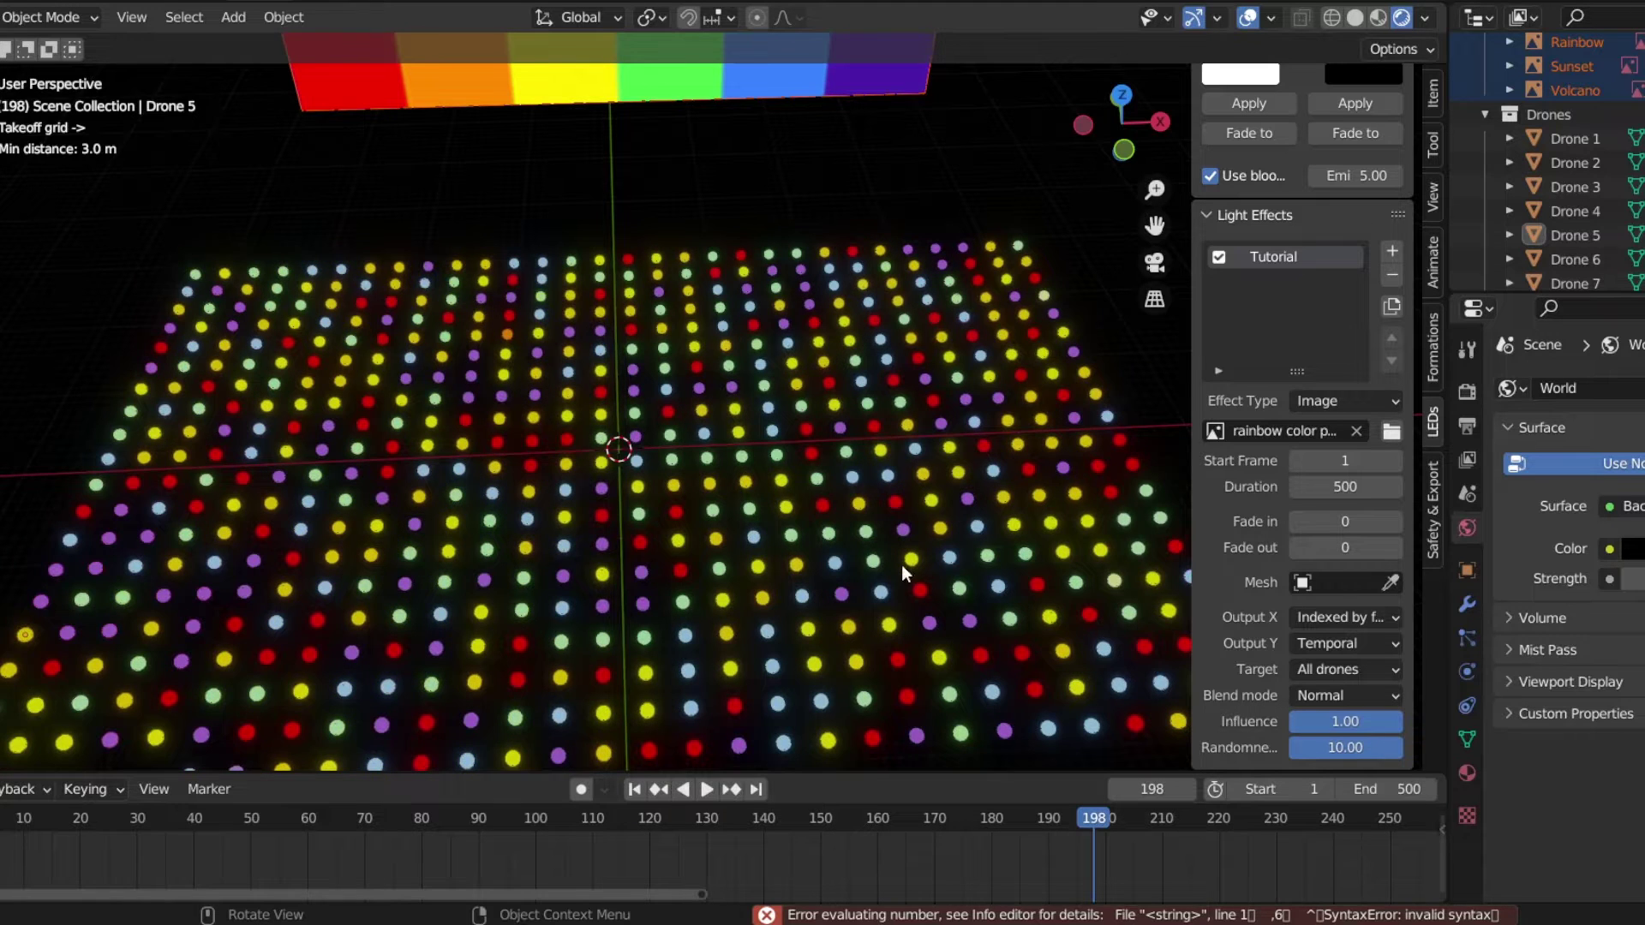
middle_click_drag(901, 564, 852, 531)
key("space")
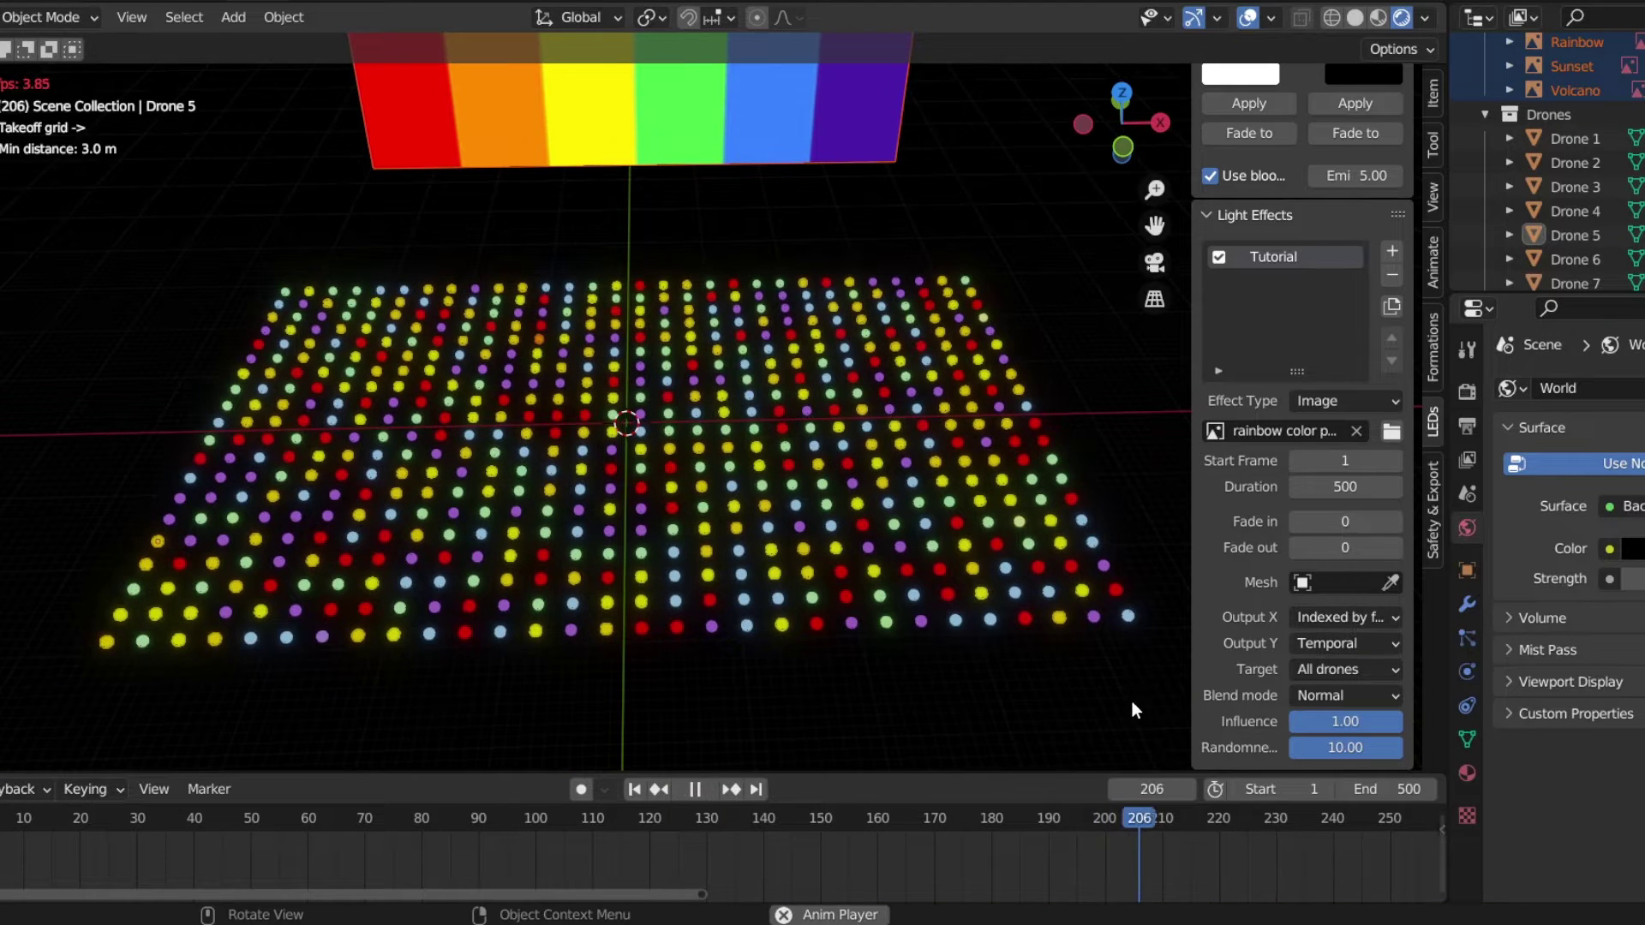
key("space")
Switch Output Y to Indexed by formation and Output X to Temporal, and preview the animation.
left_click(1338, 643)
key("Escape")
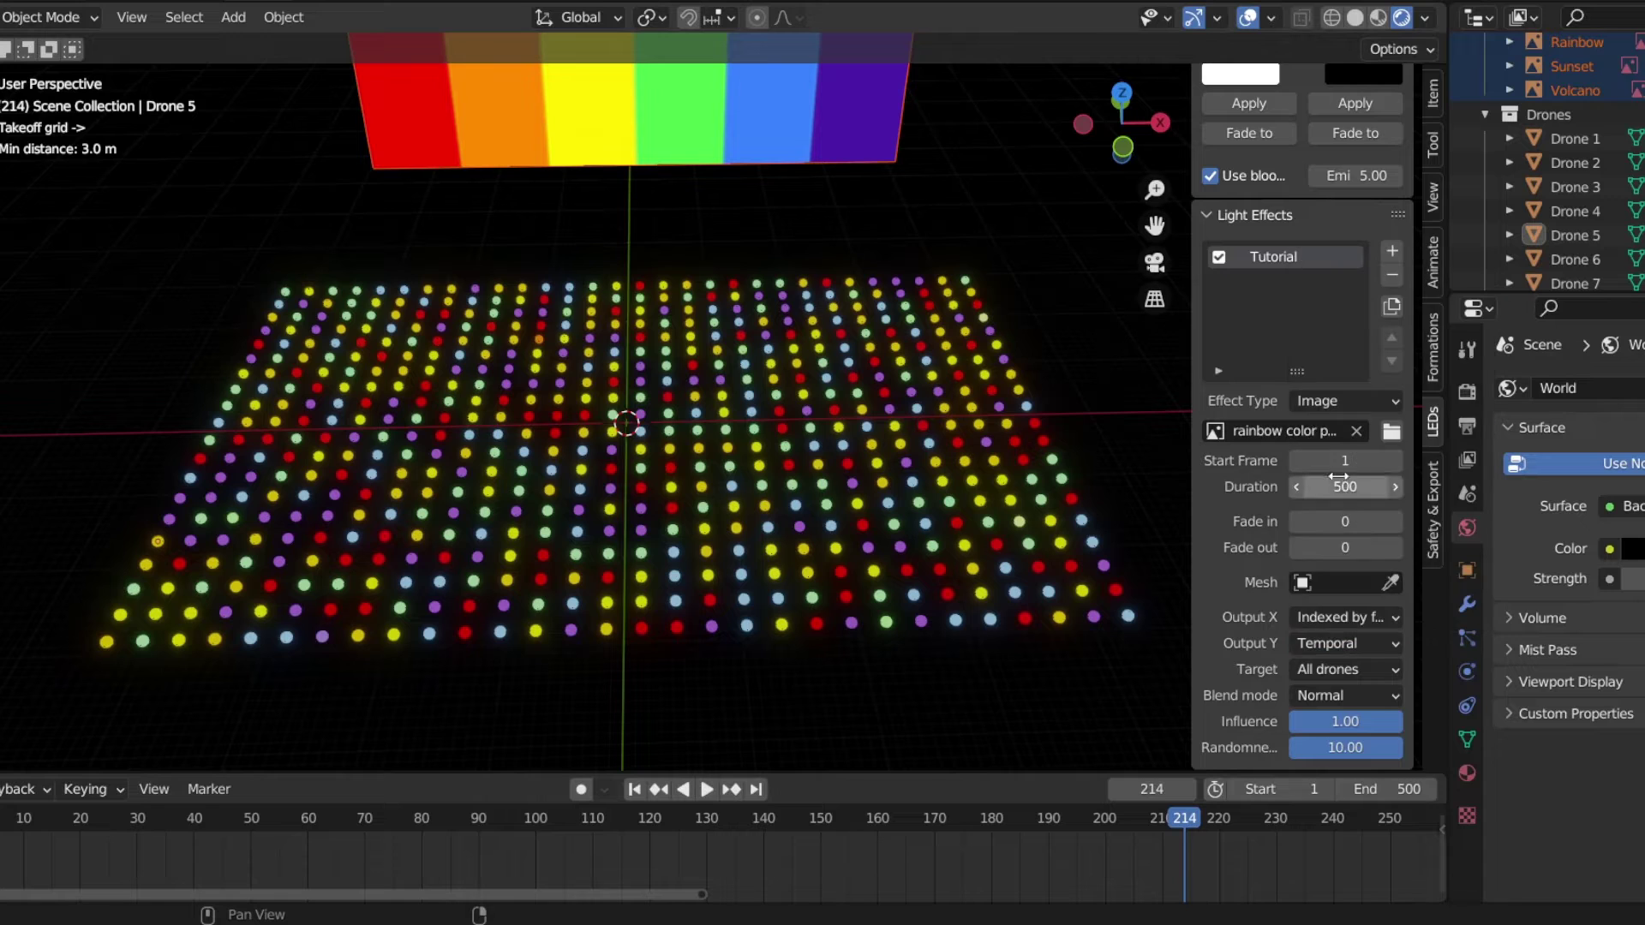
left_click(1337, 644)
left_click(1379, 536)
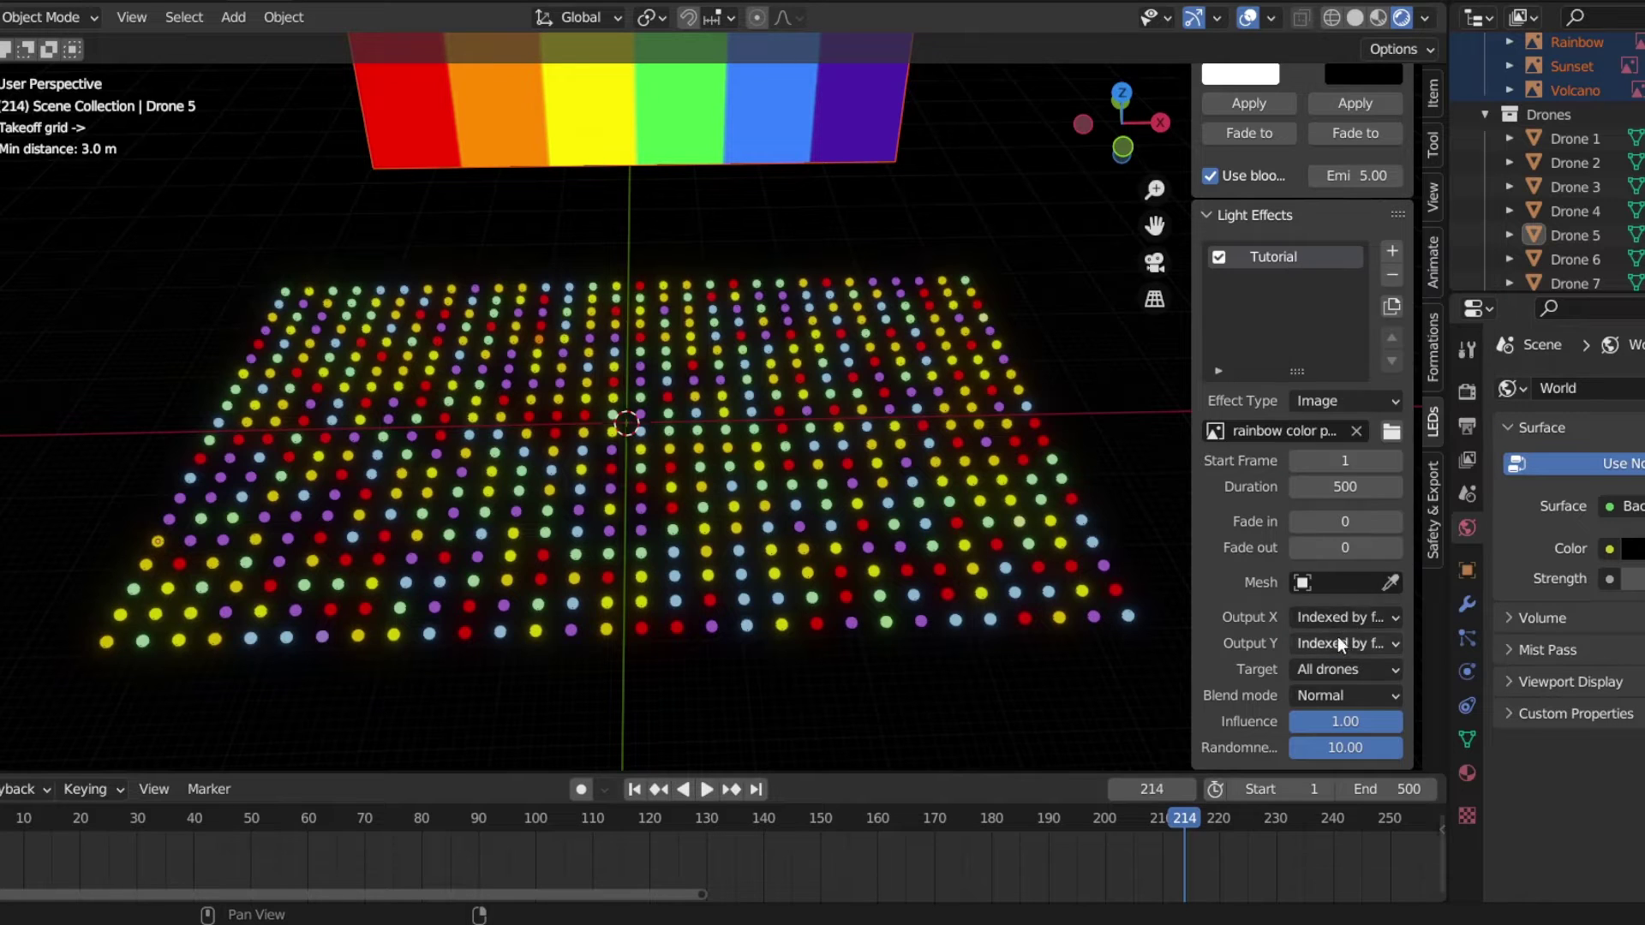
left_click(1339, 619)
left_click(1360, 334)
key("space")
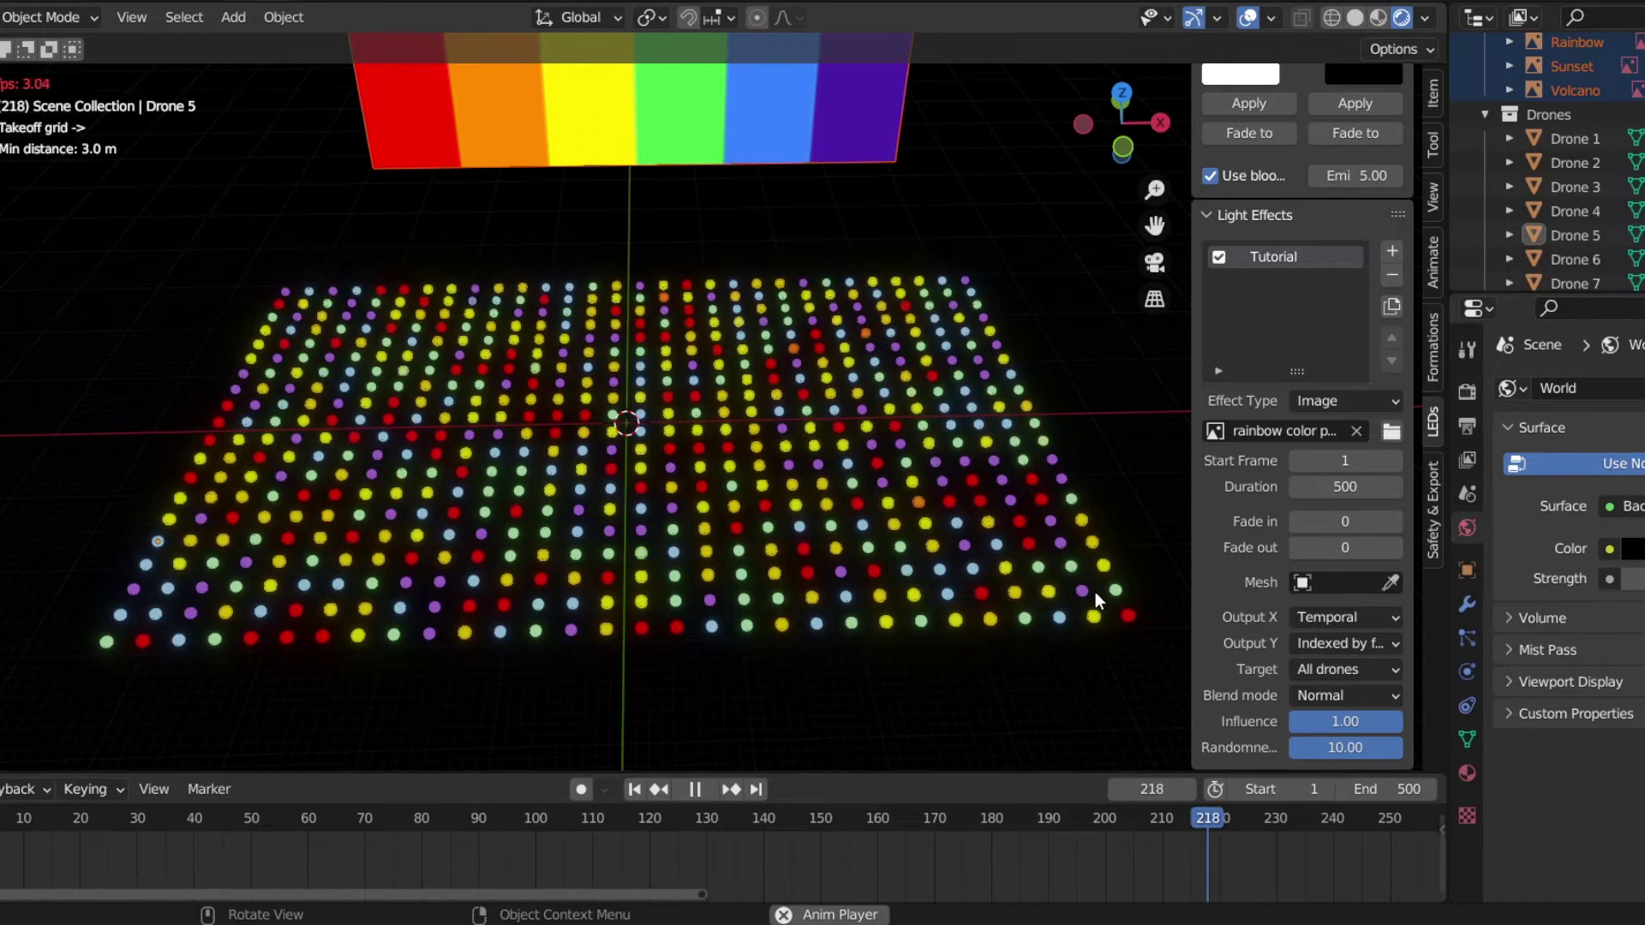
key("space")
middle_click_drag(1011, 562, 992, 548)
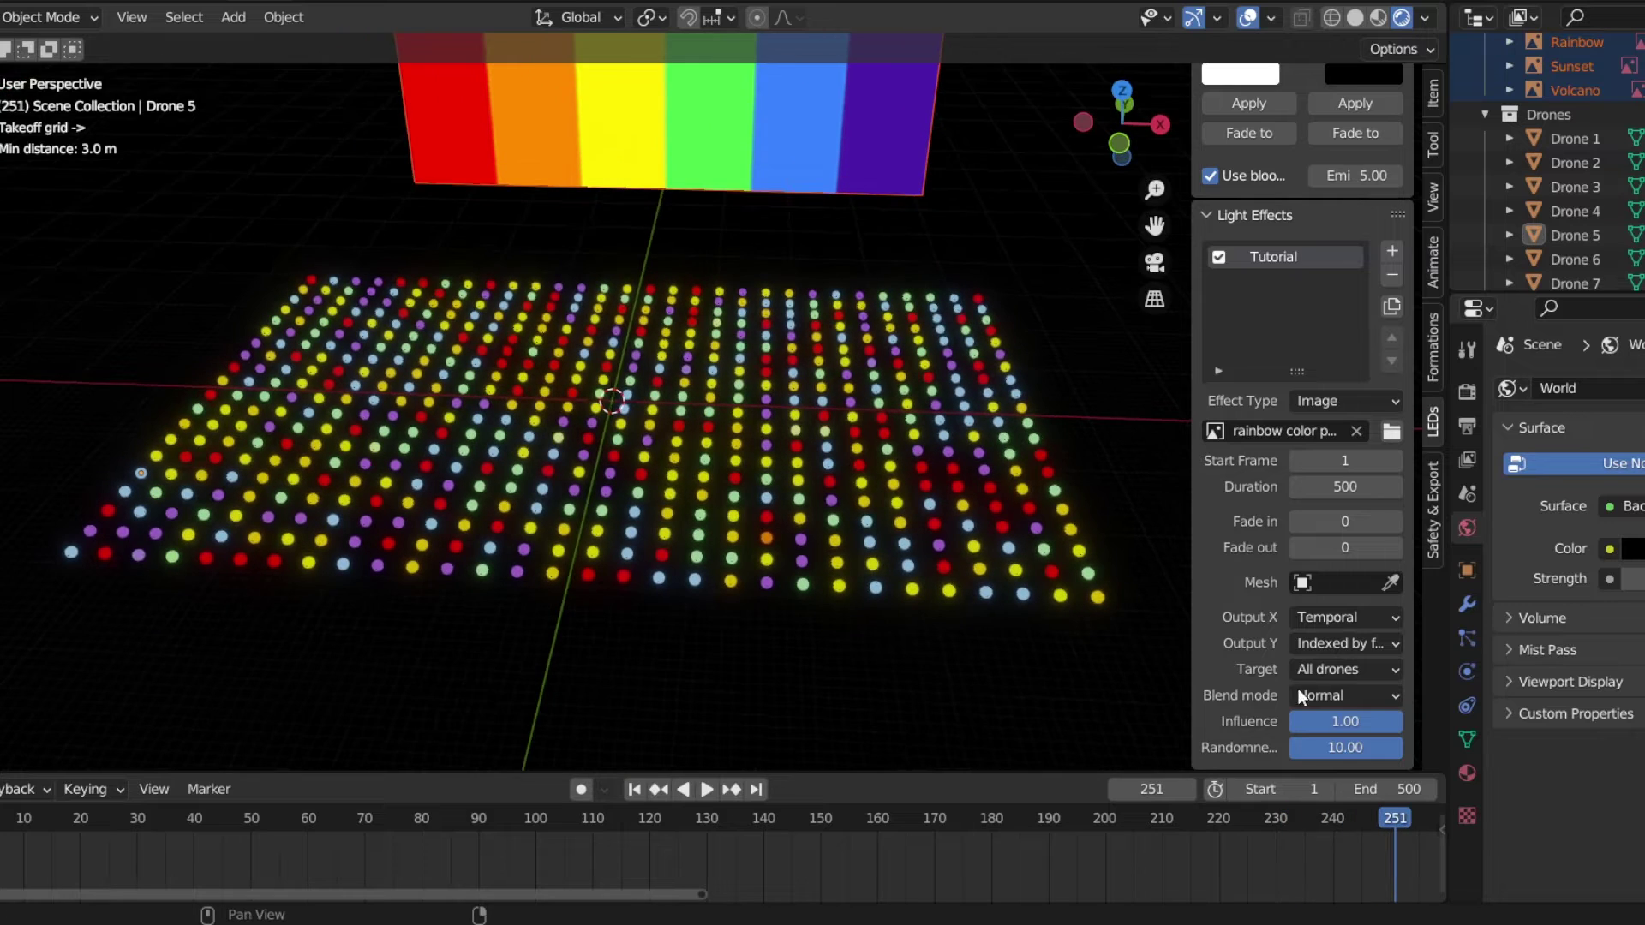
Reset the Tutorial effect's randomness to 0.
left_click(1337, 748)
type("0")
key("Return")
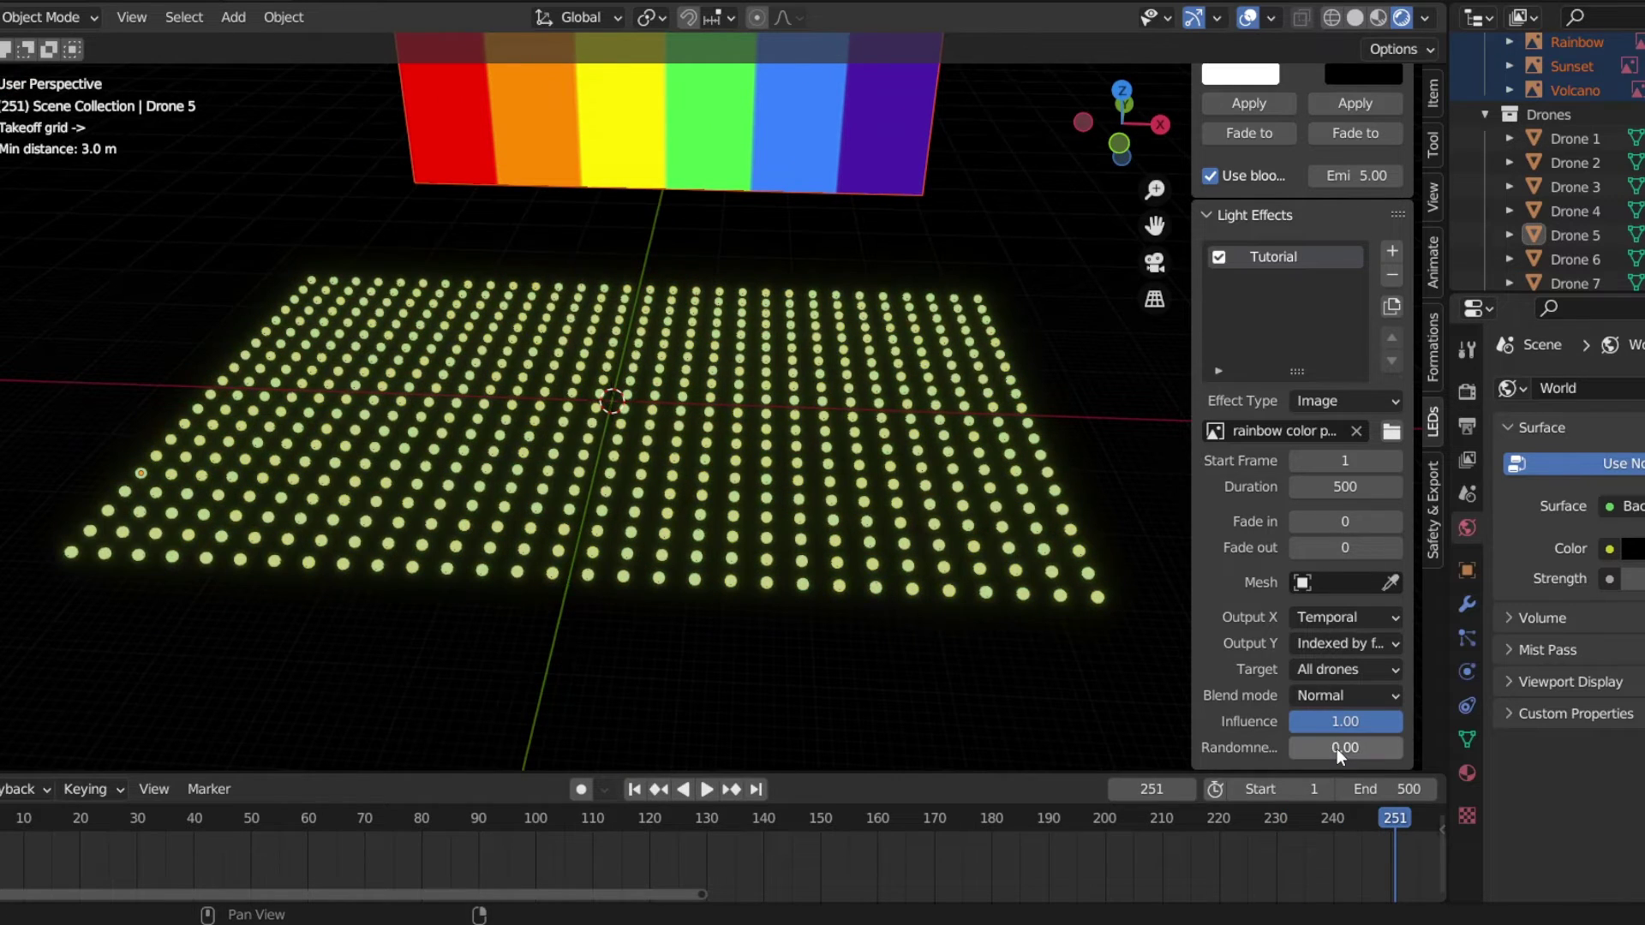
Scrub back along the timeline and play the animation in reverse to examine the drones' temporal colouring against the rainbow image.
middle_click_drag(752, 331, 921, 424)
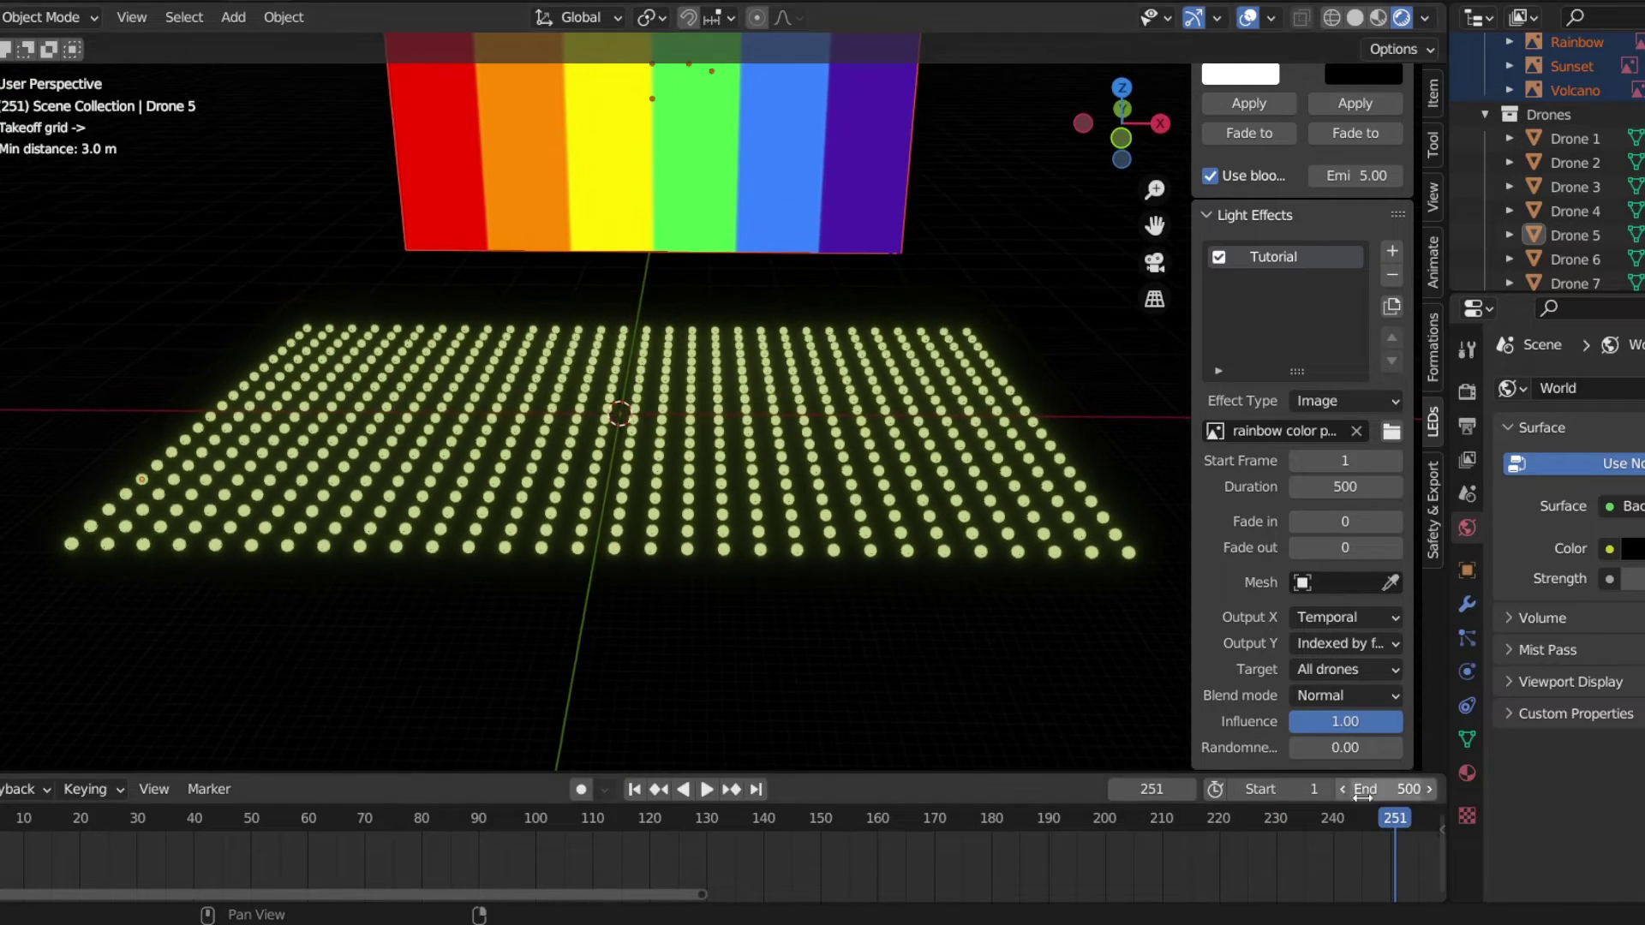
left_click_drag(1298, 821, 752, 821)
left_click(681, 789)
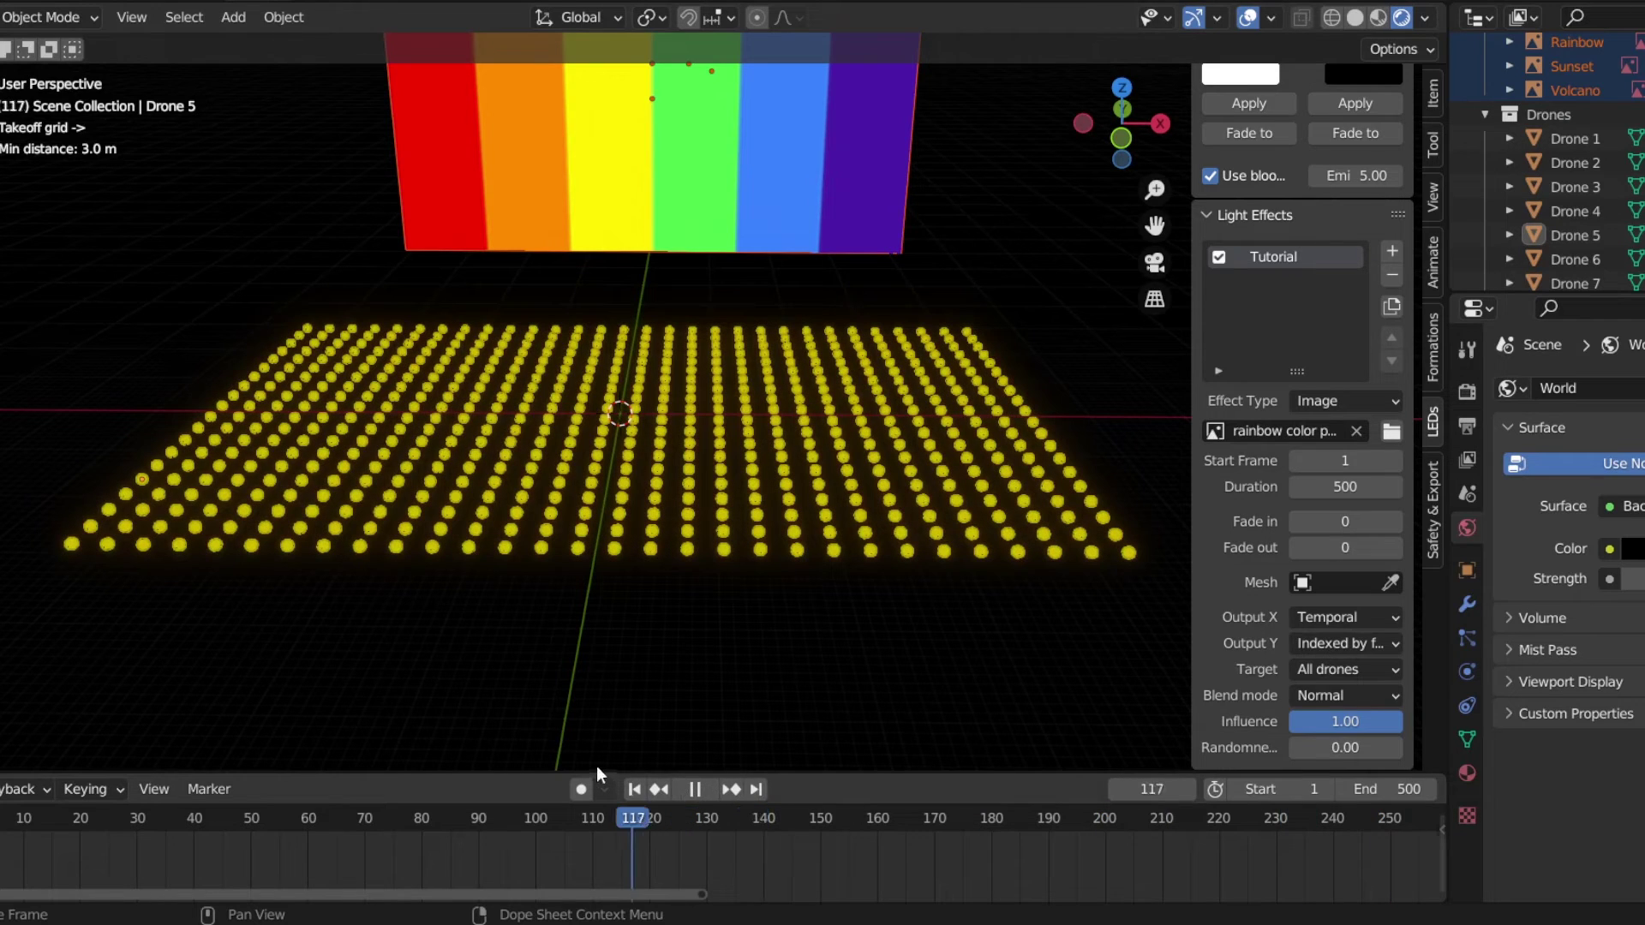
key("space")
middle_click_drag(705, 634, 777, 635)
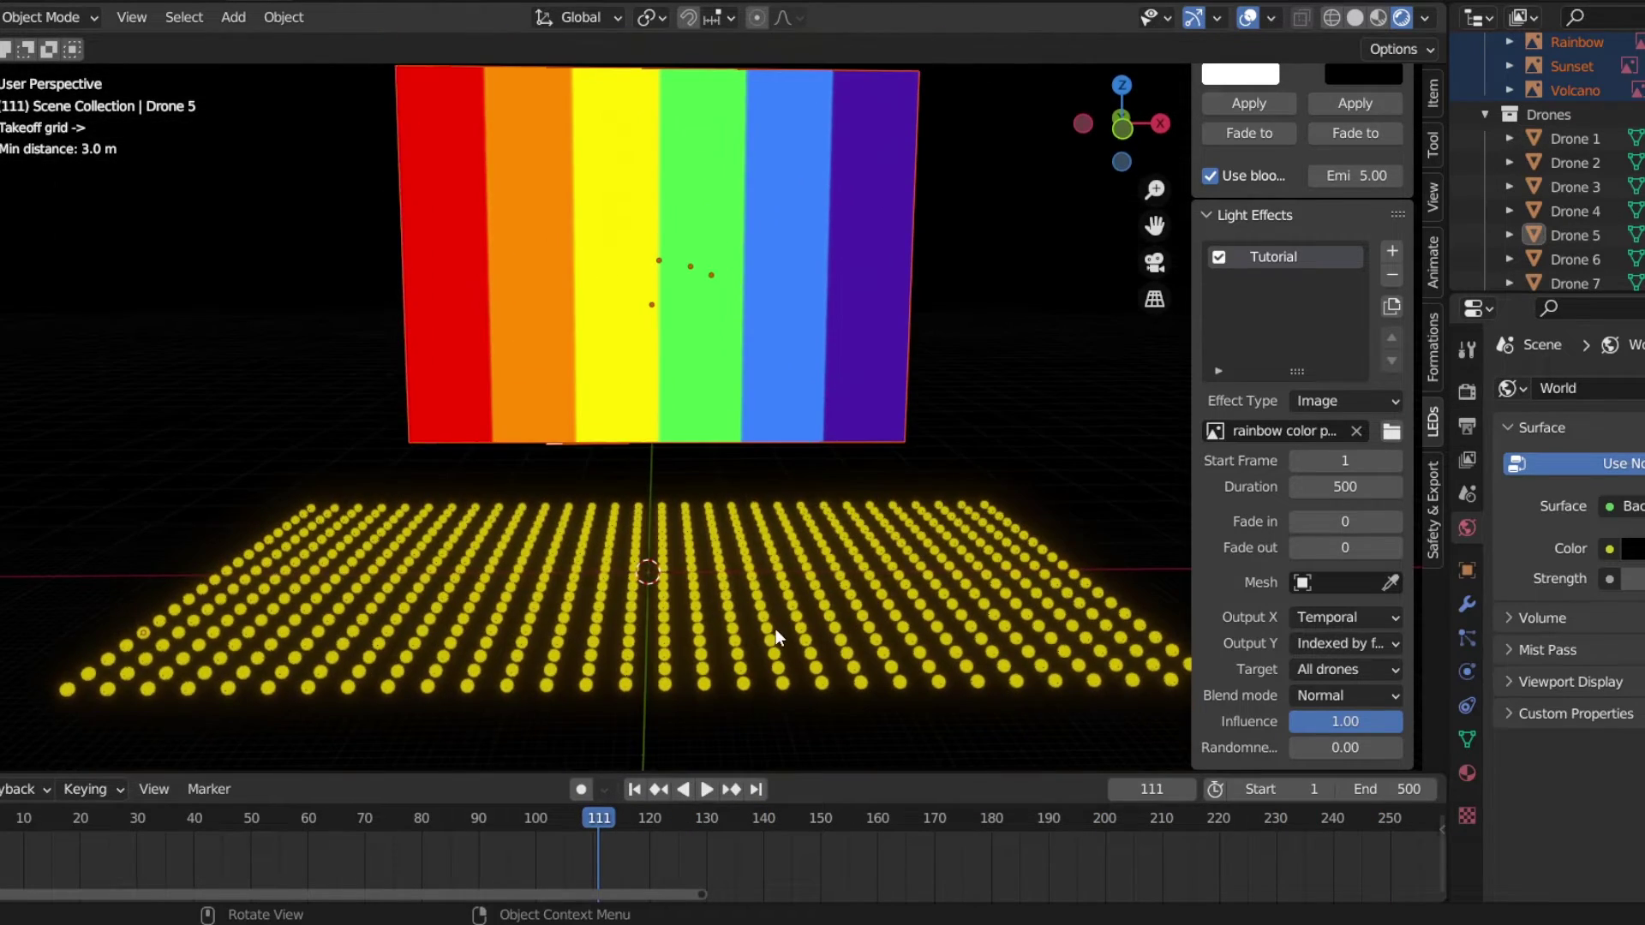
Hide the Rainbow reference image from the scene.
left_click(853, 401)
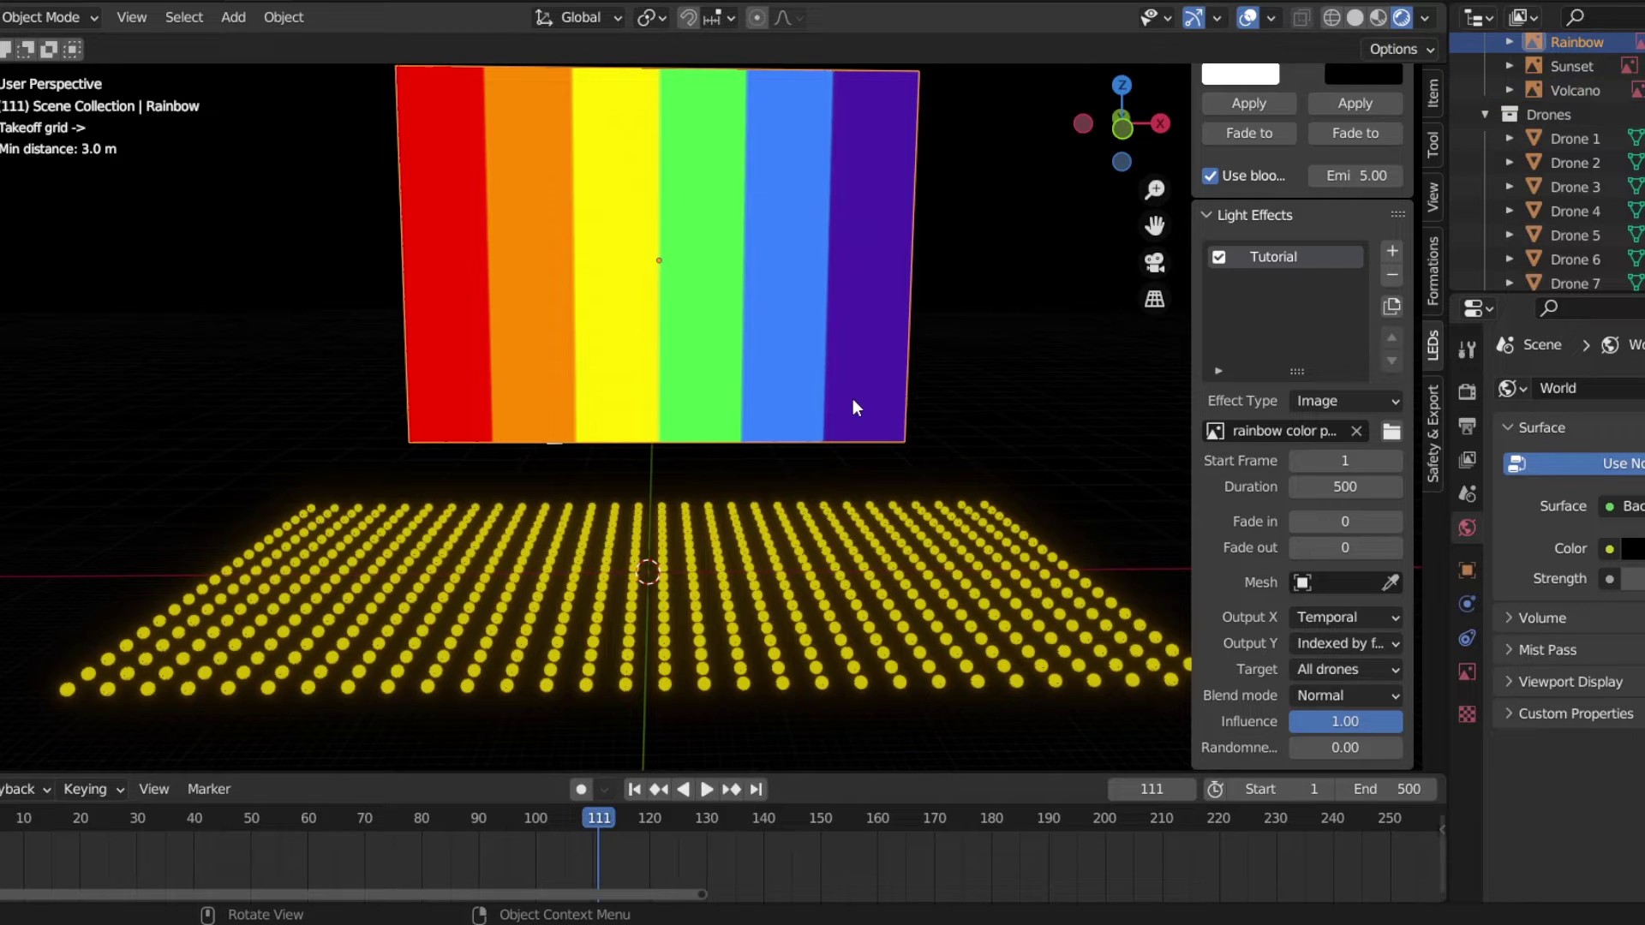
key("h")
middle_click_drag(852, 399, 675, 322)
Enlarge the Christmas image to about the width of the drone grid and shift it along the Y axis.
left_click(675, 322)
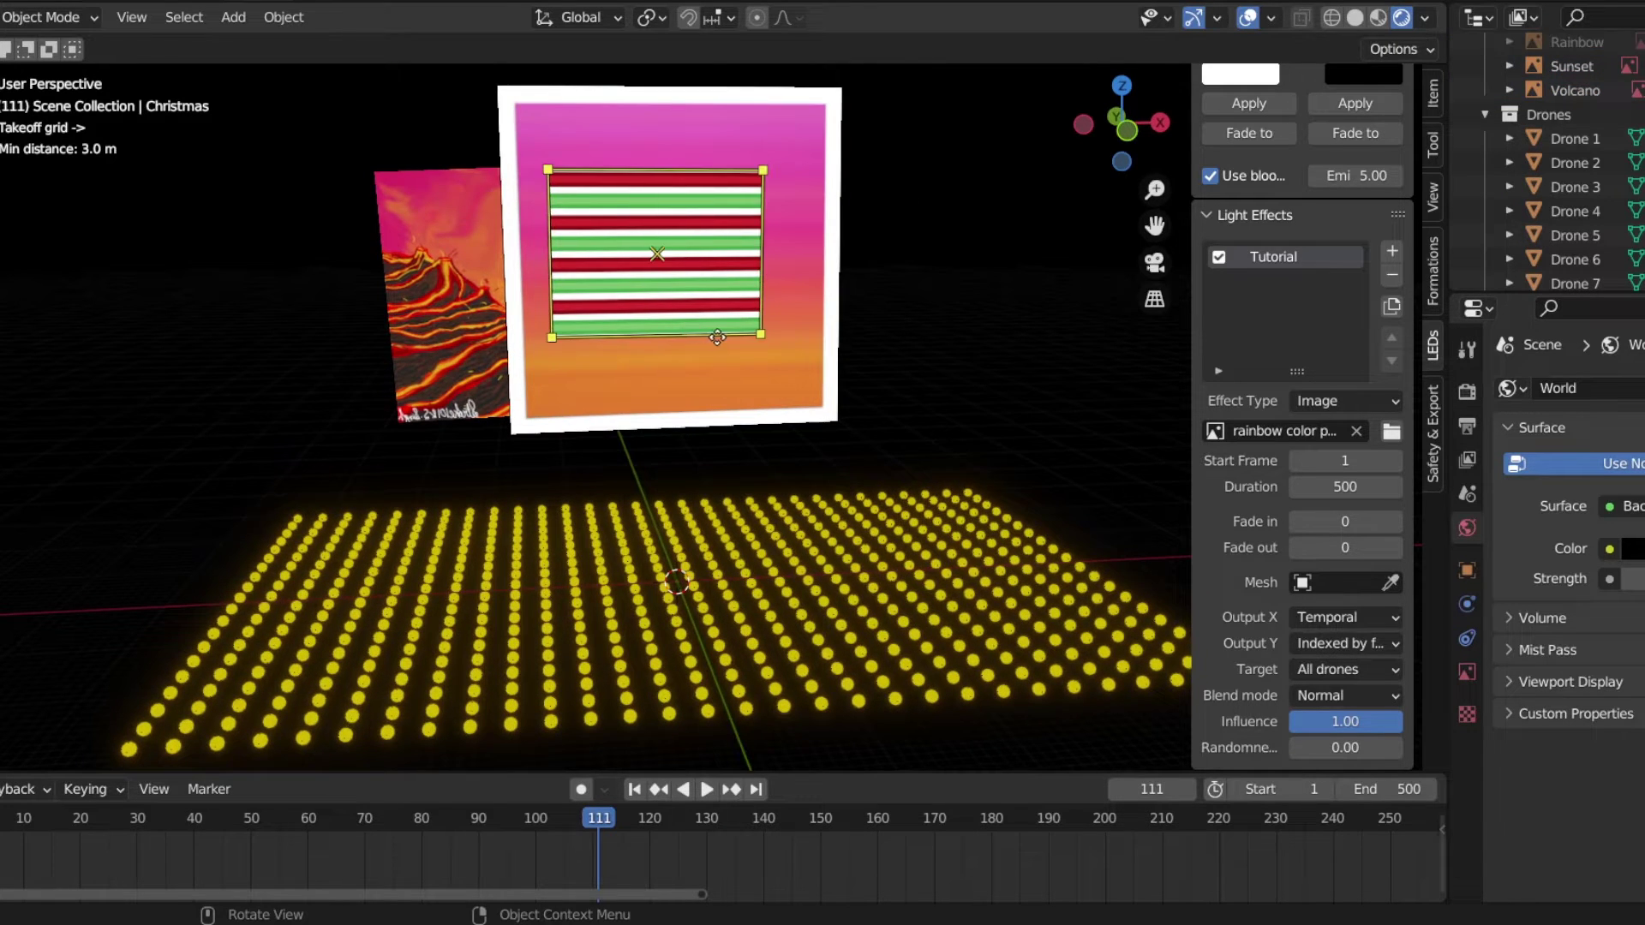
key("s")
left_click(857, 408)
middle_click_drag(858, 409, 940, 460)
key("g")
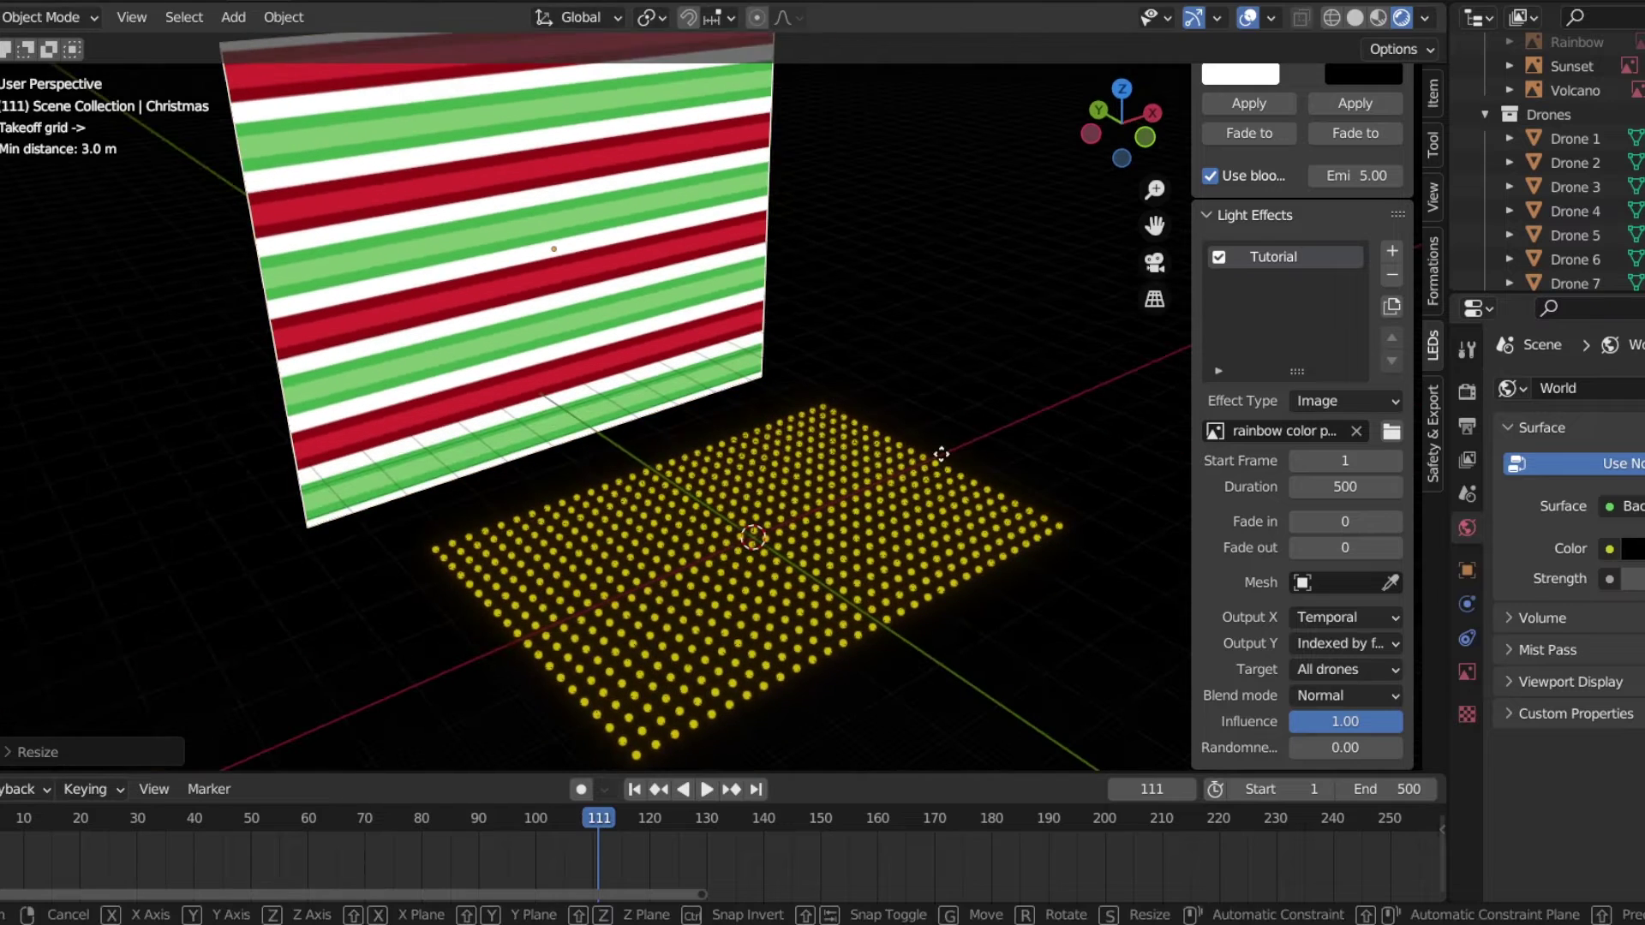
key("y")
left_click(997, 476)
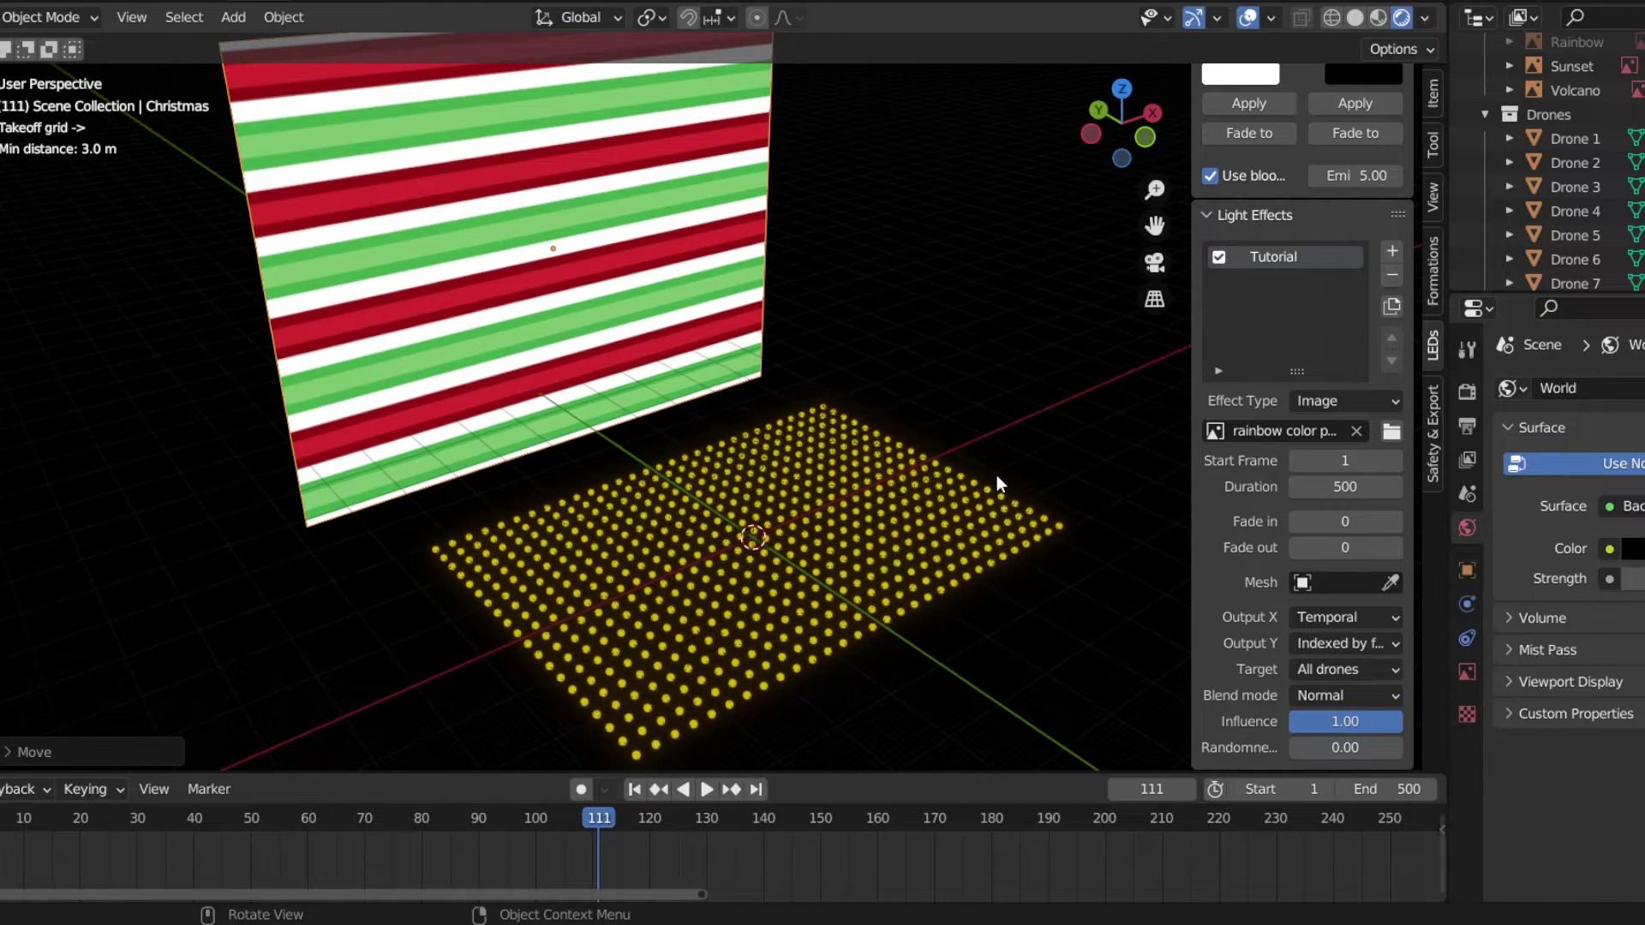
Assign christmas wrapping paper.png.001 as the Tutorial light effect's image.
left_click(1294, 431)
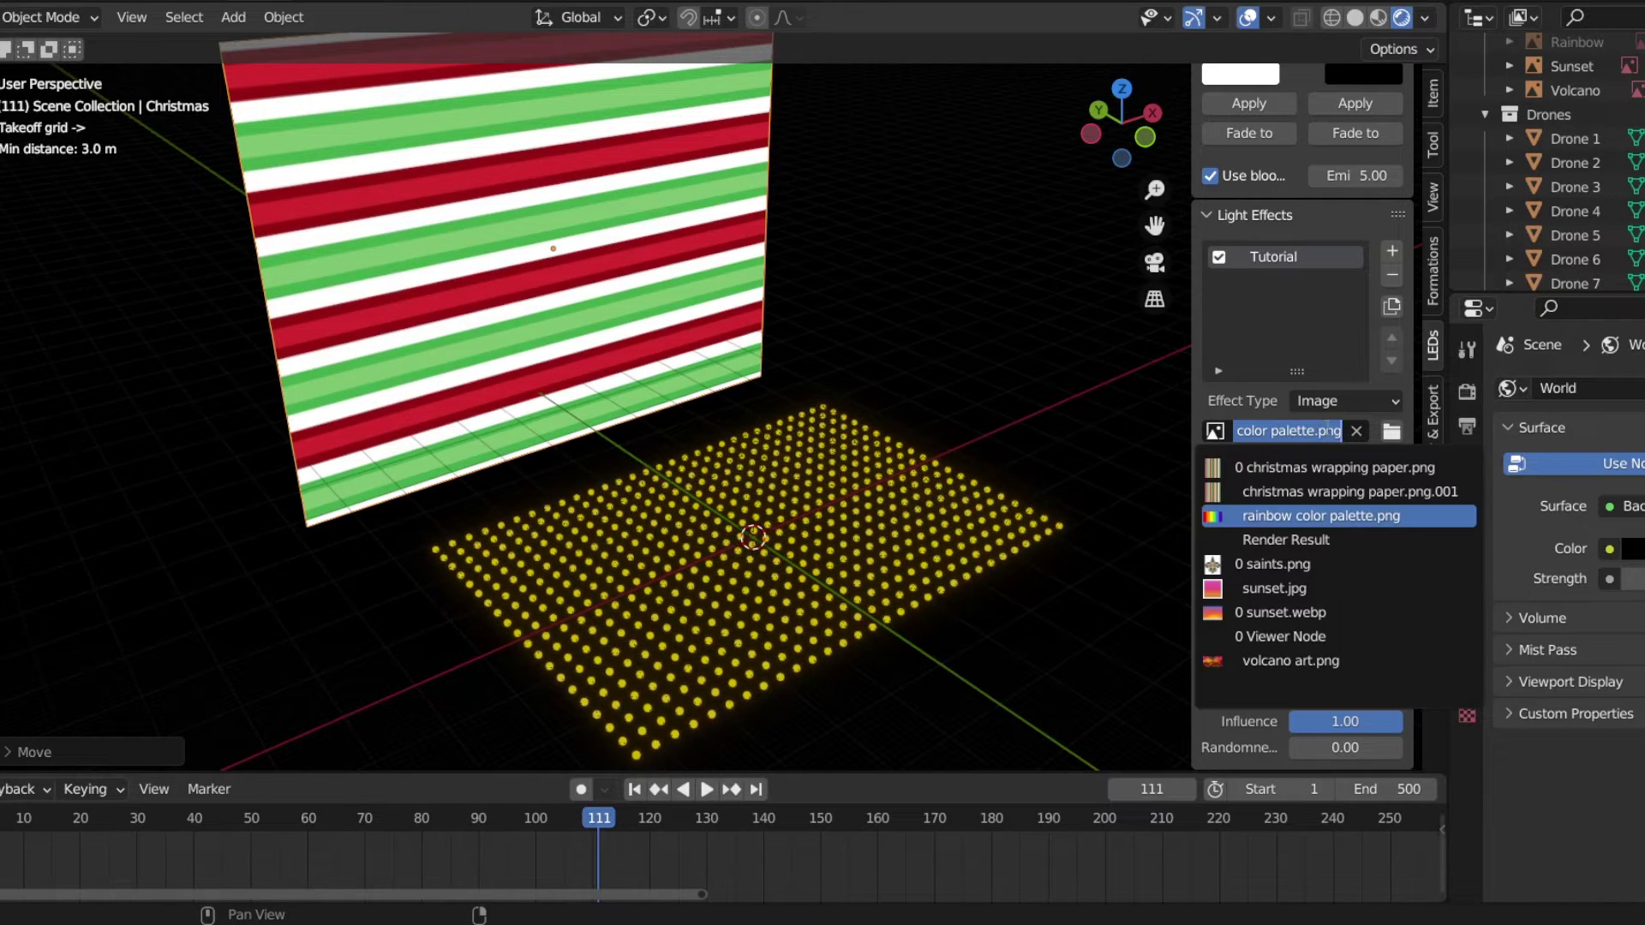
left_click(1334, 484)
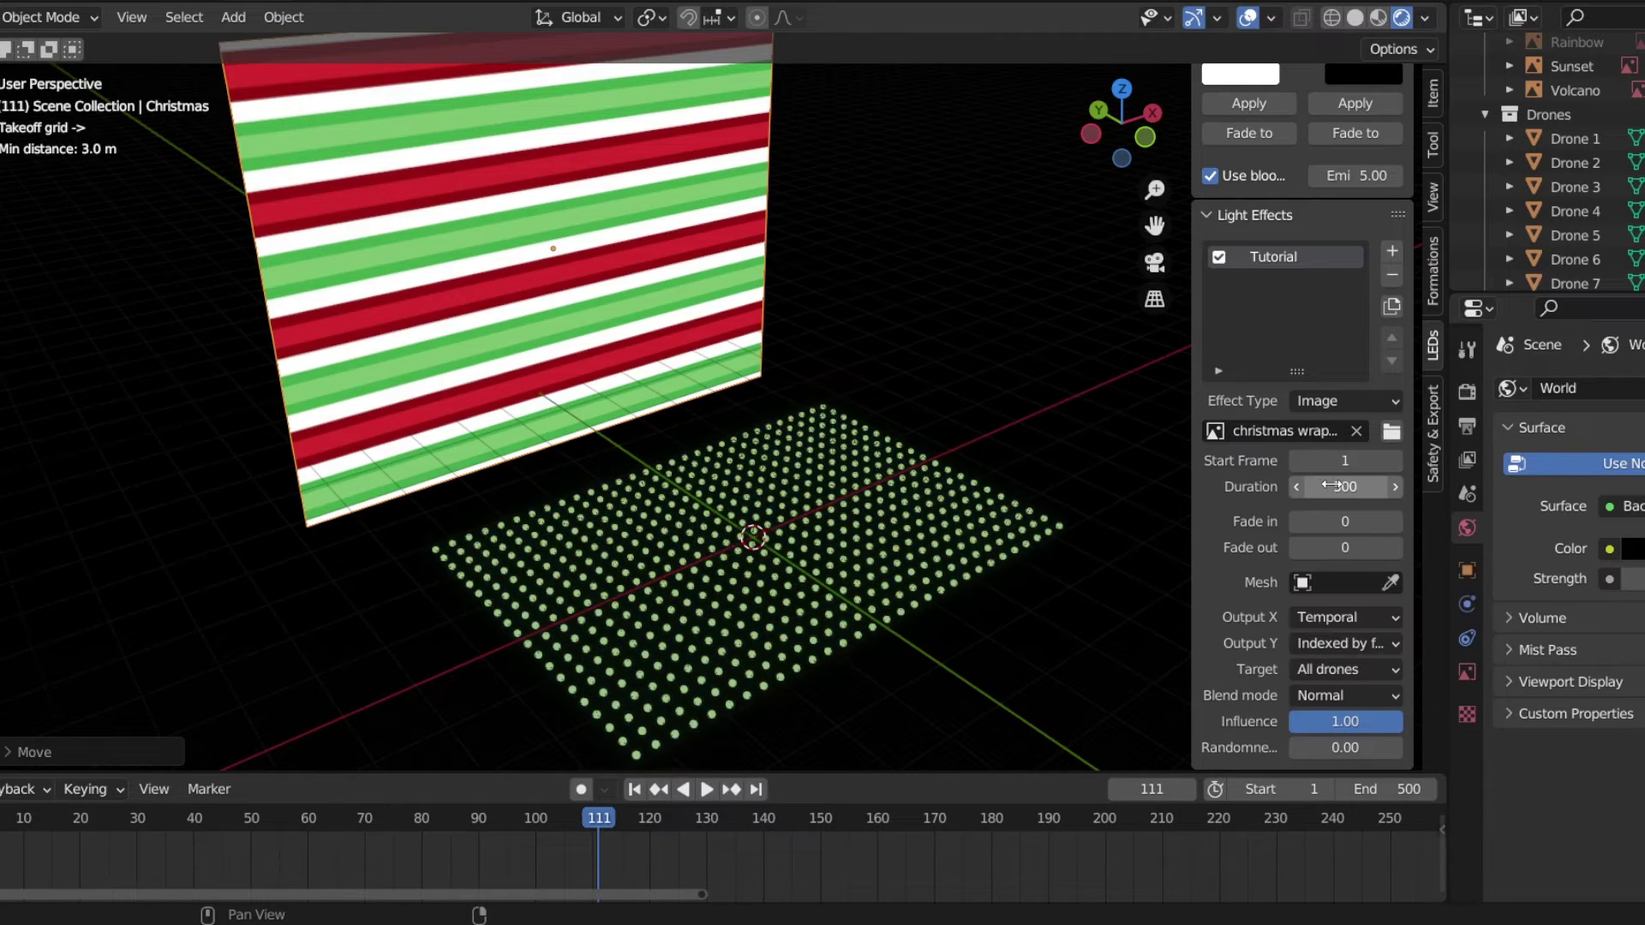
Raise the Christmas image along Z and shift it along X so it stands centred behind the drone grid.
middle_click_drag(1036, 454, 840, 471)
scroll(958, 454, "up", 2)
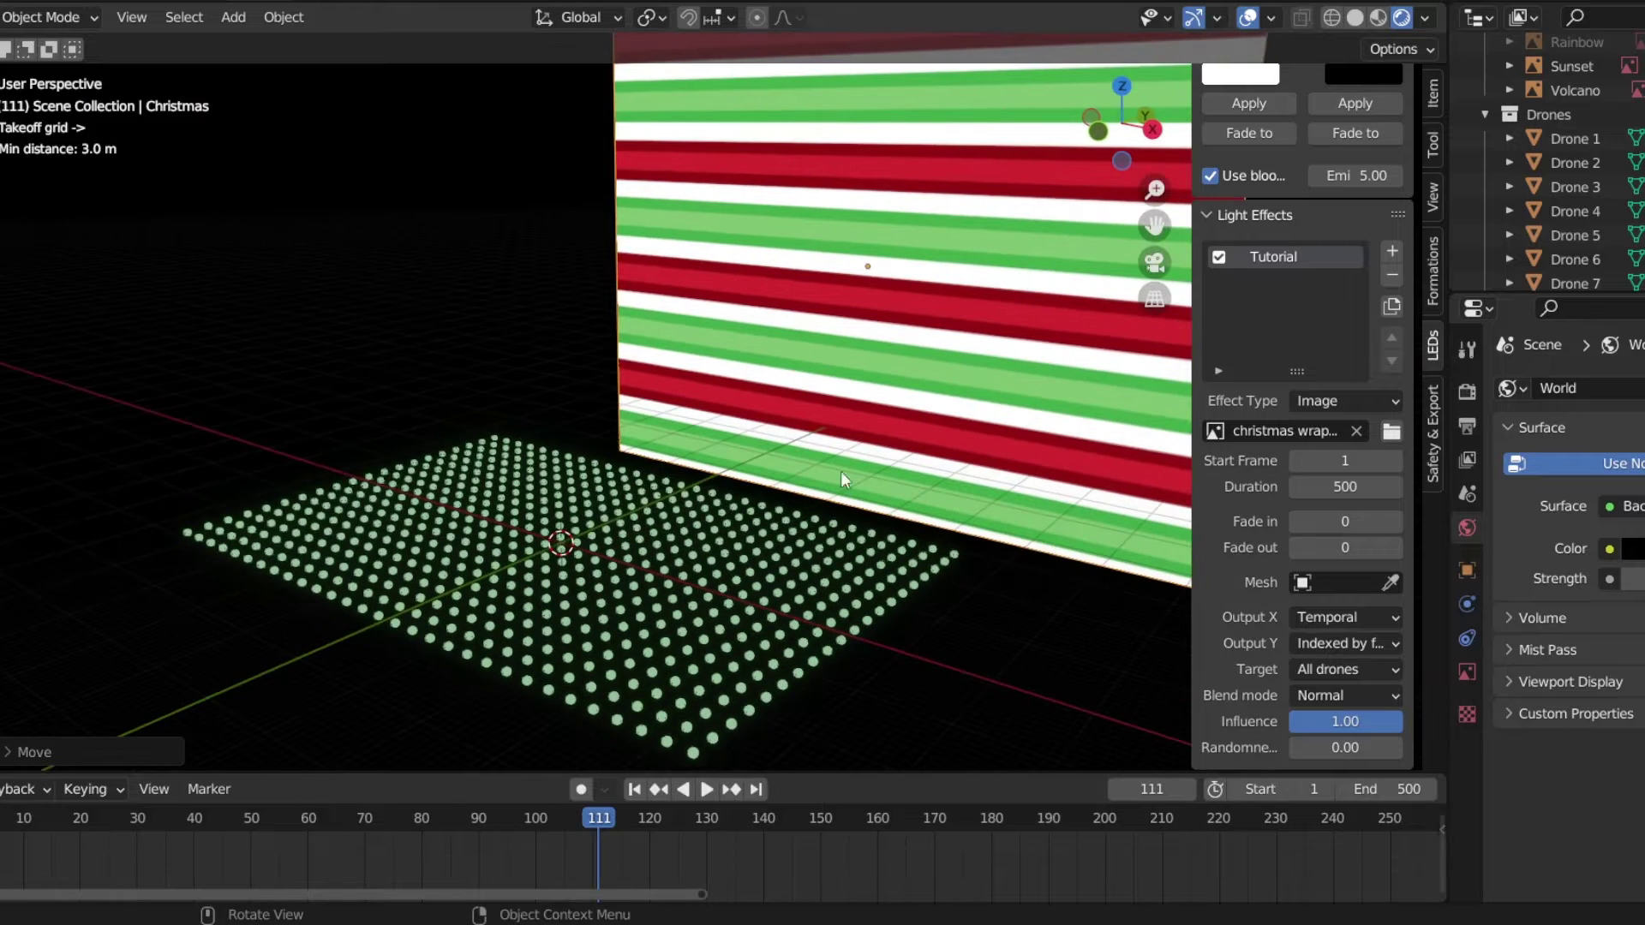
key("g")
key("z")
left_click(862, 322)
middle_click_drag(804, 356, 905, 359)
key("g")
key("x")
left_click(896, 356)
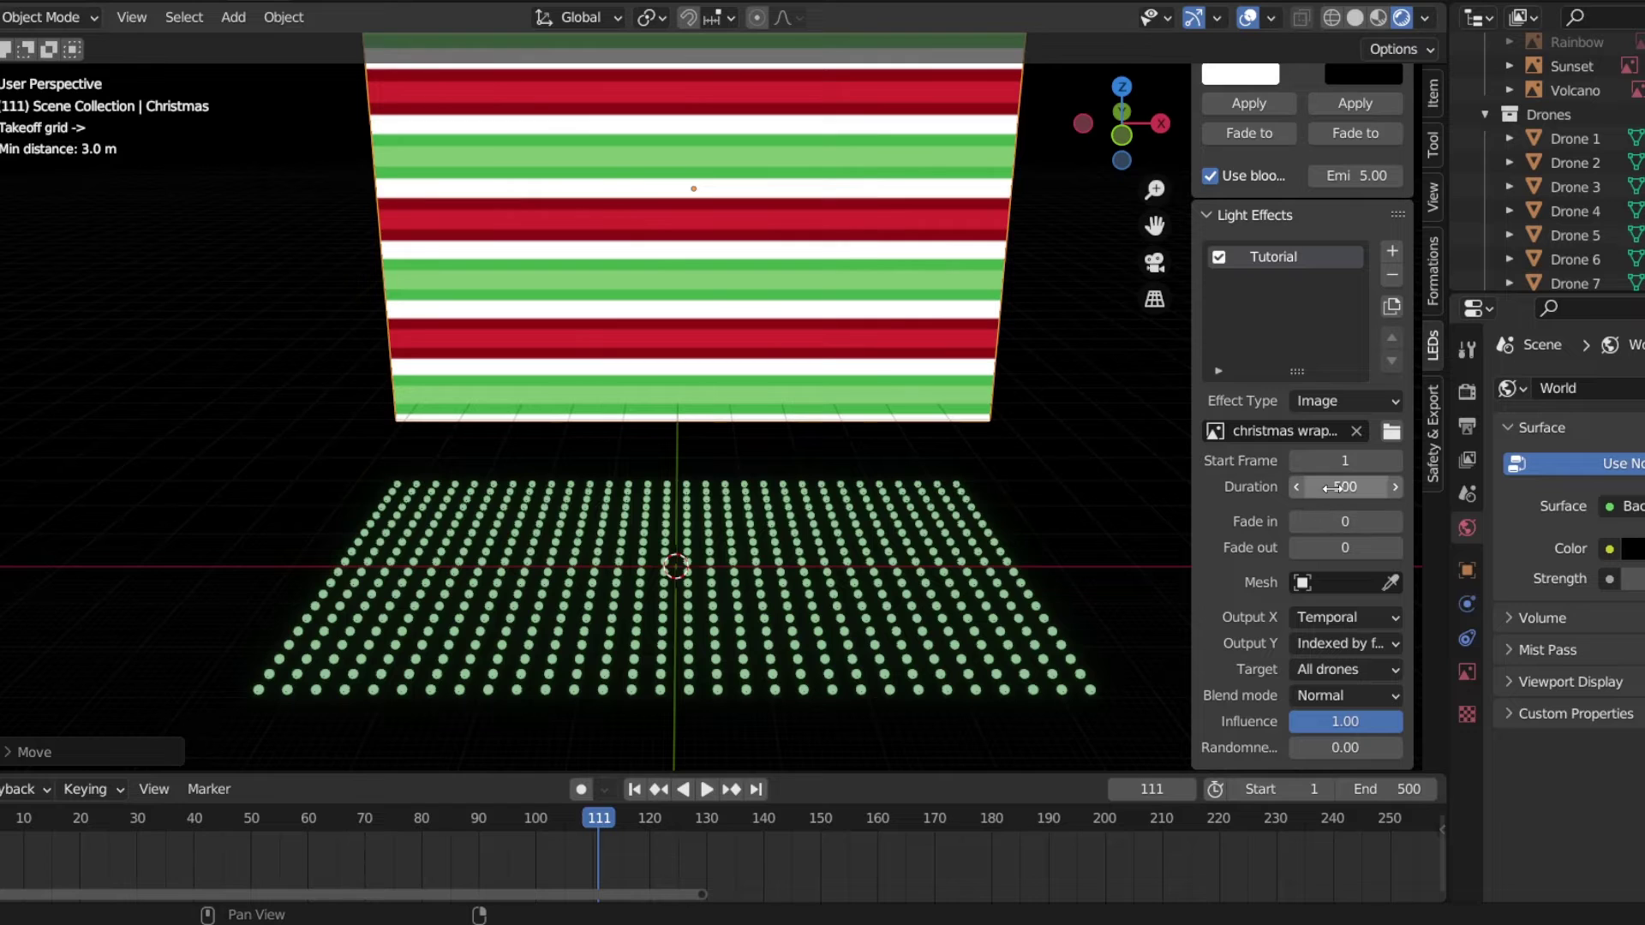
Scrub the timeline back to frame 0.
left_click_drag(588, 820, 0, 758)
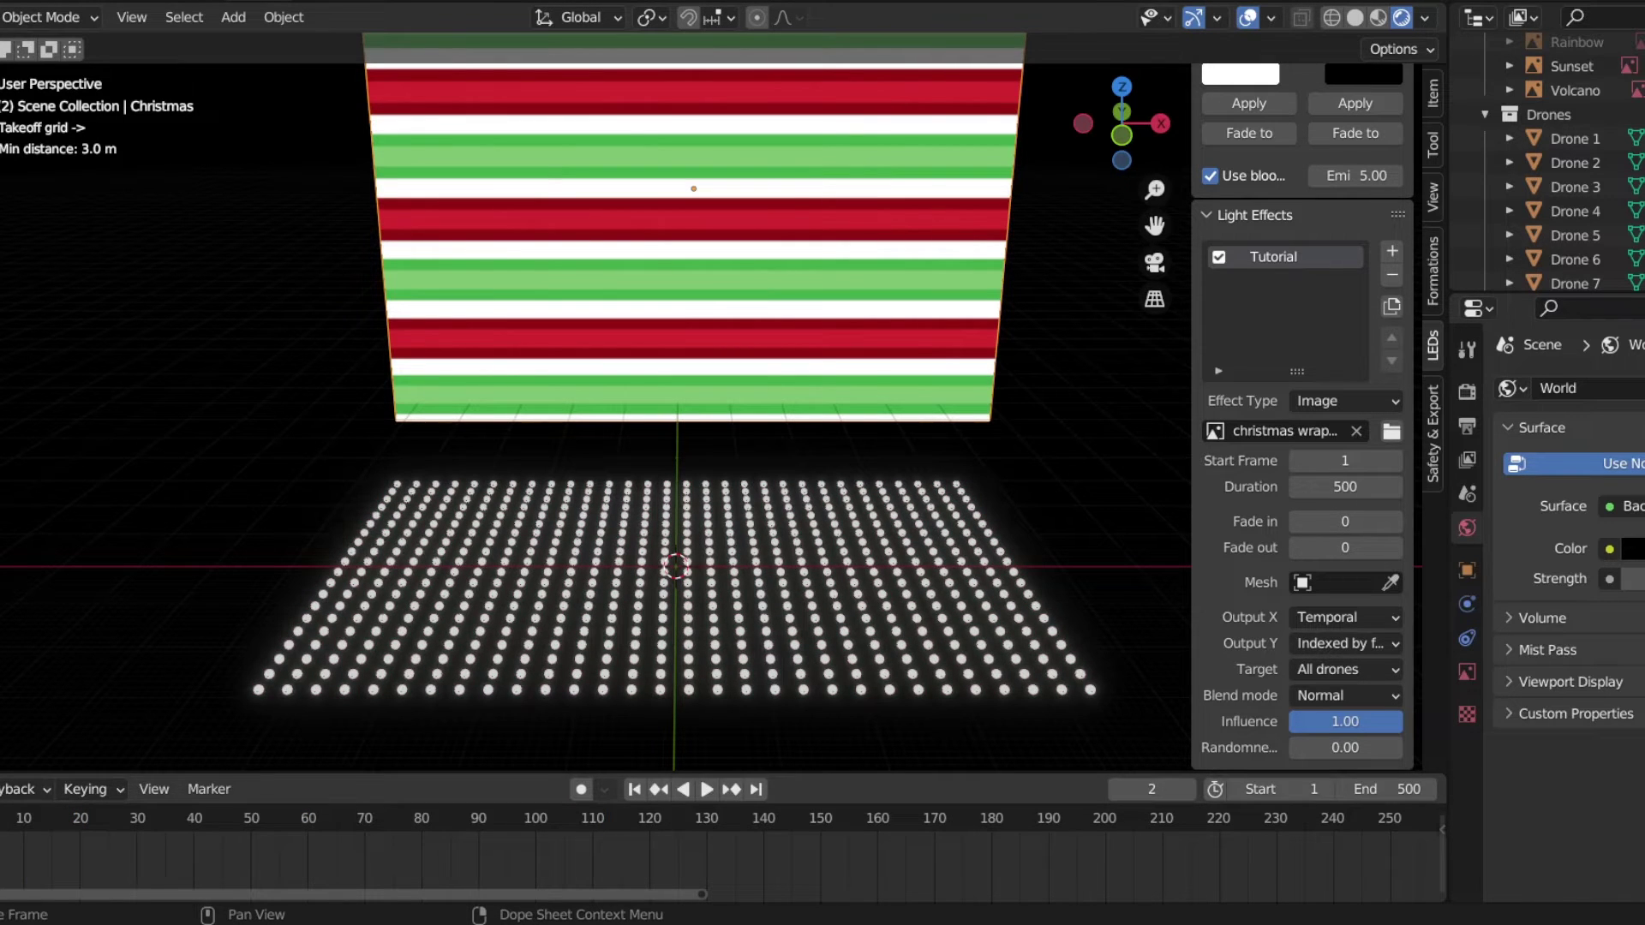
key("Escape")
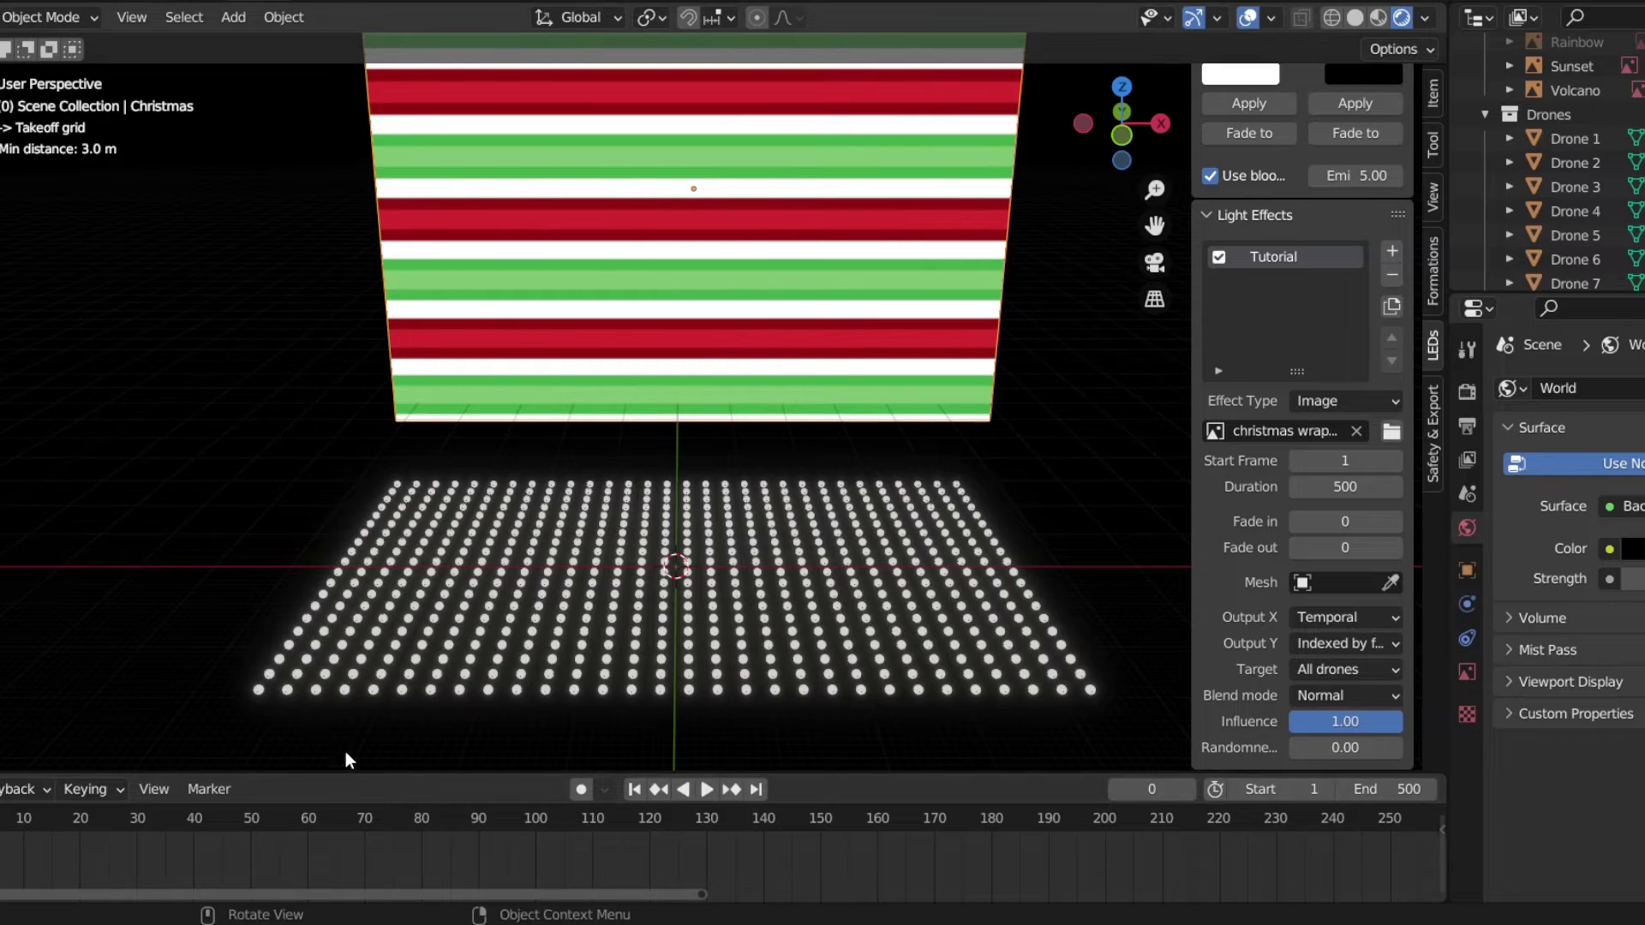
middle_click_drag(683, 383, 683, 396)
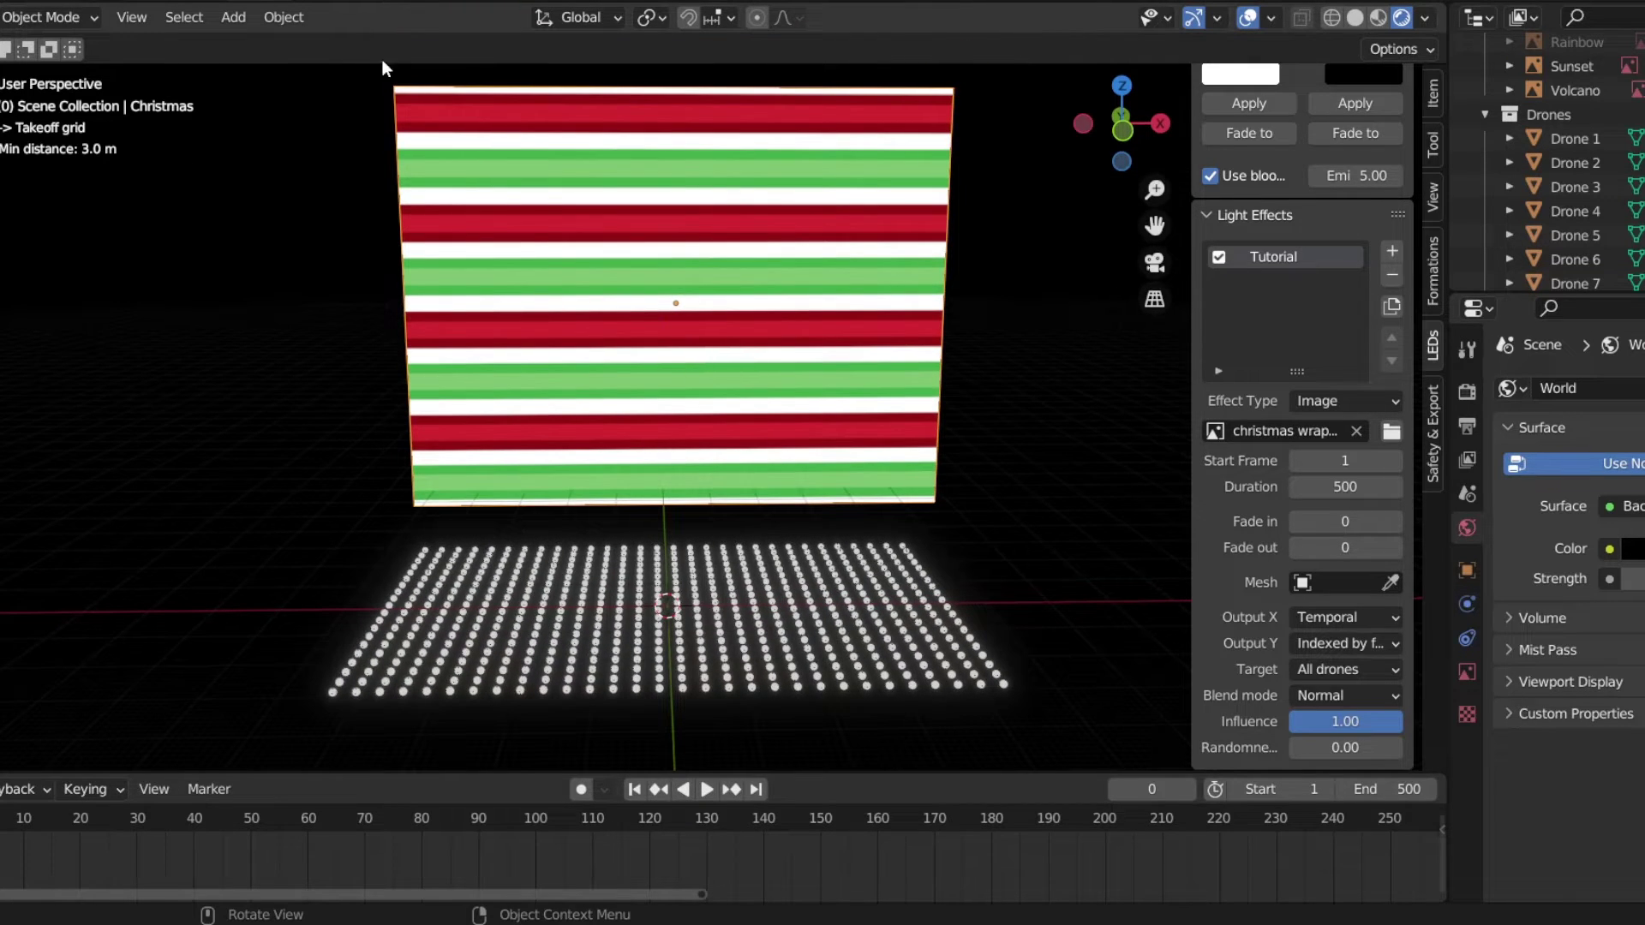
Rotate the Christmas image 90° about the global Y axis so its stripes run vertically.
mouse_move(414, 92)
left_click(634, 346)
type("ry")
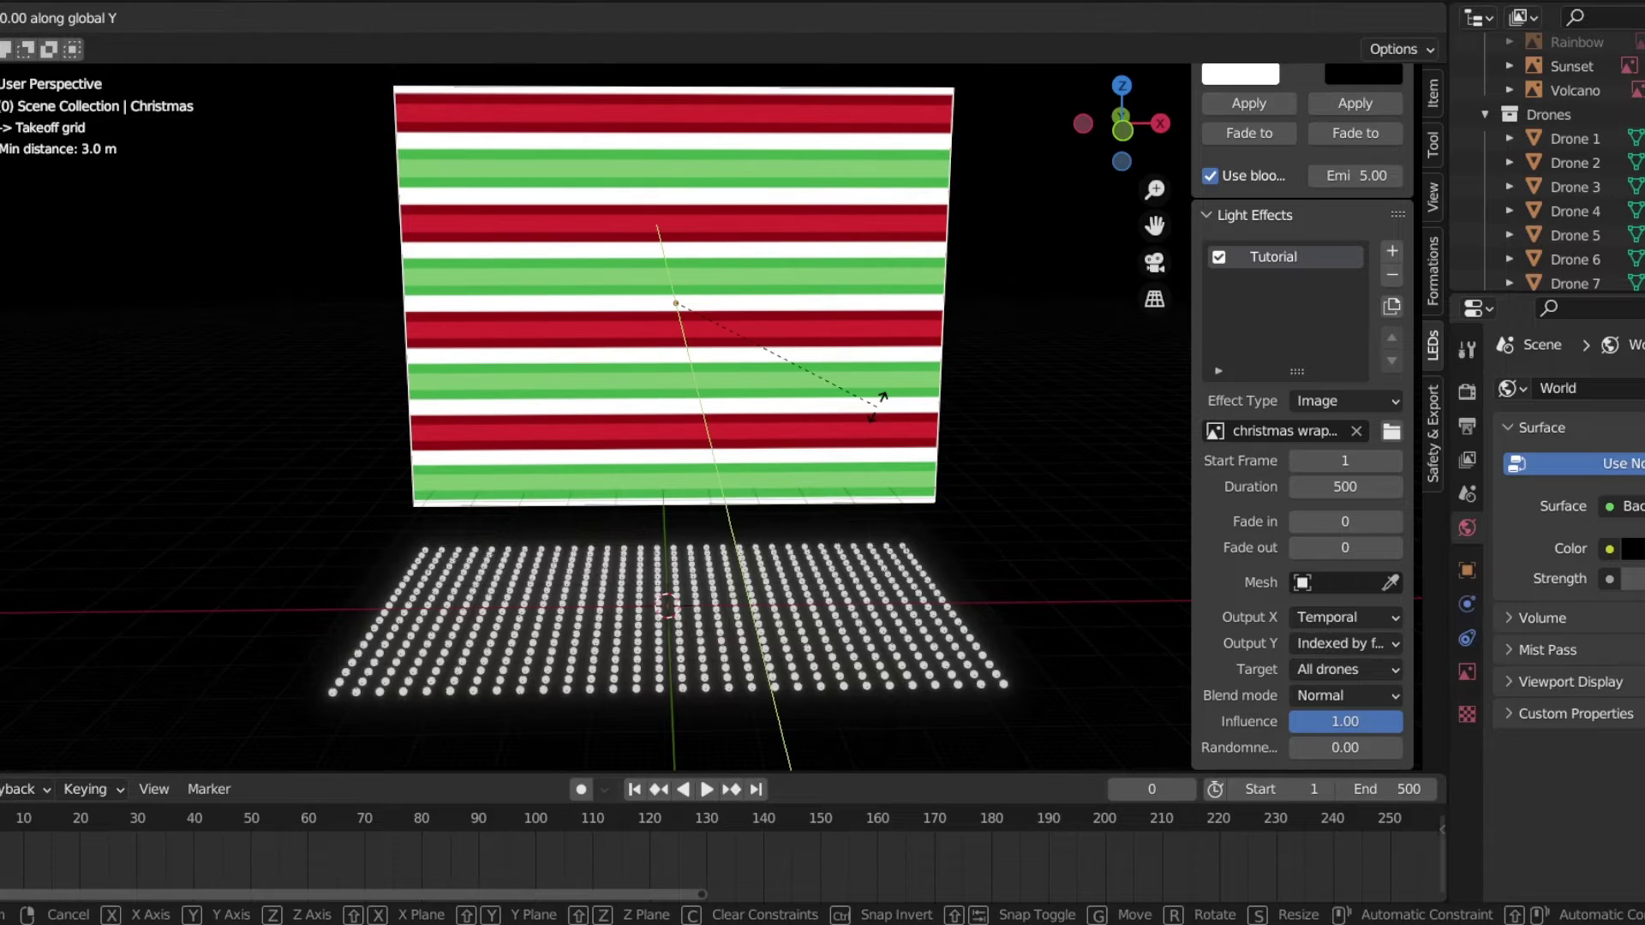
type("90")
key("Return")
Raise the rotated Christmas image along the Z axis so it sits just above the drone grid.
scroll(855, 401, "down", 4)
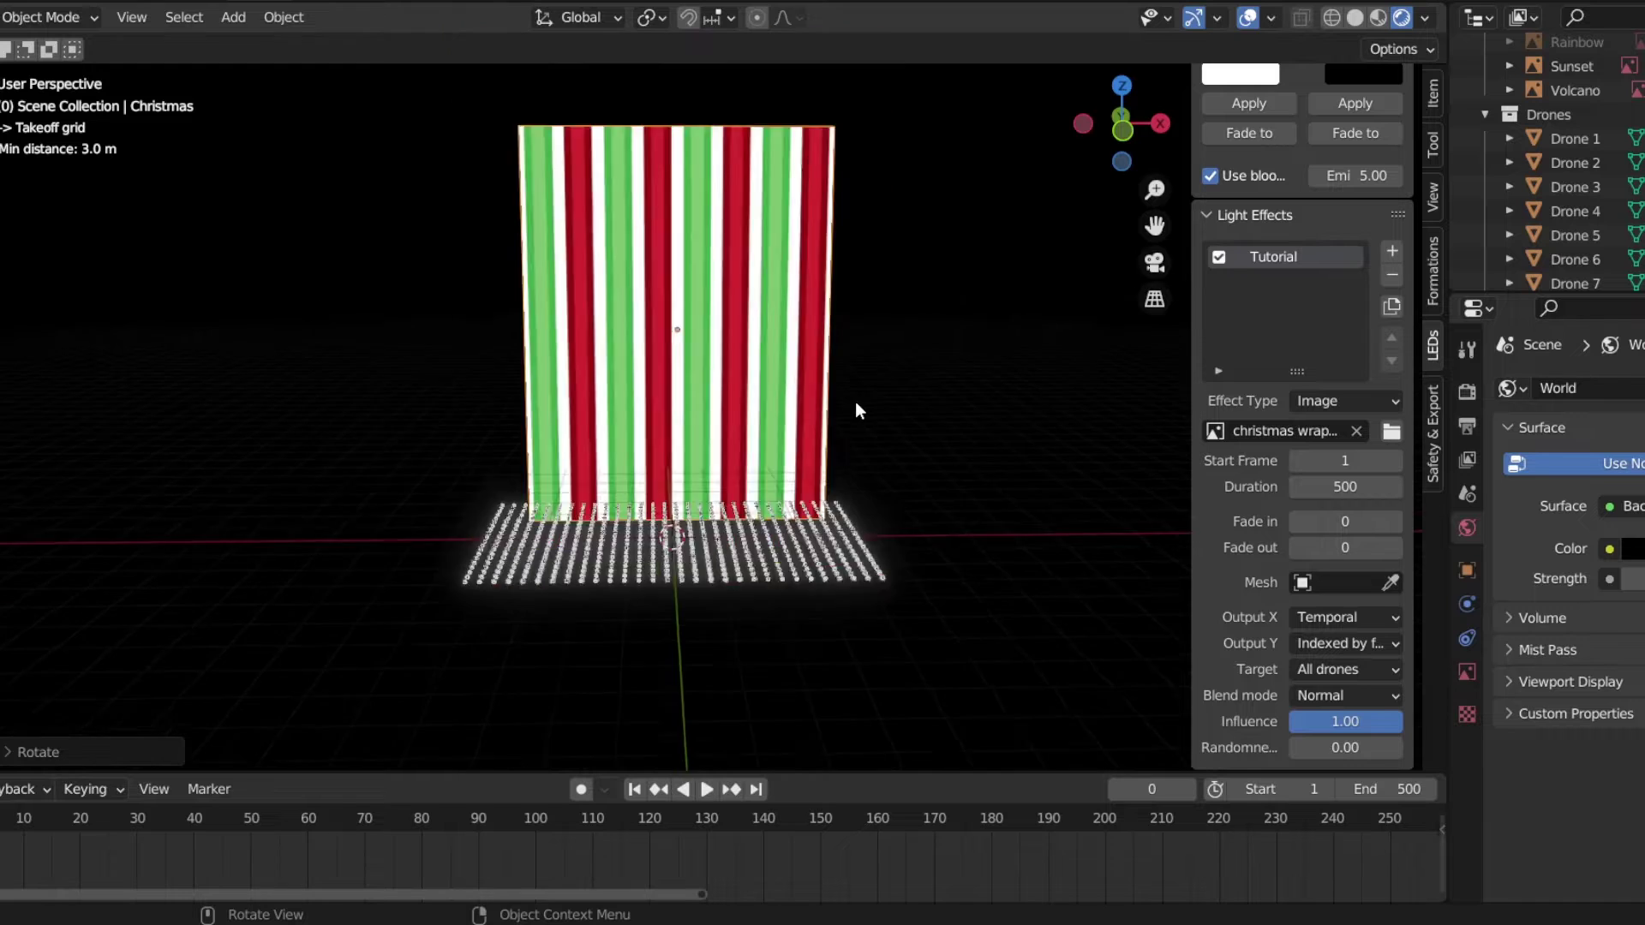
middle_click_drag(839, 431, 813, 406)
scroll(813, 406, "up", 4)
key("g")
key("z")
left_click(809, 356)
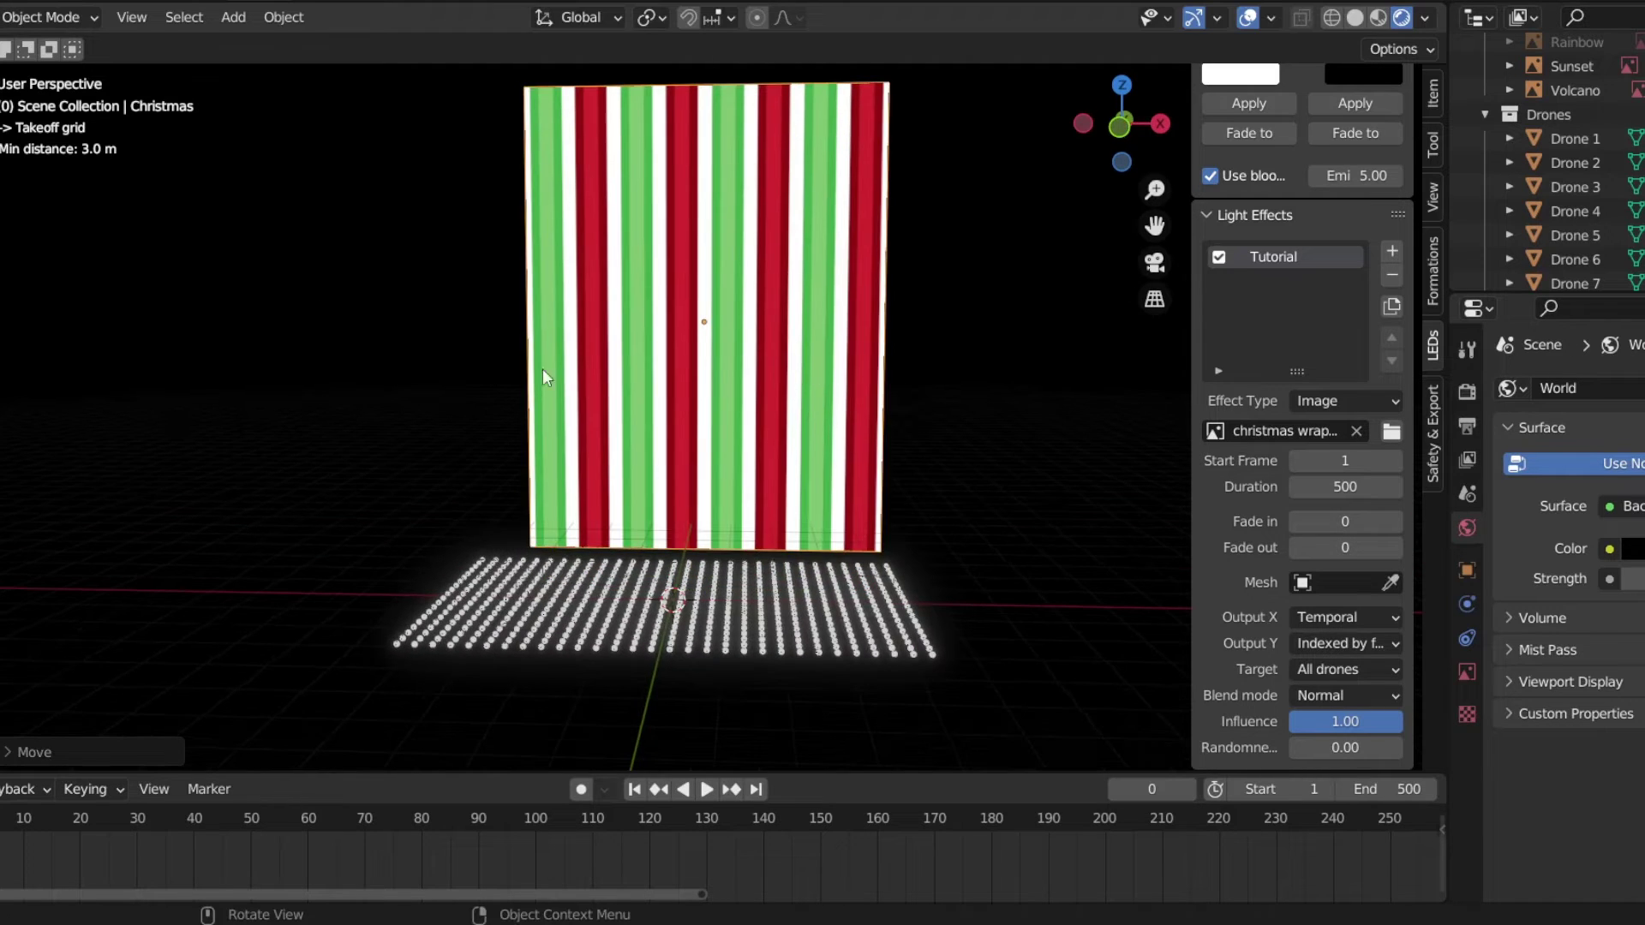
key("g")
key("Escape")
Play the animation to about frame 40 to compare the drones' colours with the Christmas stripes.
key("space")
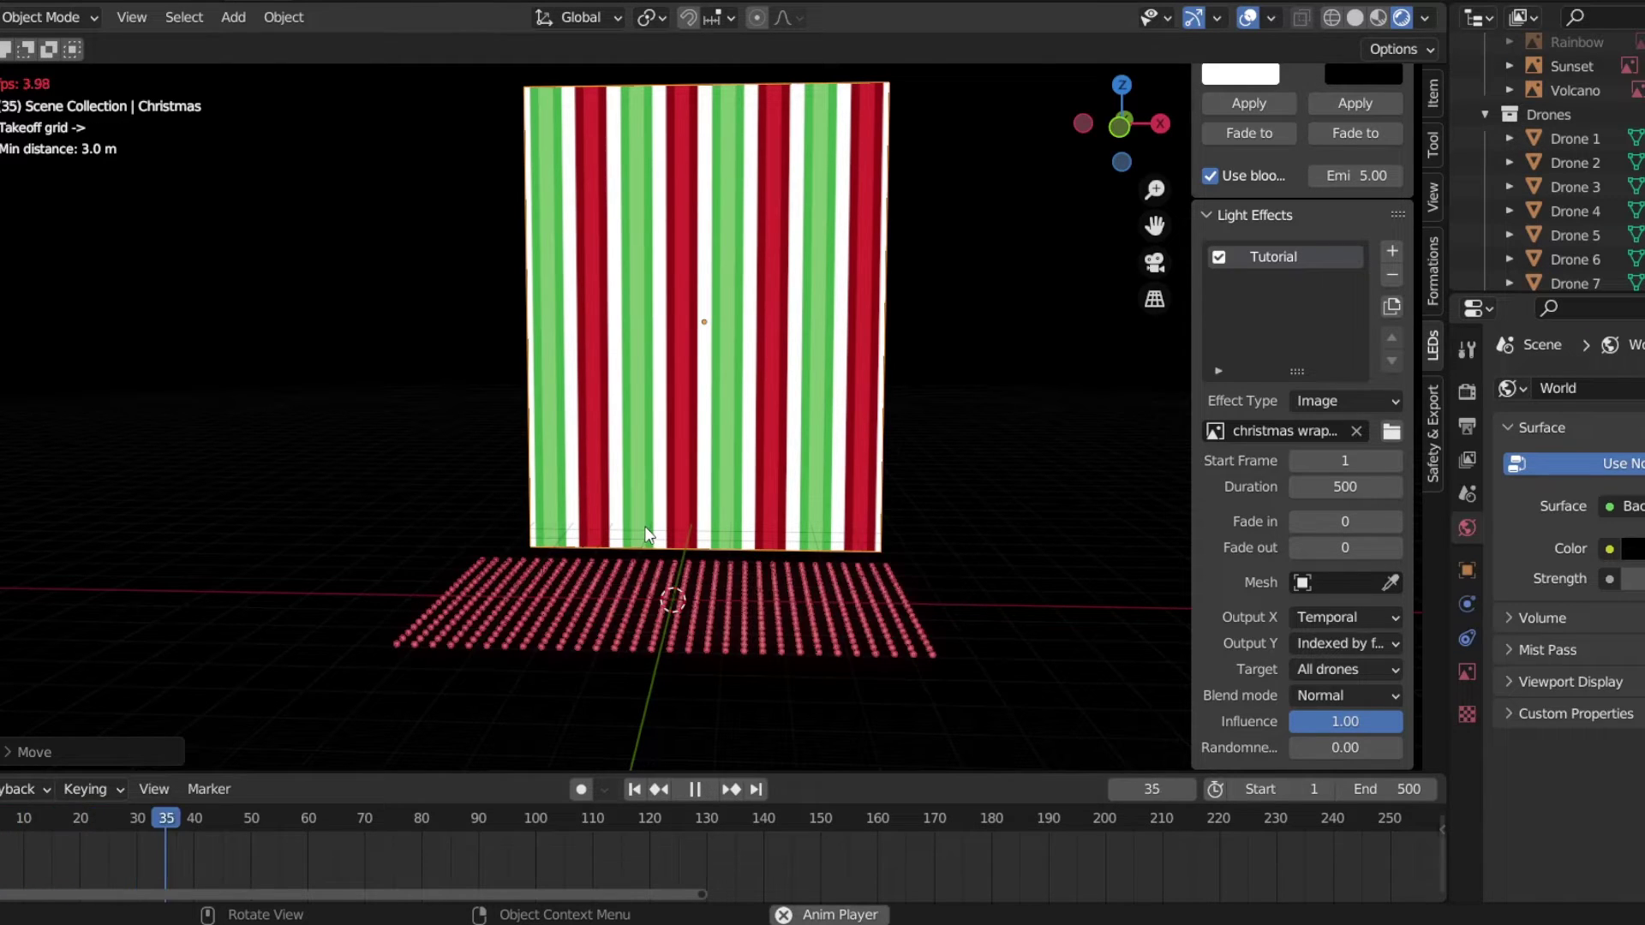
key("space")
scroll(641, 526, "up", 5)
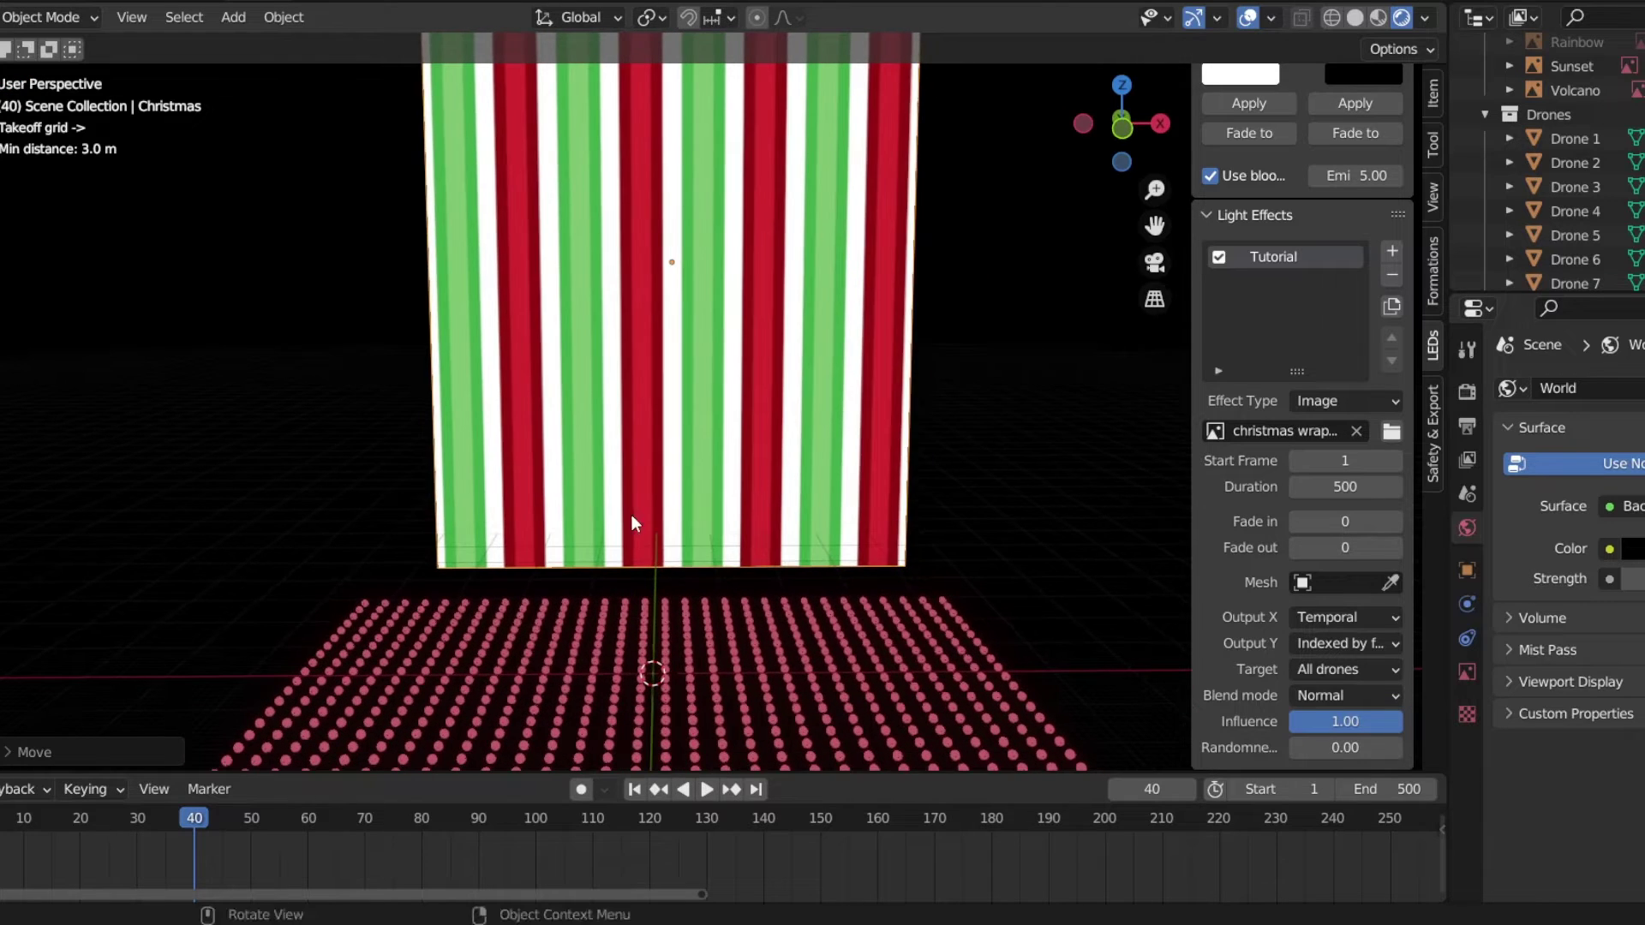
key("g")
key("x")
key("y")
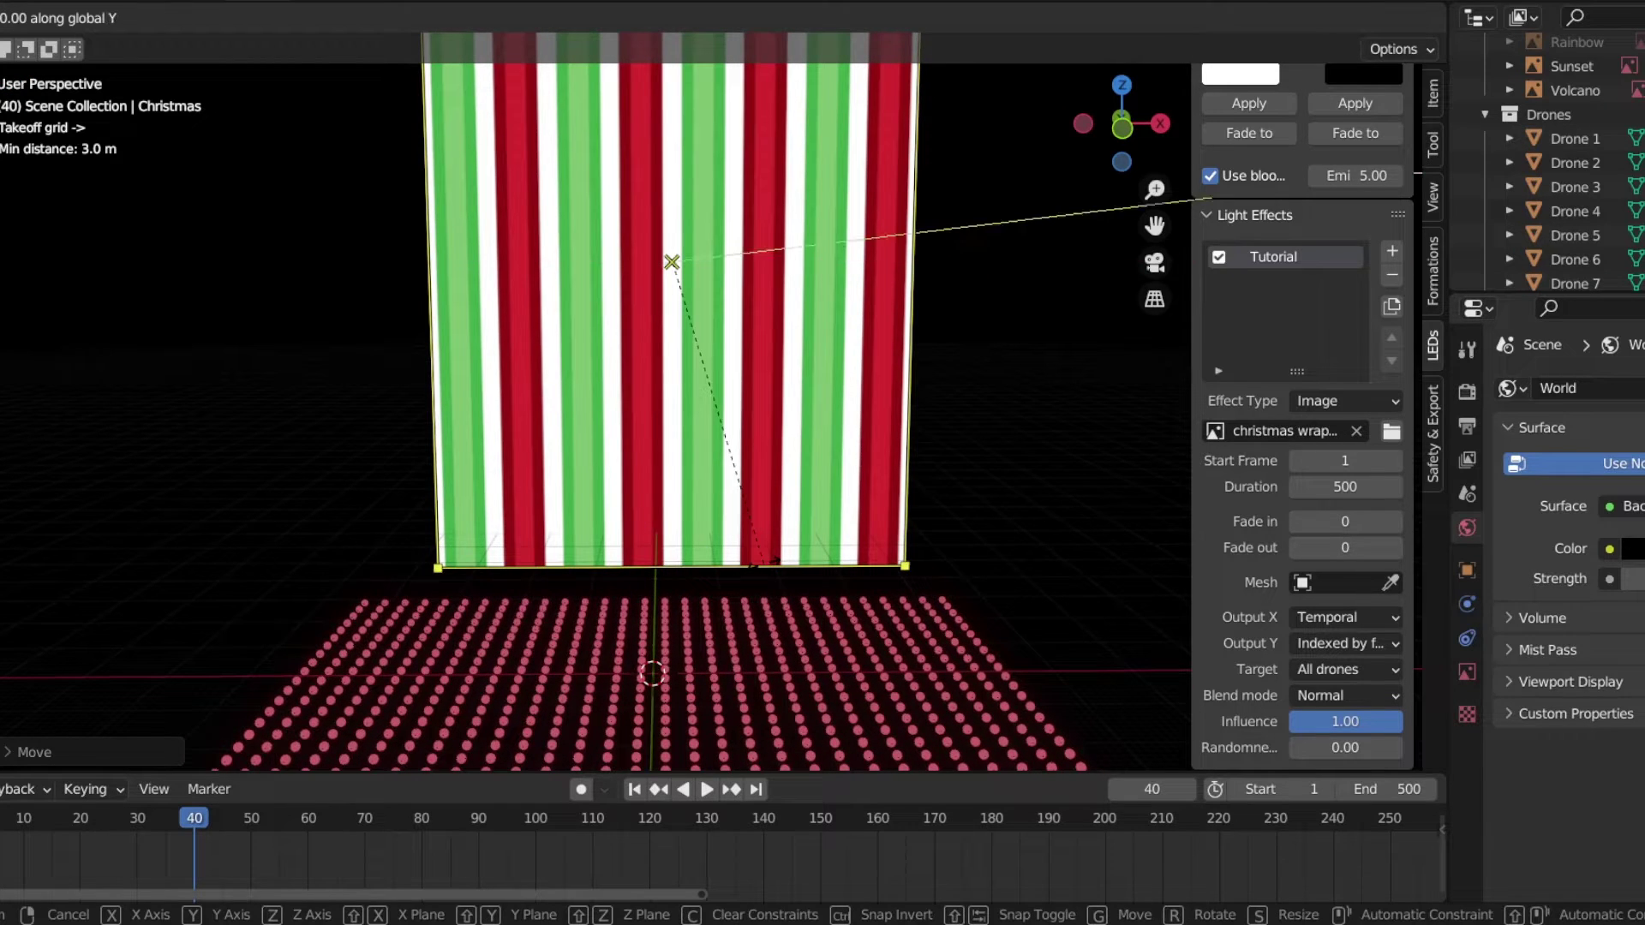
type("90")
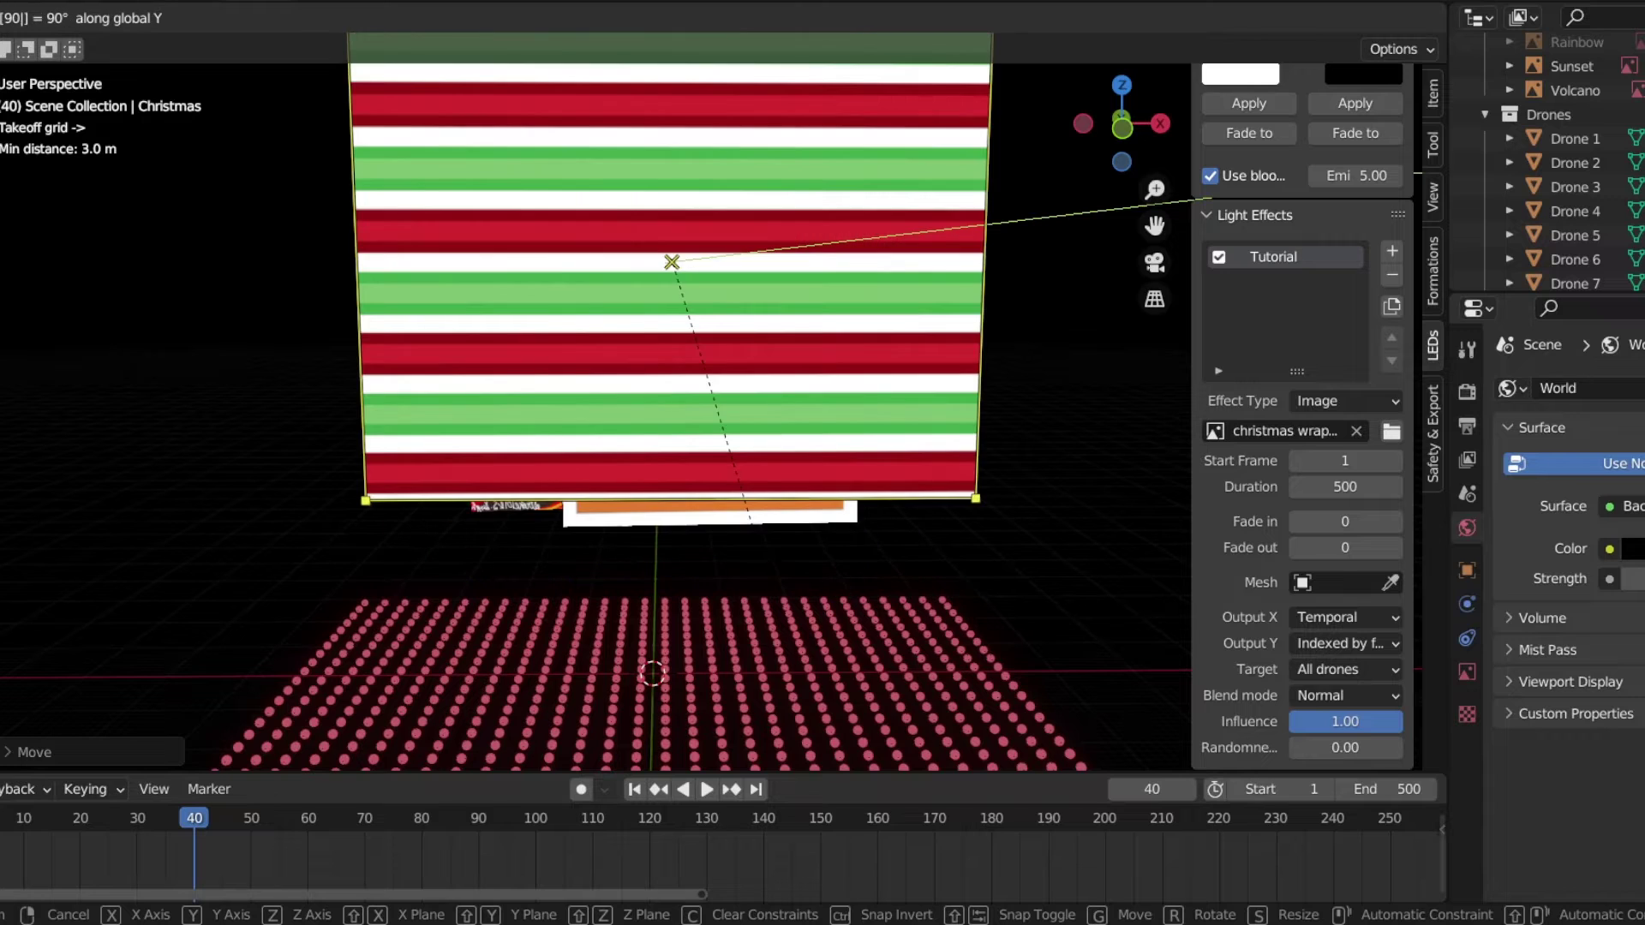
key("Escape")
Rotate the Christmas image 180° about the global Y axis to reverse its stripe order.
type("ry")
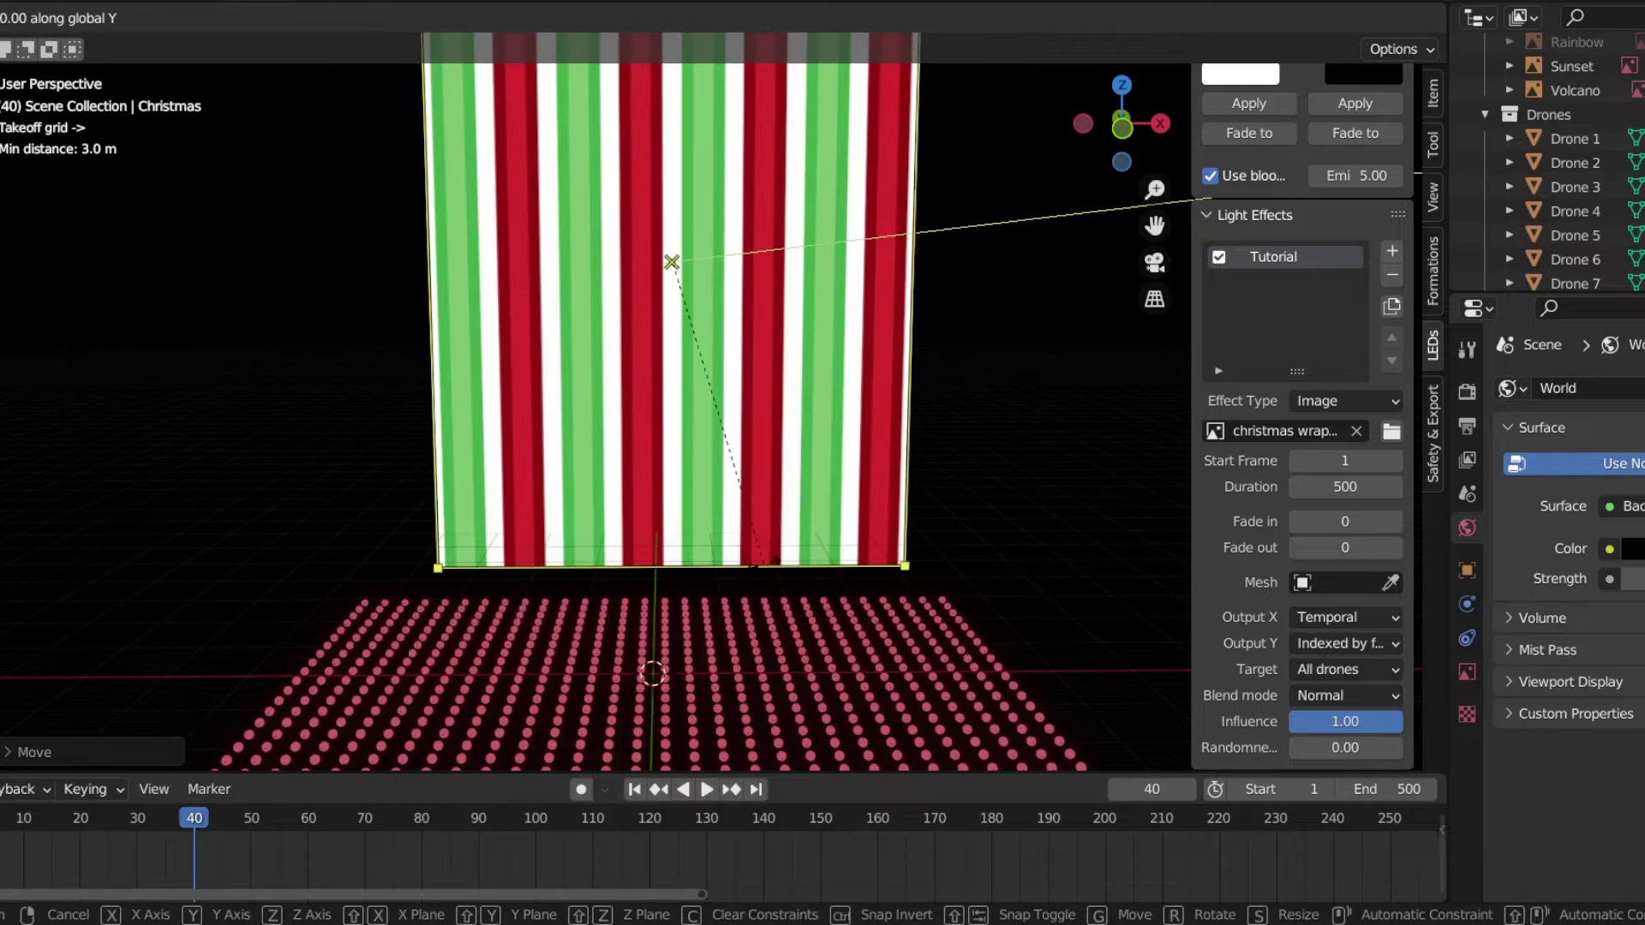
type("180")
key("Return")
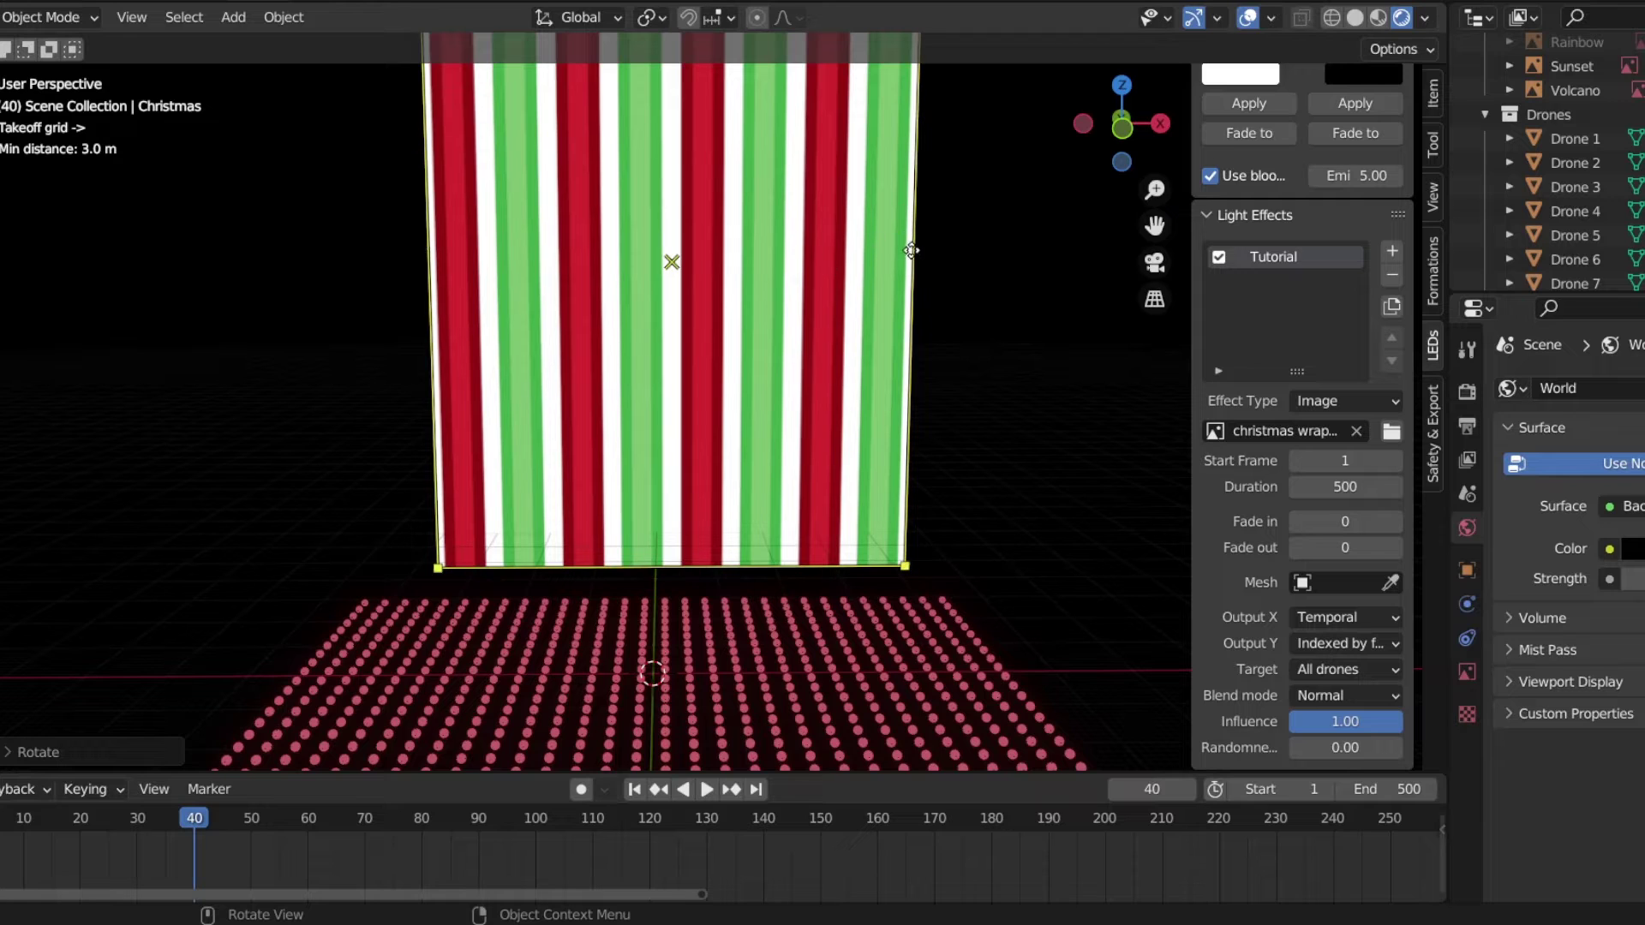
Return to frame 0 and play to frame 28 to check the drone colours against the reversed stripes.
scroll(809, 356, "down", 1)
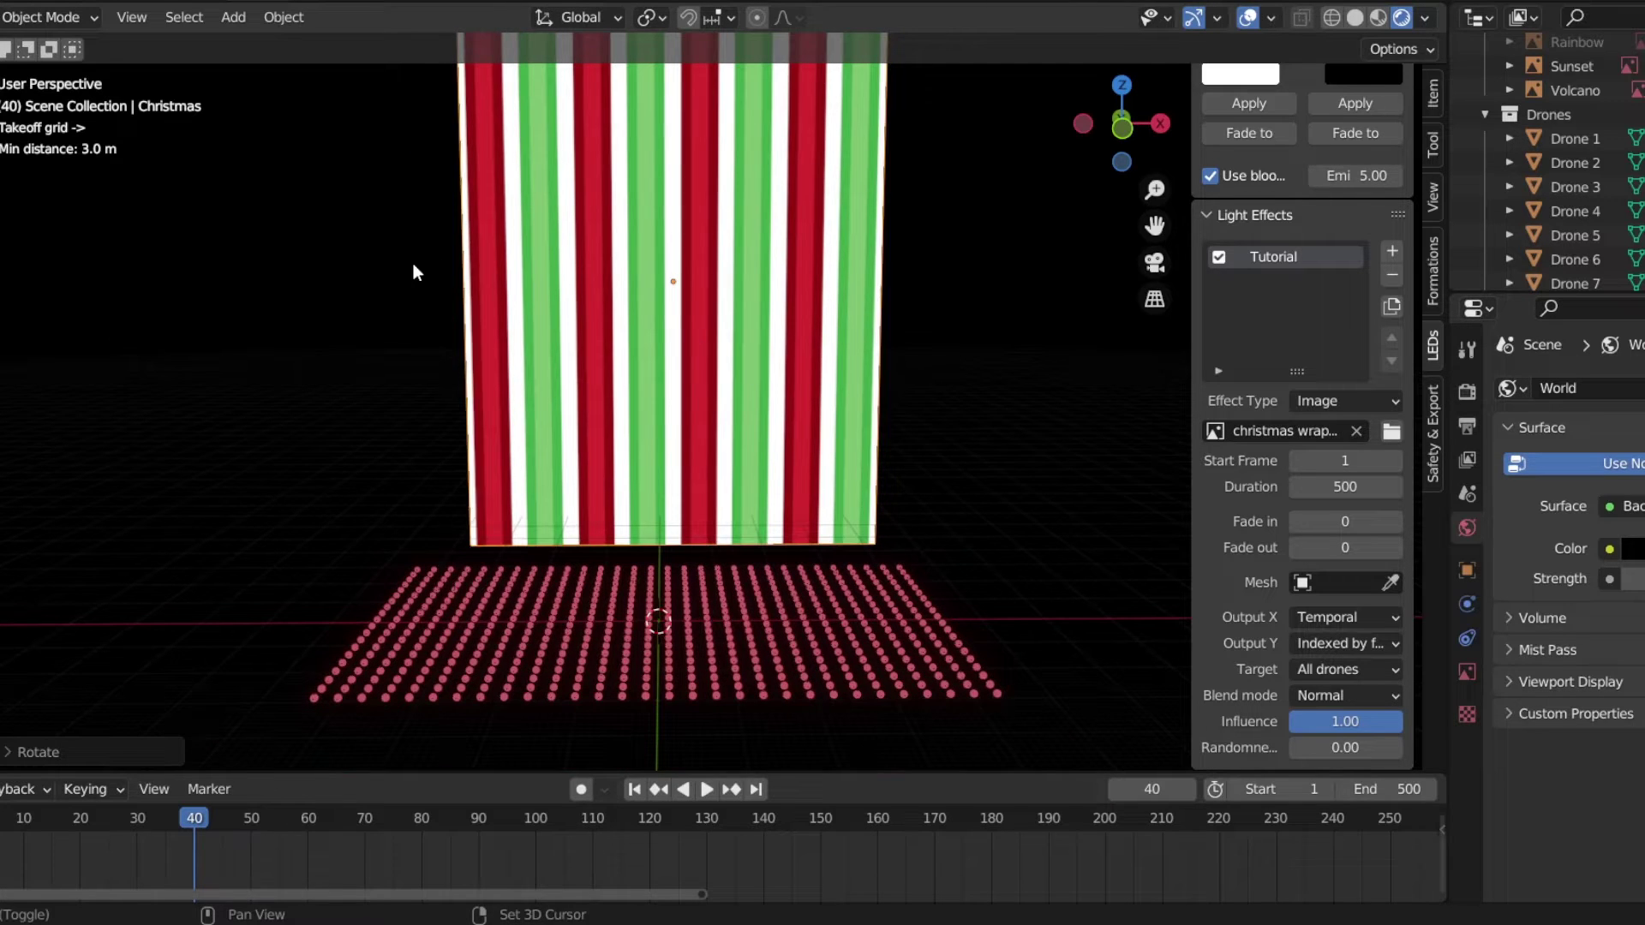
left_click_drag(193, 826, 12, 814)
key("Escape")
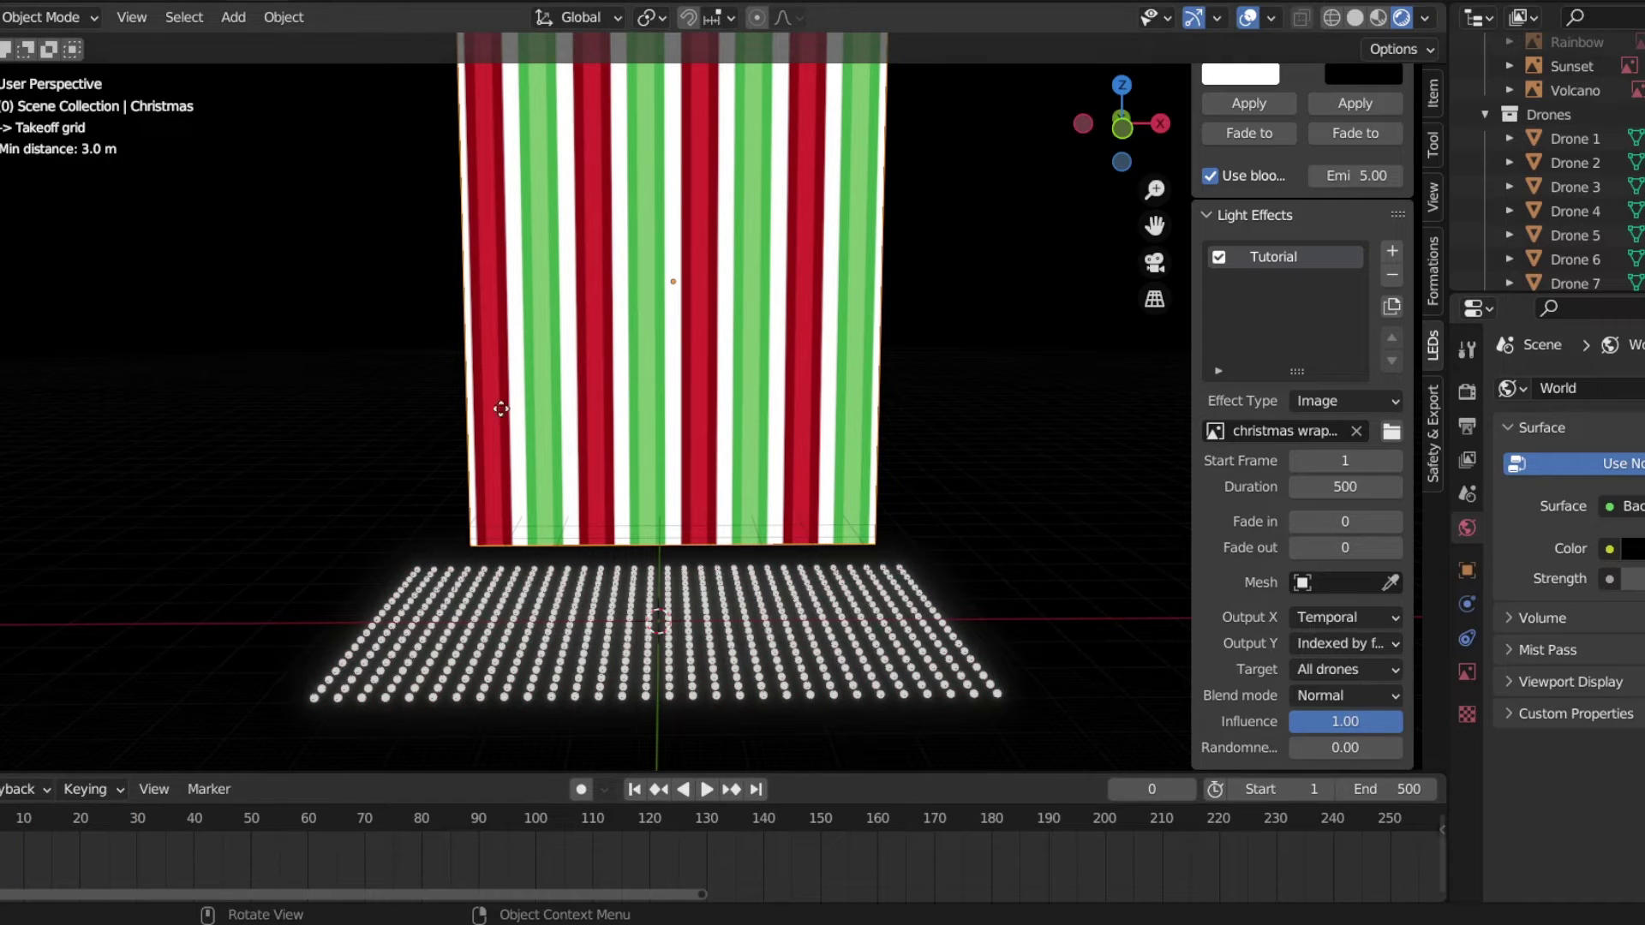
left_click(482, 391)
key("space")
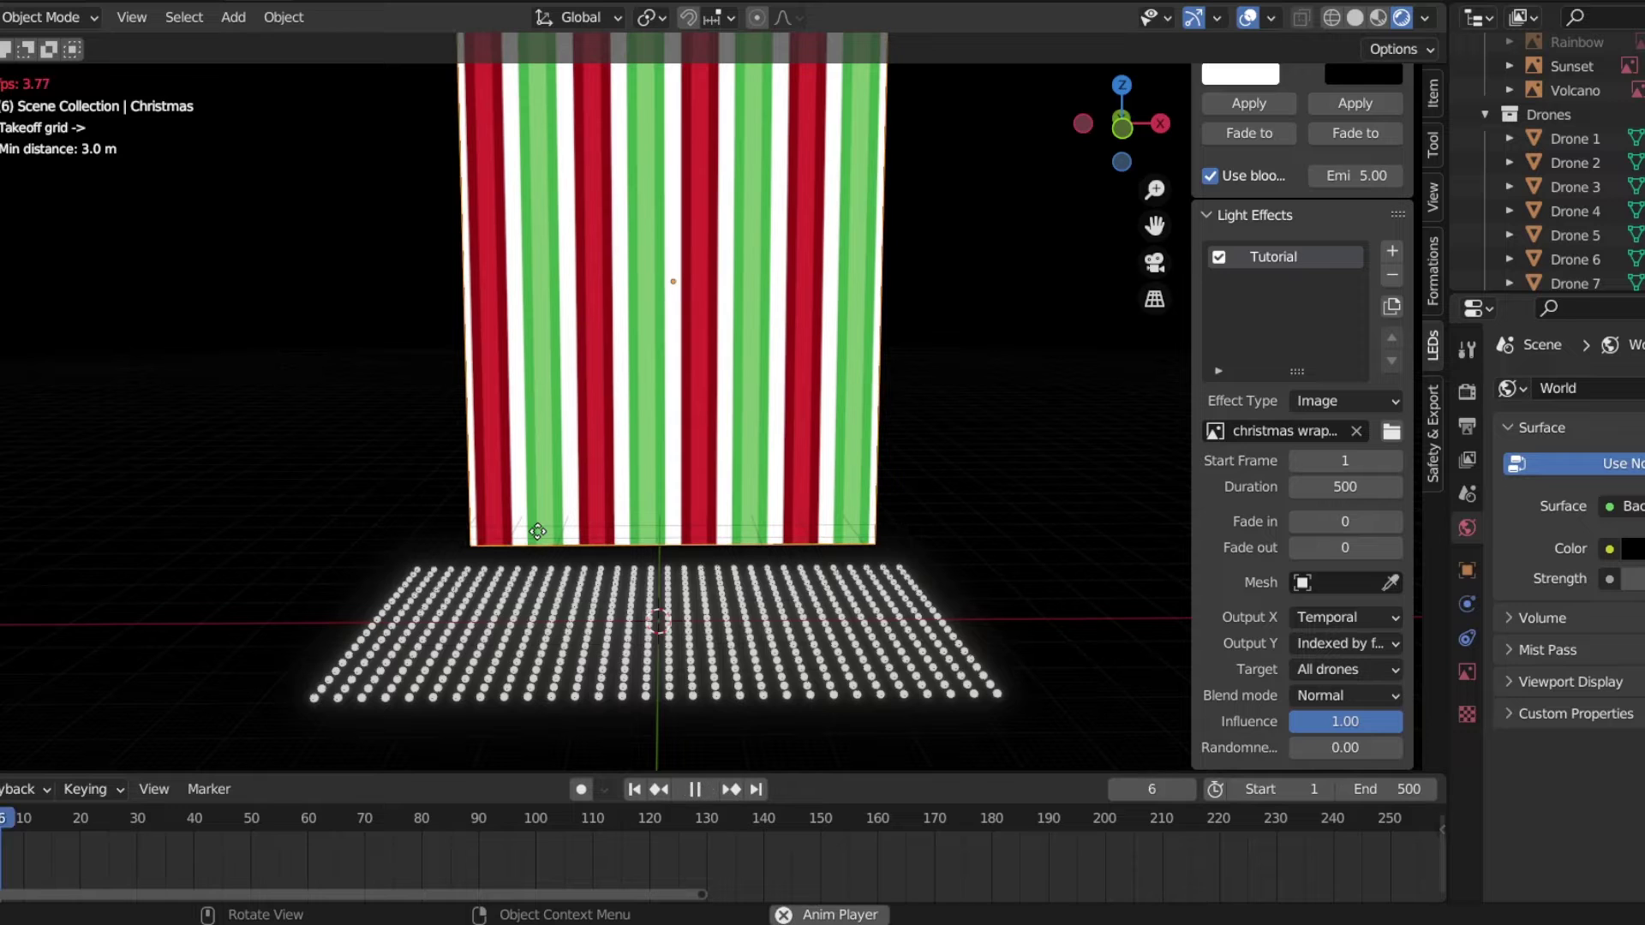
scroll(482, 549, "up", 5)
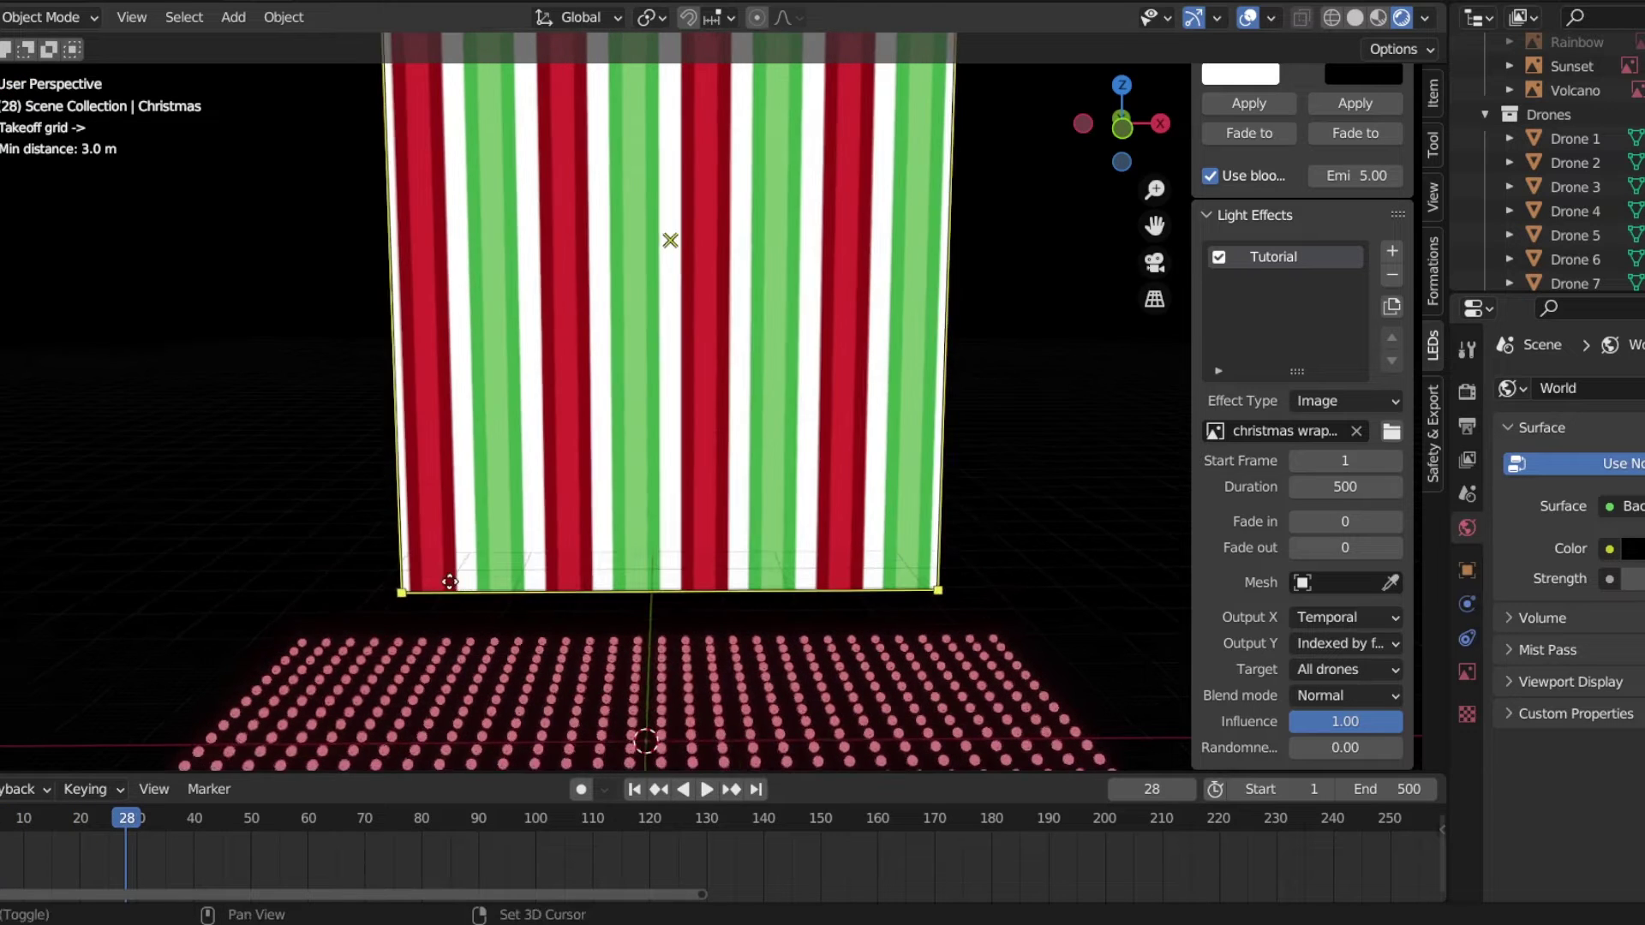
scroll(442, 545, "down", 3)
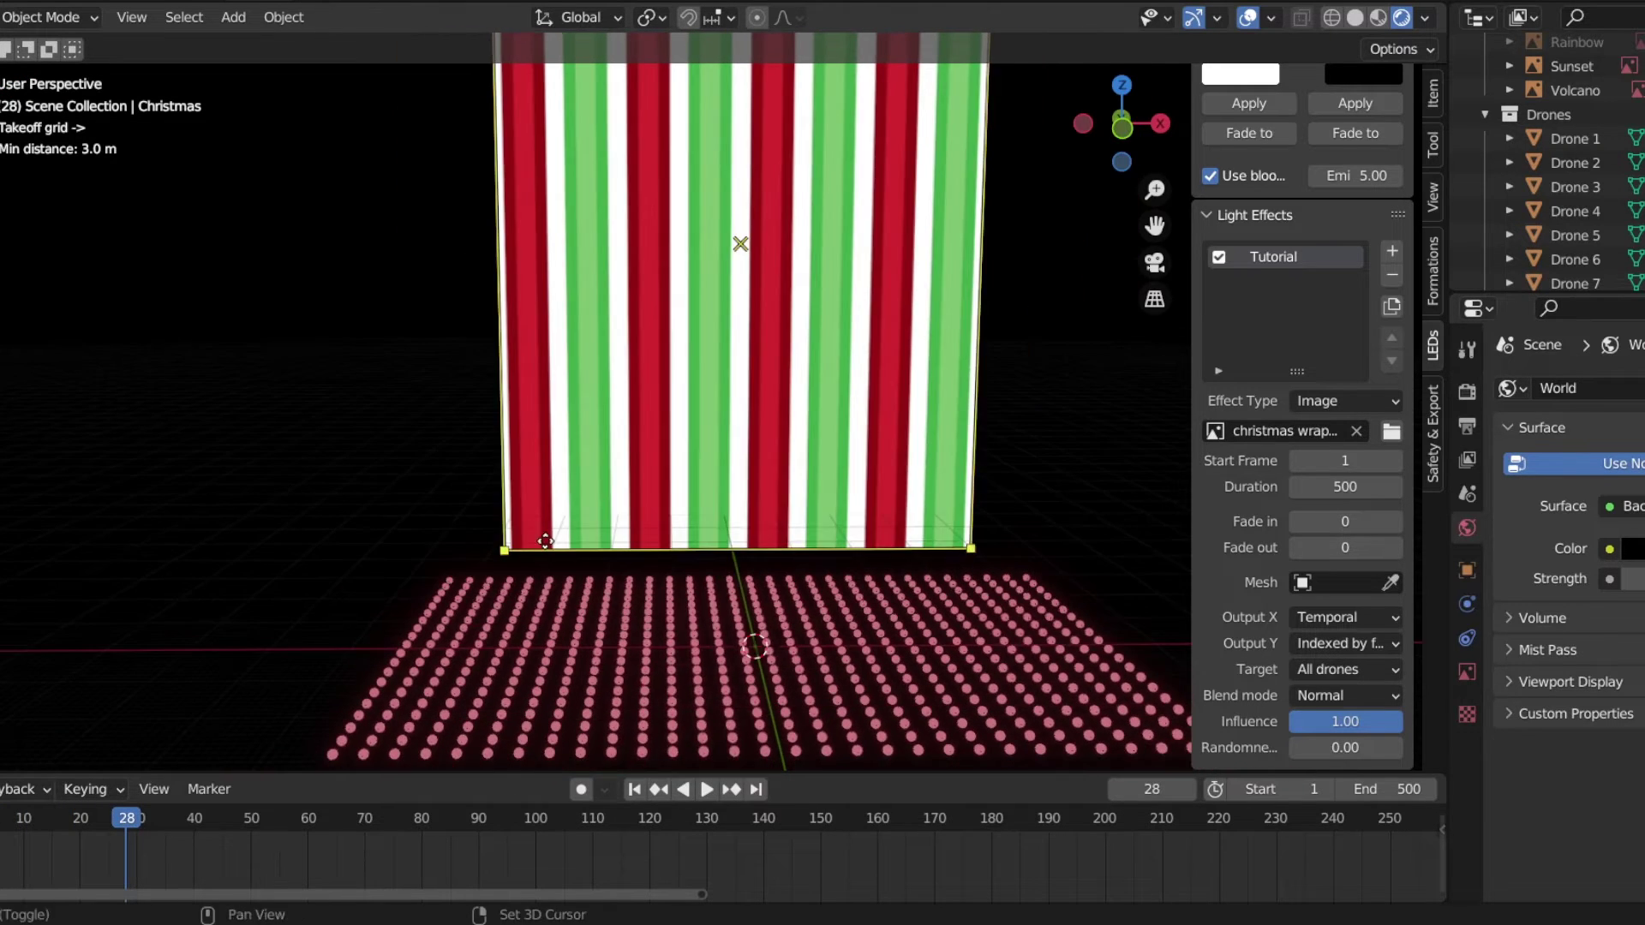
Rewind to the start and play the animation to frame 139, examining the drones' colour changes stripe by stripe.
middle_click_drag(545, 538, 501, 440, "shift")
middle_click_drag(651, 491, 611, 516)
scroll(610, 516, "down", 2)
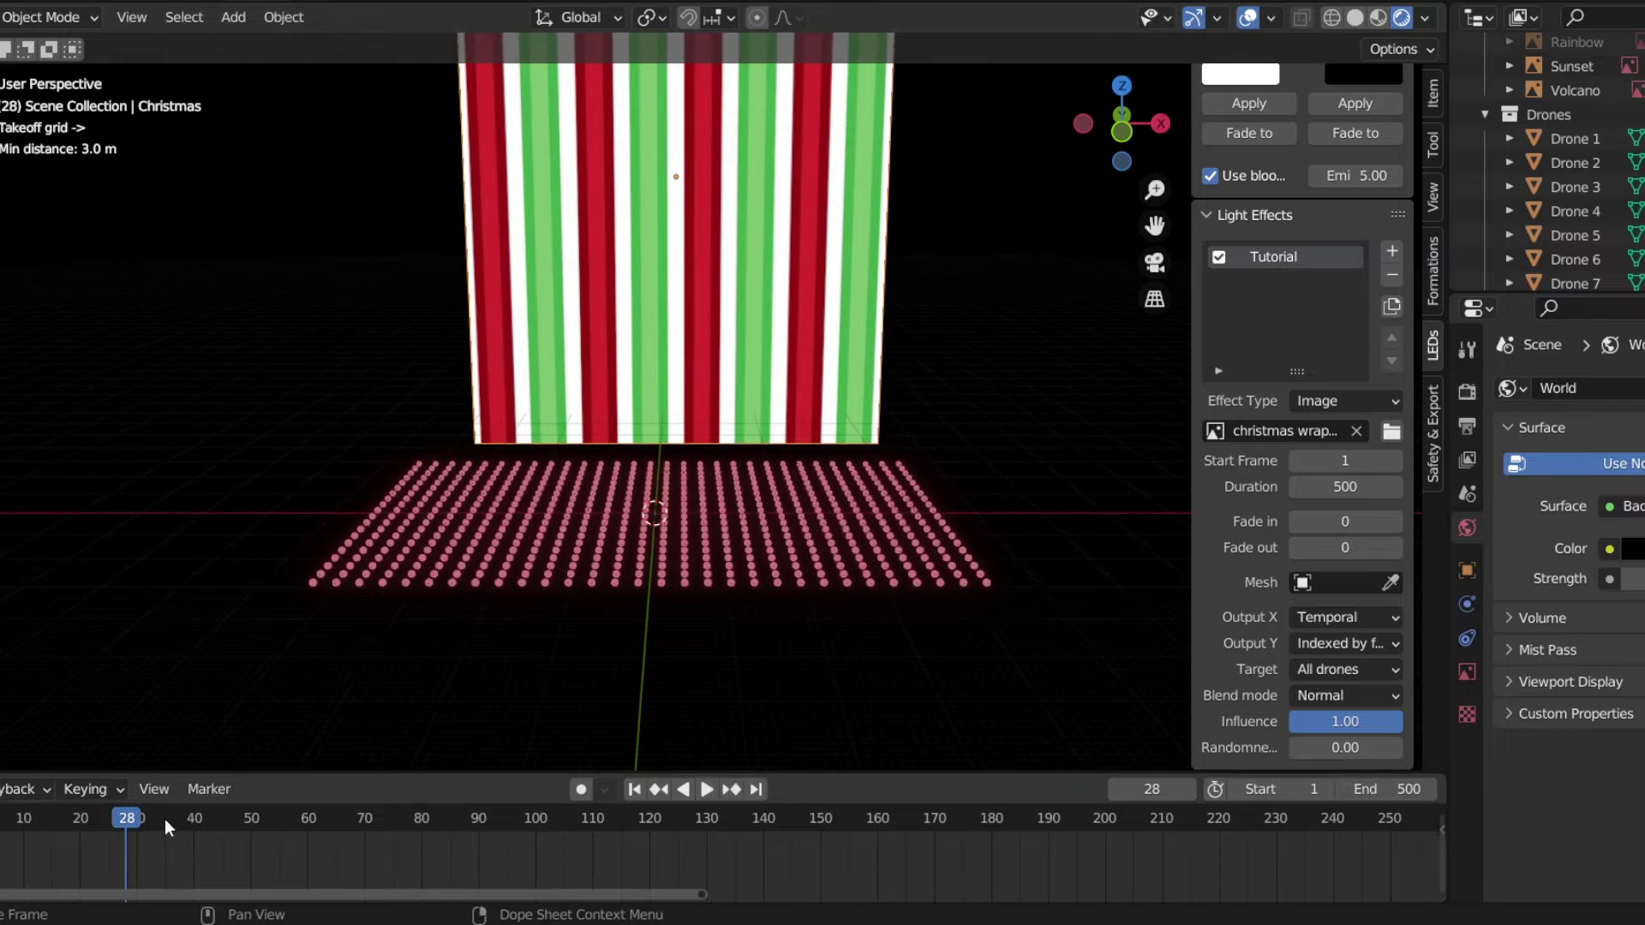
left_click_drag(131, 819, 1, 818)
key("space")
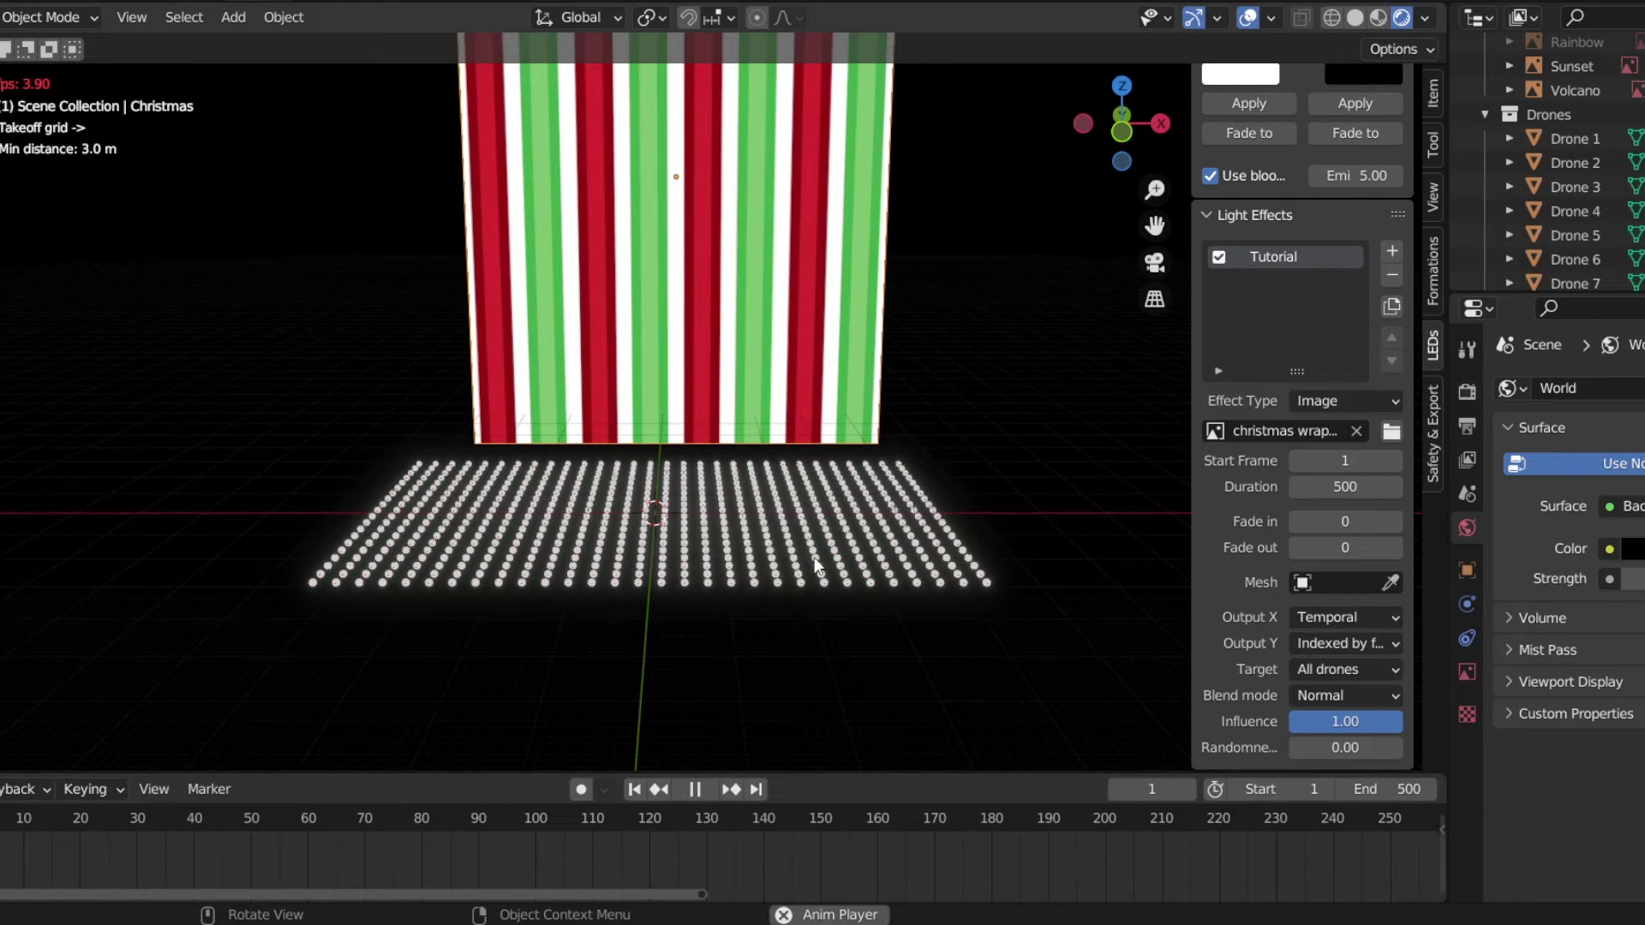
scroll(1013, 584, "up", 1)
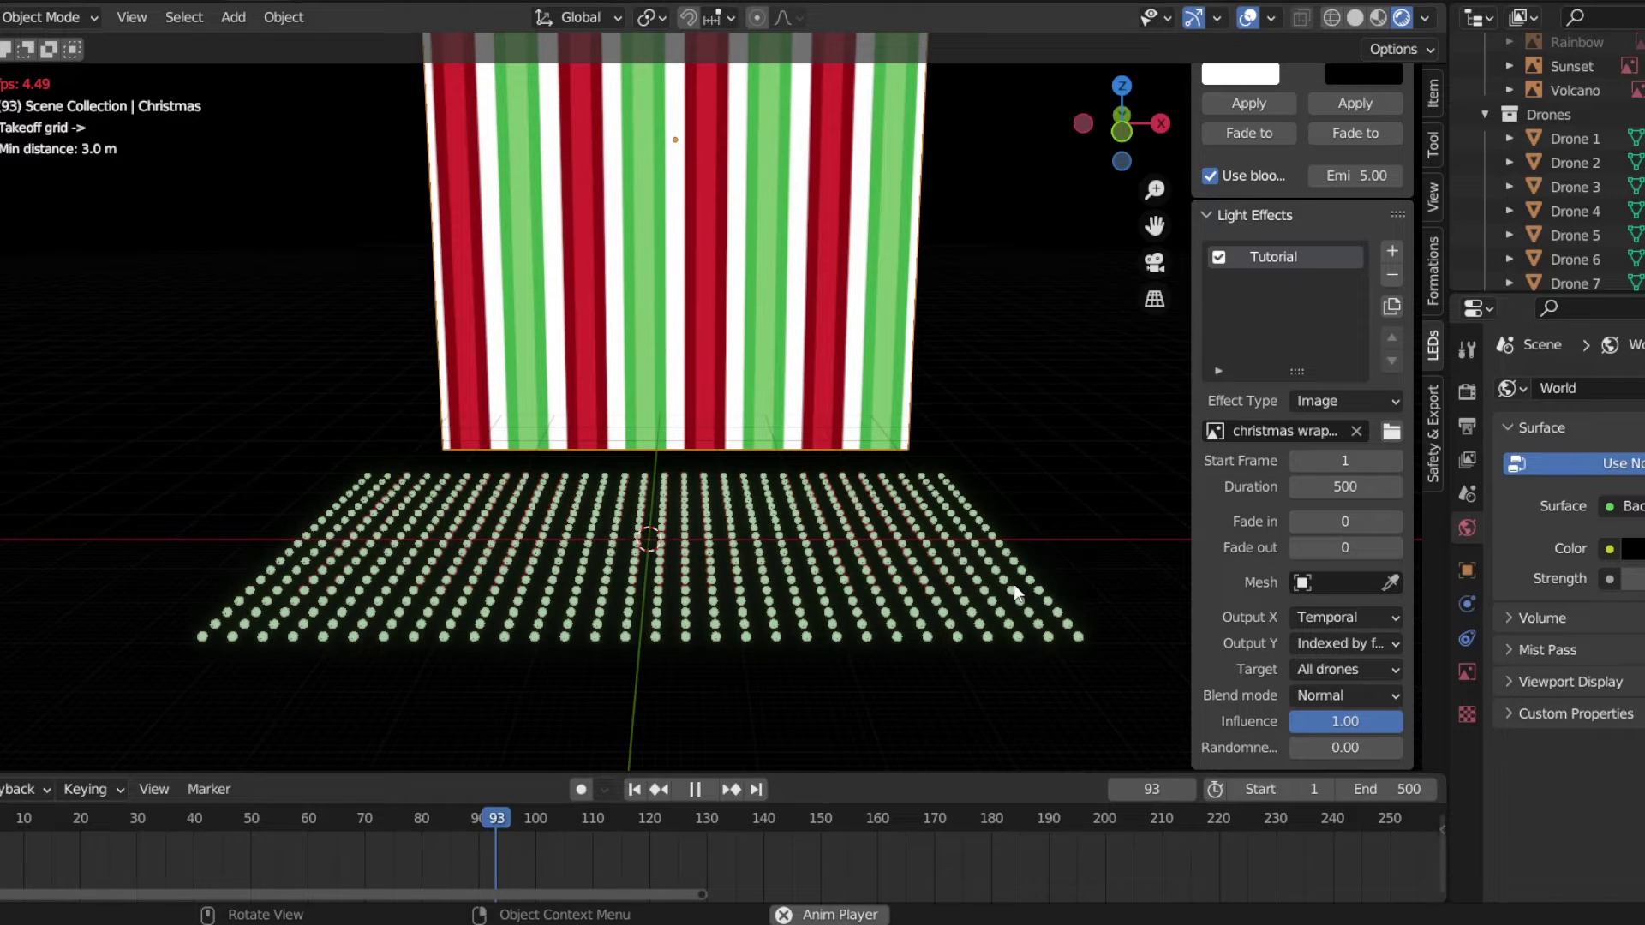
key("space")
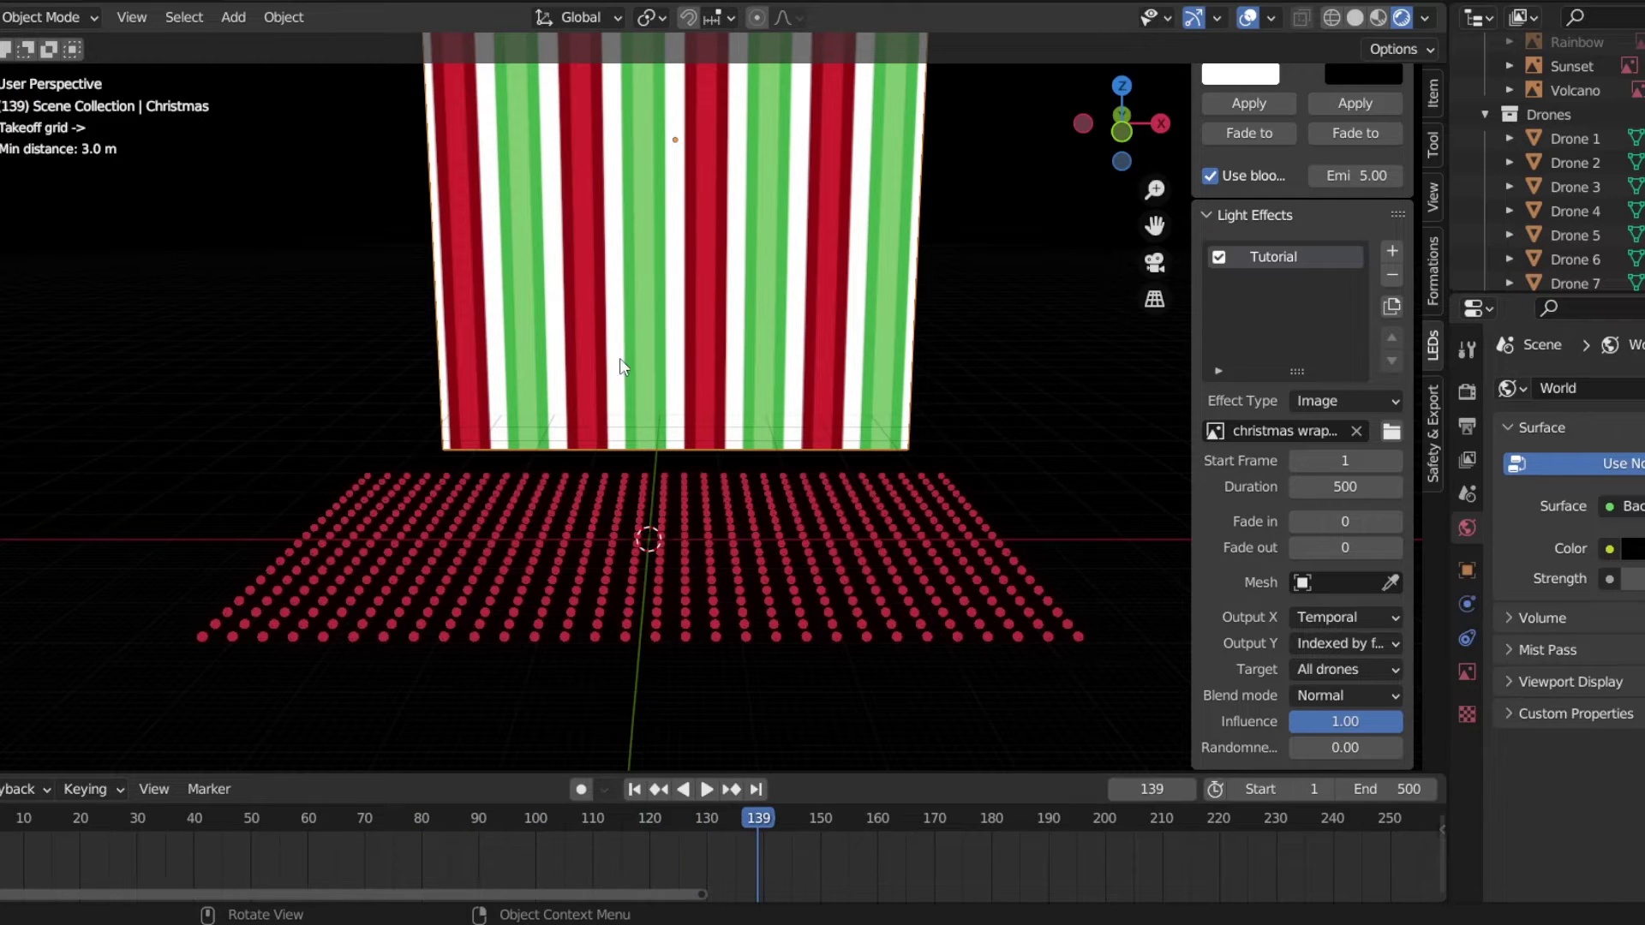
Continue the animation in short runs from frame 139 to frame 229 to follow the remaining stripe colours.
middle_click_drag(620, 358, 648, 507, "shift")
scroll(648, 507, "down", 2)
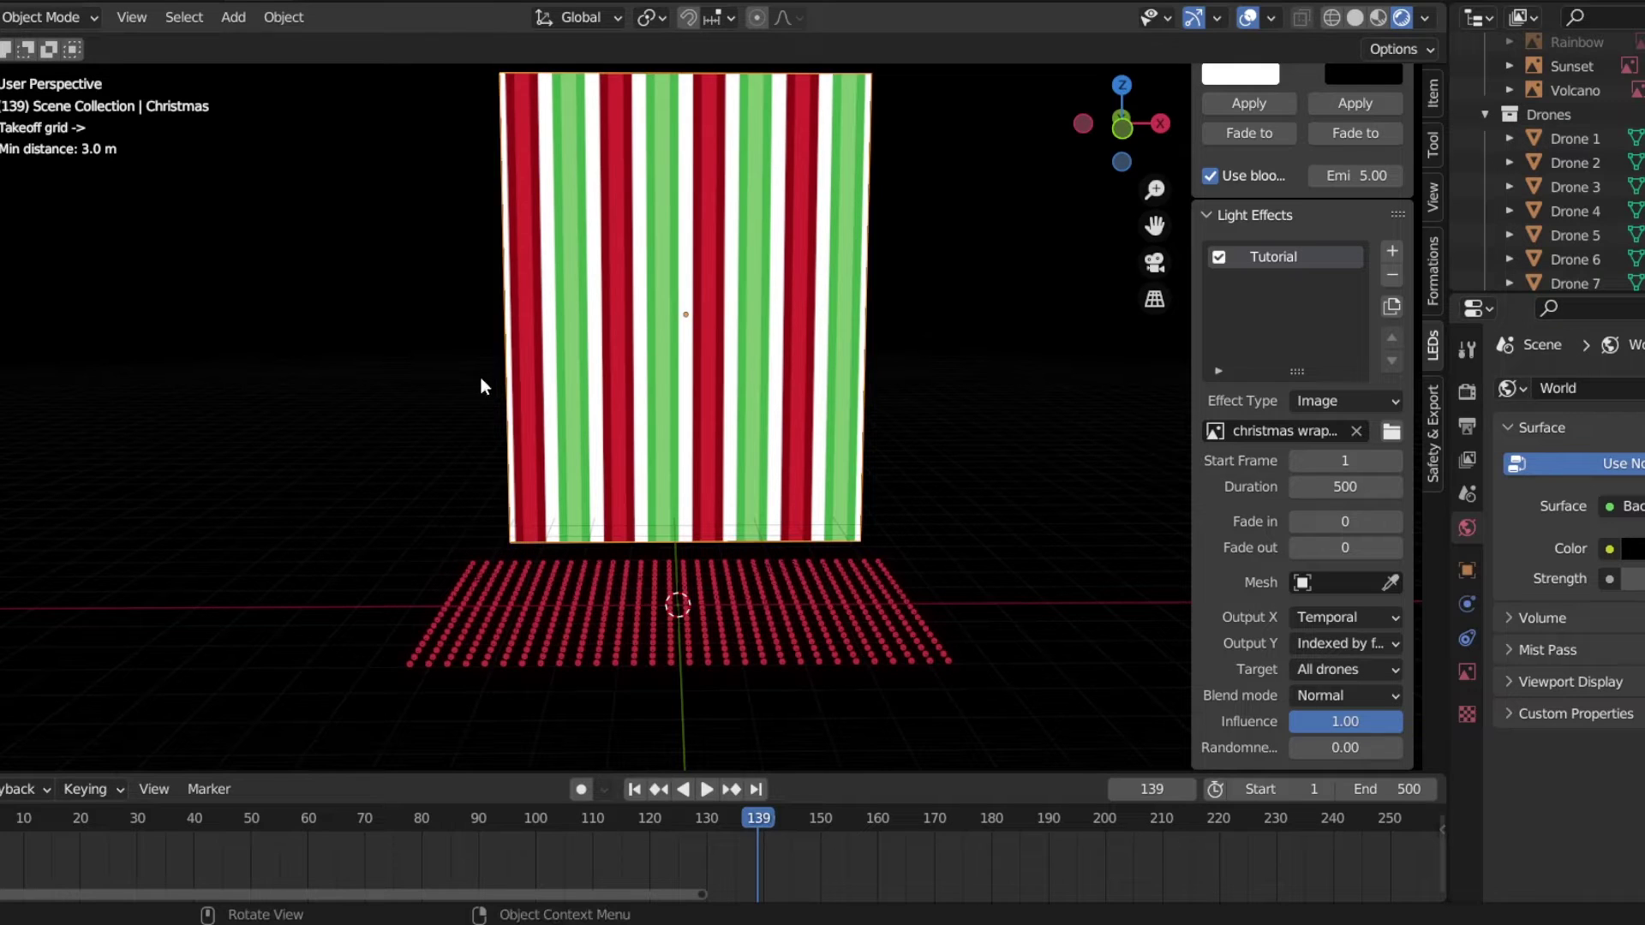
left_click(524, 377)
key("space")
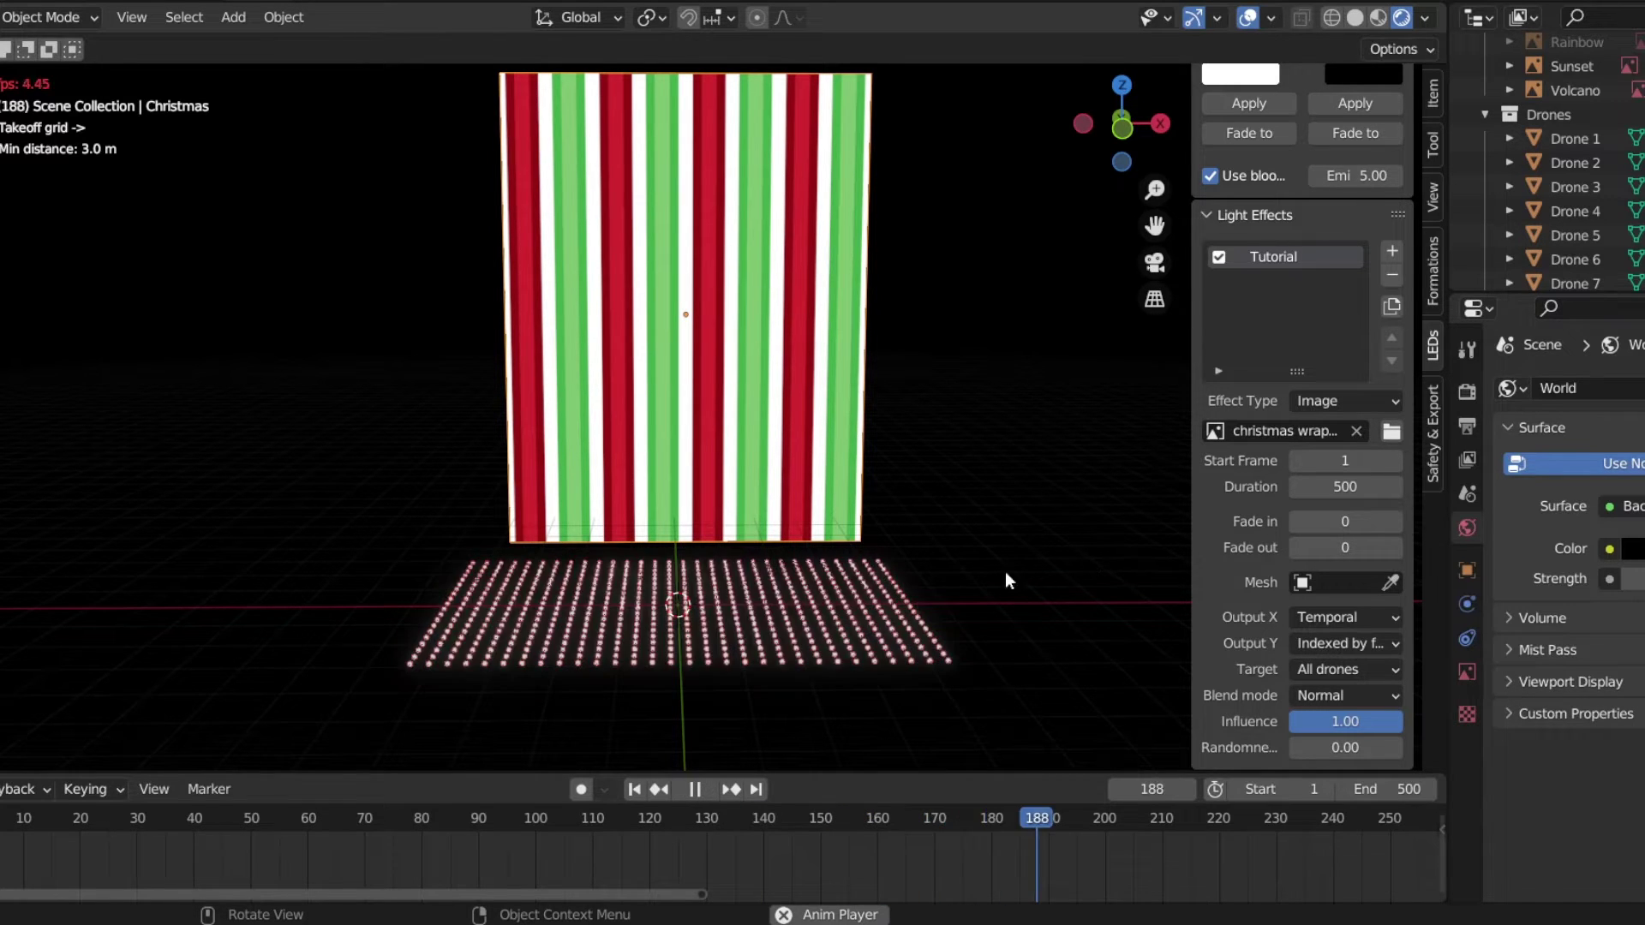
key("space")
scroll(677, 549, "up", 1)
key("space")
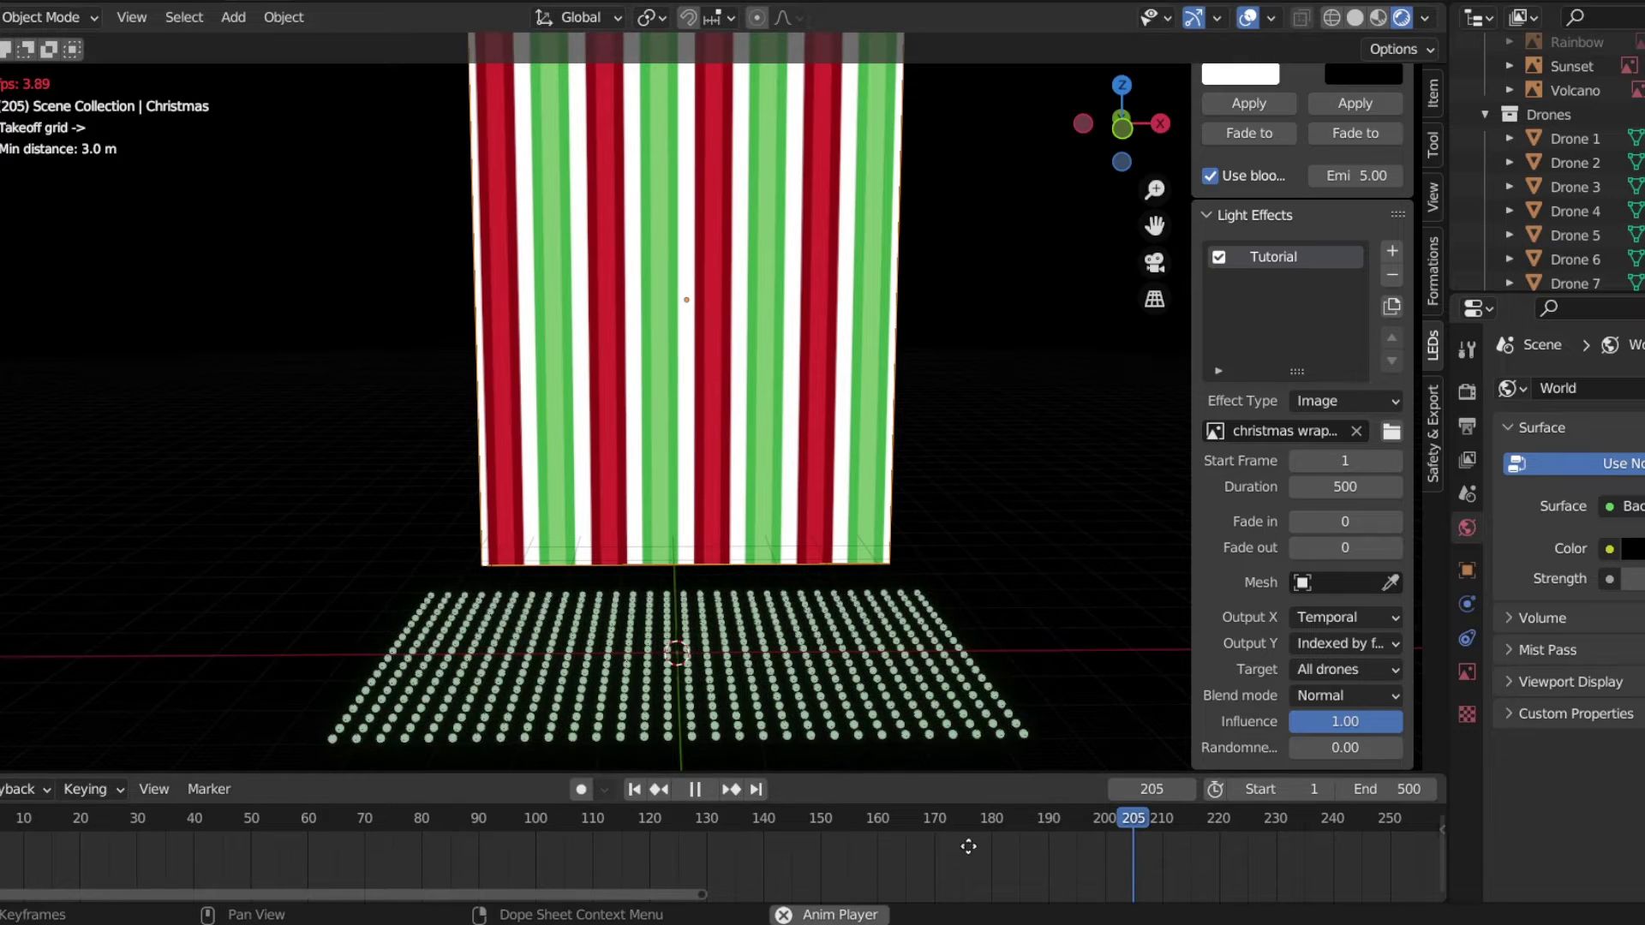
key("space")
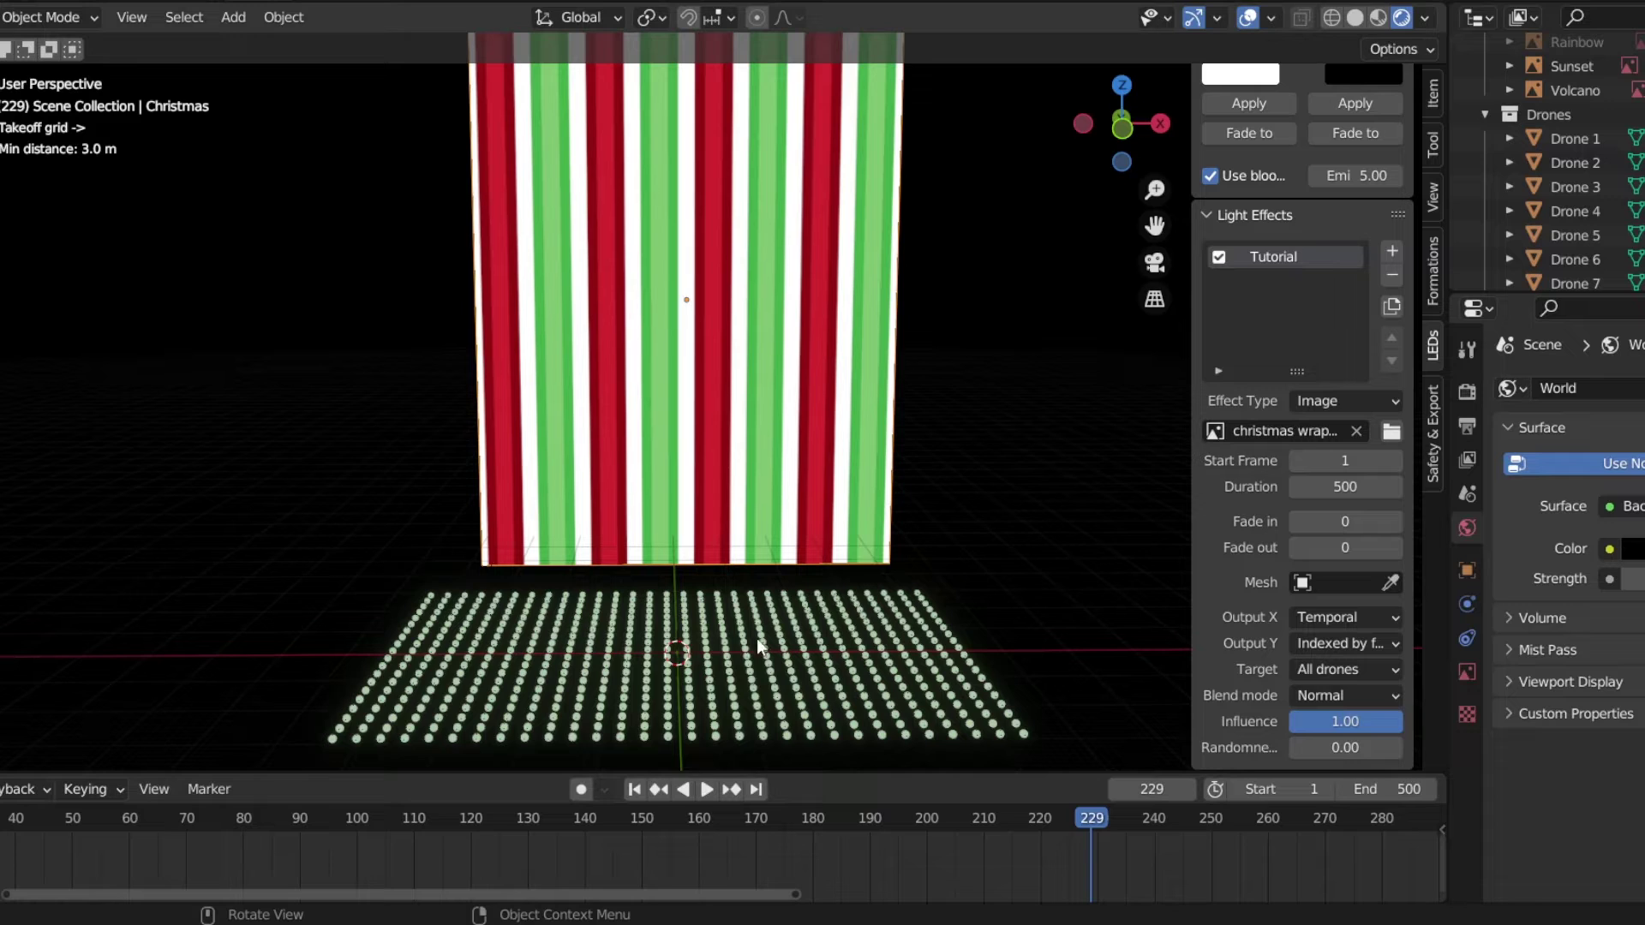
Play the animation from frame 229 to frame 294 to follow the remaining stripe colours on the drones.
middle_click_drag(1093, 841, 872, 838)
scroll(882, 835, "down", 2)
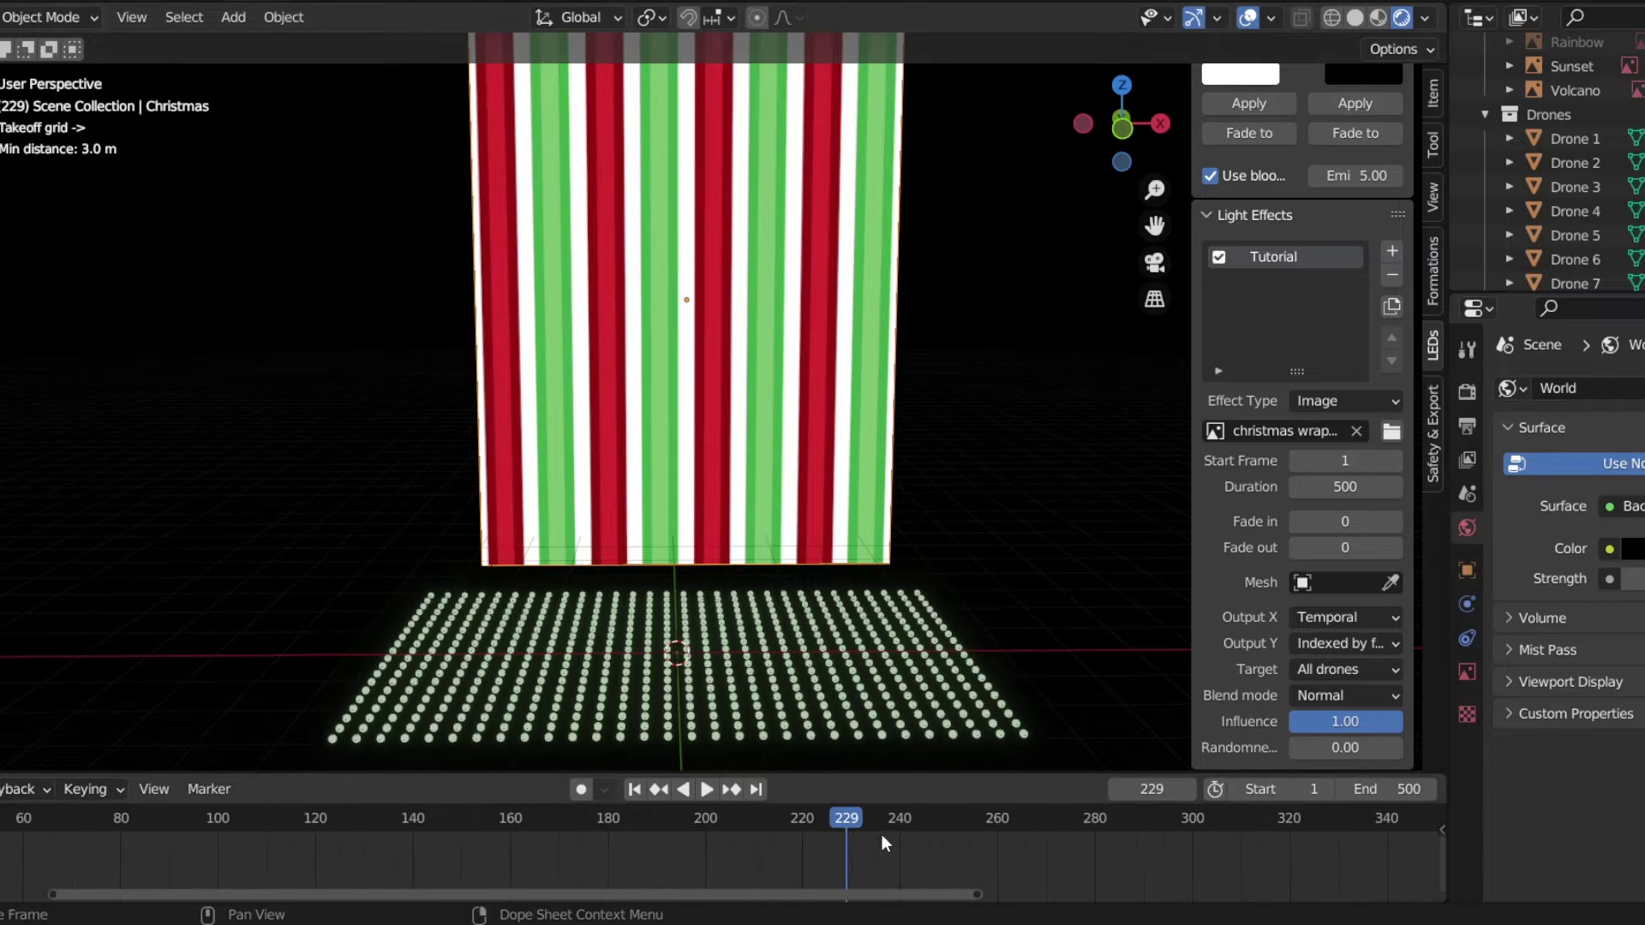
left_click(713, 792)
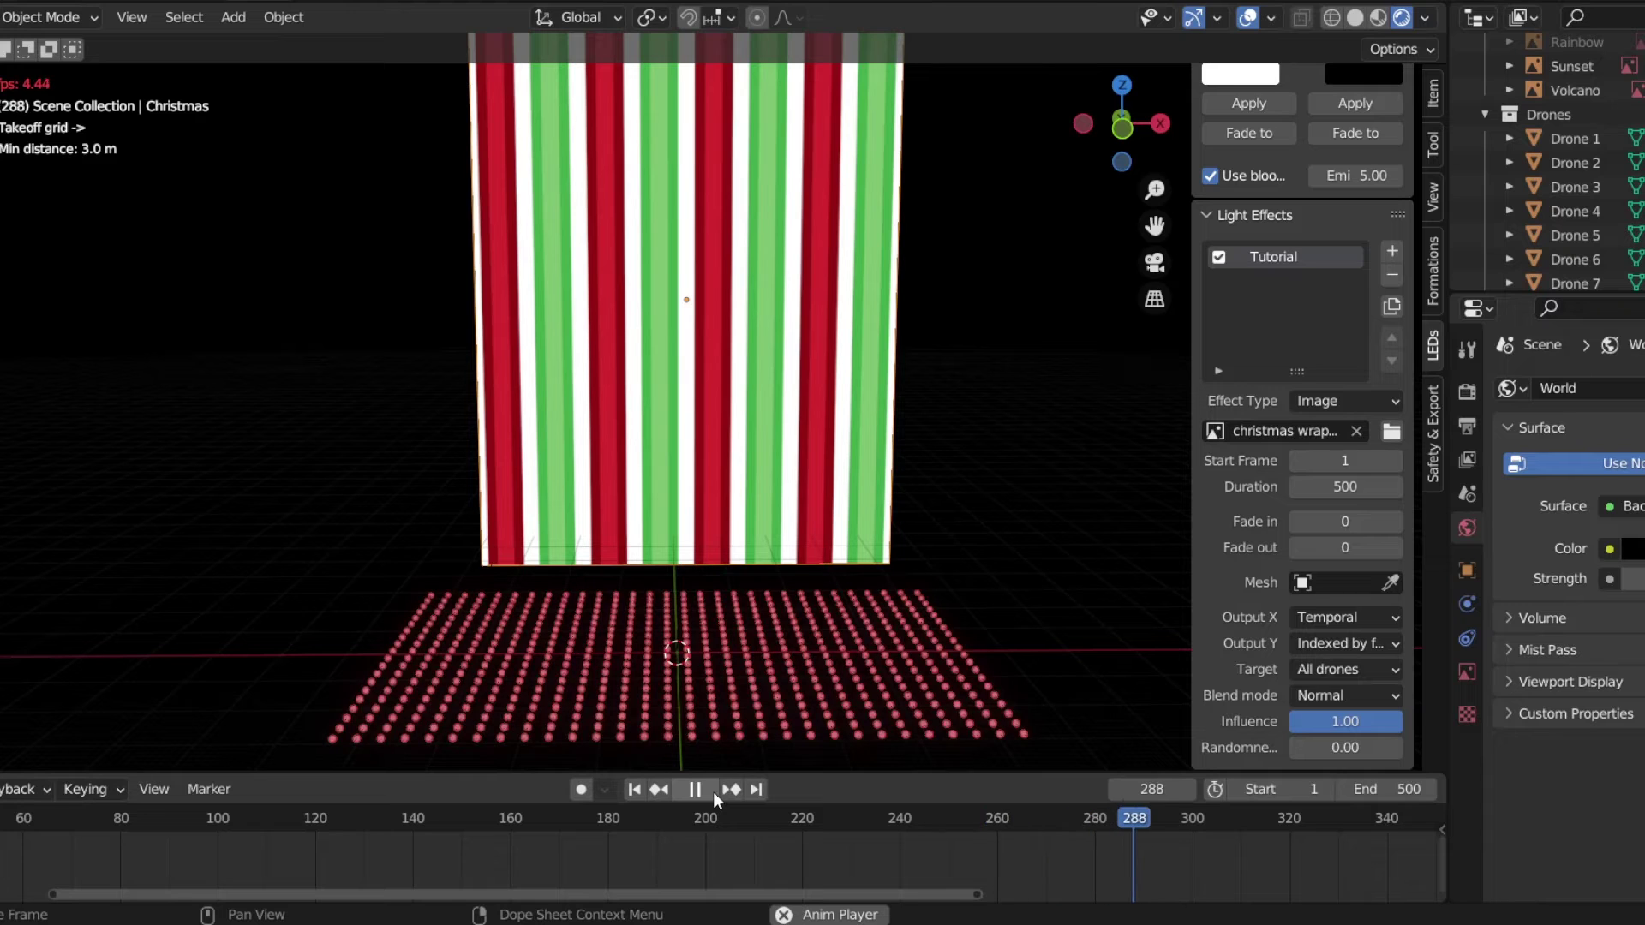
left_click(712, 791)
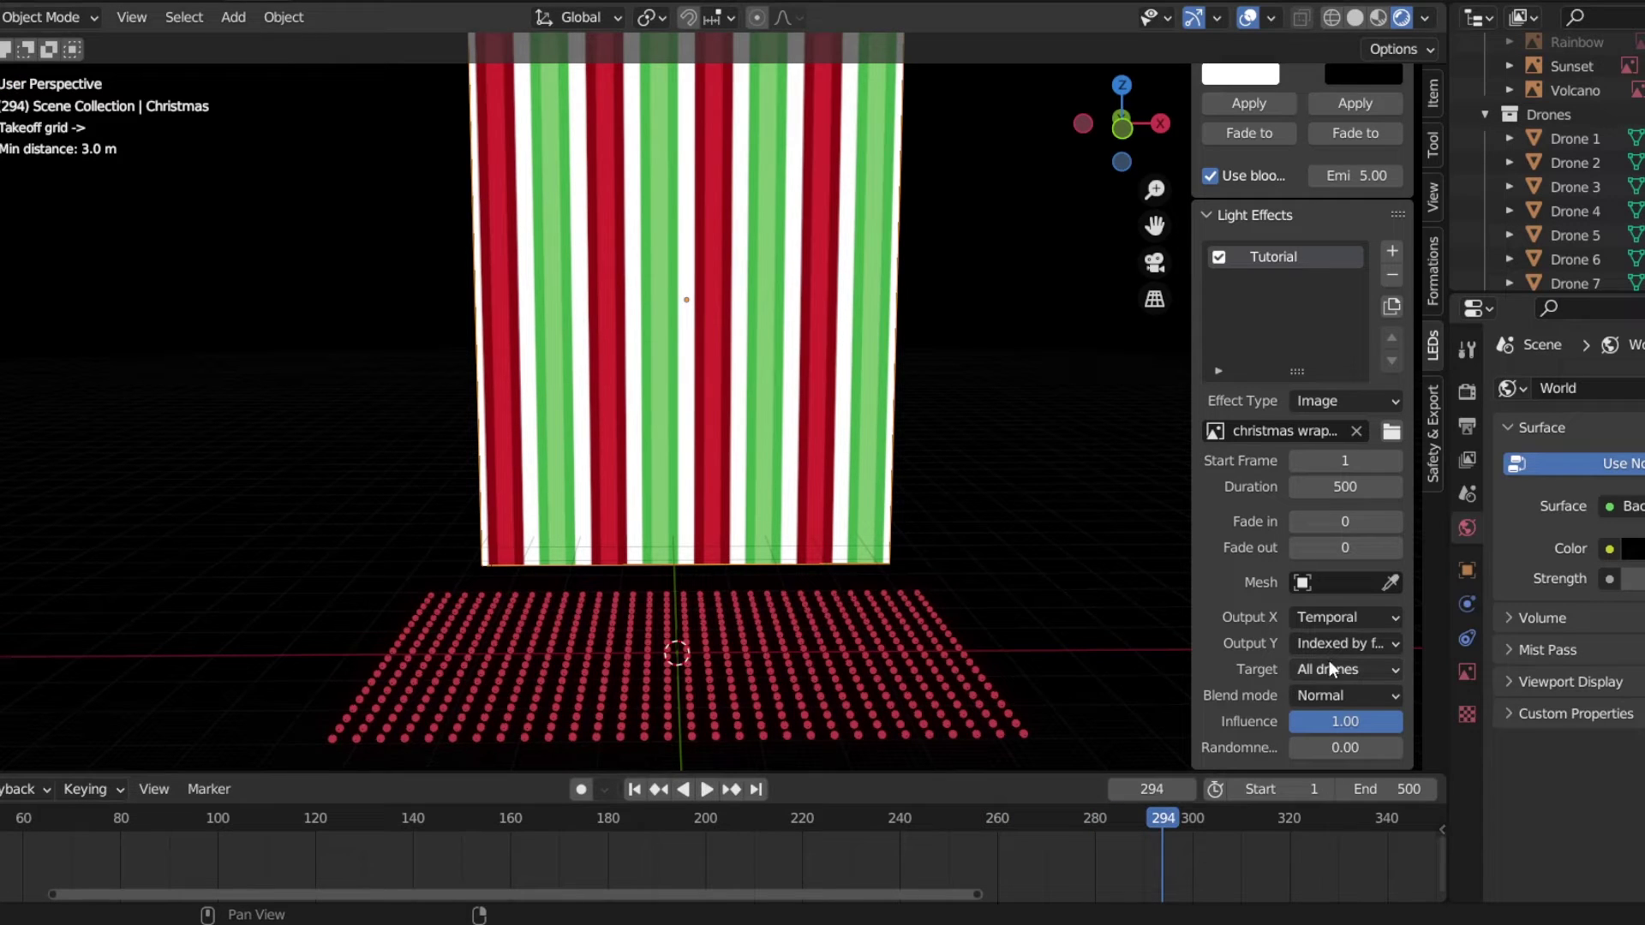
Set the light effect's randomness to 10 and play the animation to frame 365.
type("10")
key("Return")
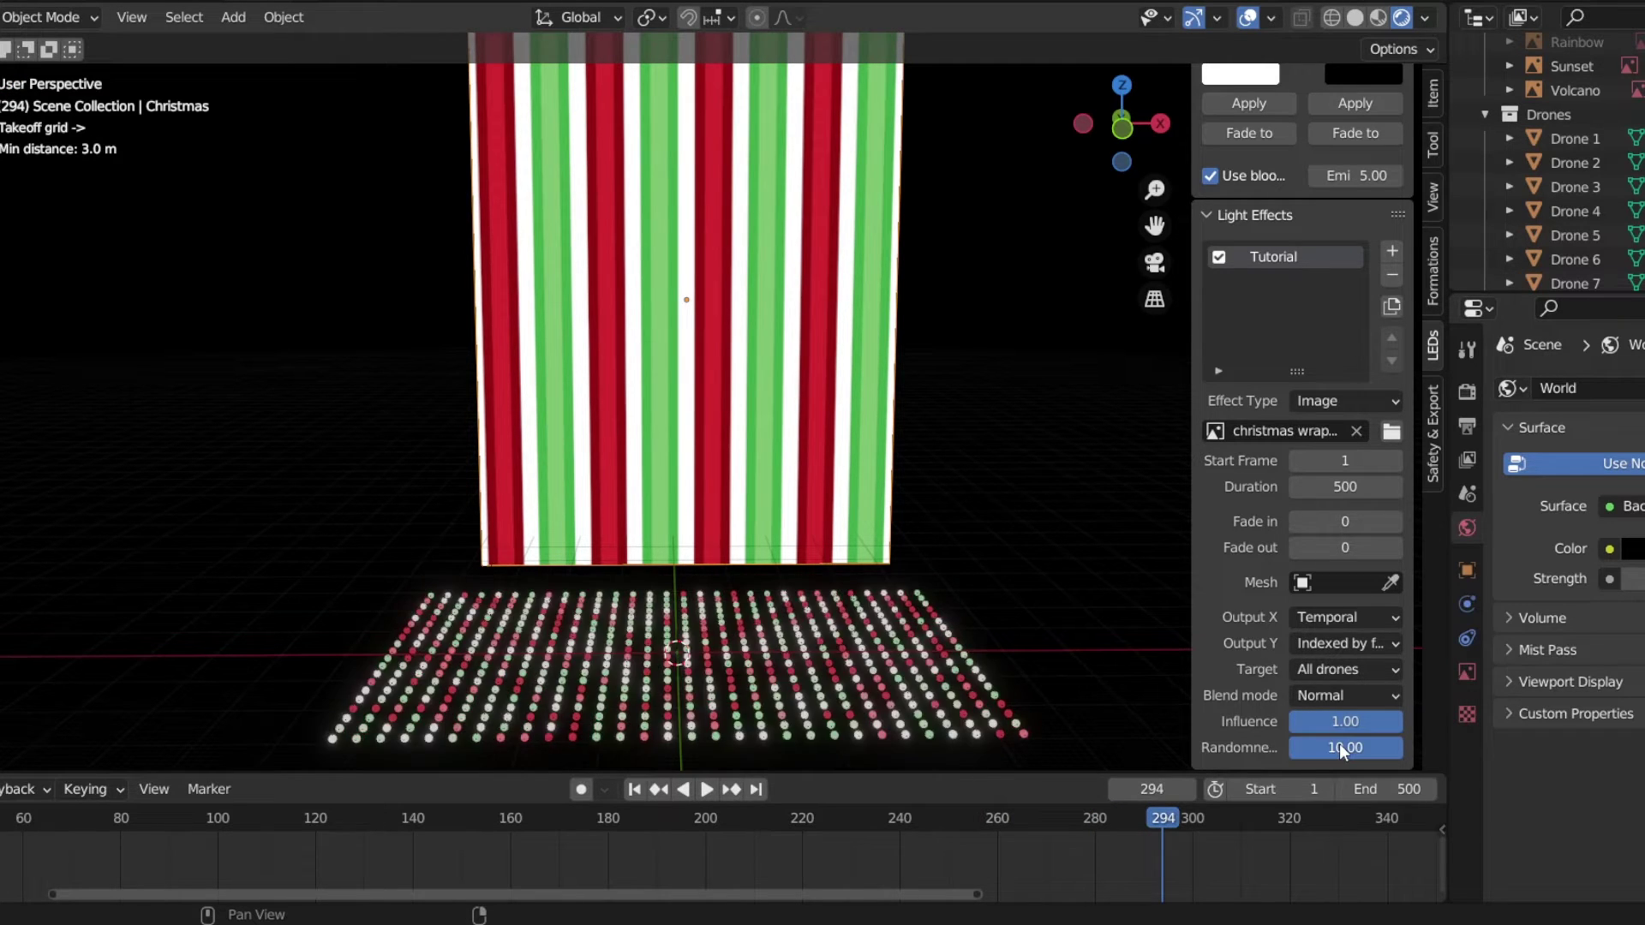
key("space")
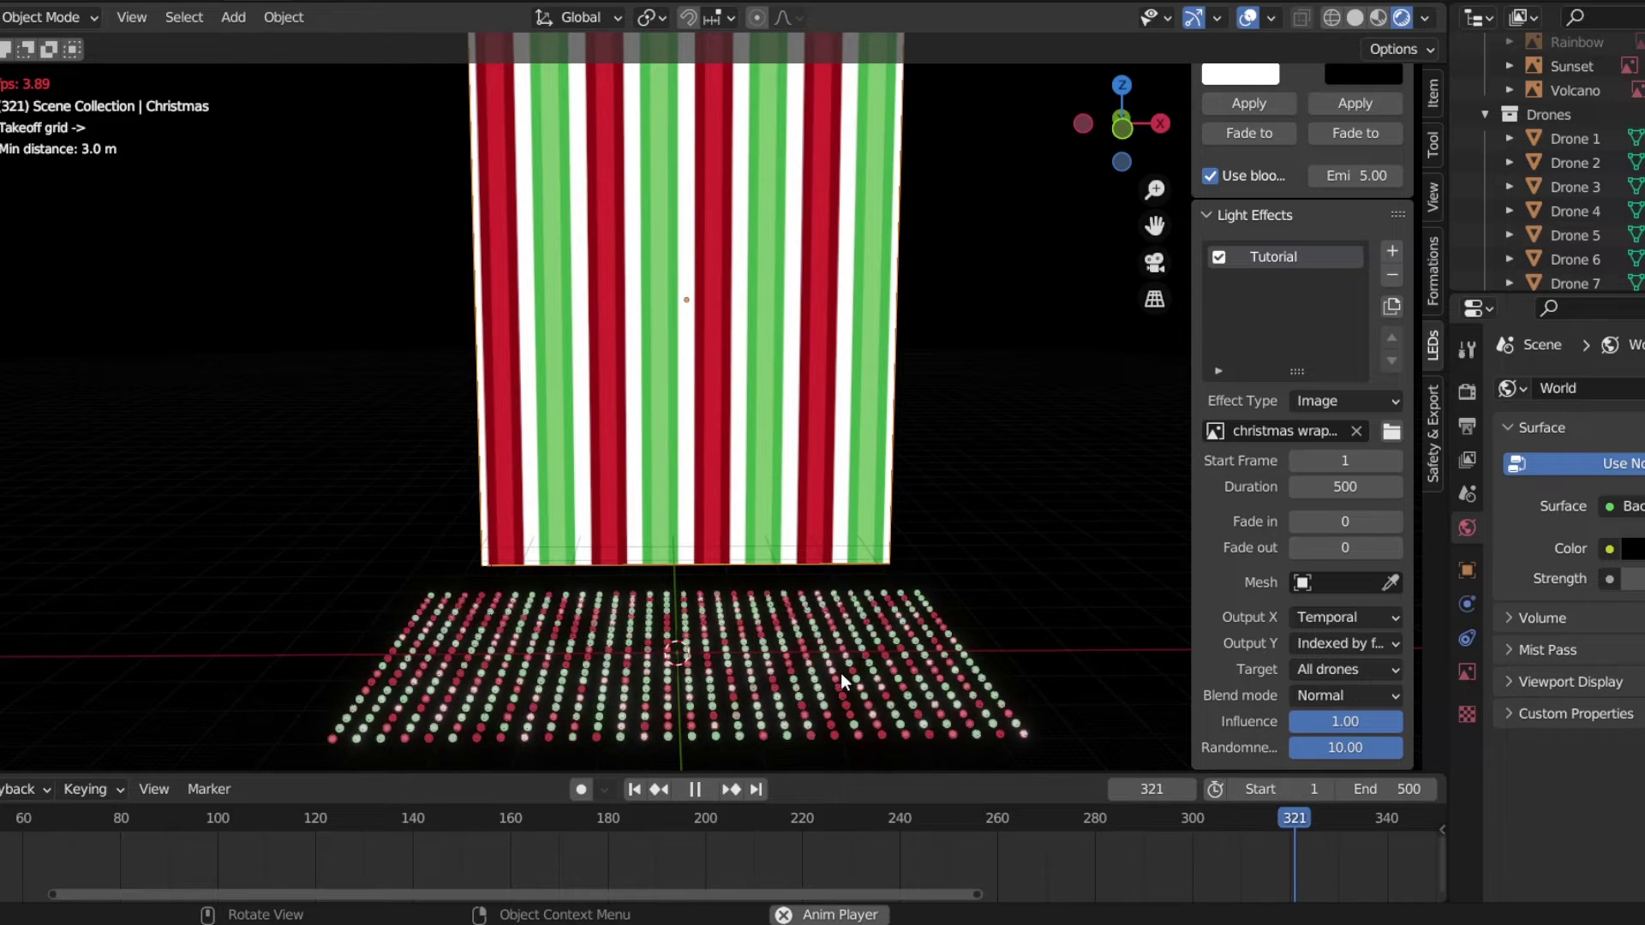
key("space")
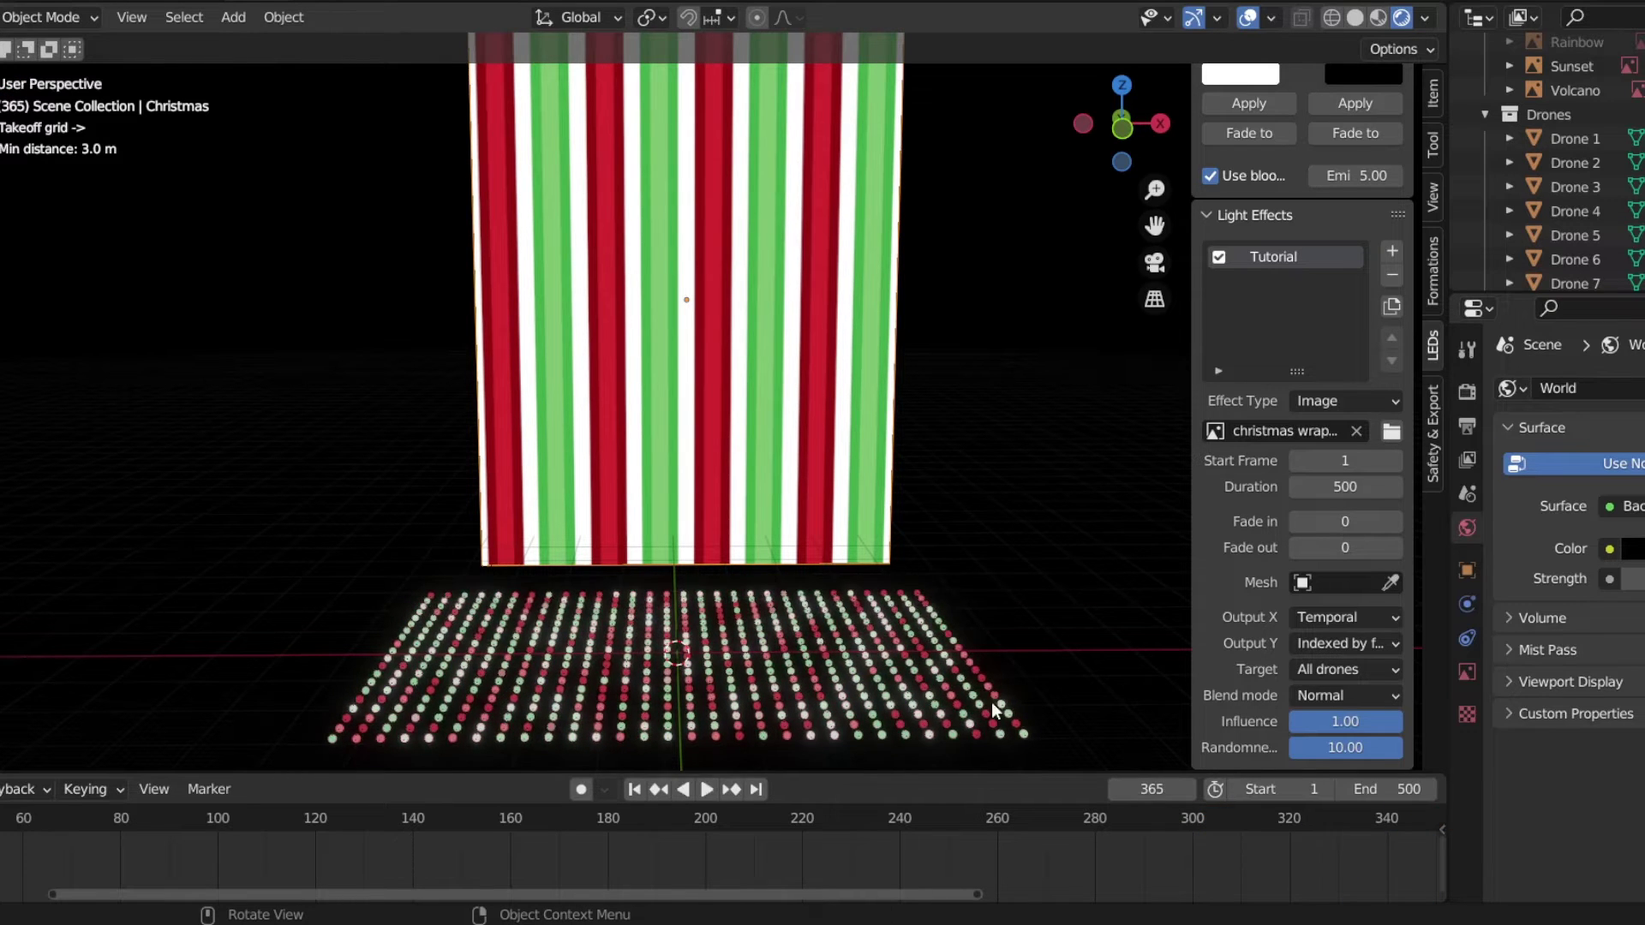
Reset the light effect's randomness to 0.
scroll(1206, 852, "down", 2)
left_click(1359, 750)
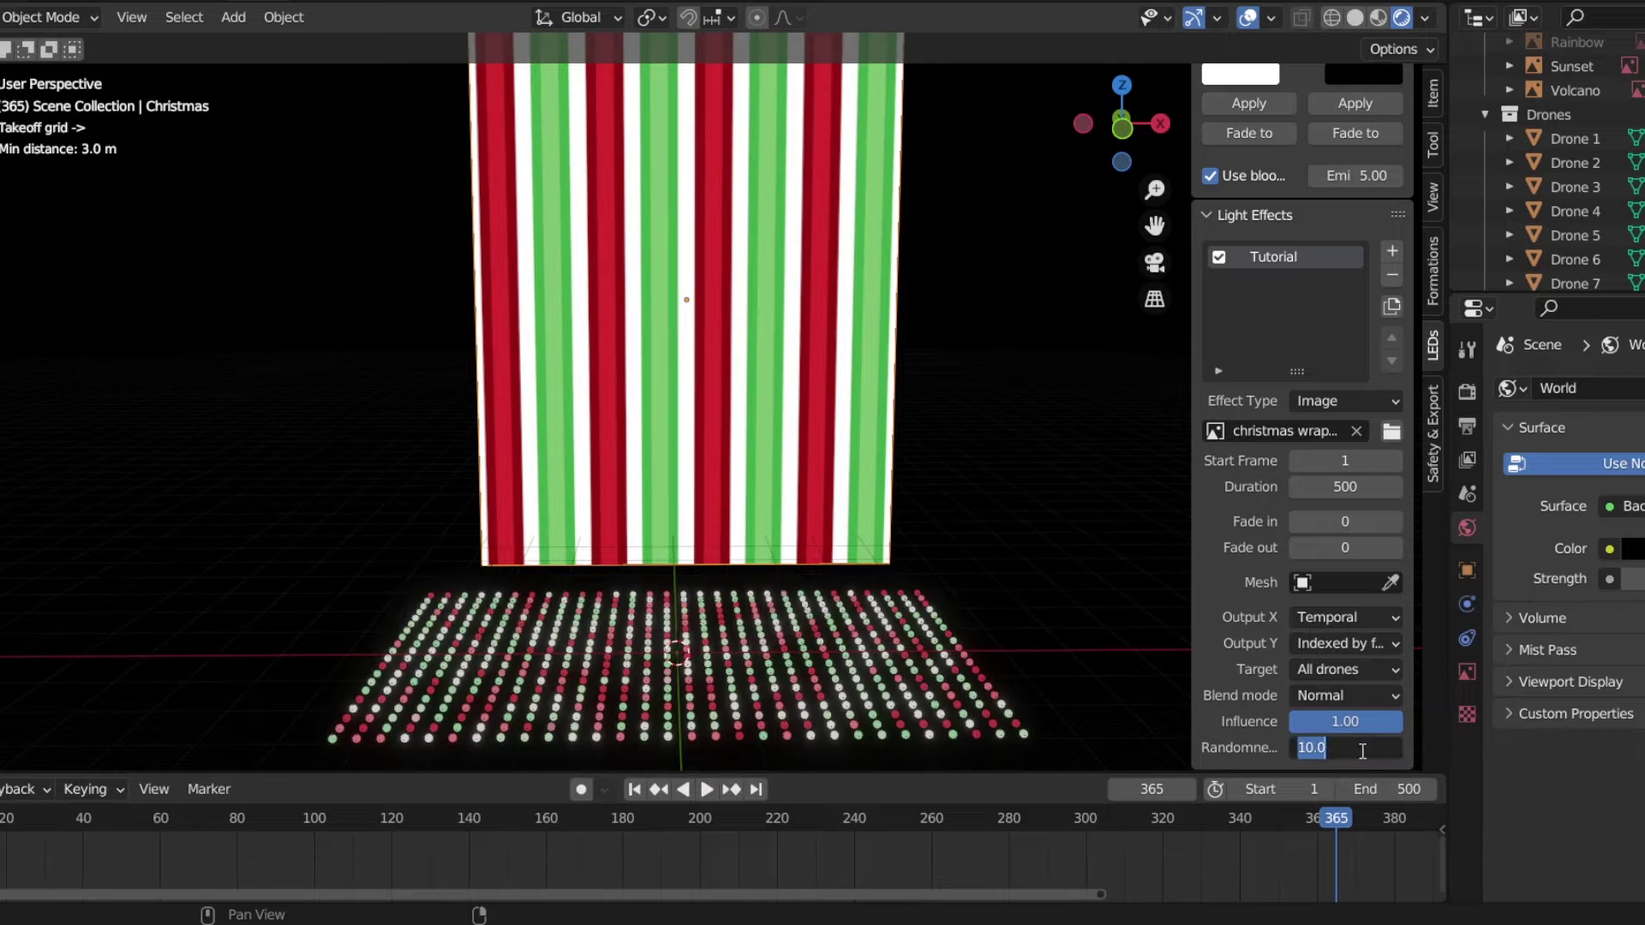
type("0")
key("Return")
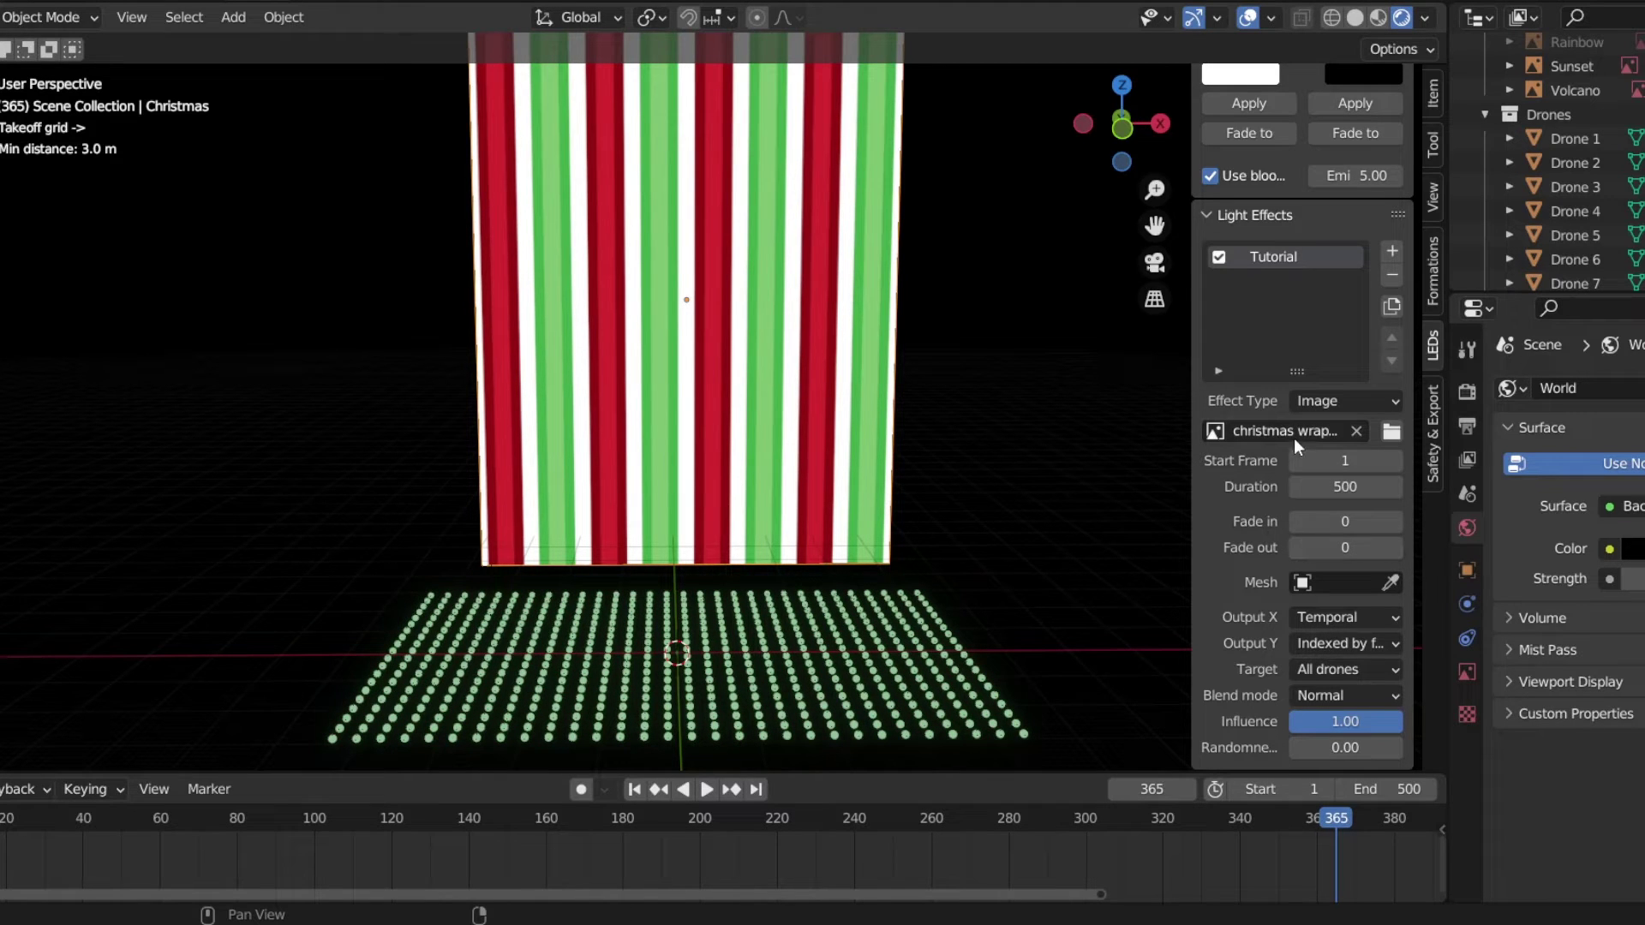
Switch the light effect's image to sunset.jpg, with Output X as Indexed by formation and Output Y as Gradient (ZYX).
left_click(1323, 432)
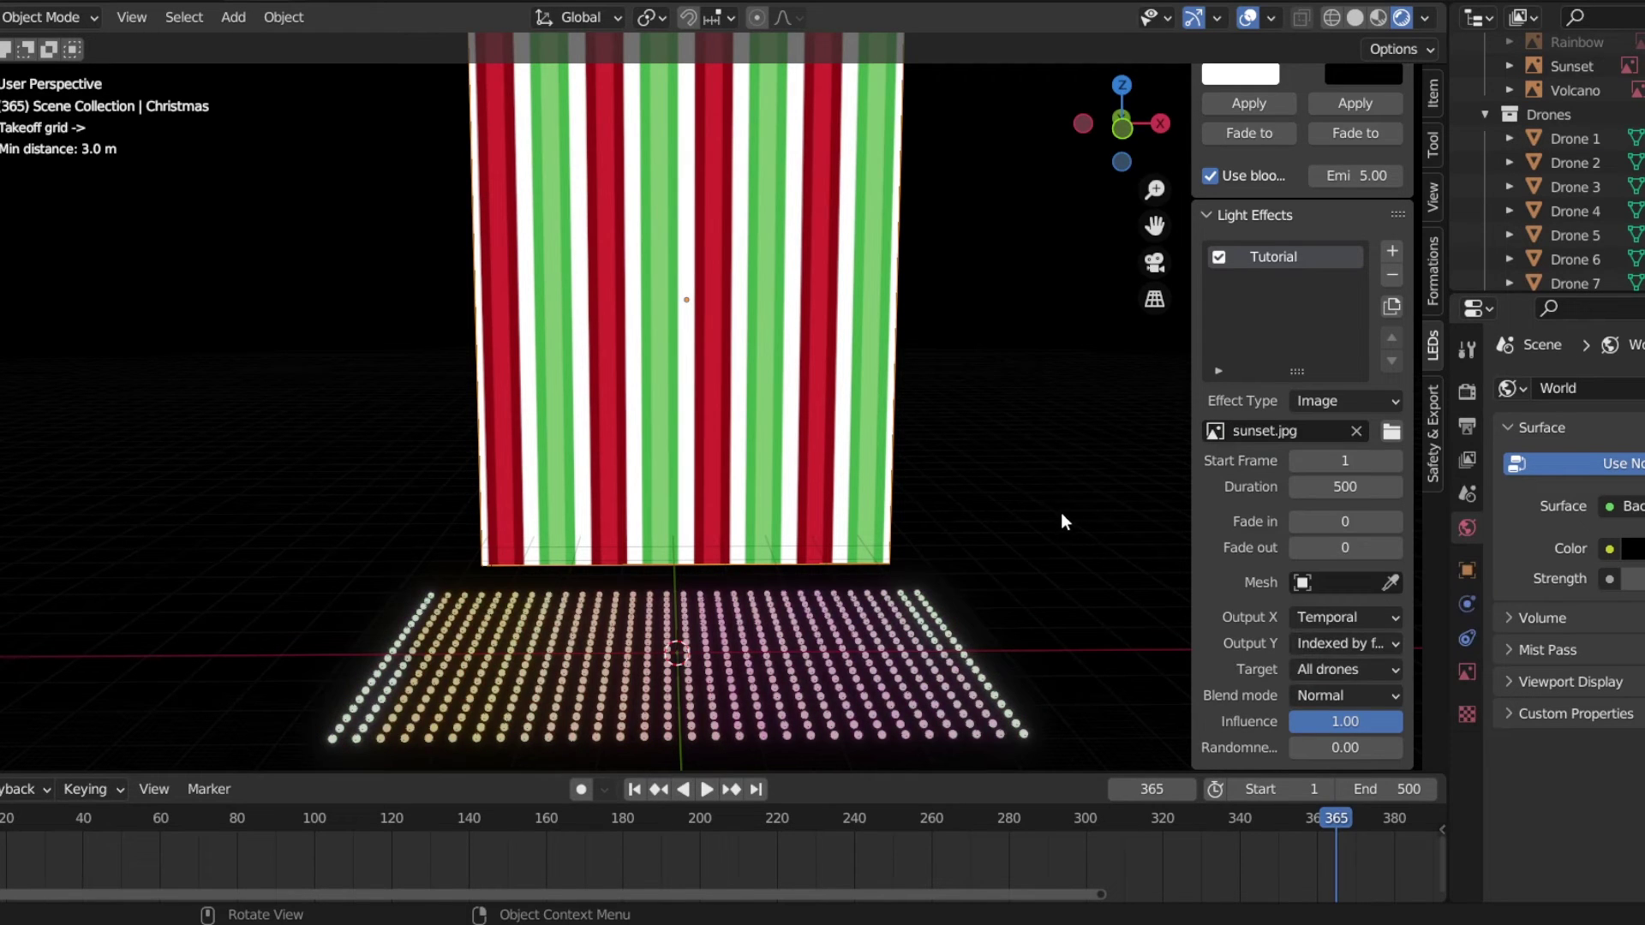
left_click(1347, 616)
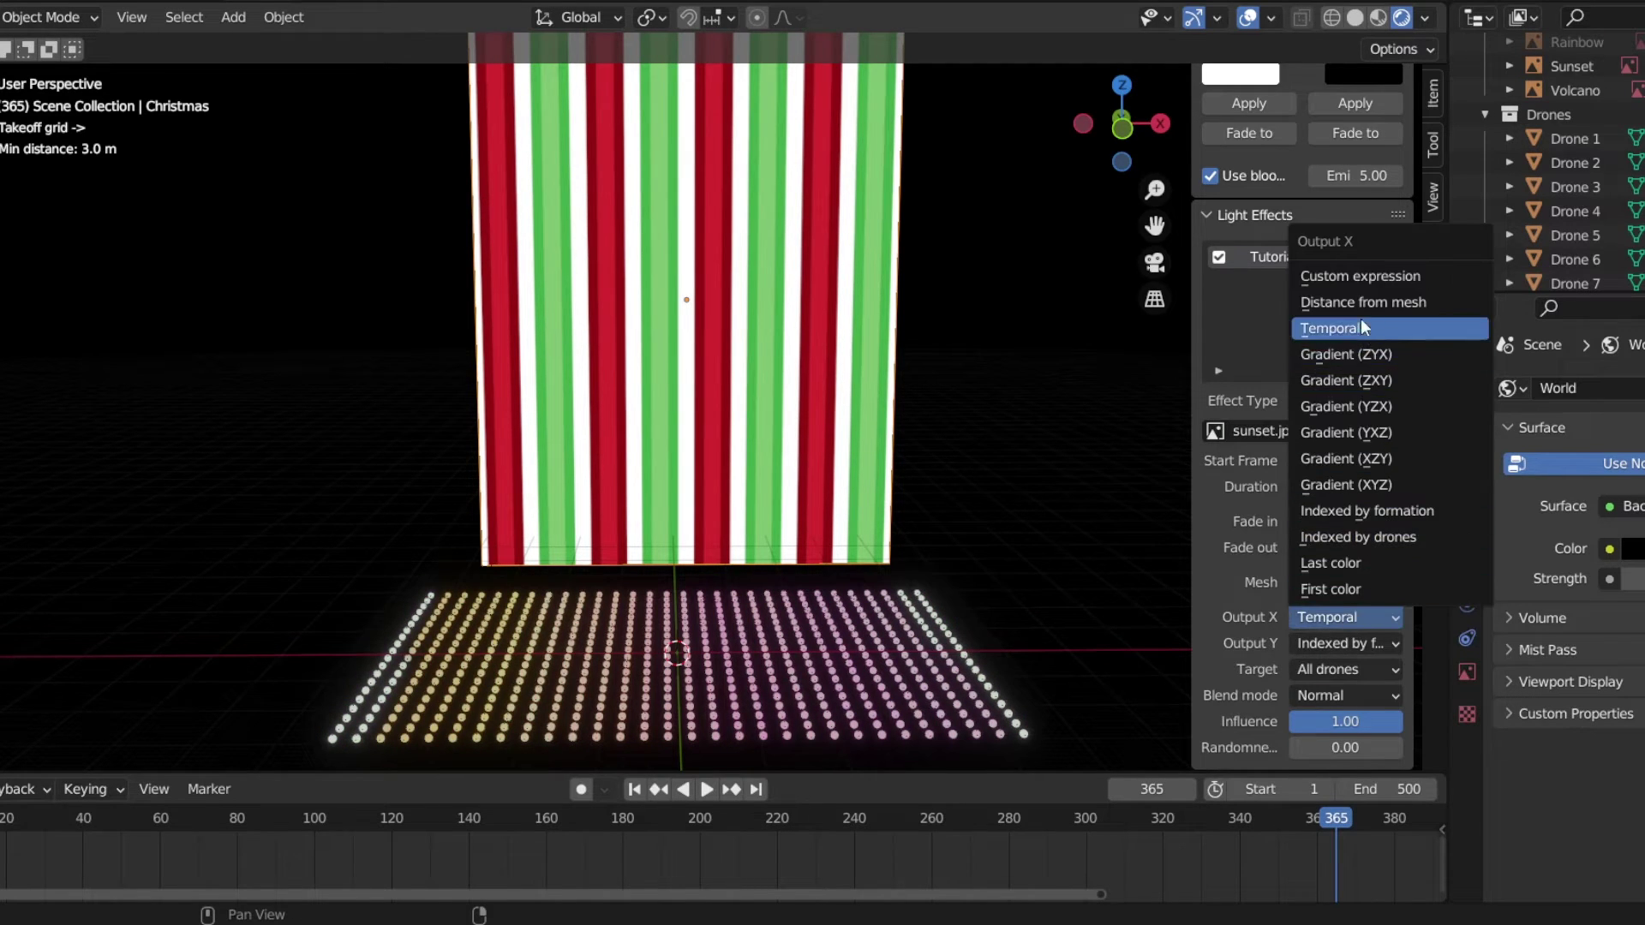
left_click(1376, 512)
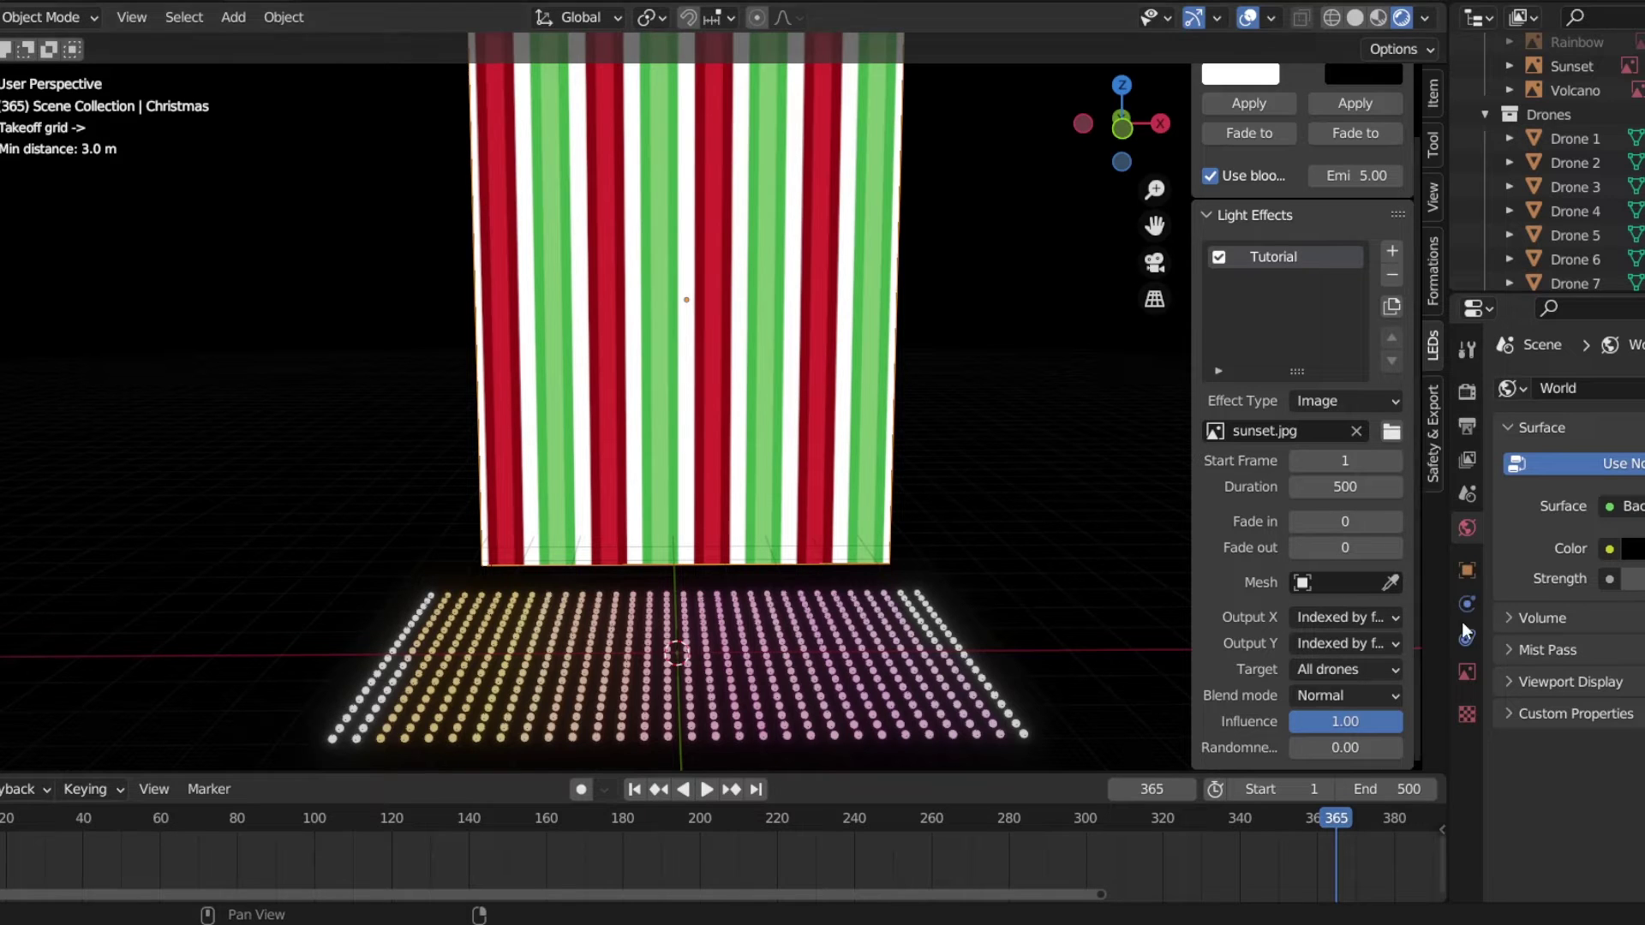
left_click(1396, 644)
left_click(1381, 383)
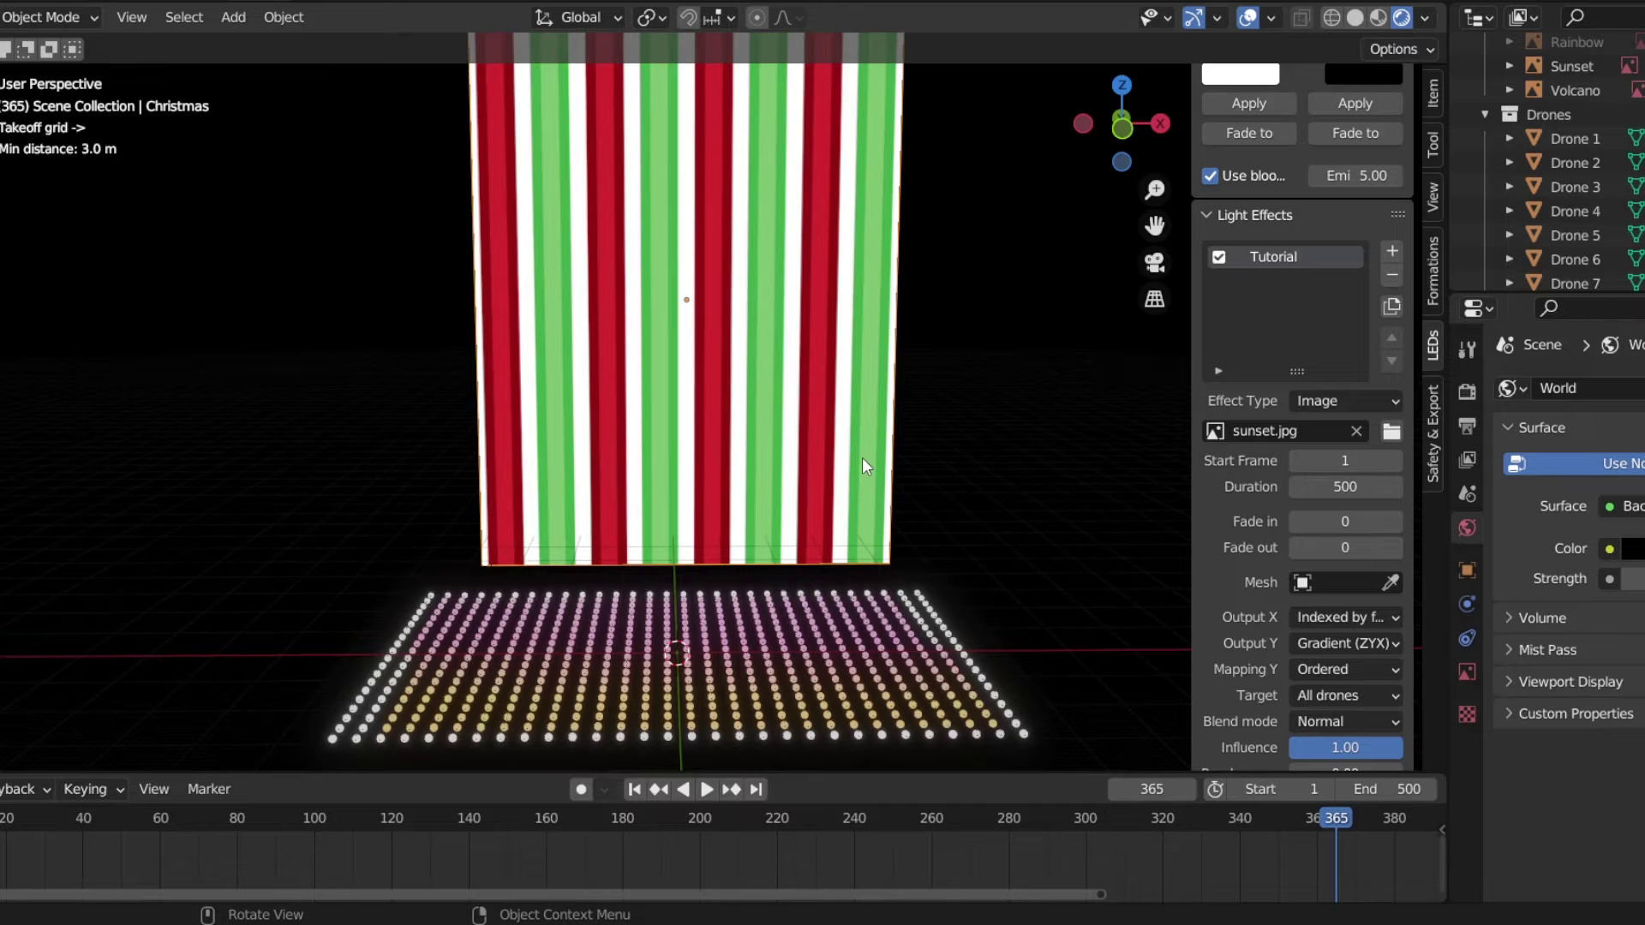
Hide the Christmas image and enlarge the Sunset image behind the drone grid.
key("h")
left_click(805, 463)
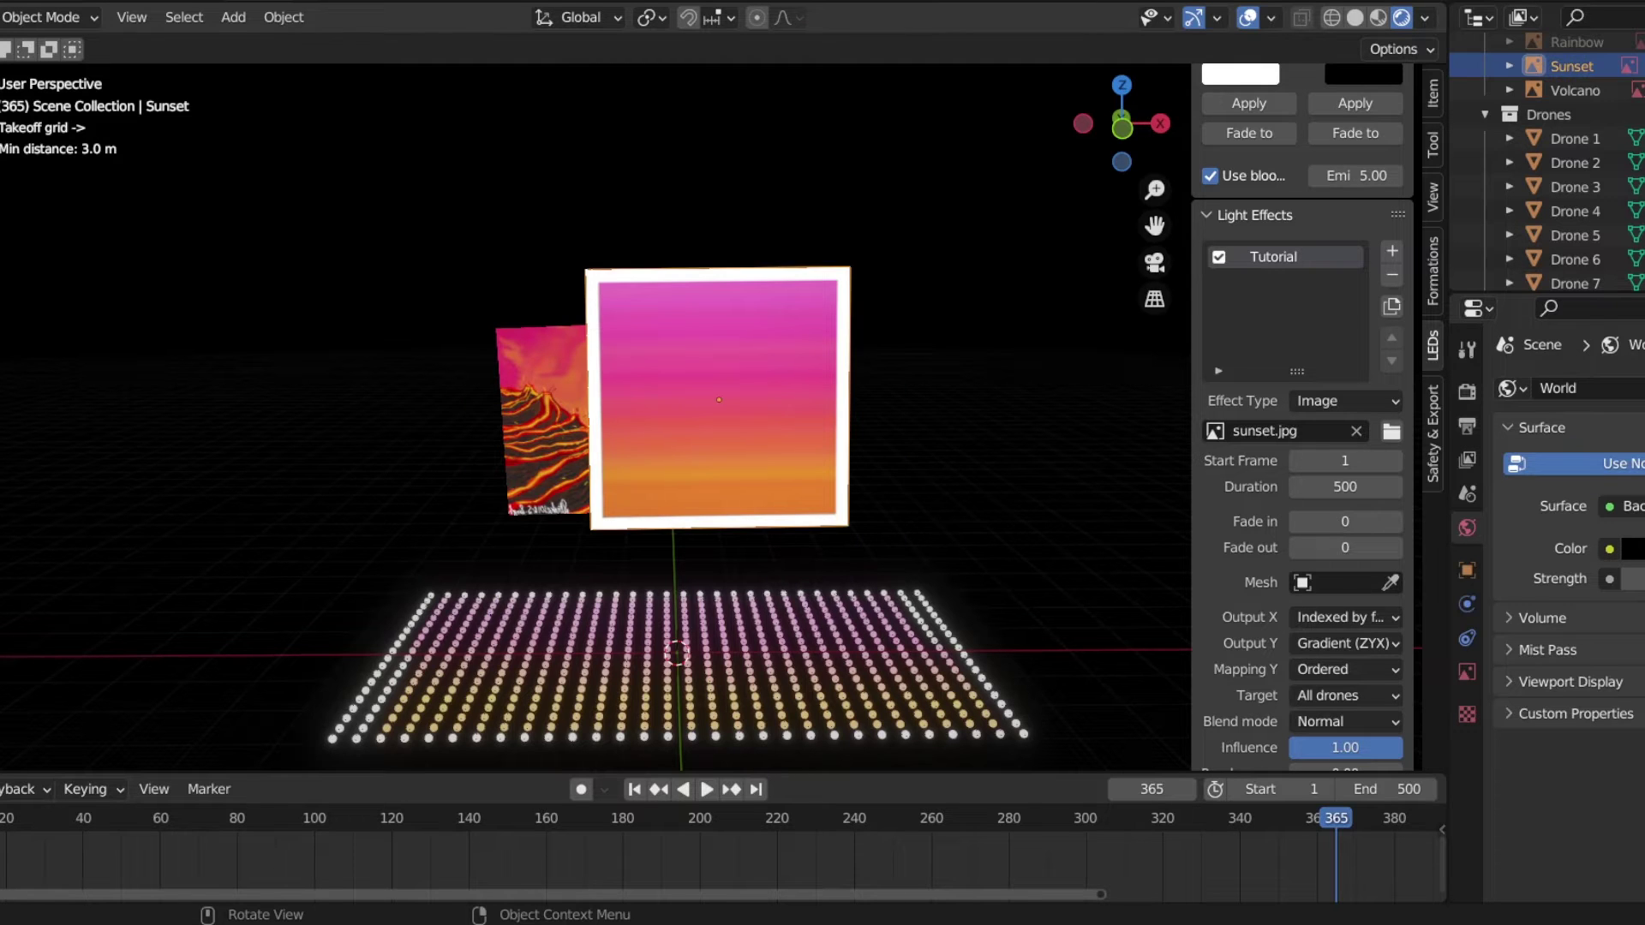
key("s")
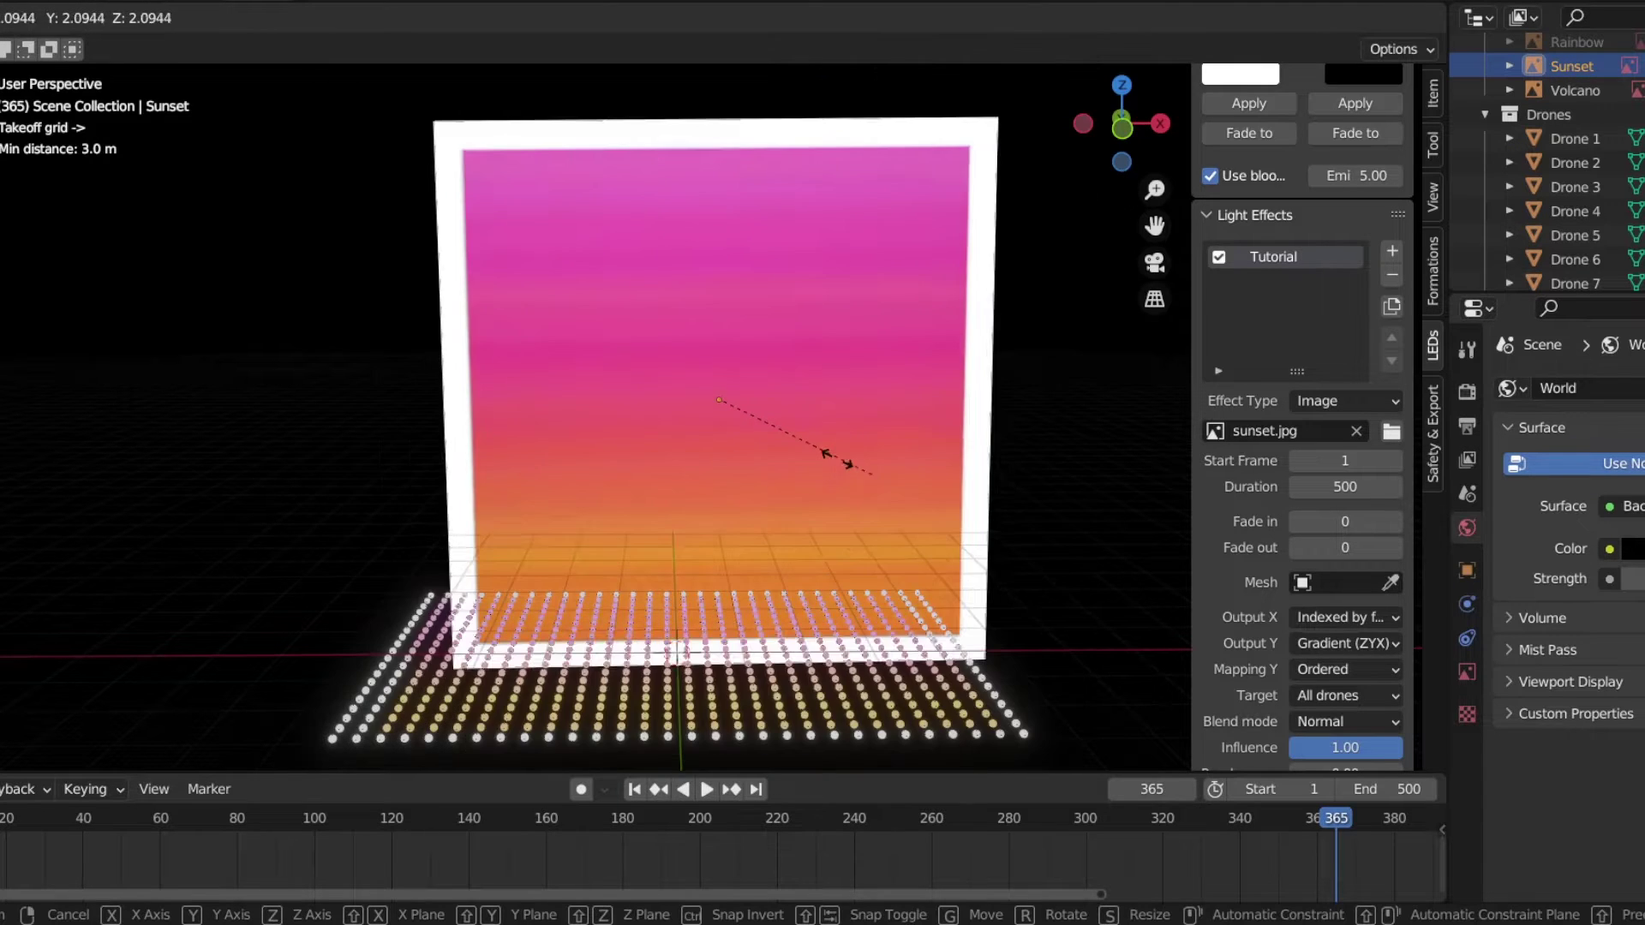
left_click(842, 477)
Raise the Sunset image along the global Z axis so it stands clear of the drone grid.
key("g")
key("z")
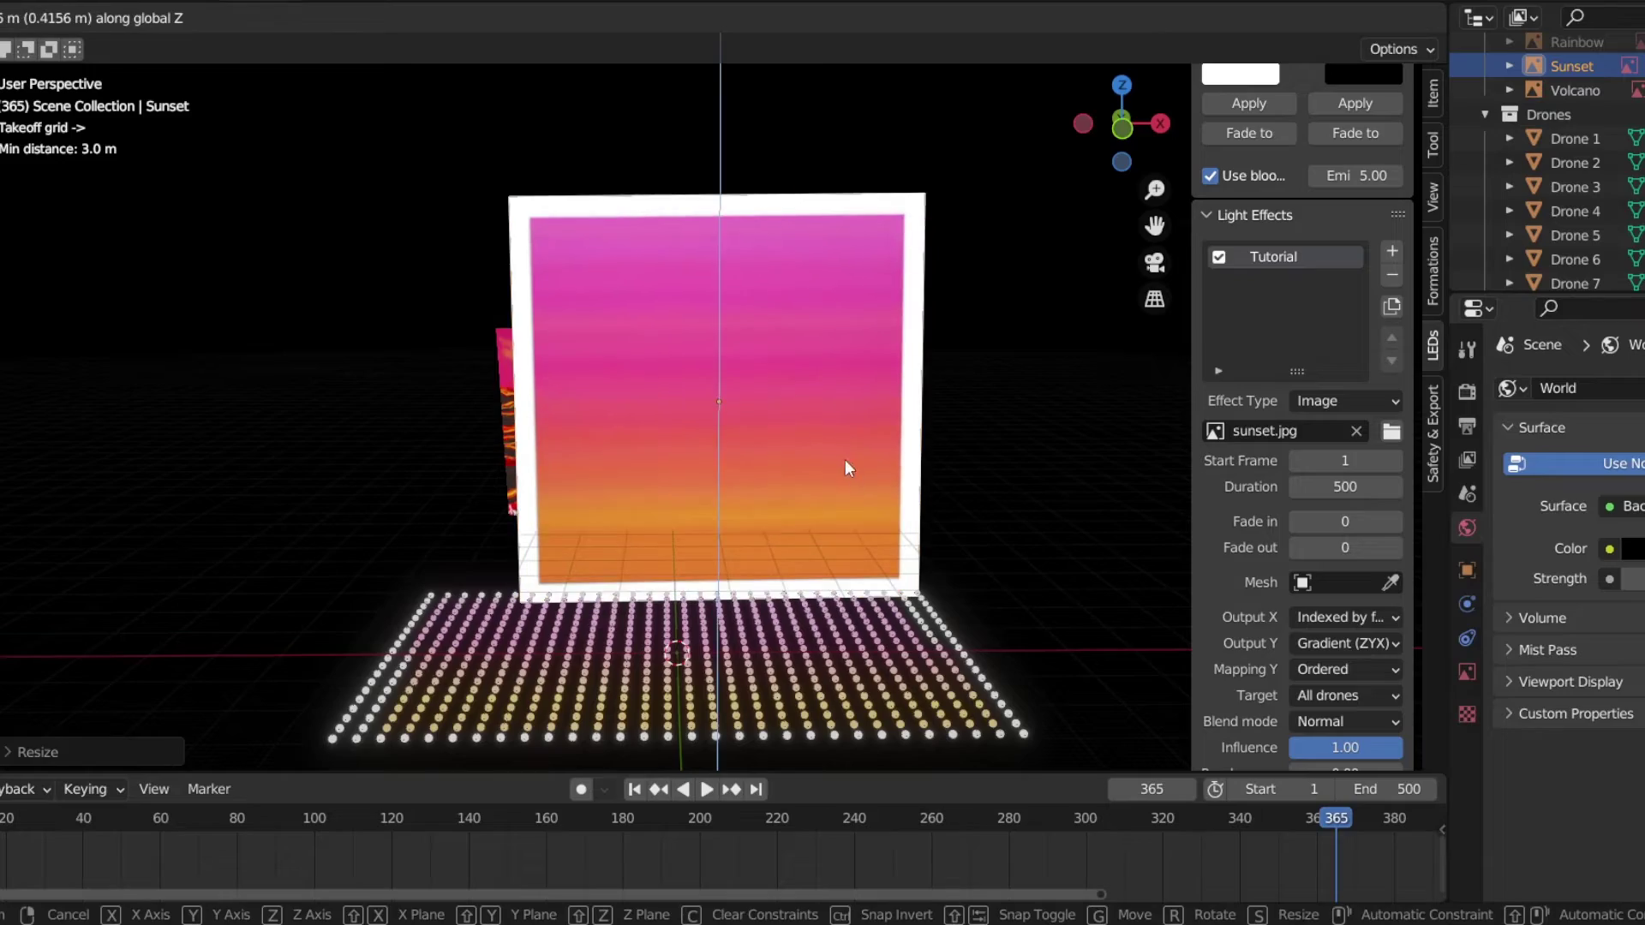
left_click(846, 464)
Examine the drone grid from several angles, comparing its colours and border with the Sunset image.
middle_click_drag(912, 522, 797, 463)
middle_click_drag(854, 353, 515, 654)
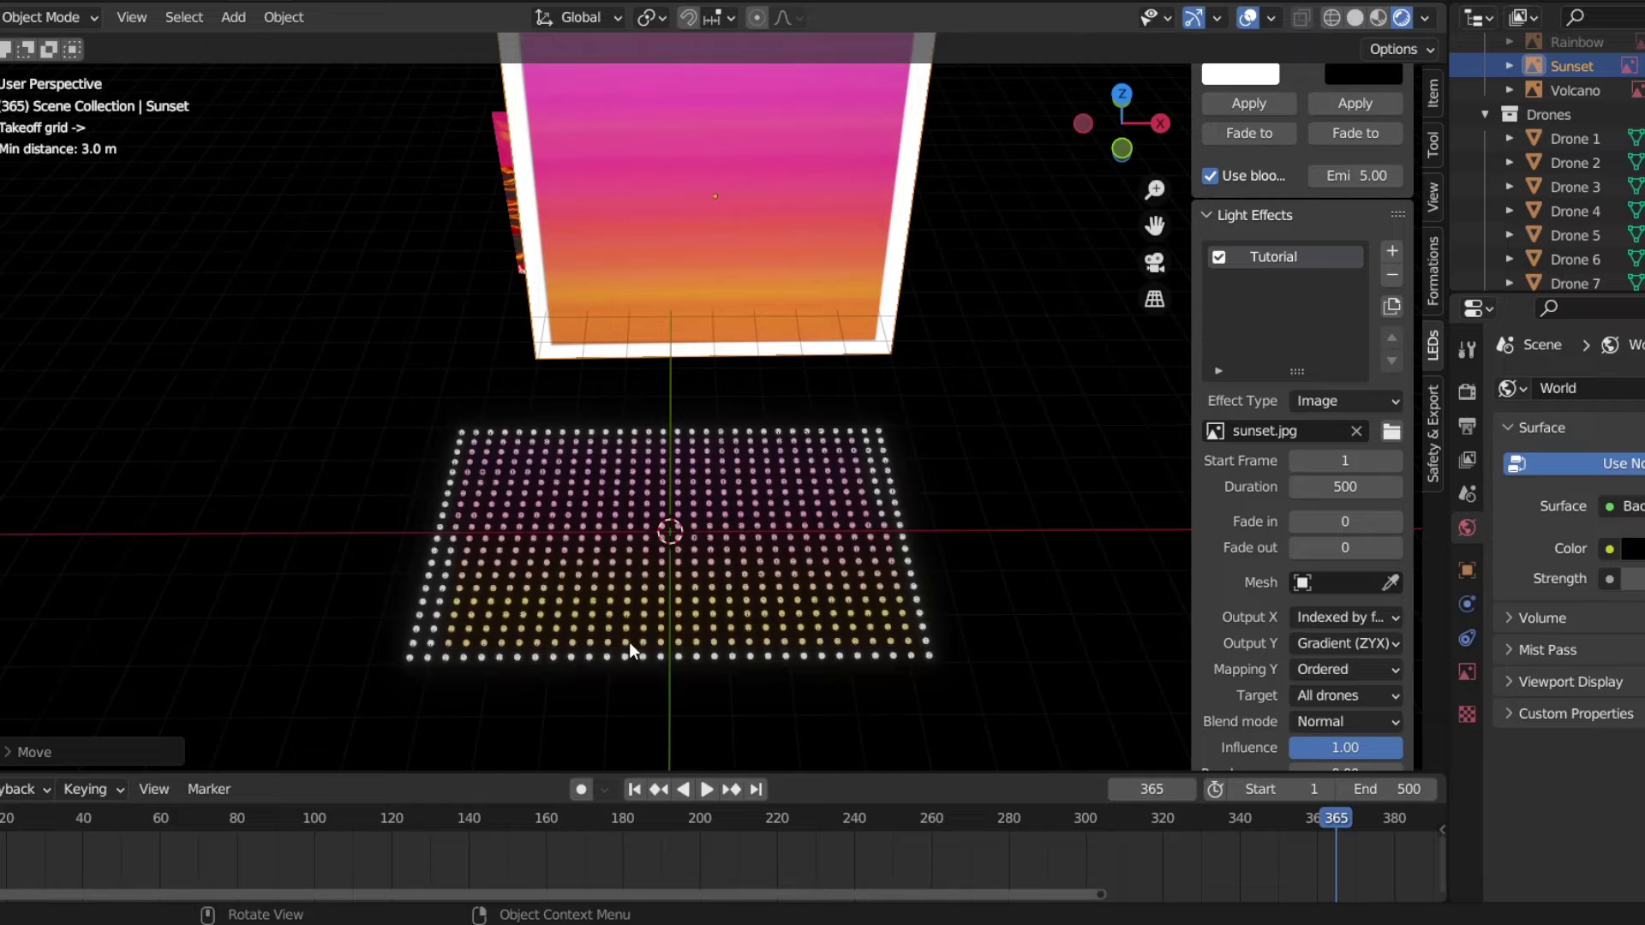
middle_click_drag(681, 646, 754, 643)
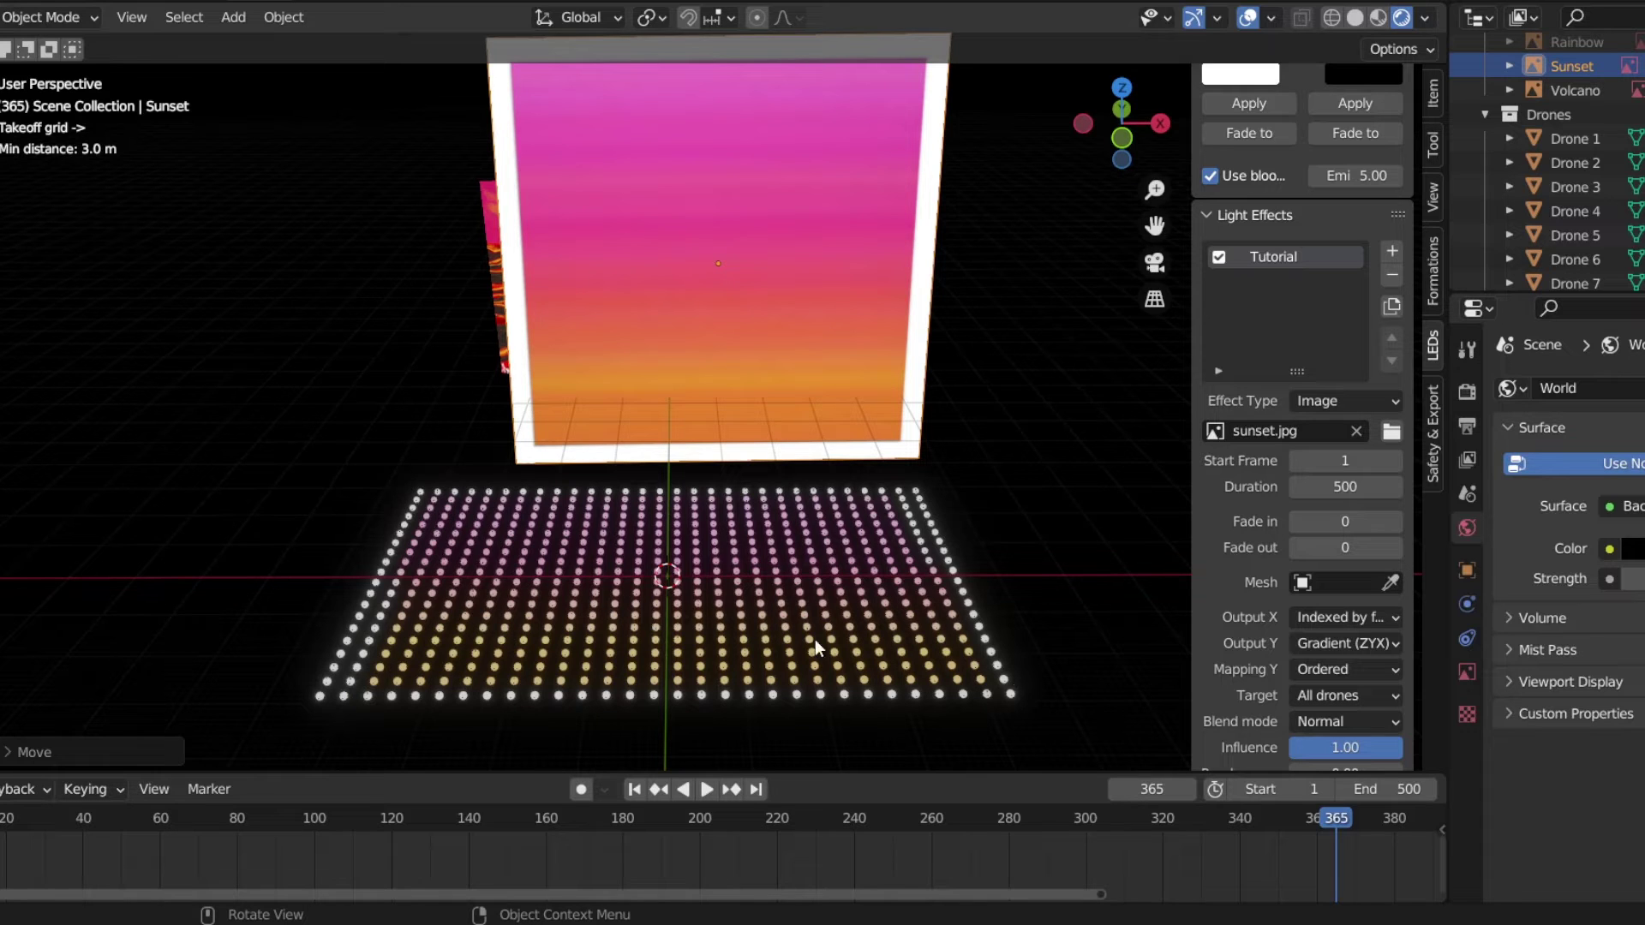
left_click(1318, 612)
left_click(1318, 612)
scroll(756, 583, "up", 5)
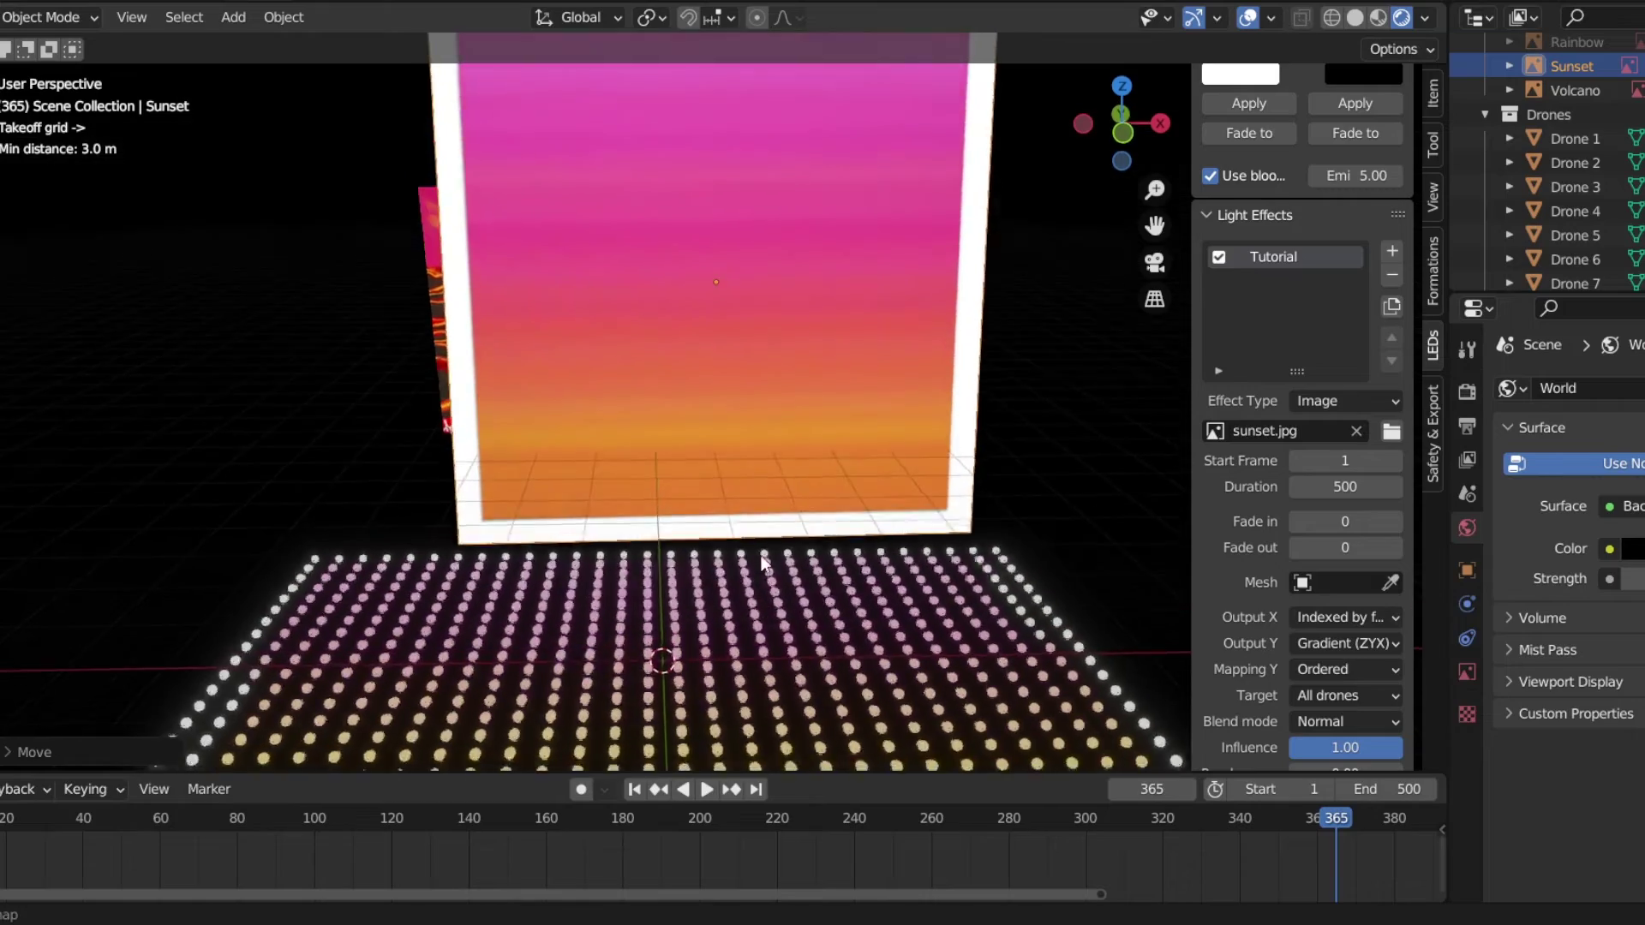
mouse_move(845, 519)
middle_mouse_down()
mouse_move(866, 551)
mouse_move(840, 545)
middle_mouse_up()
scroll(857, 547, "down", 1)
scroll(879, 572, "up", 2)
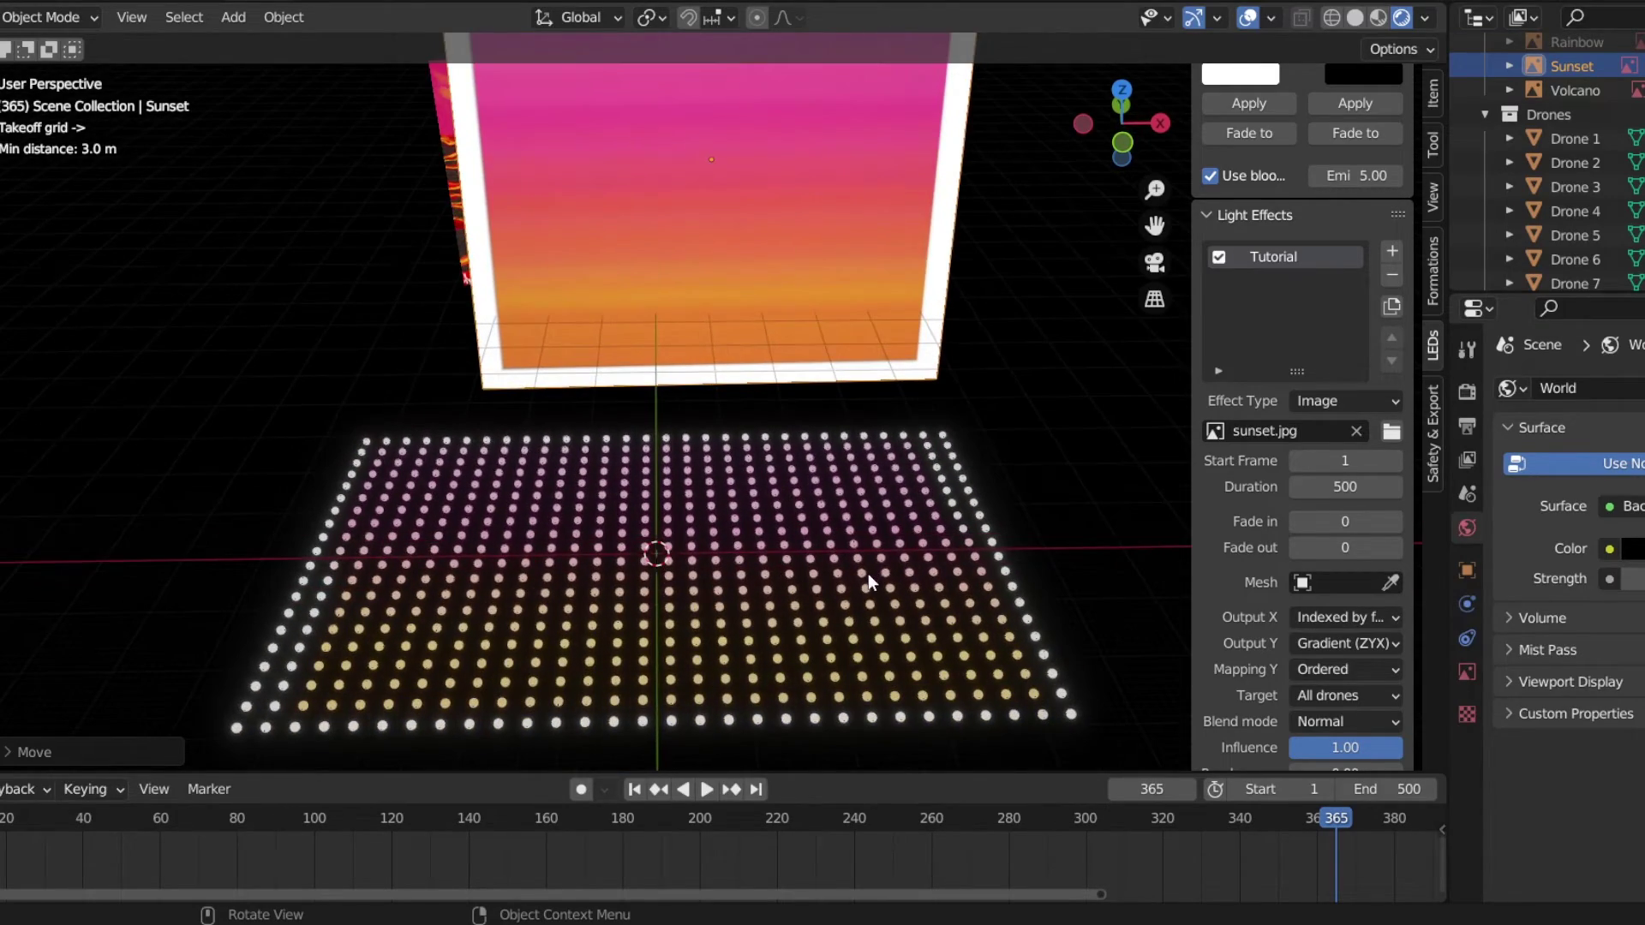
middle_click_drag(770, 471, 764, 466)
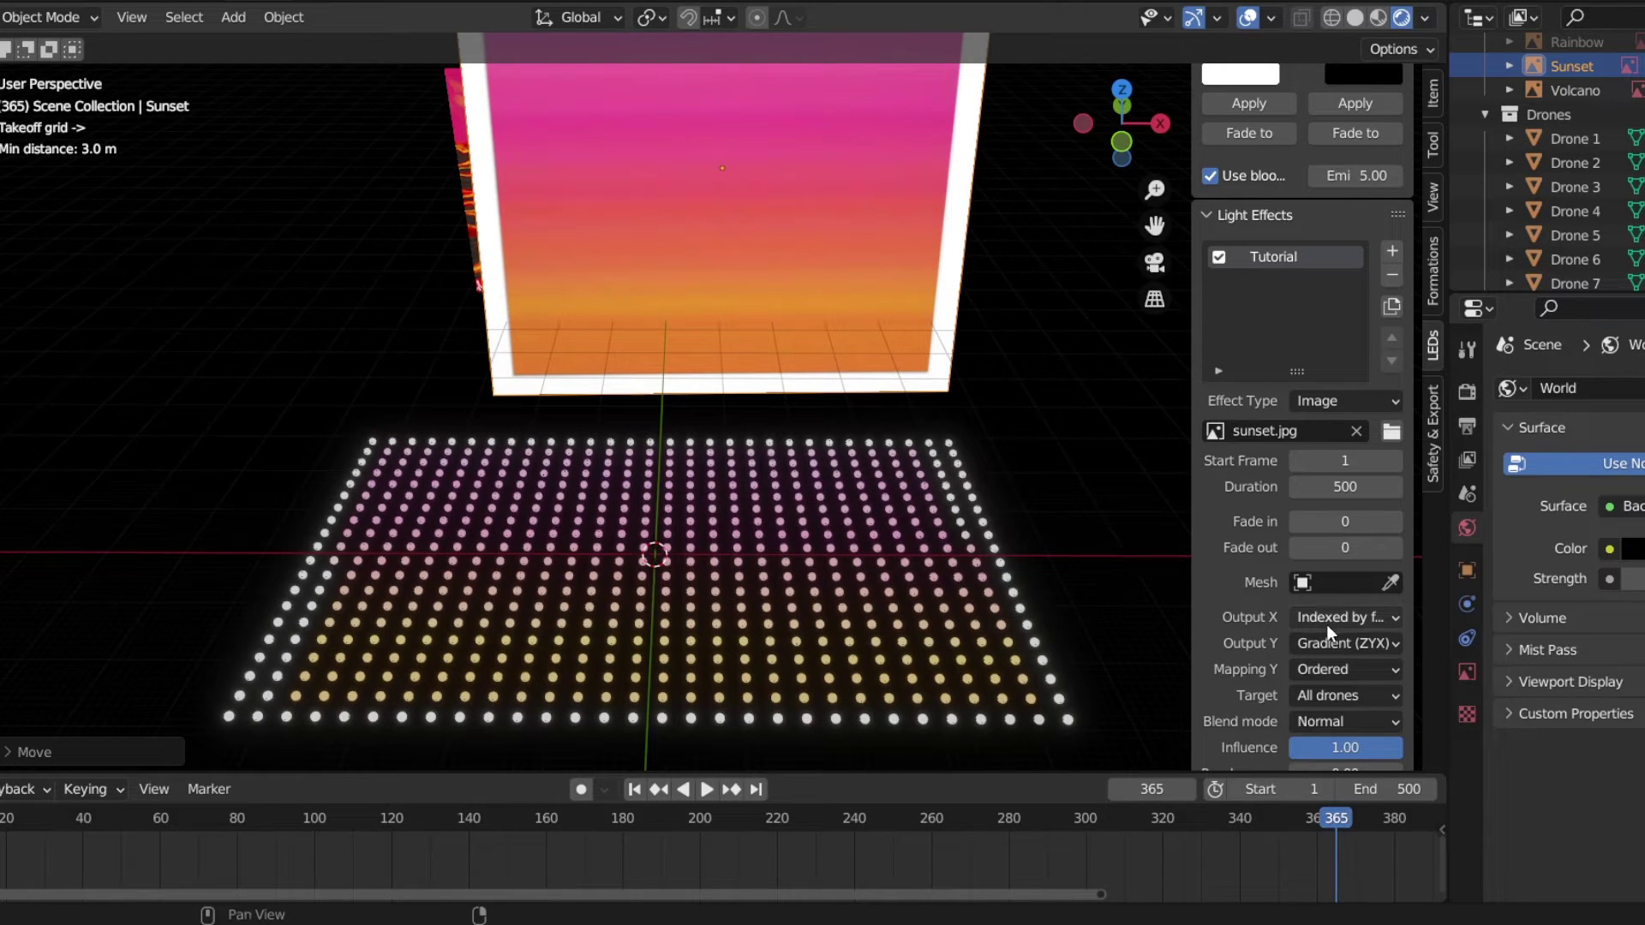
Scale the Sunset image up by about 1.12 and shift it along the X axis to align with the drone grid.
key("s")
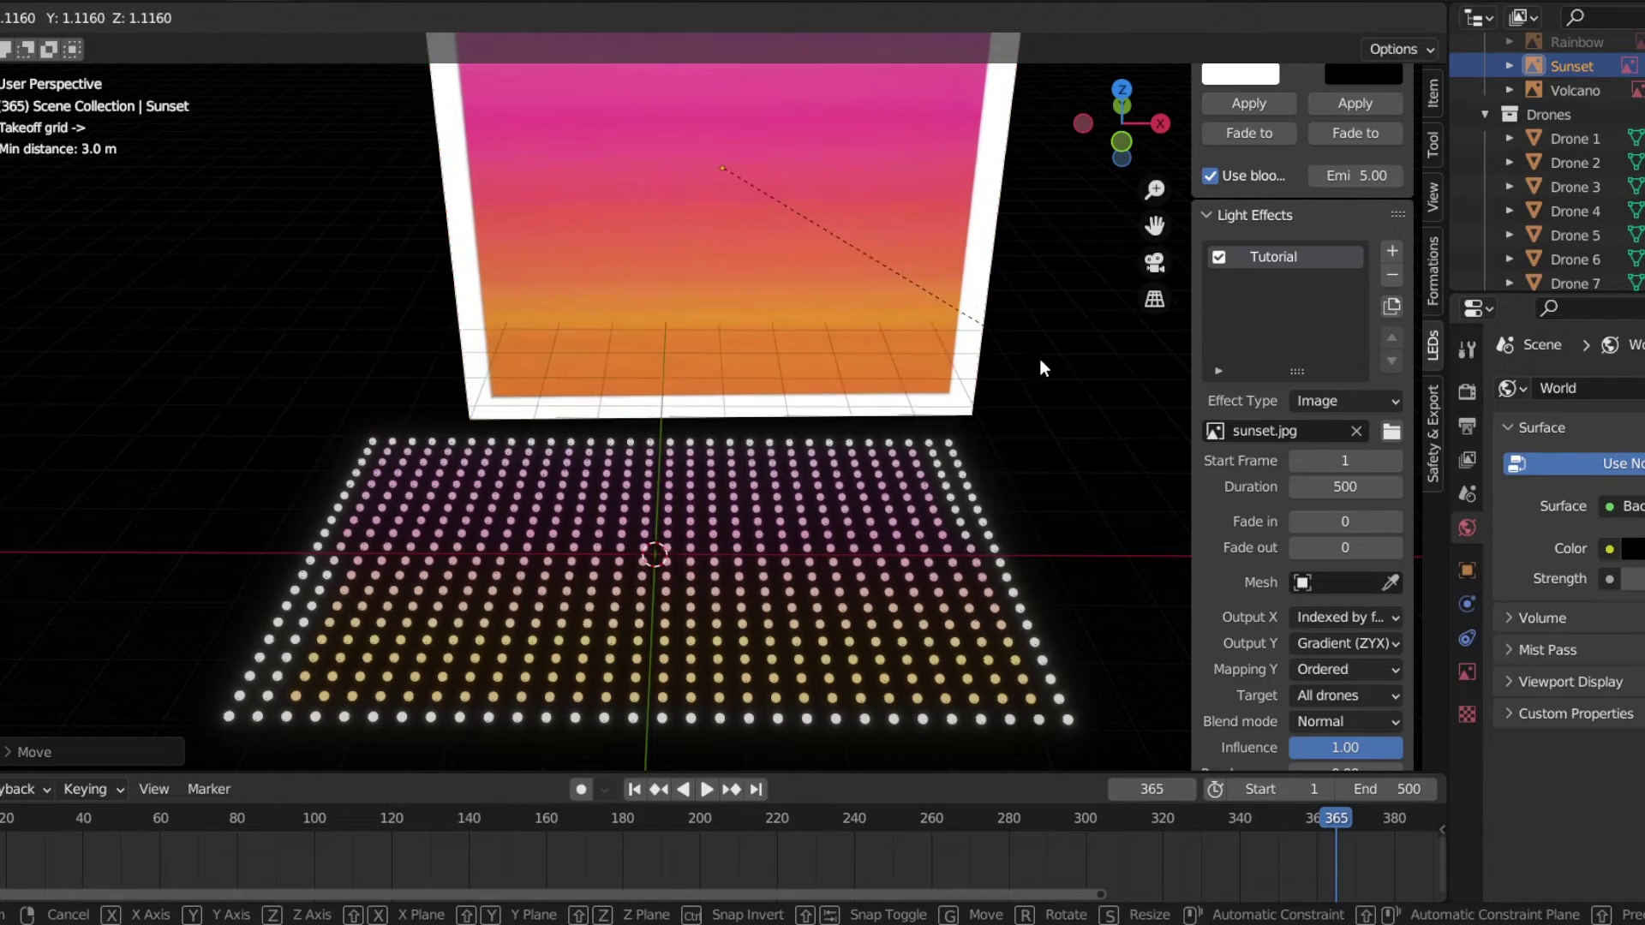
left_click(1035, 358)
key("g")
key("x")
left_click(994, 348)
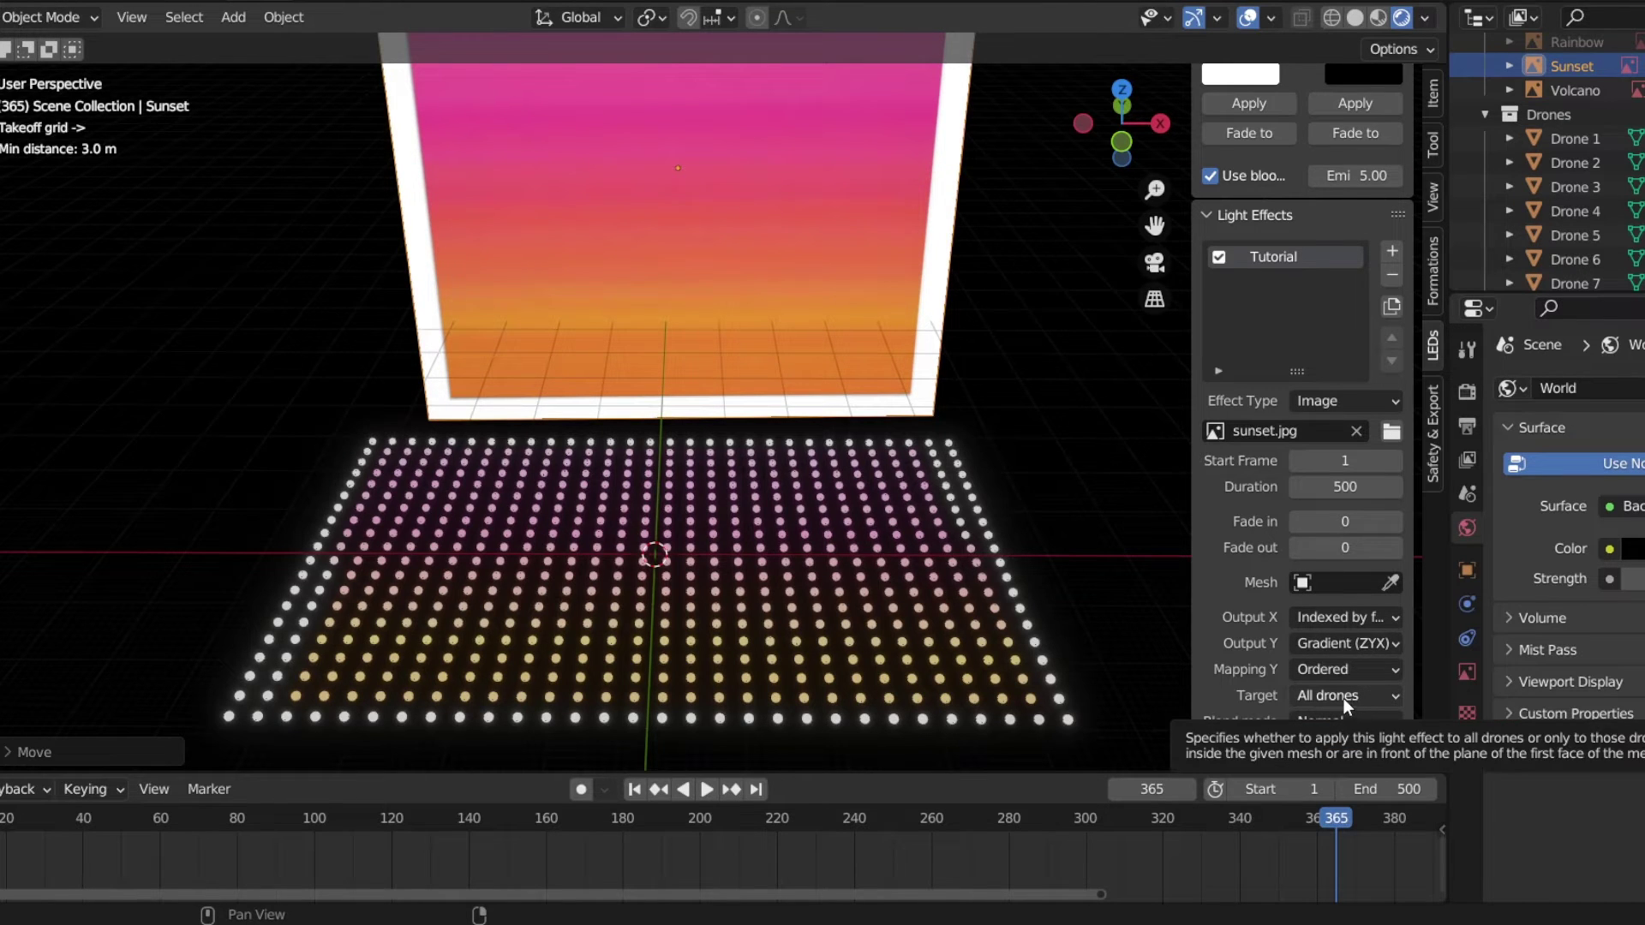
Add a UV sphere at the centre of the drone grid and enlarge it to enclose the grid's middle area.
key("shift+a")
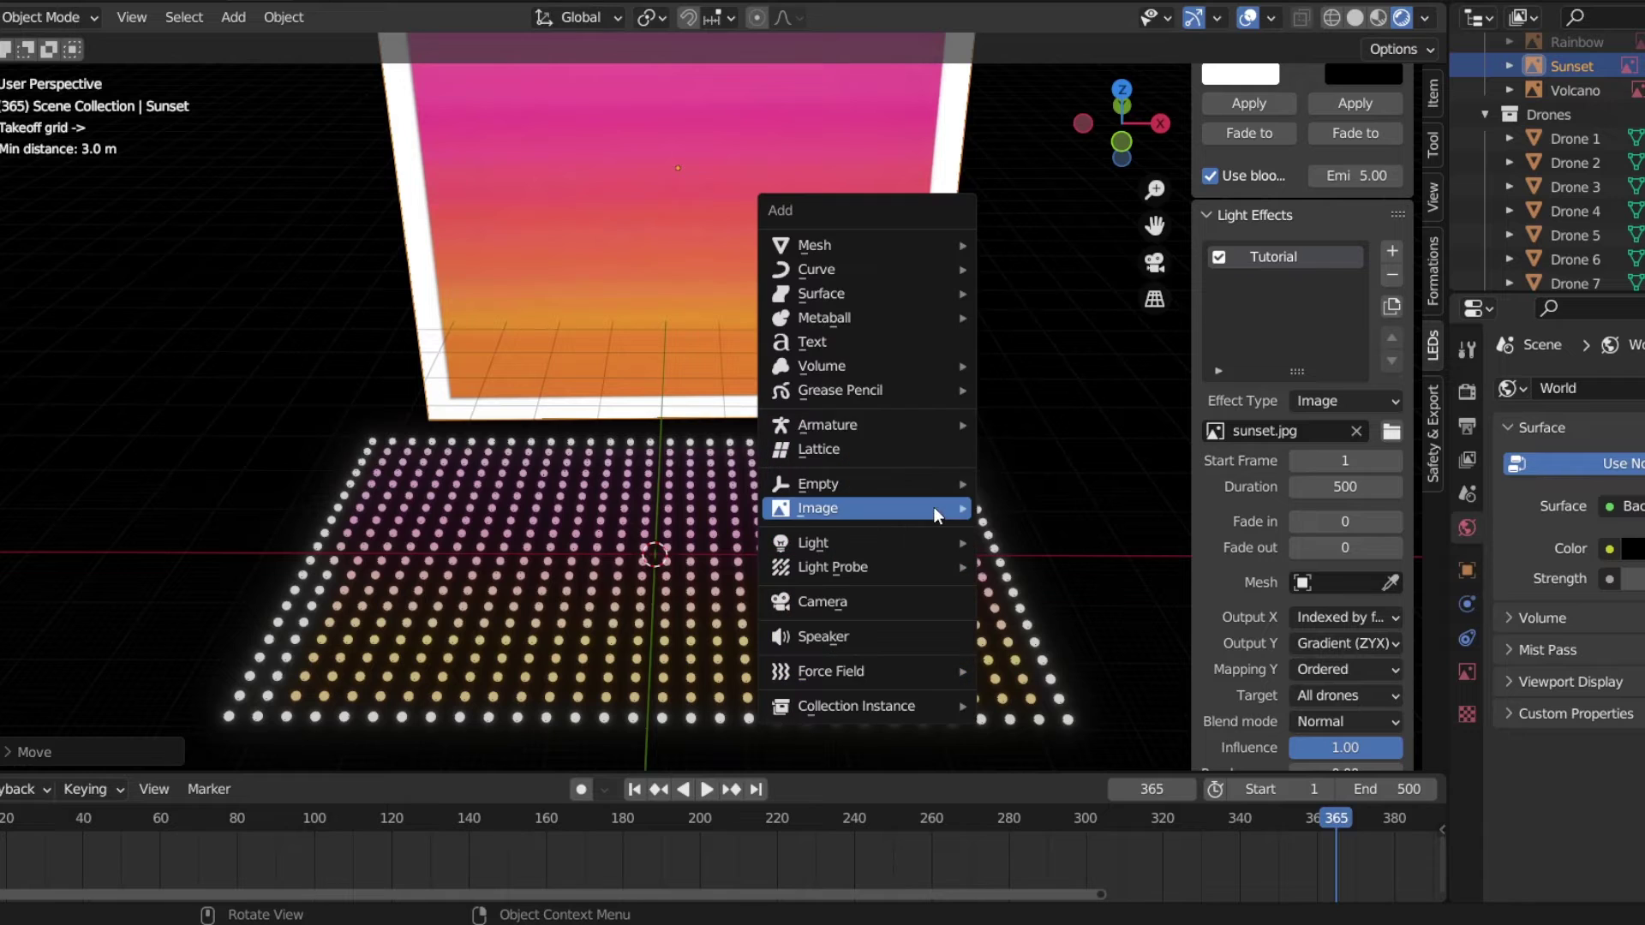
mouse_move(870, 244)
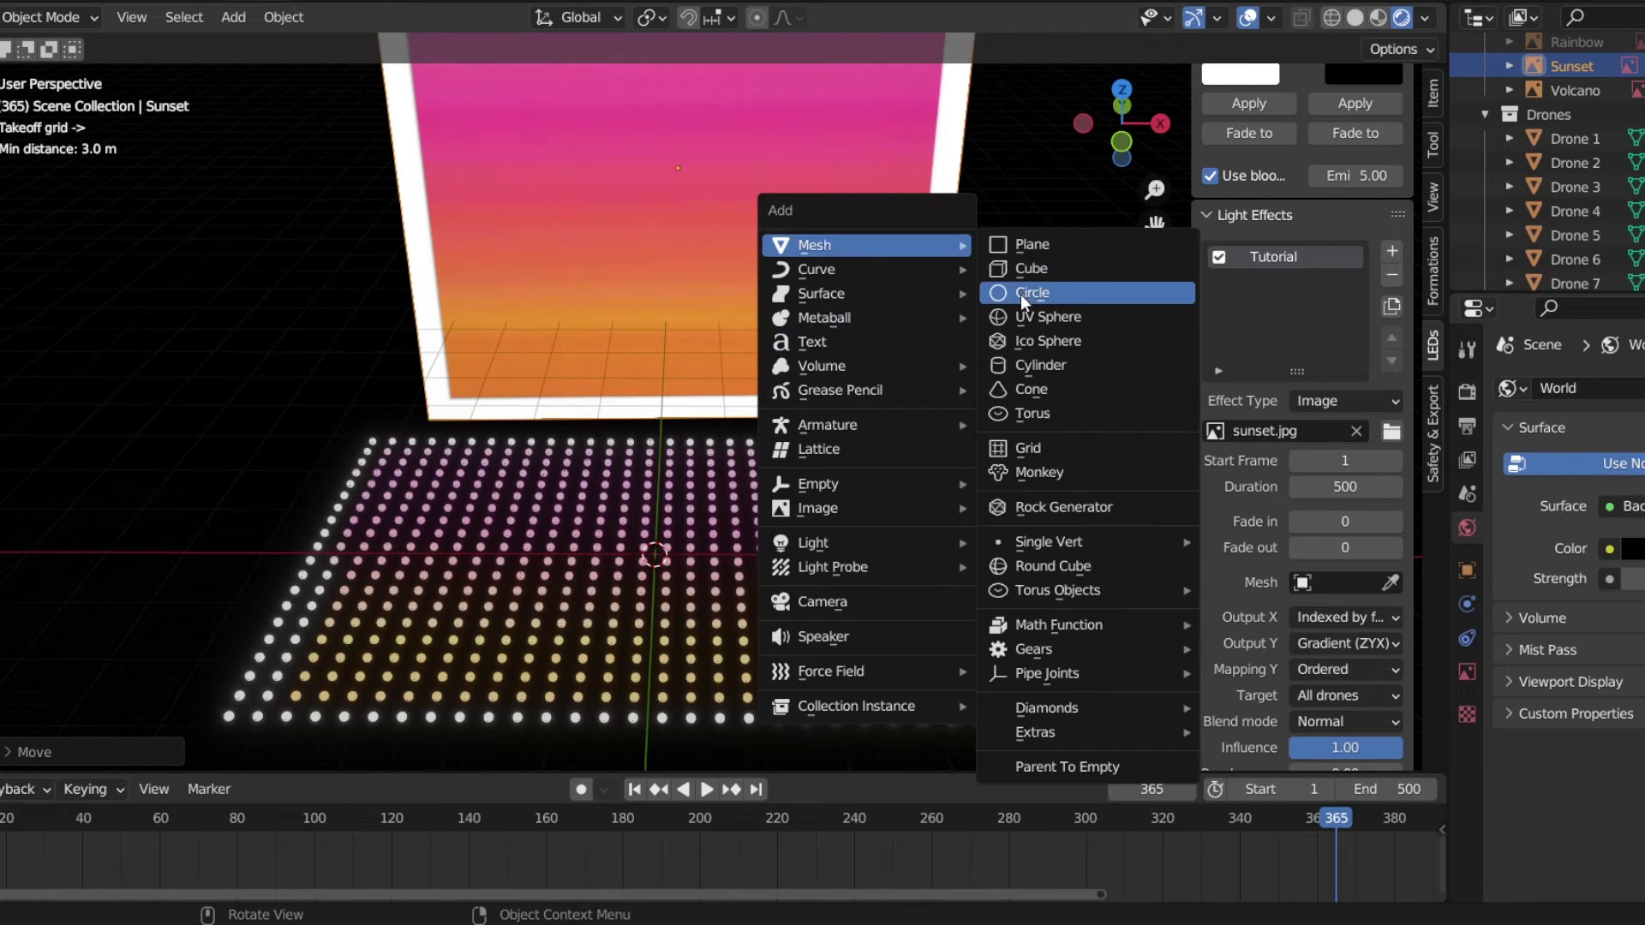
left_click(1037, 316)
key("s")
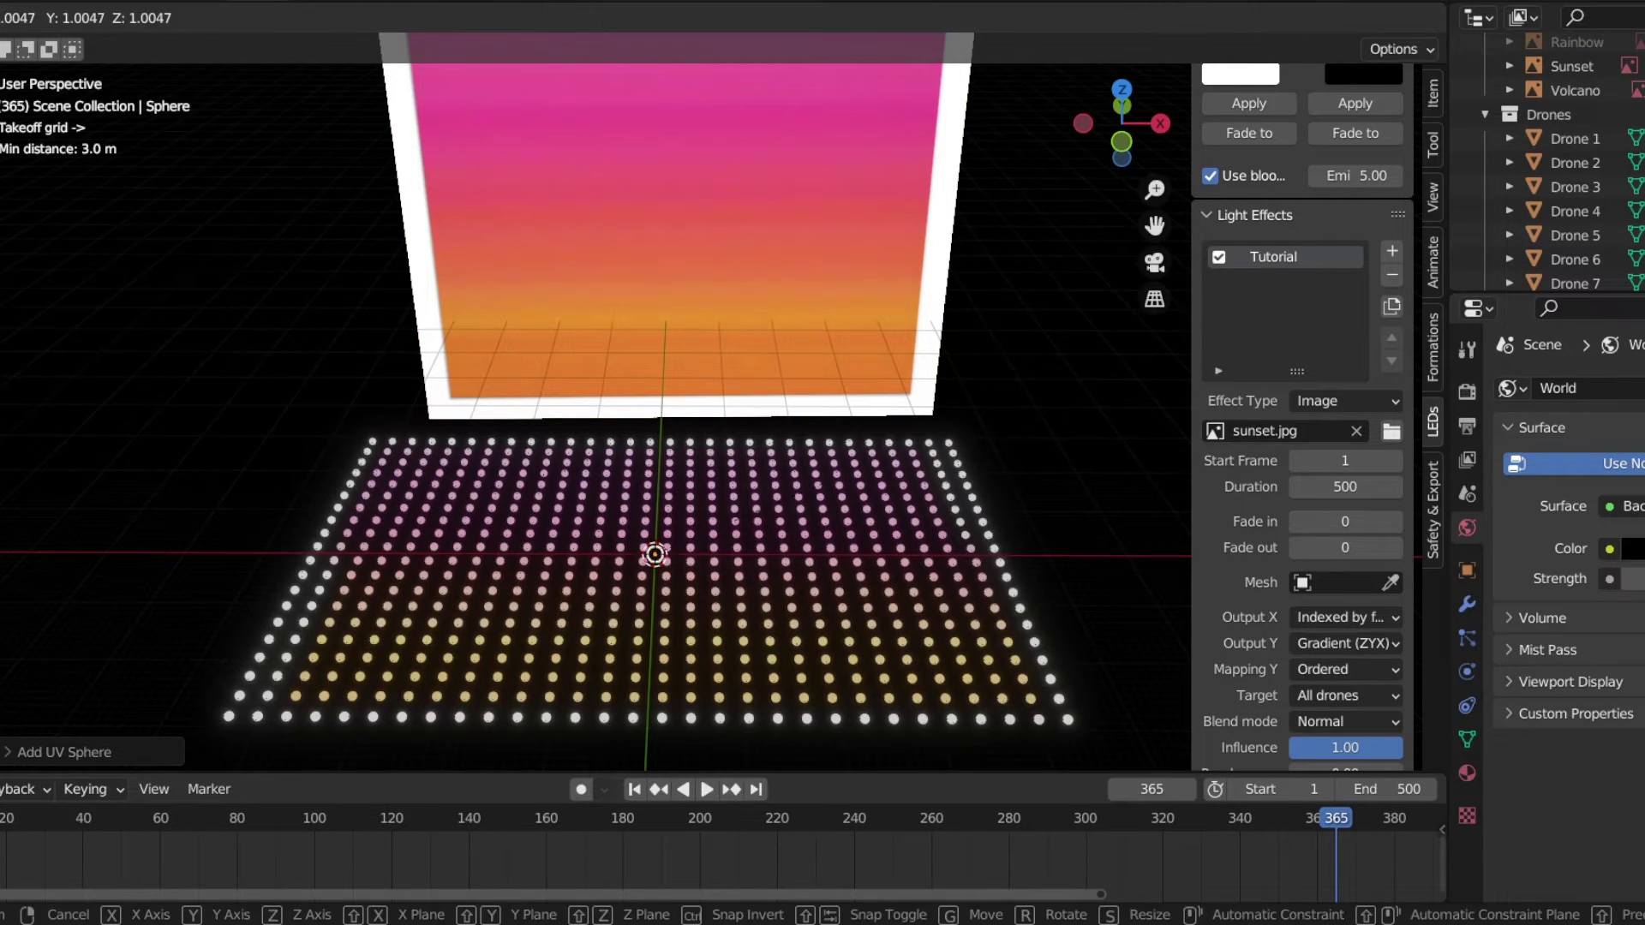
left_click(649, 454)
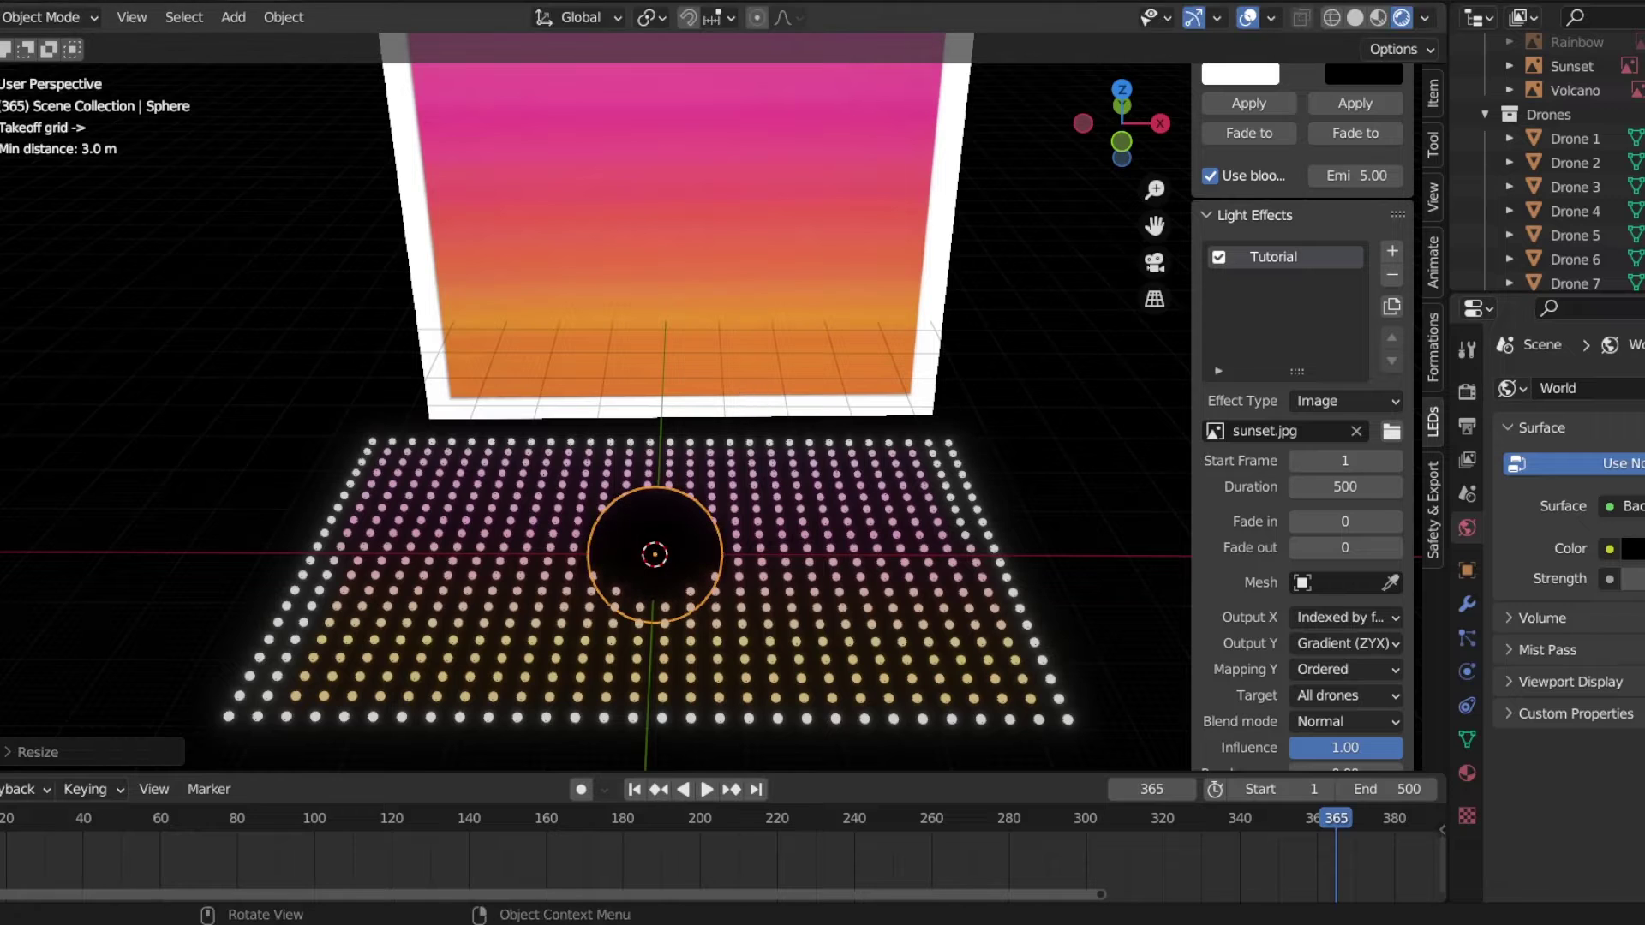
key("s")
left_click(1067, 462)
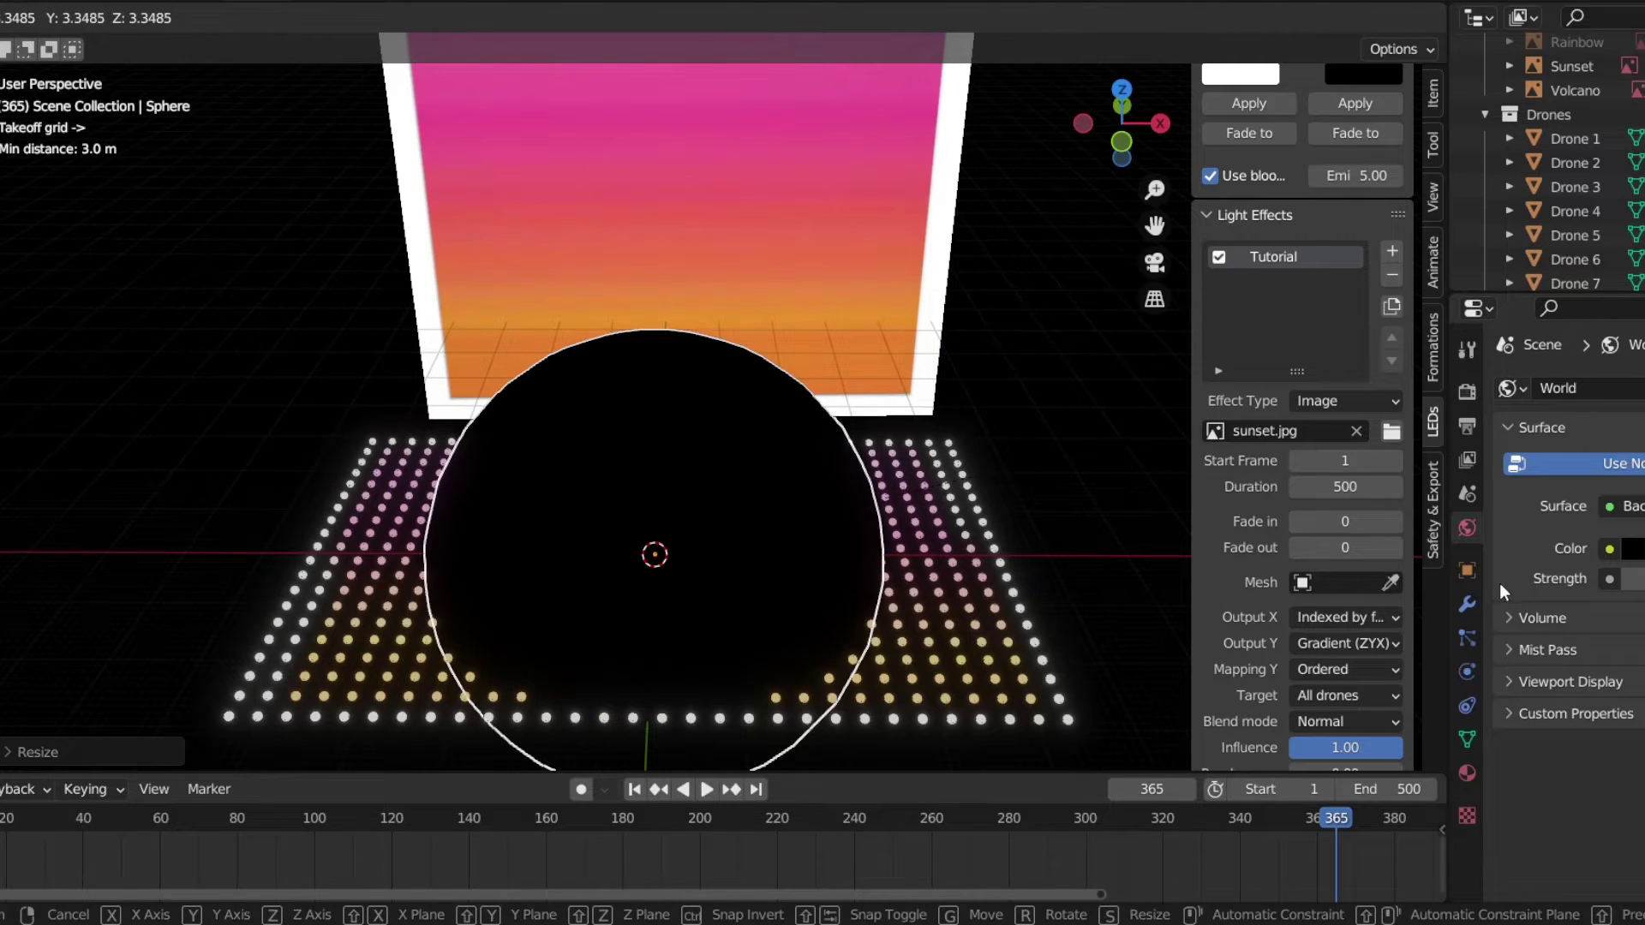
Assign the sphere as the light effect's mesh and set the target to Inside the mesh.
left_click(1392, 582)
left_click(753, 502)
left_click(905, 530)
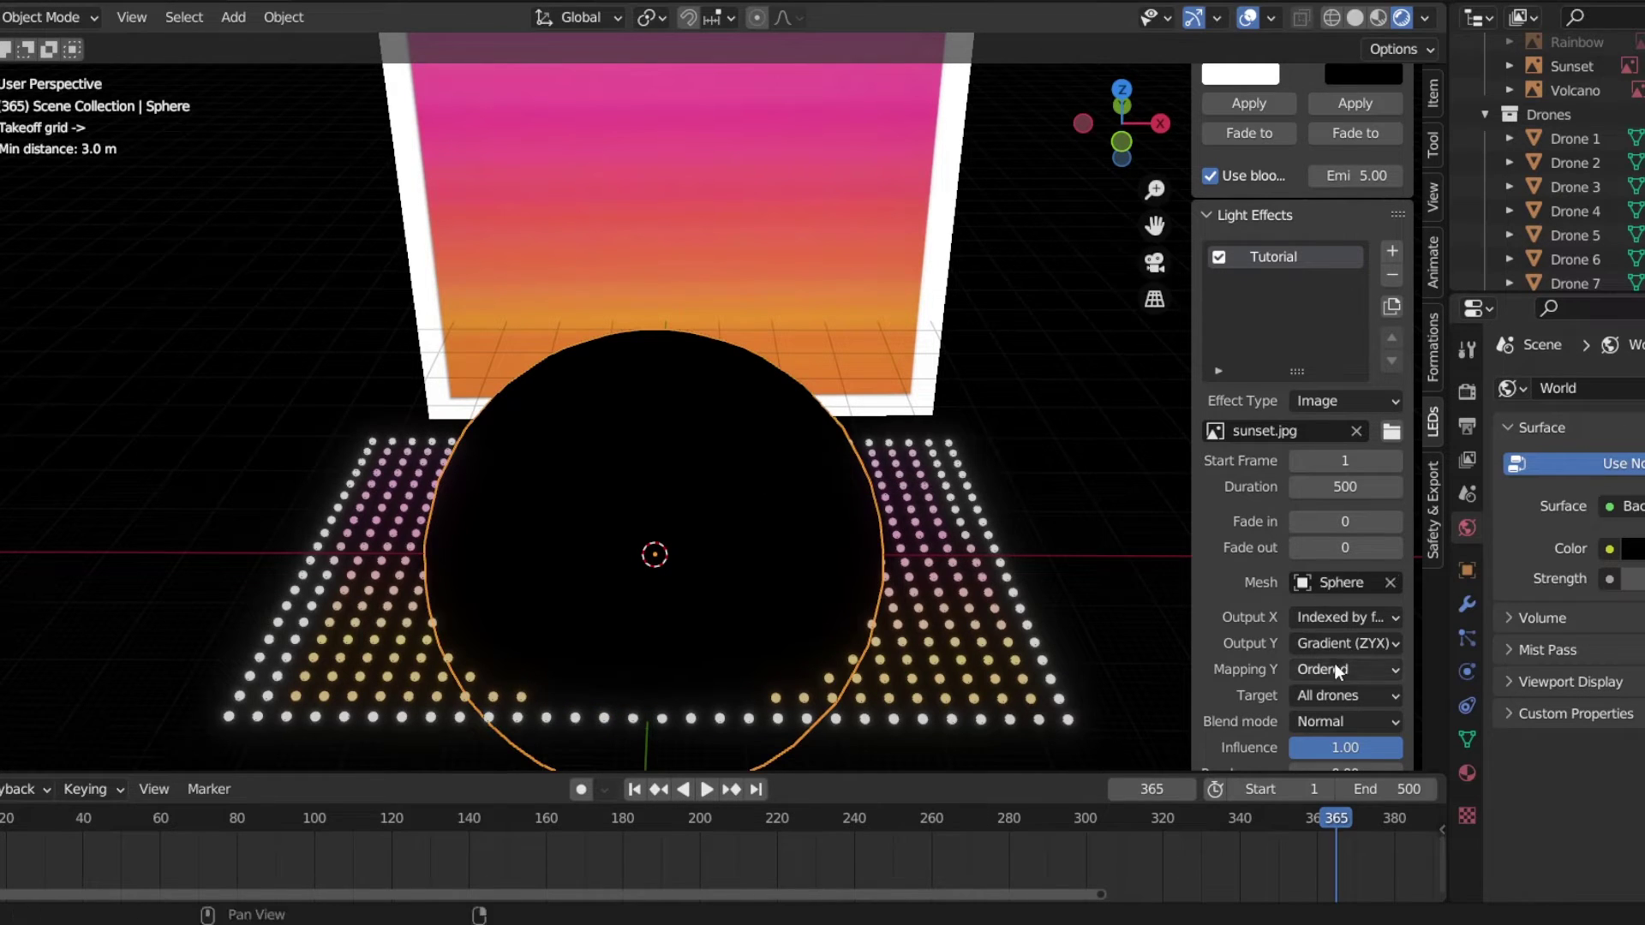
left_click(1342, 695)
left_click(1364, 748)
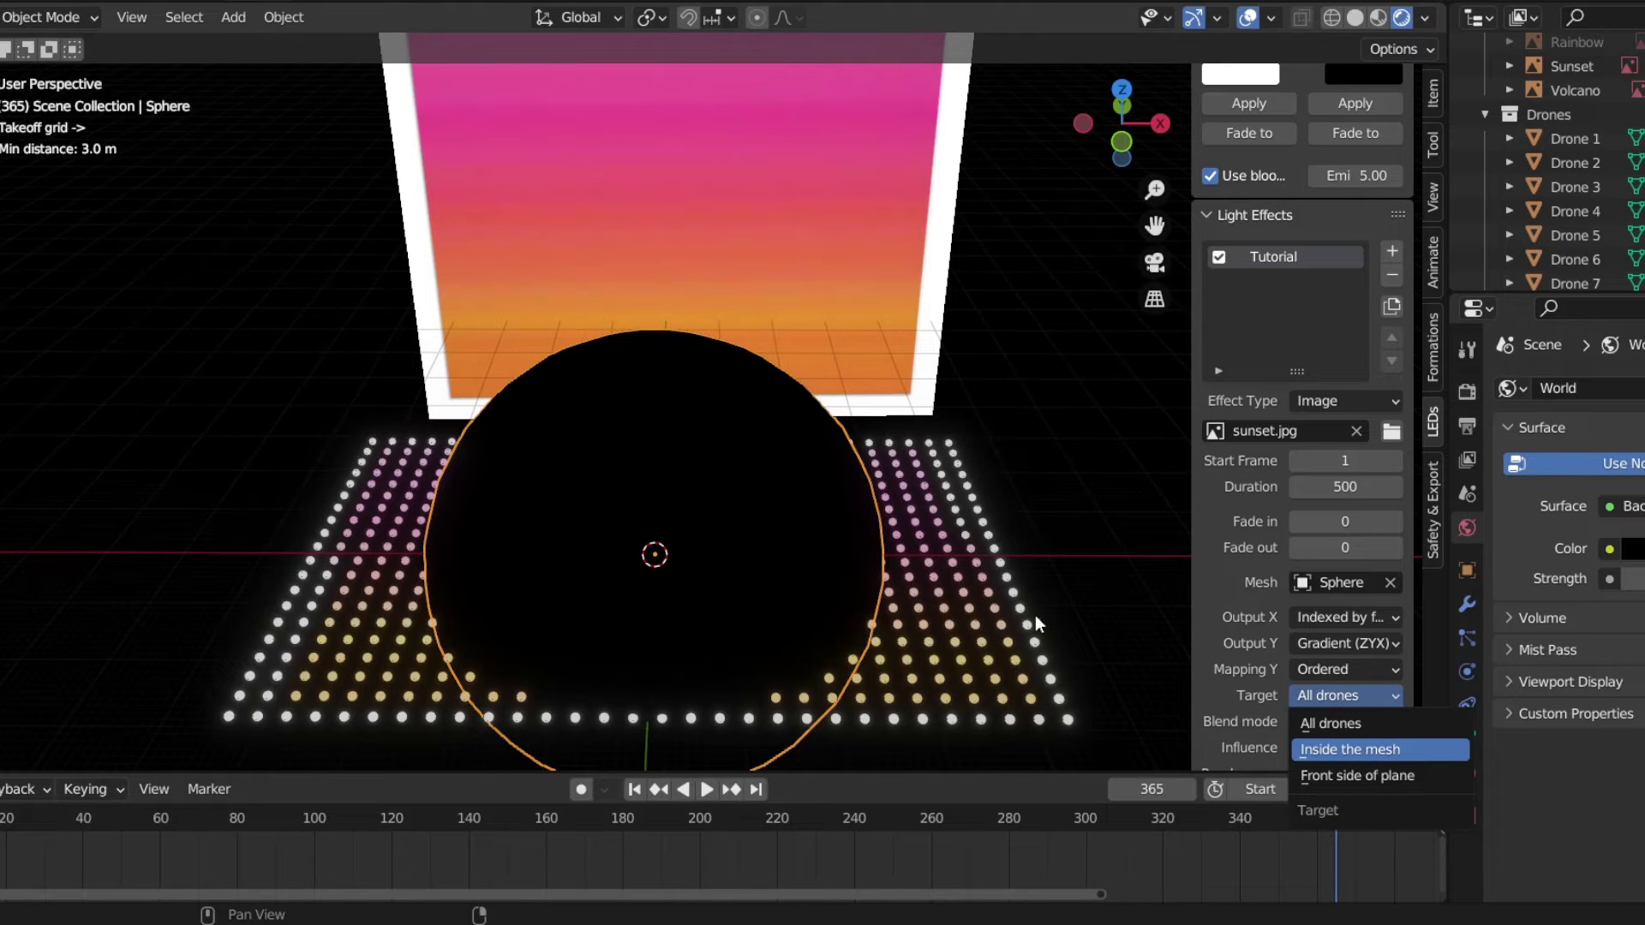
Hide the sphere and inspect the coloured drones within its area from several angles.
key("h")
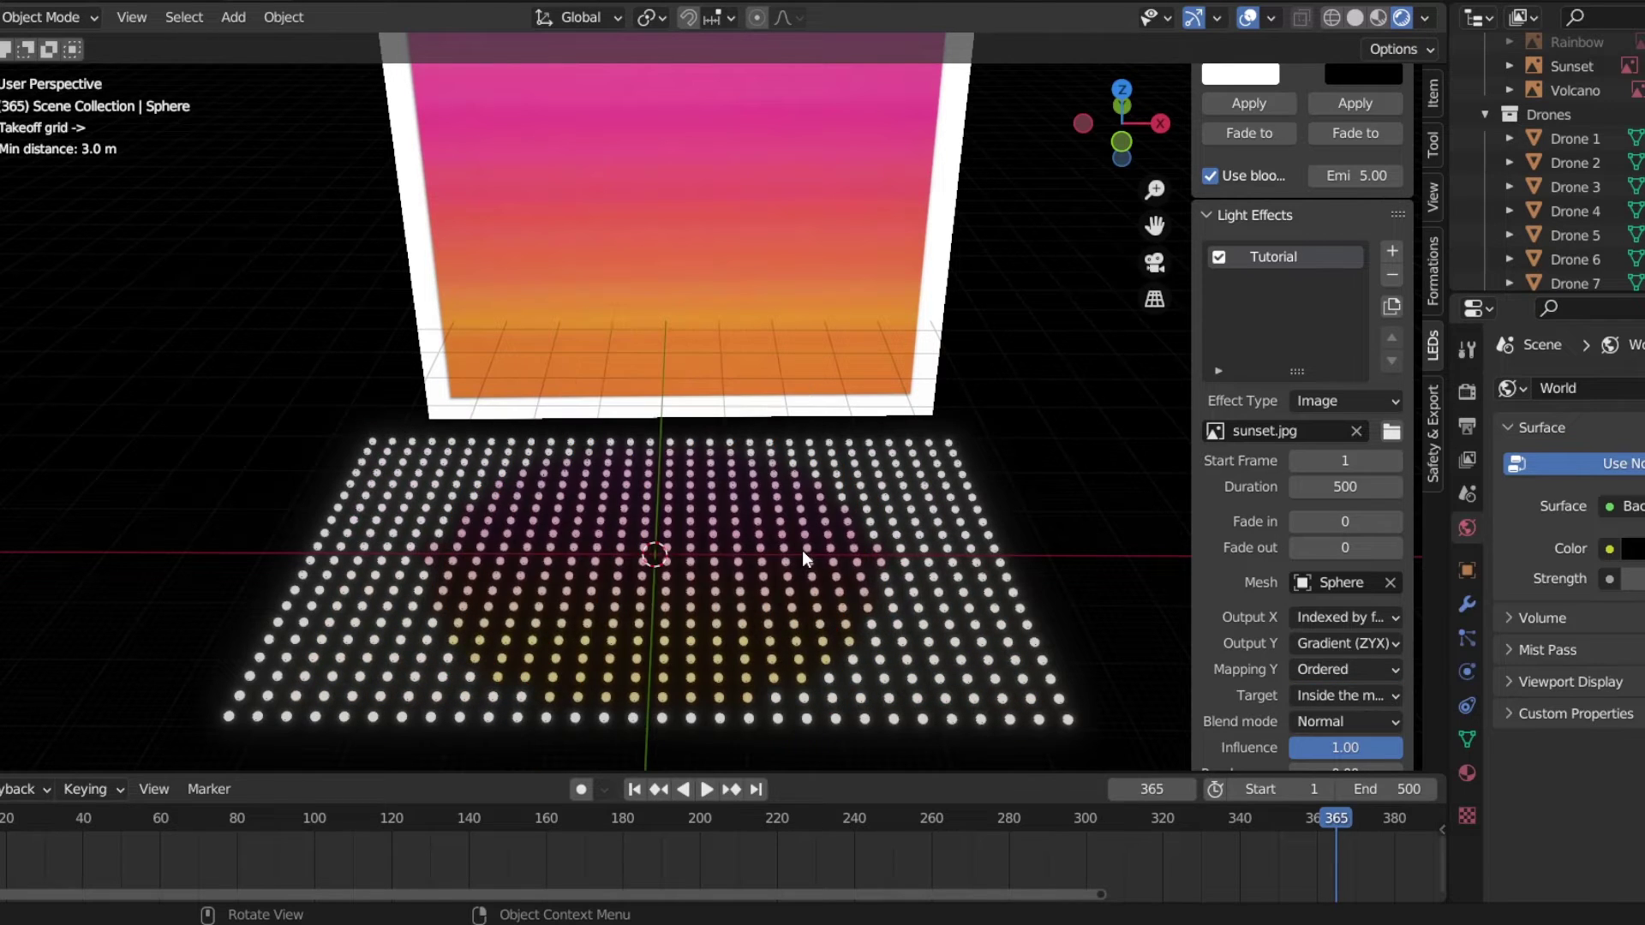
middle_click_drag(803, 552, 779, 476)
scroll(739, 527, "down", 2)
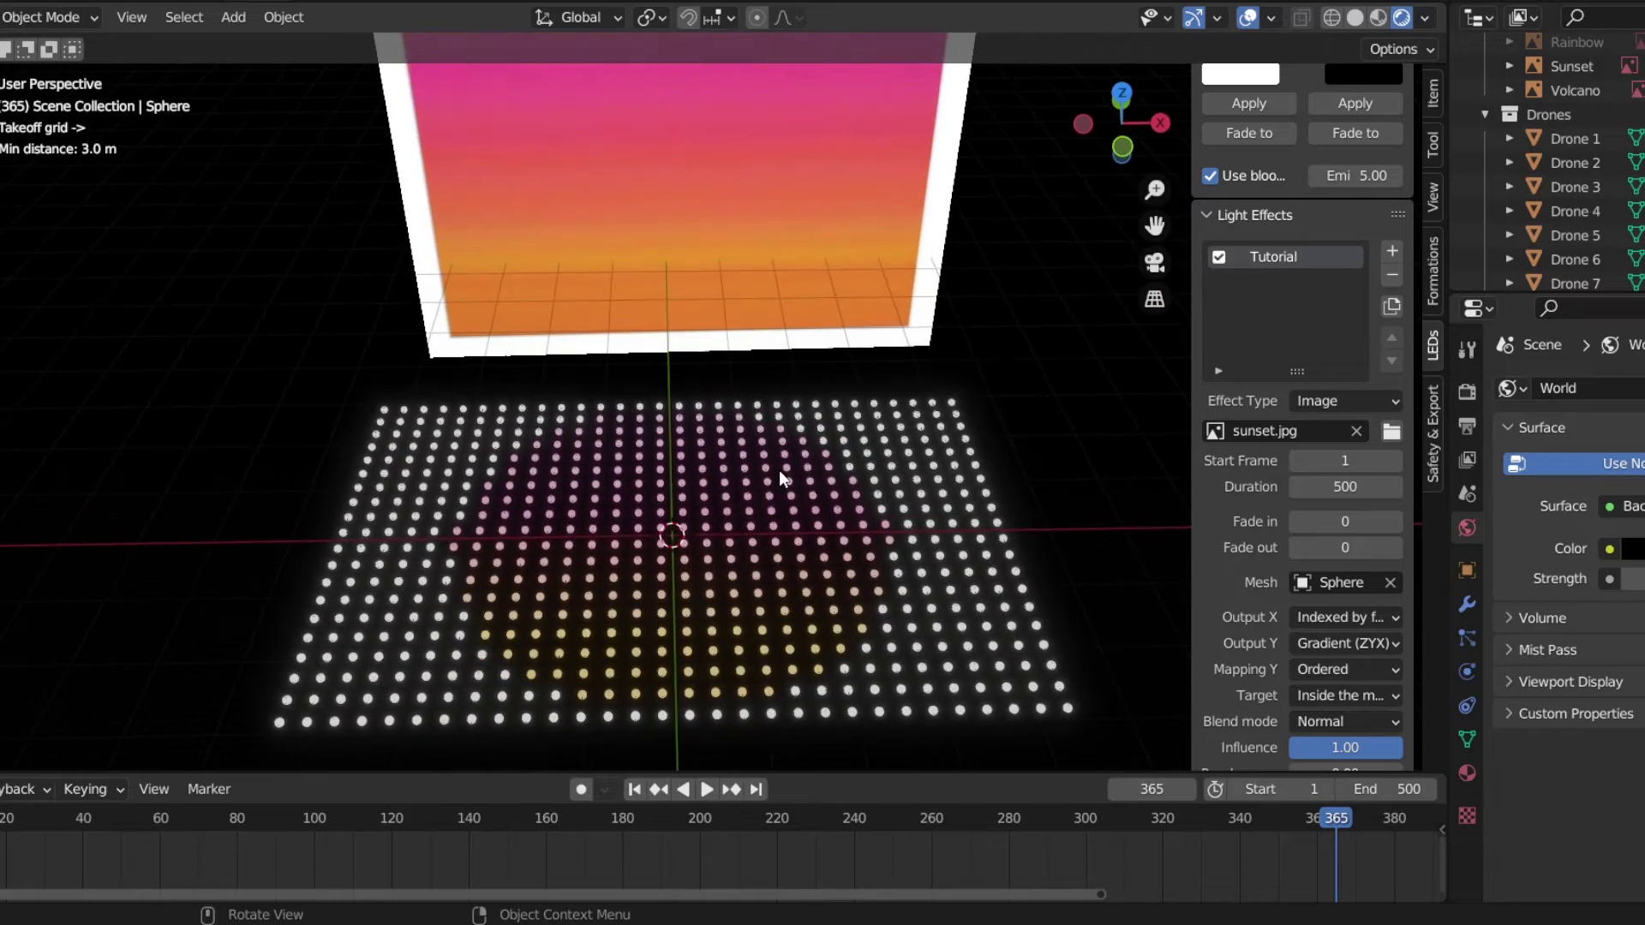
middle_click_drag(604, 486, 709, 305)
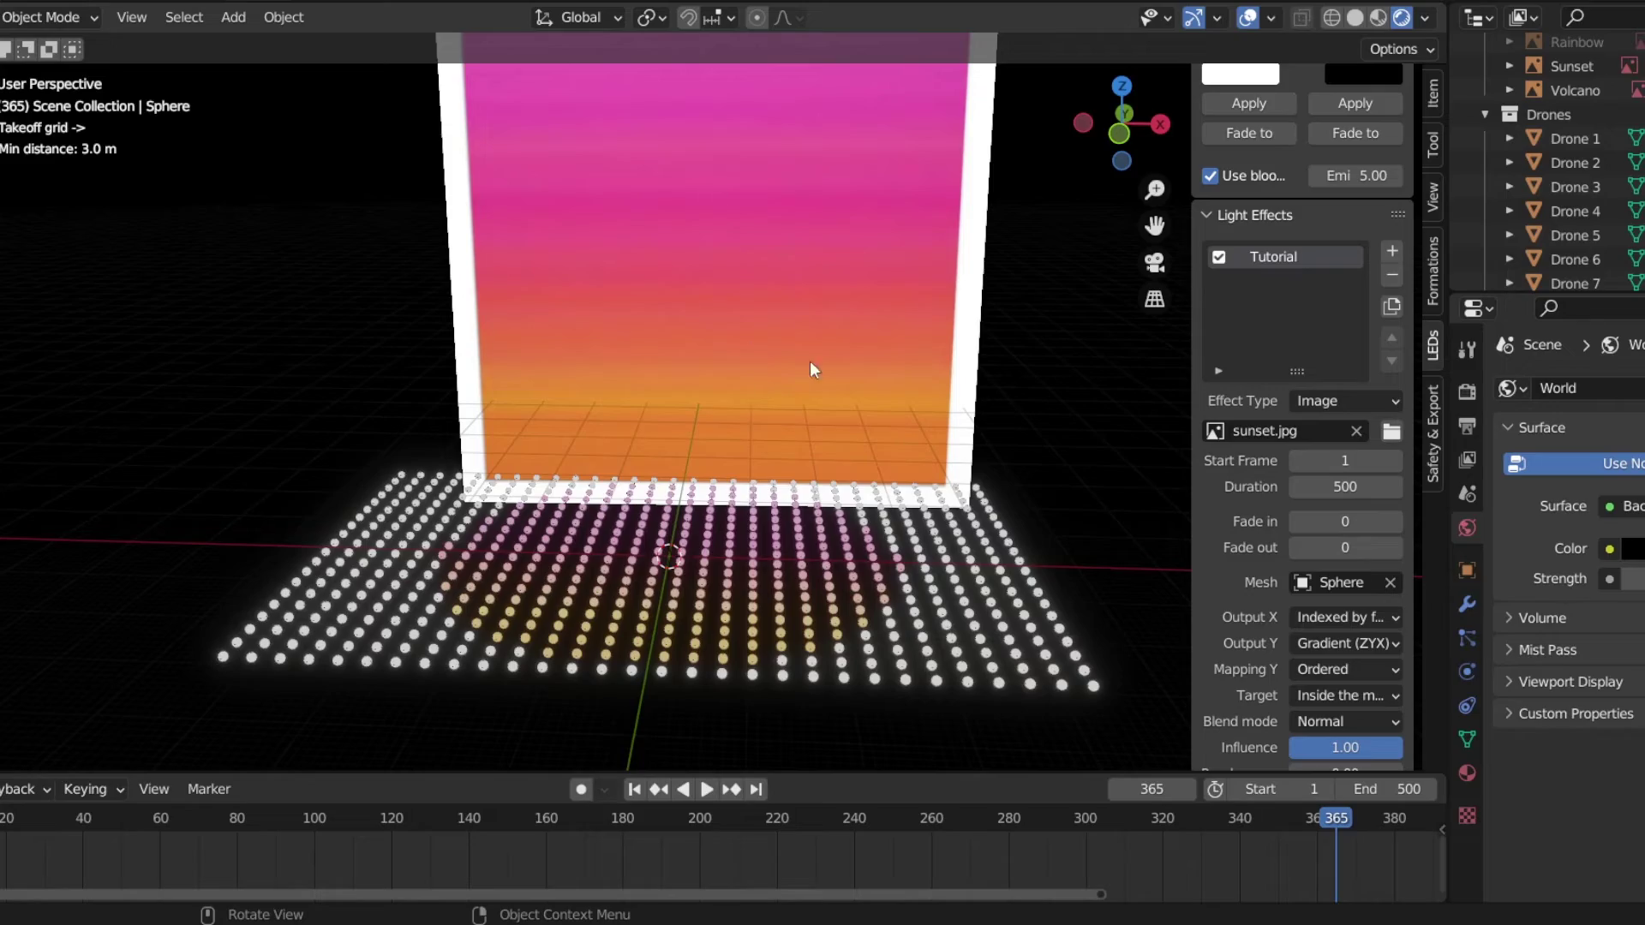
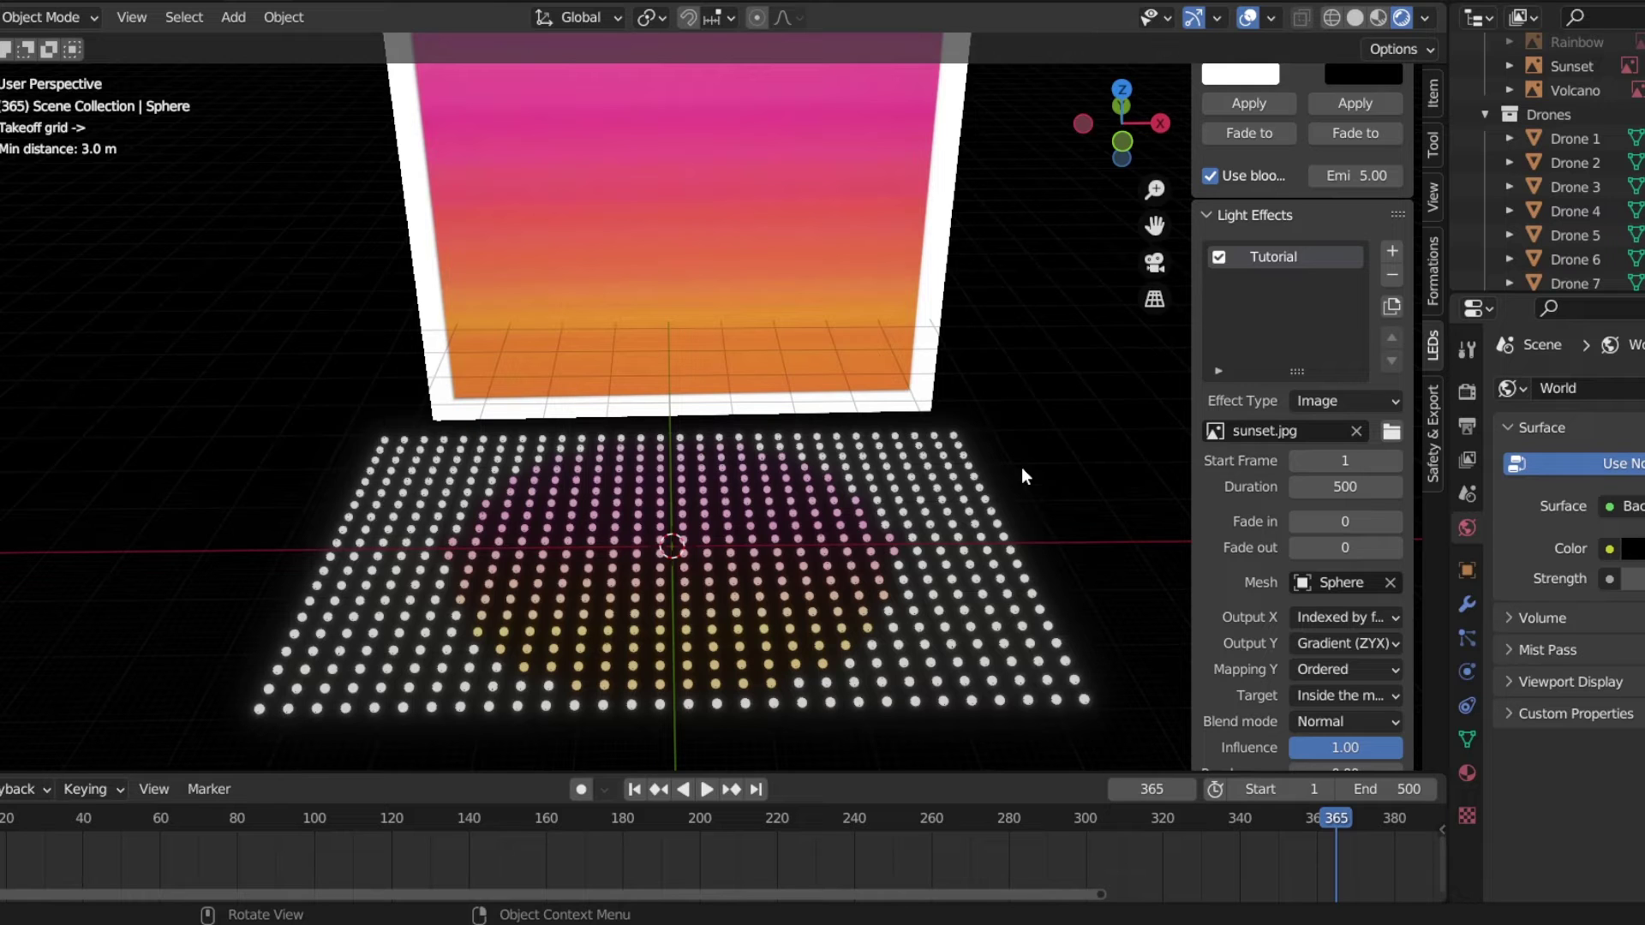
Set both Output X and Output Y of the Tutorial light effect to Temporal.
mouse_move(1022, 469)
middle_mouse_down()
mouse_move(974, 470)
mouse_move(997, 472)
middle_mouse_up()
middle_click_drag(1141, 565, 1158, 565)
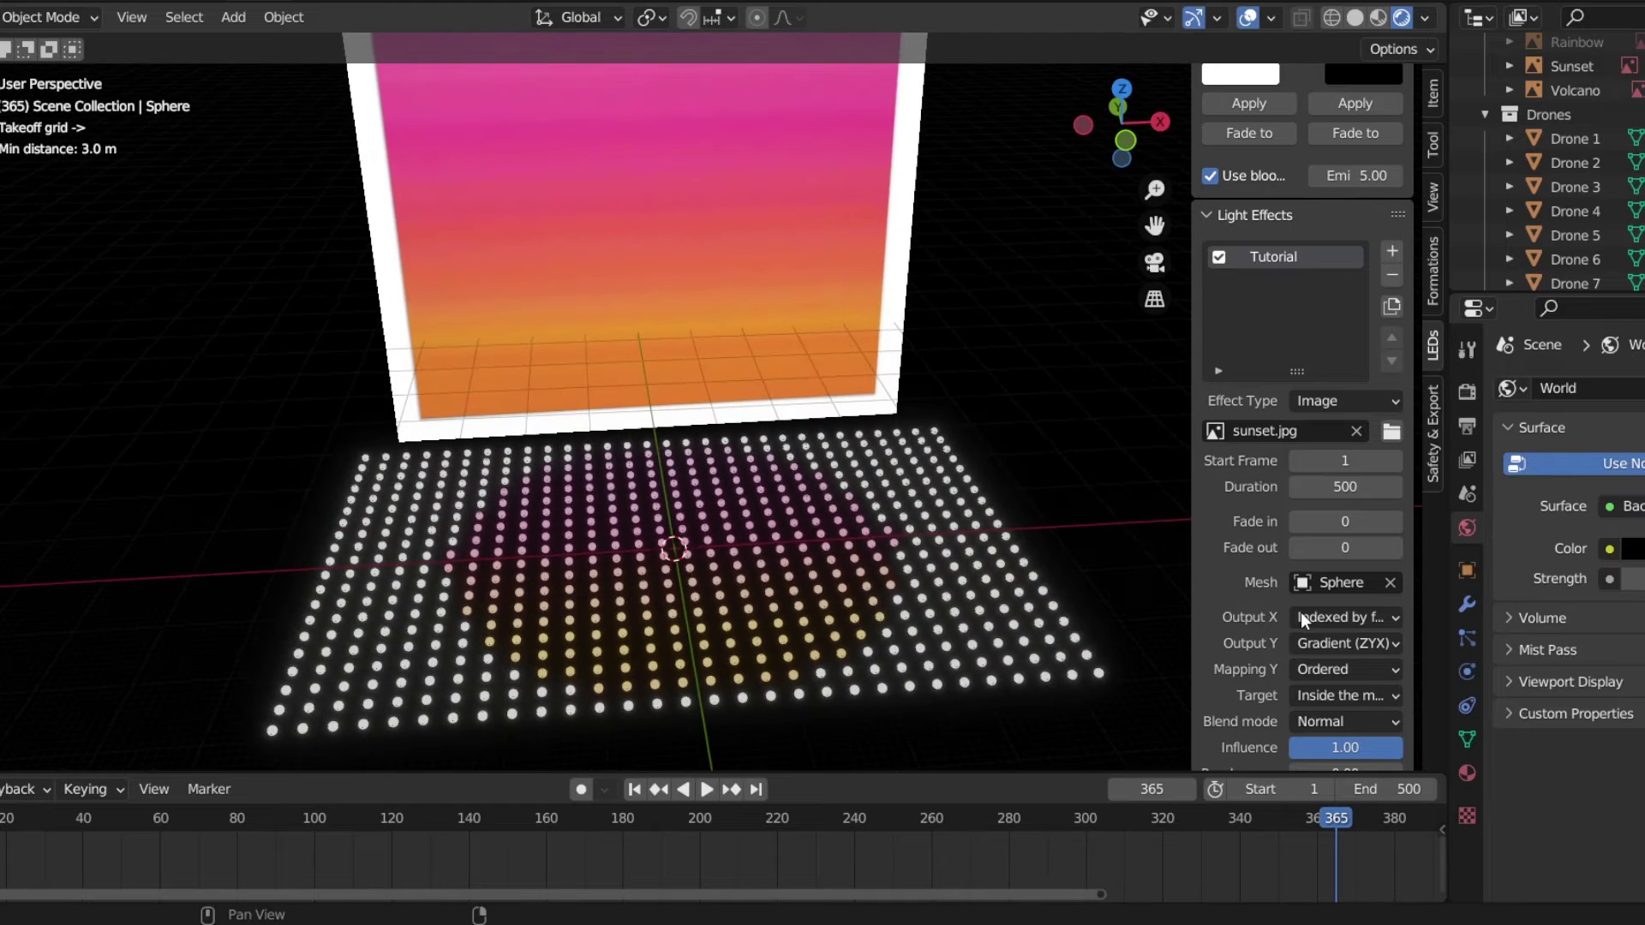
left_click(1299, 615)
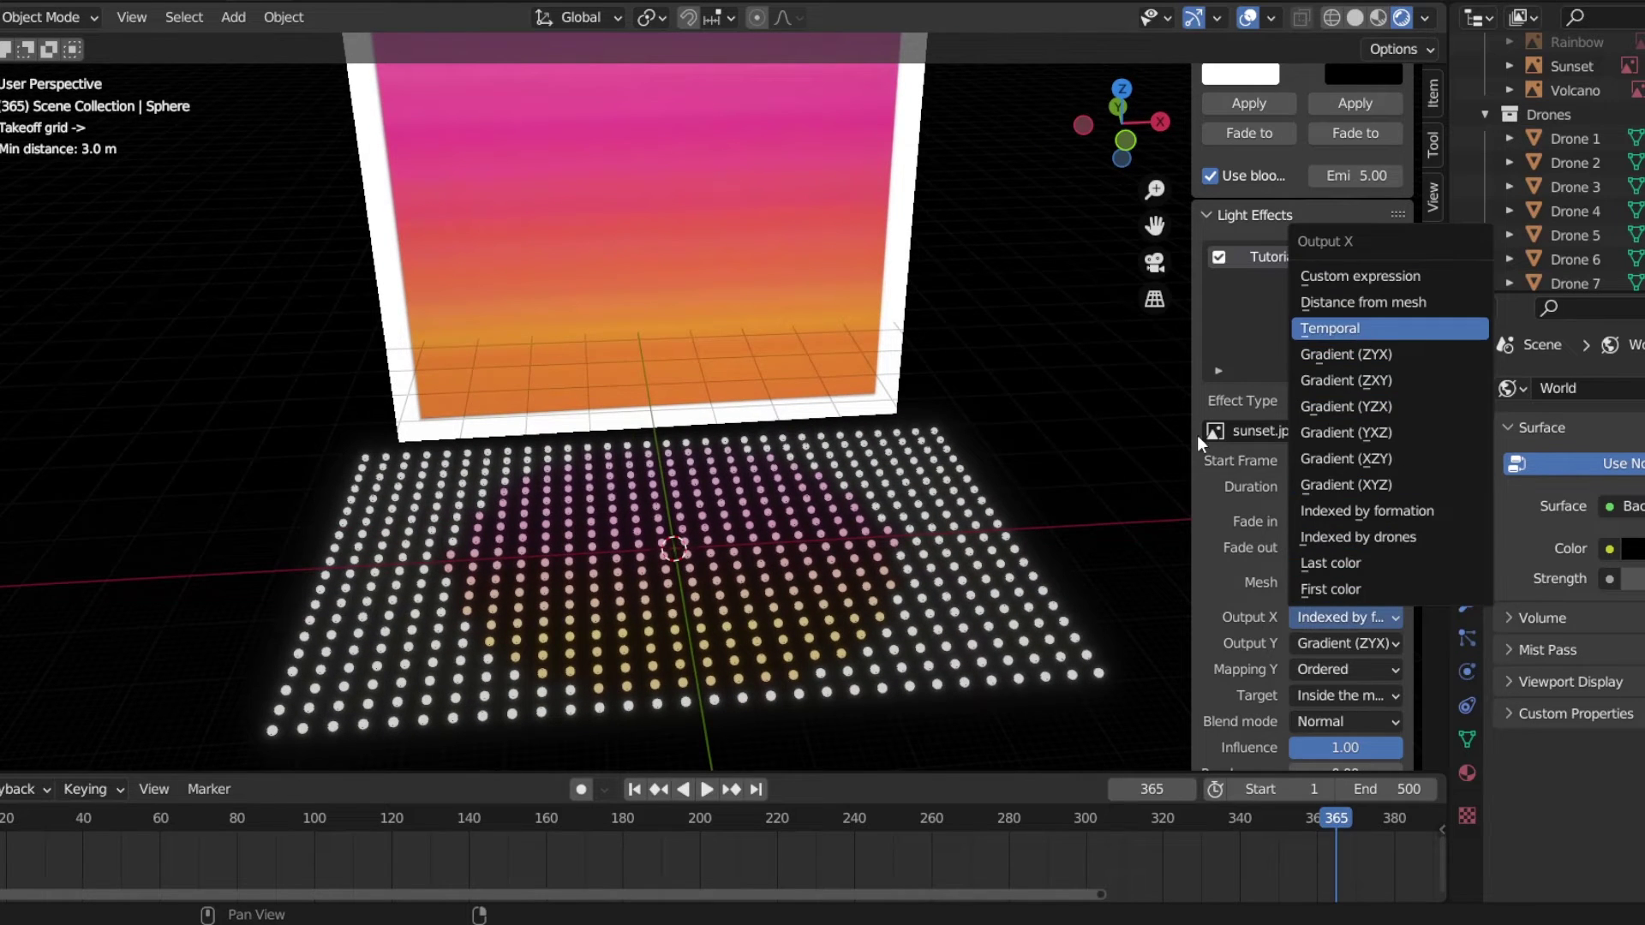
left_click(1349, 328)
middle_click_drag(1081, 469, 1114, 539)
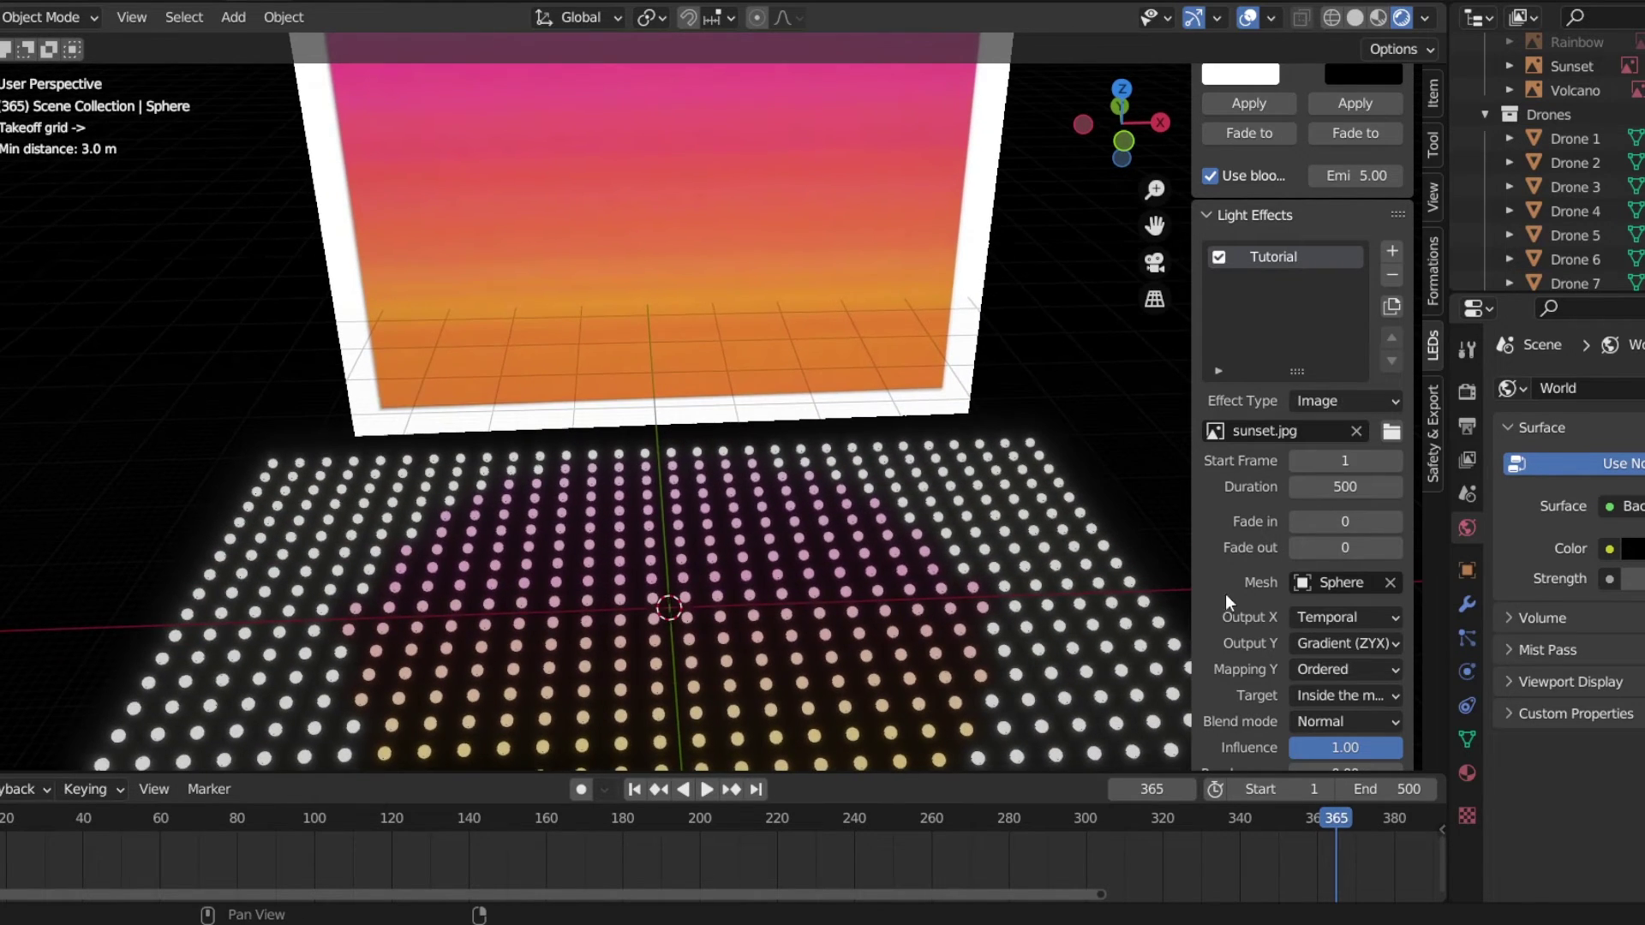
left_click(1320, 640)
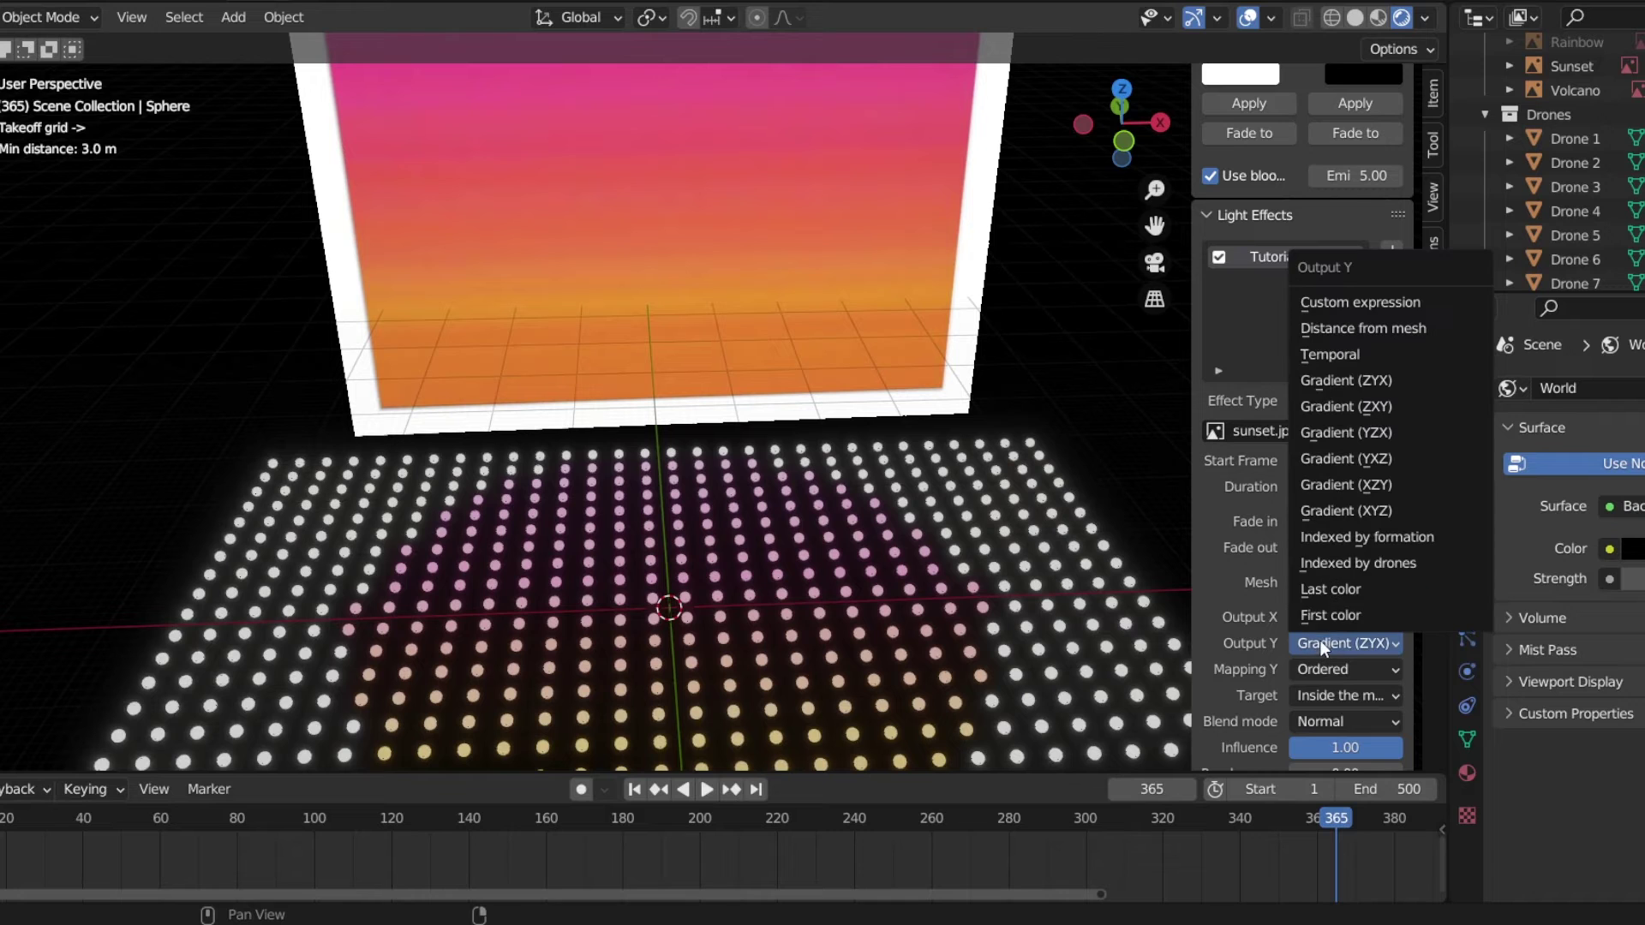
left_click(1348, 353)
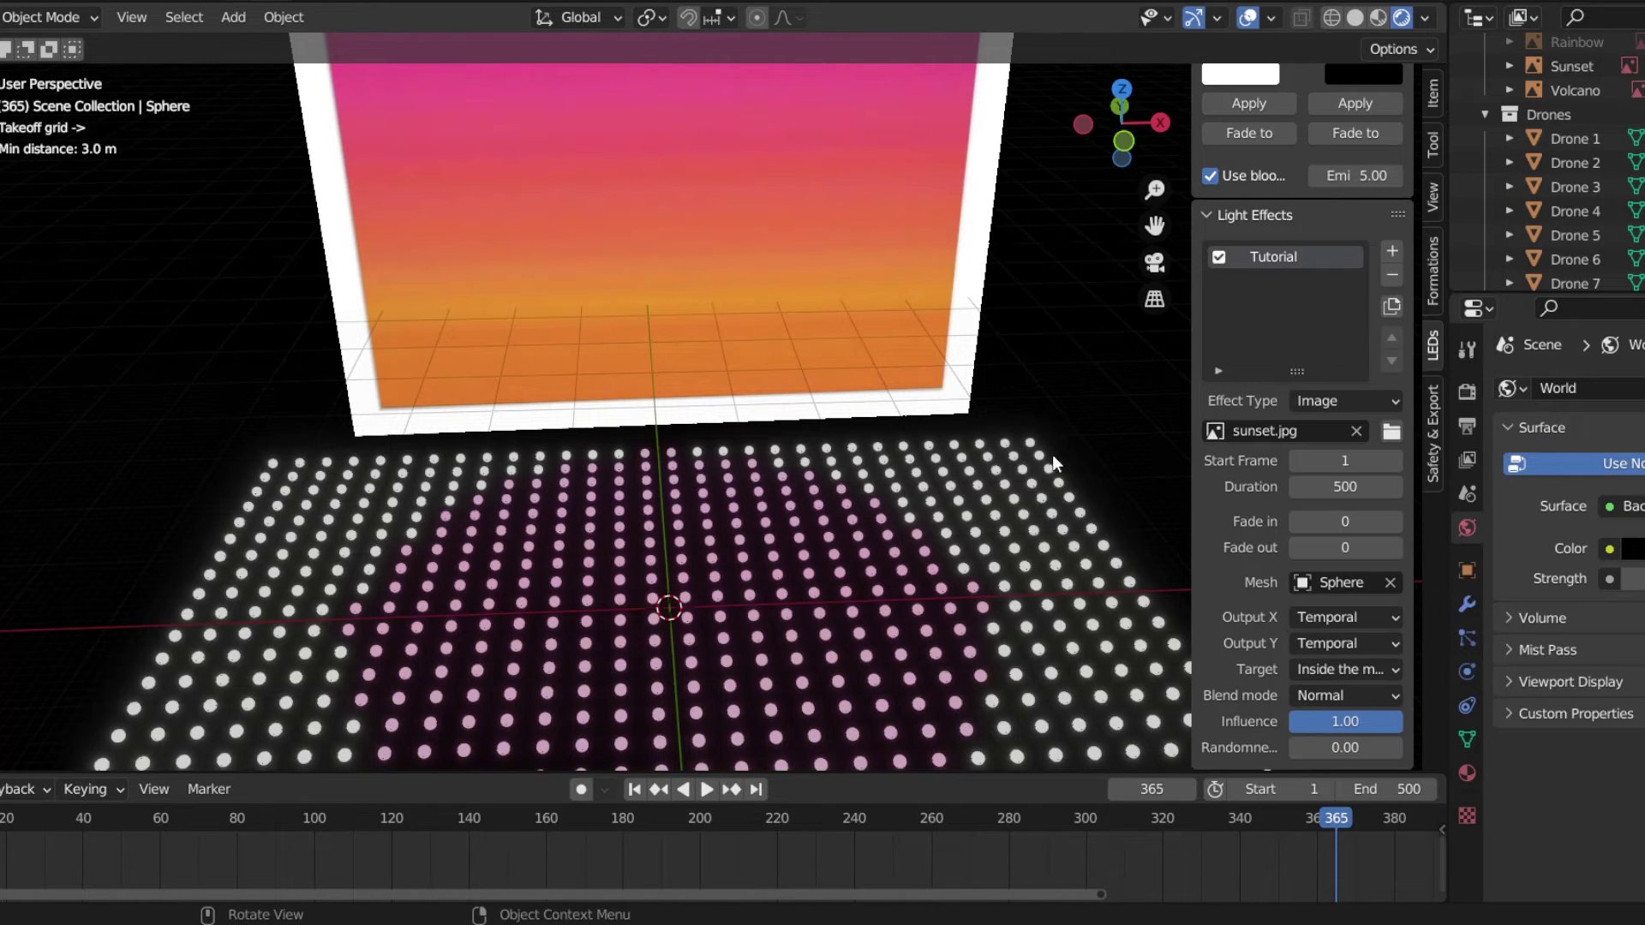
middle_click_drag(1052, 454, 872, 463)
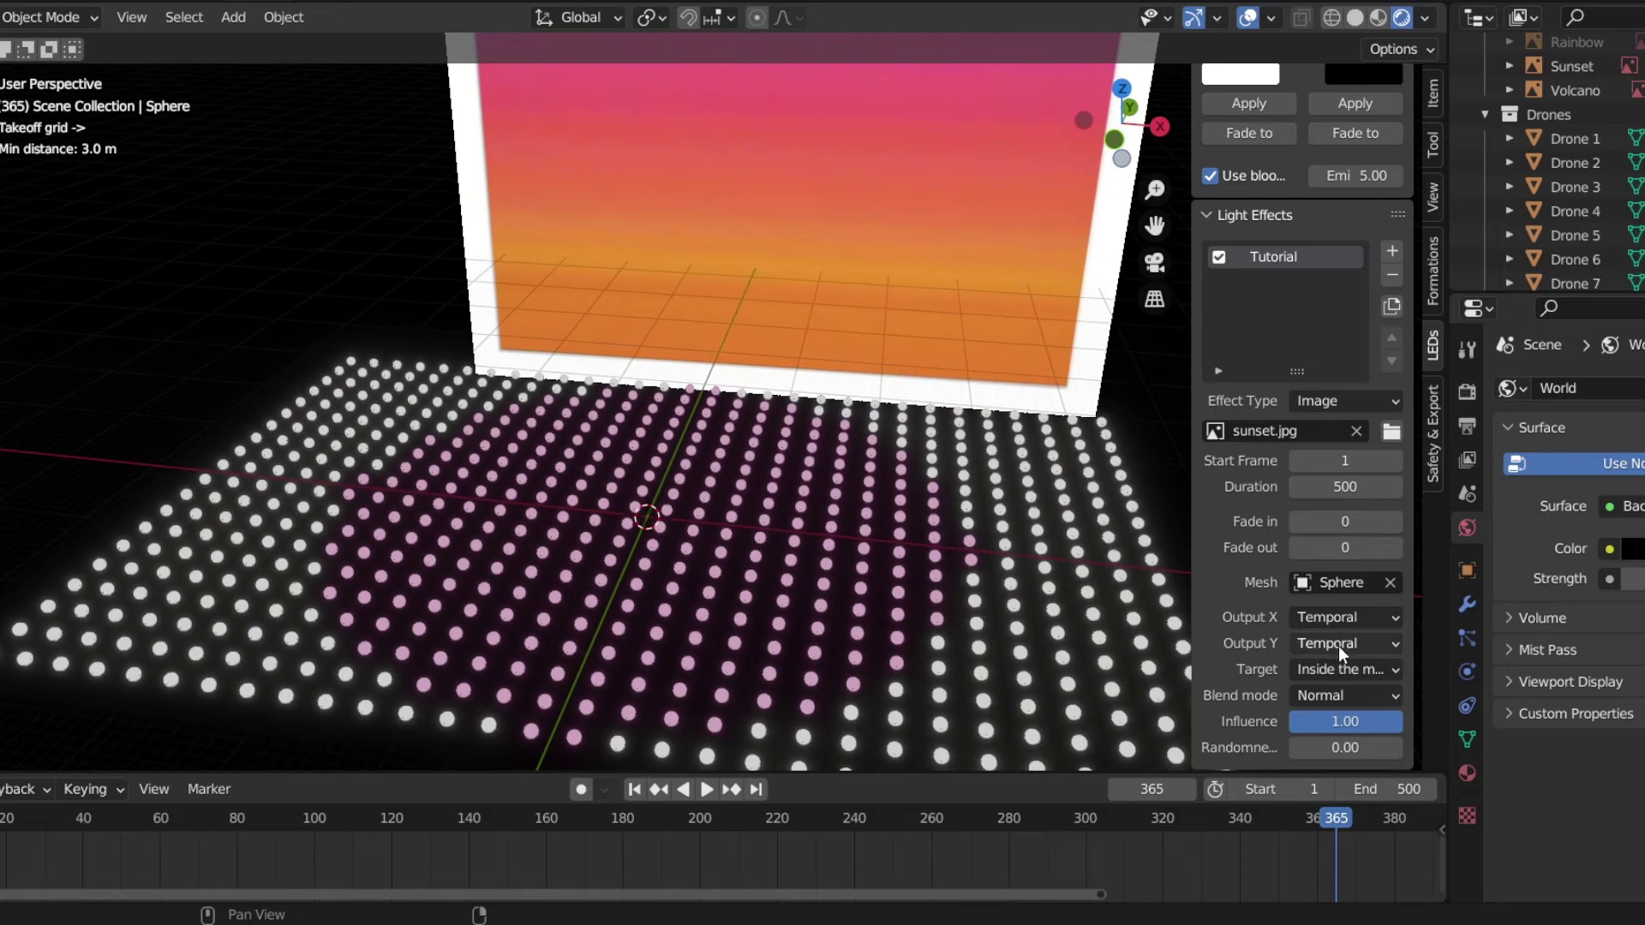
left_click(1333, 642)
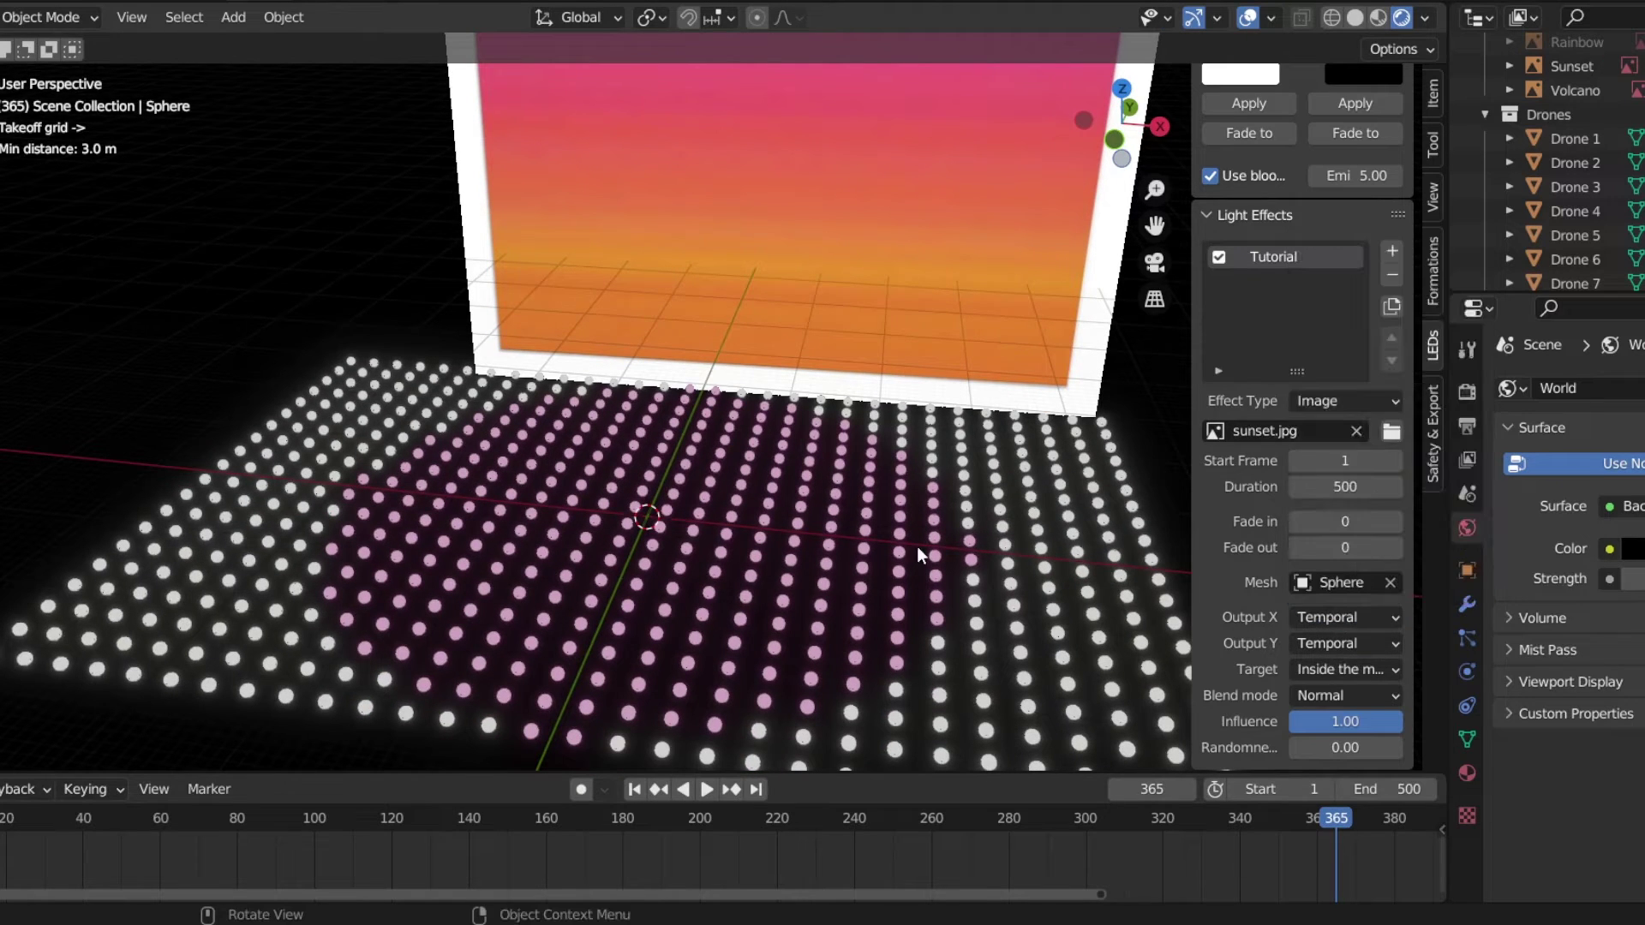
Play and scrub the animation, examining from several angles how the drones inside the sphere change colour over time.
key("space")
key("space")
left_click_drag(1350, 818, 377, 796)
middle_click_drag(600, 686, 634, 655)
key("space")
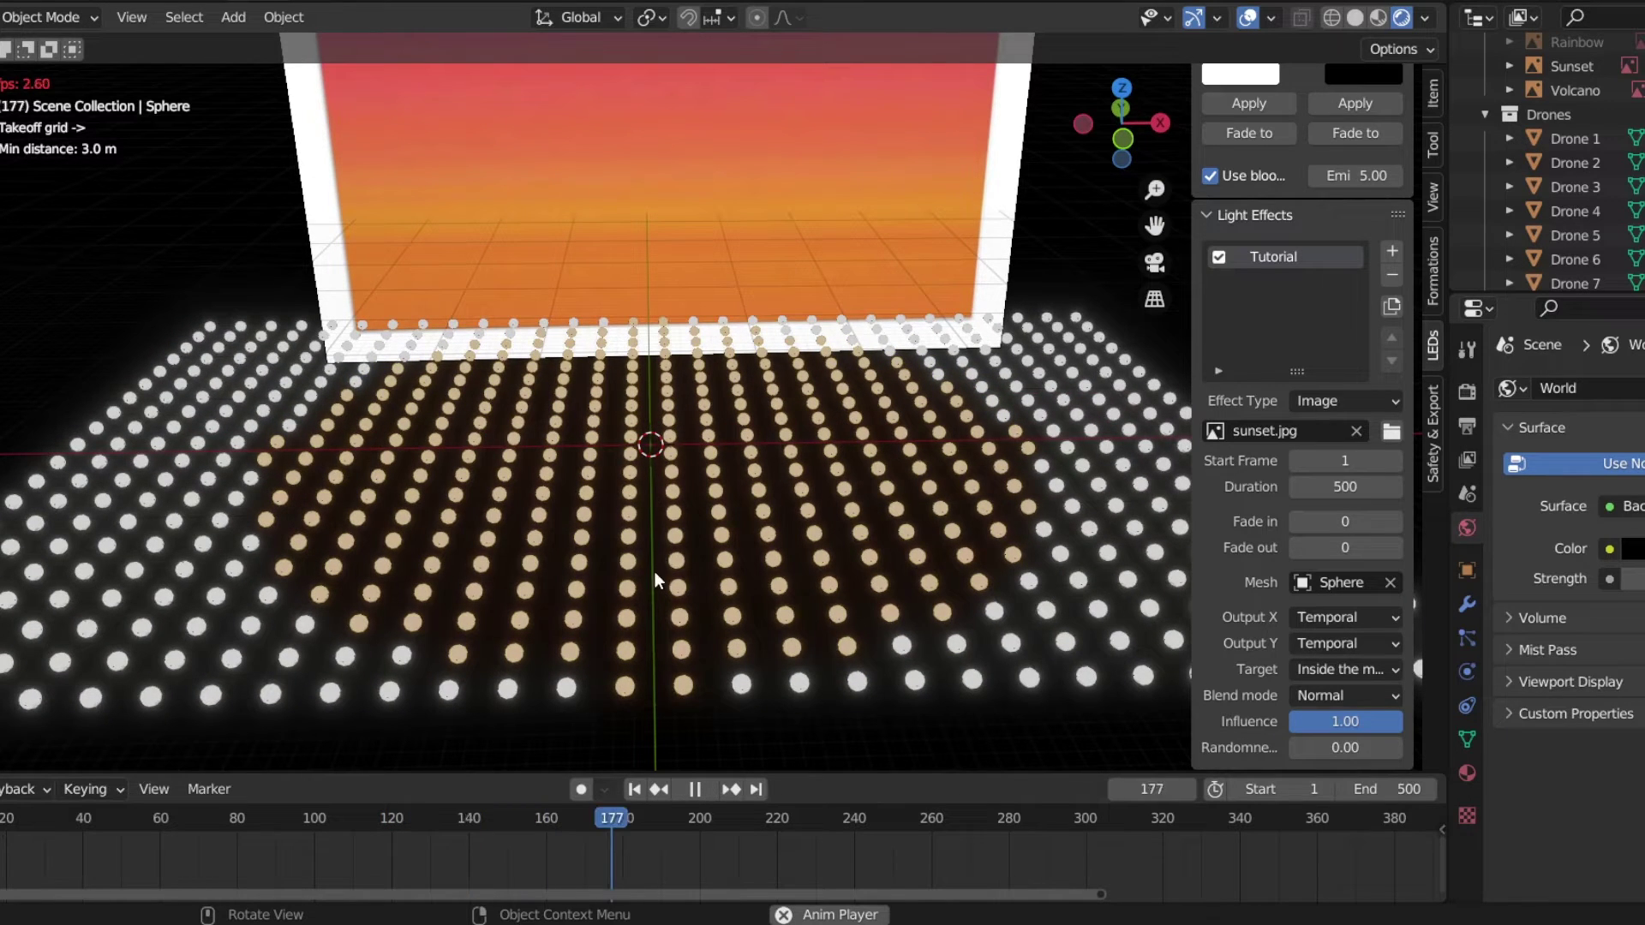
left_click(695, 789)
middle_click_drag(705, 743, 696, 667)
scroll(695, 666, "down", 2)
middle_click_drag(627, 553, 630, 574)
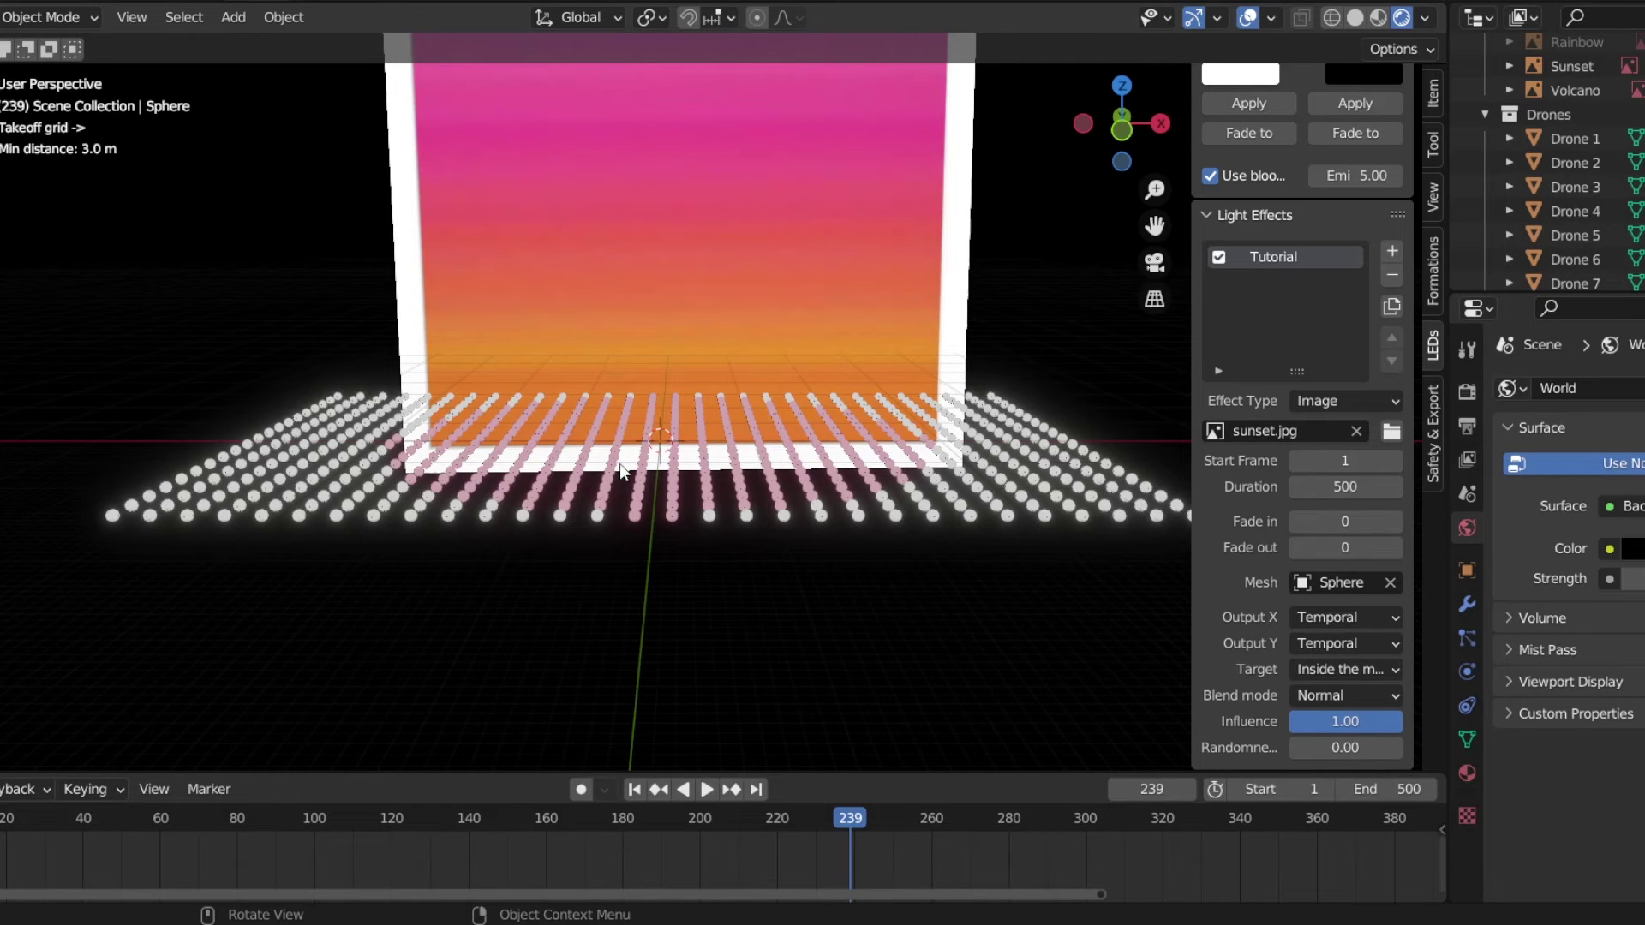
middle_click_drag(619, 464, 516, 502)
mouse_move(739, 284)
middle_mouse_down()
mouse_move(766, 142)
mouse_move(758, 265)
middle_mouse_up()
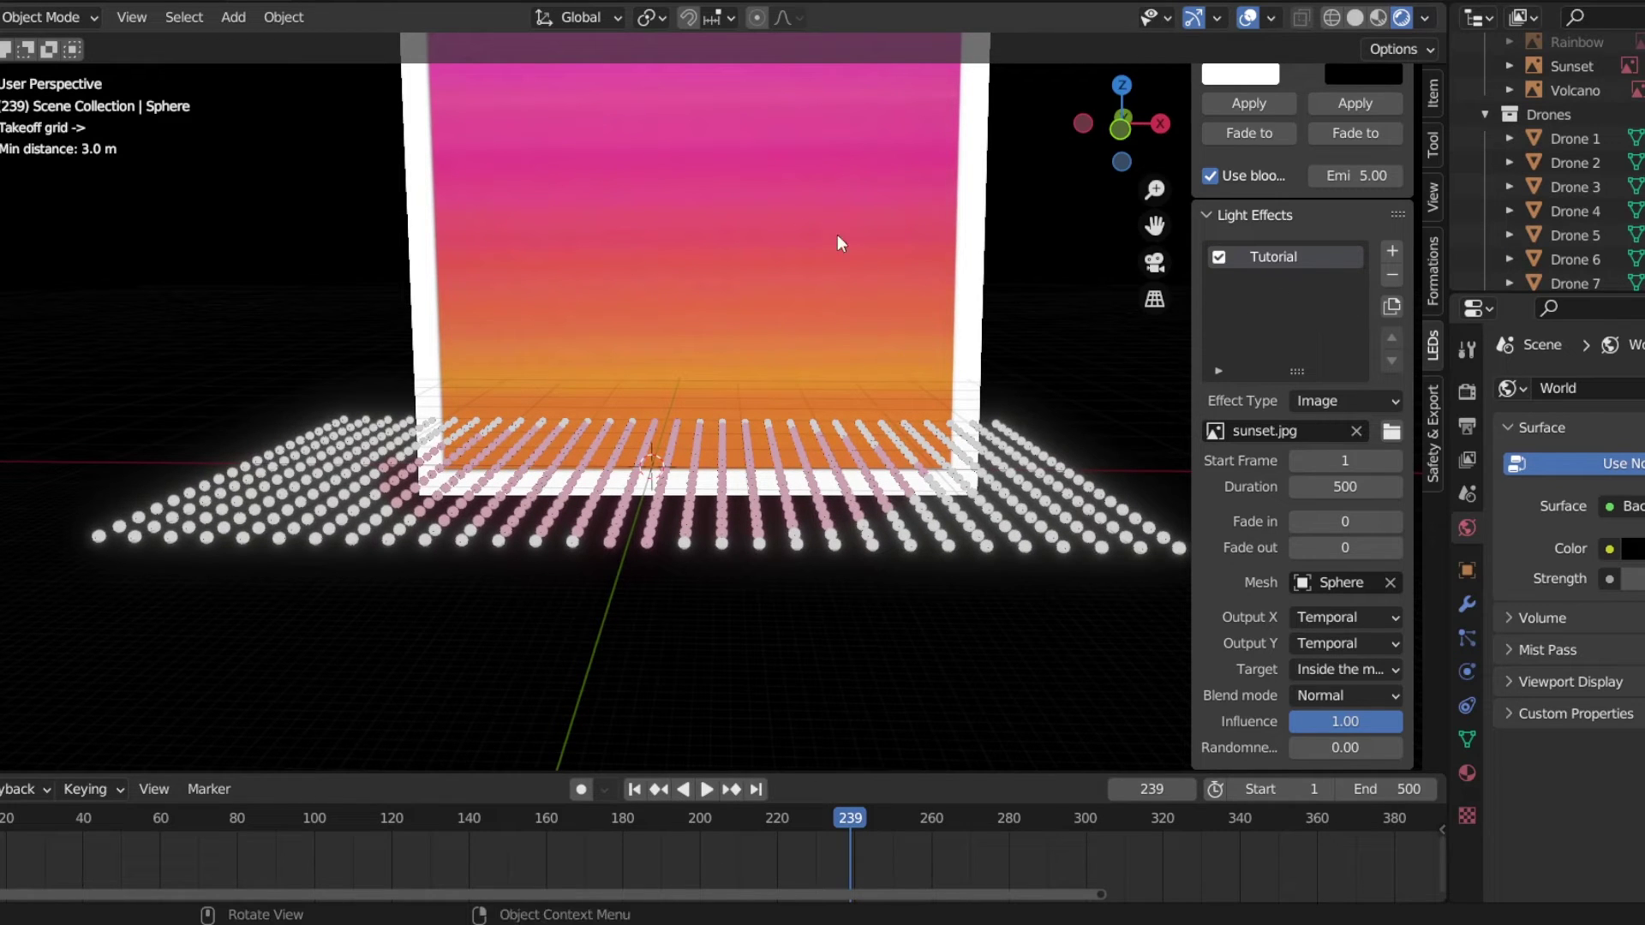
middle_click_drag(759, 226, 730, 358)
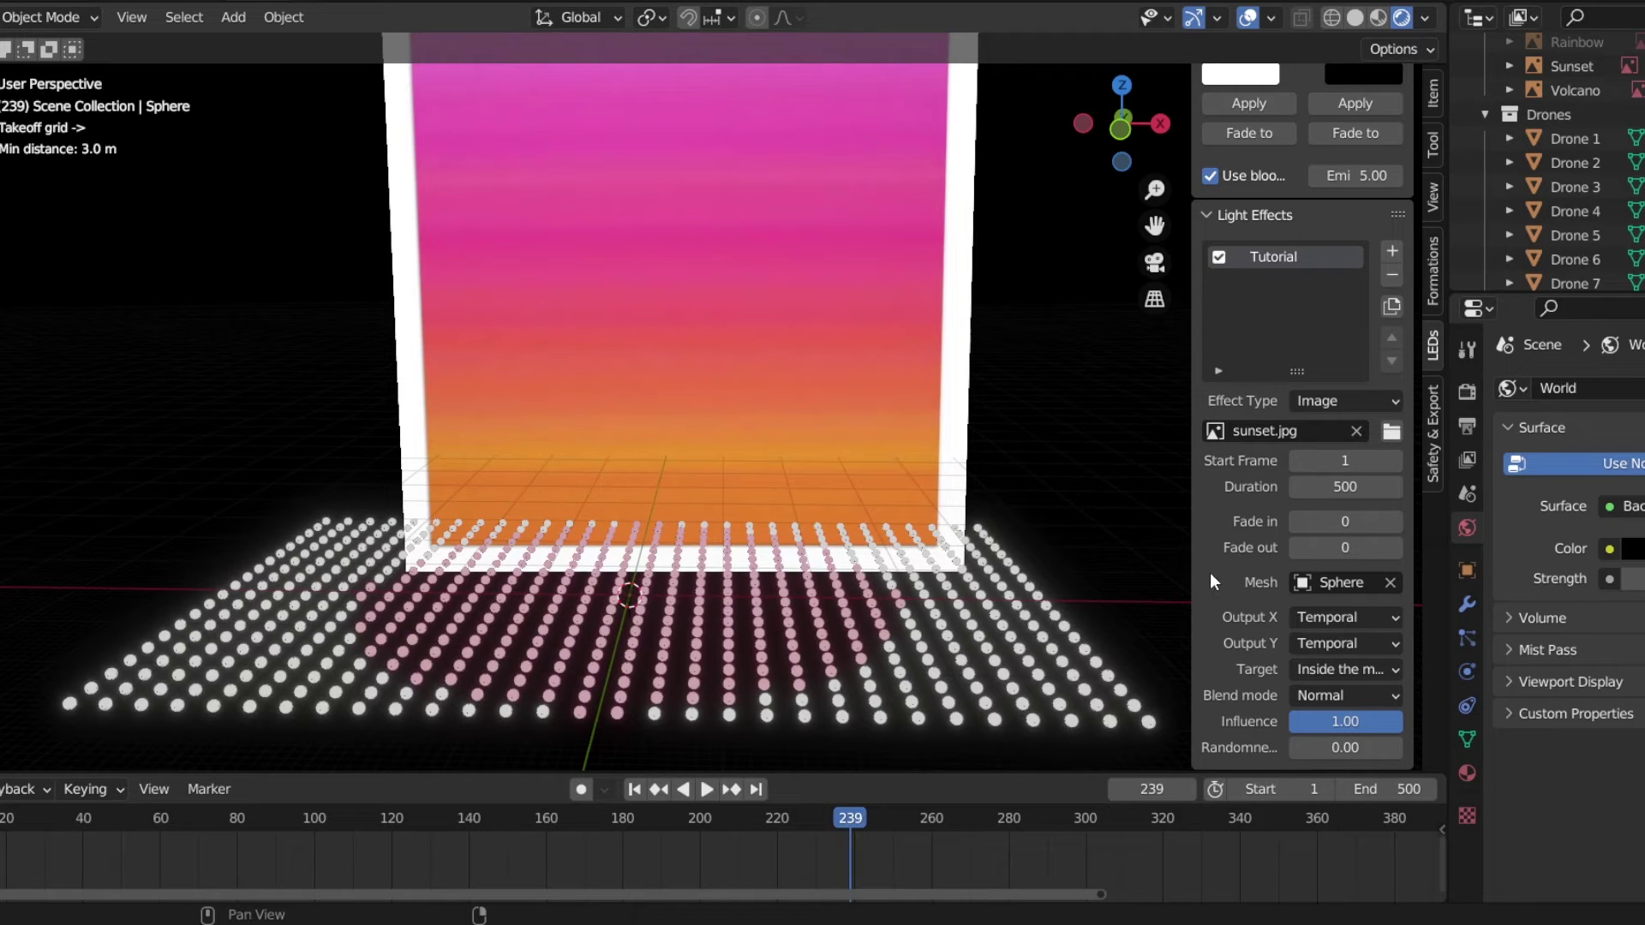
Hide the Sunset image and enlarge the Volcano image behind the drone grid.
left_click(880, 462)
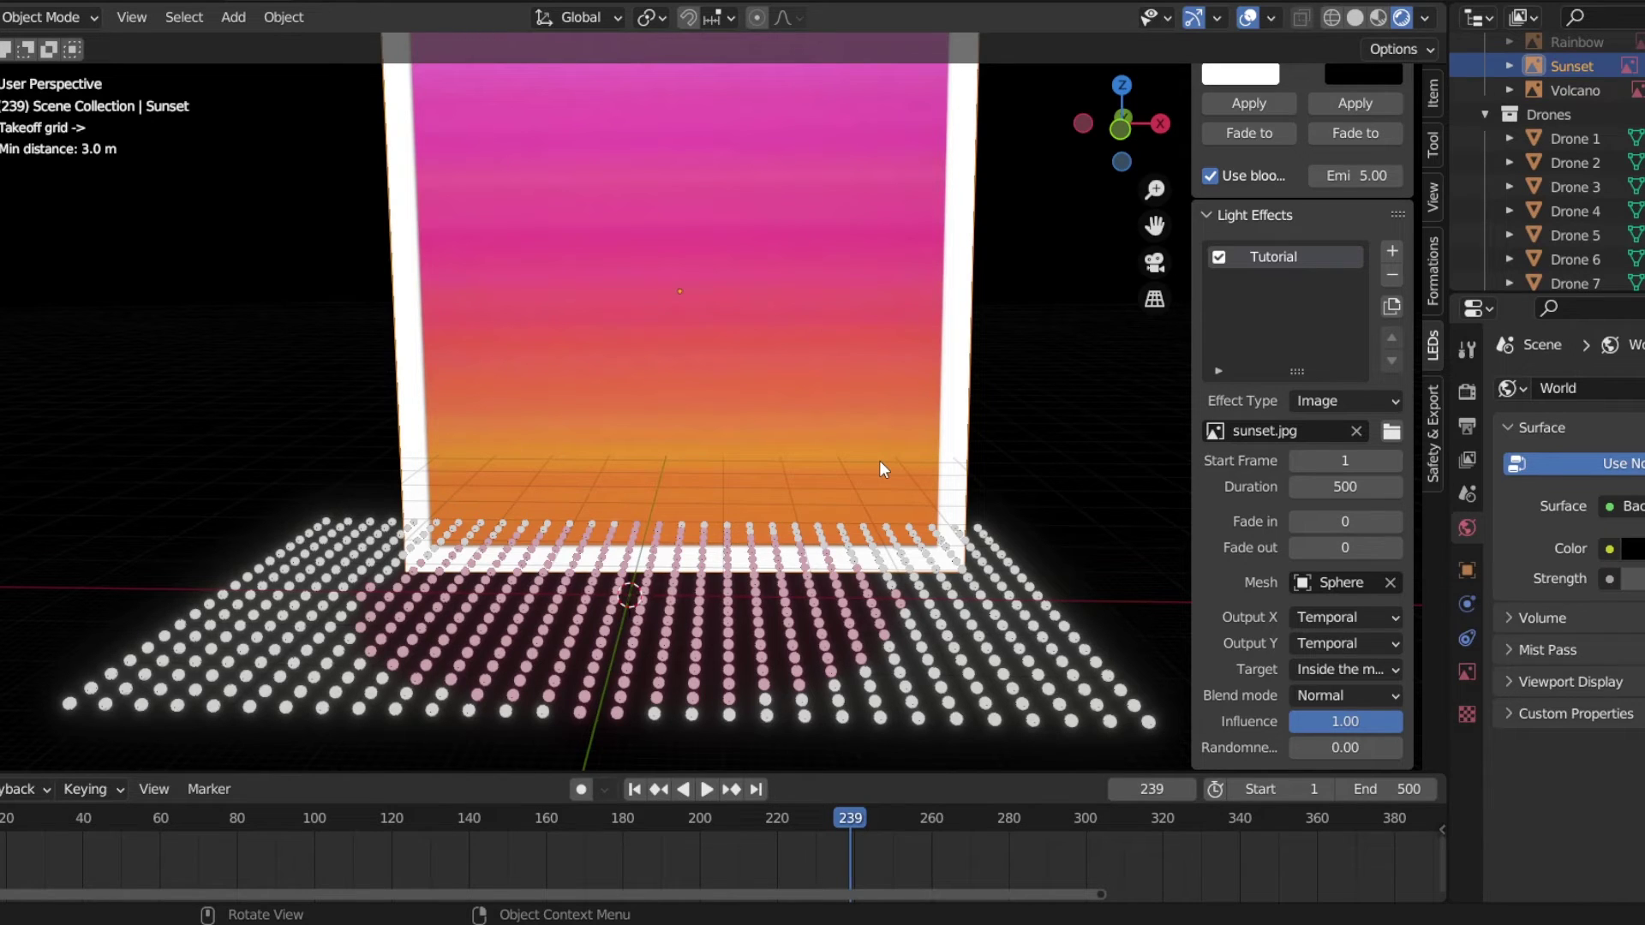
key("h")
left_click(860, 395)
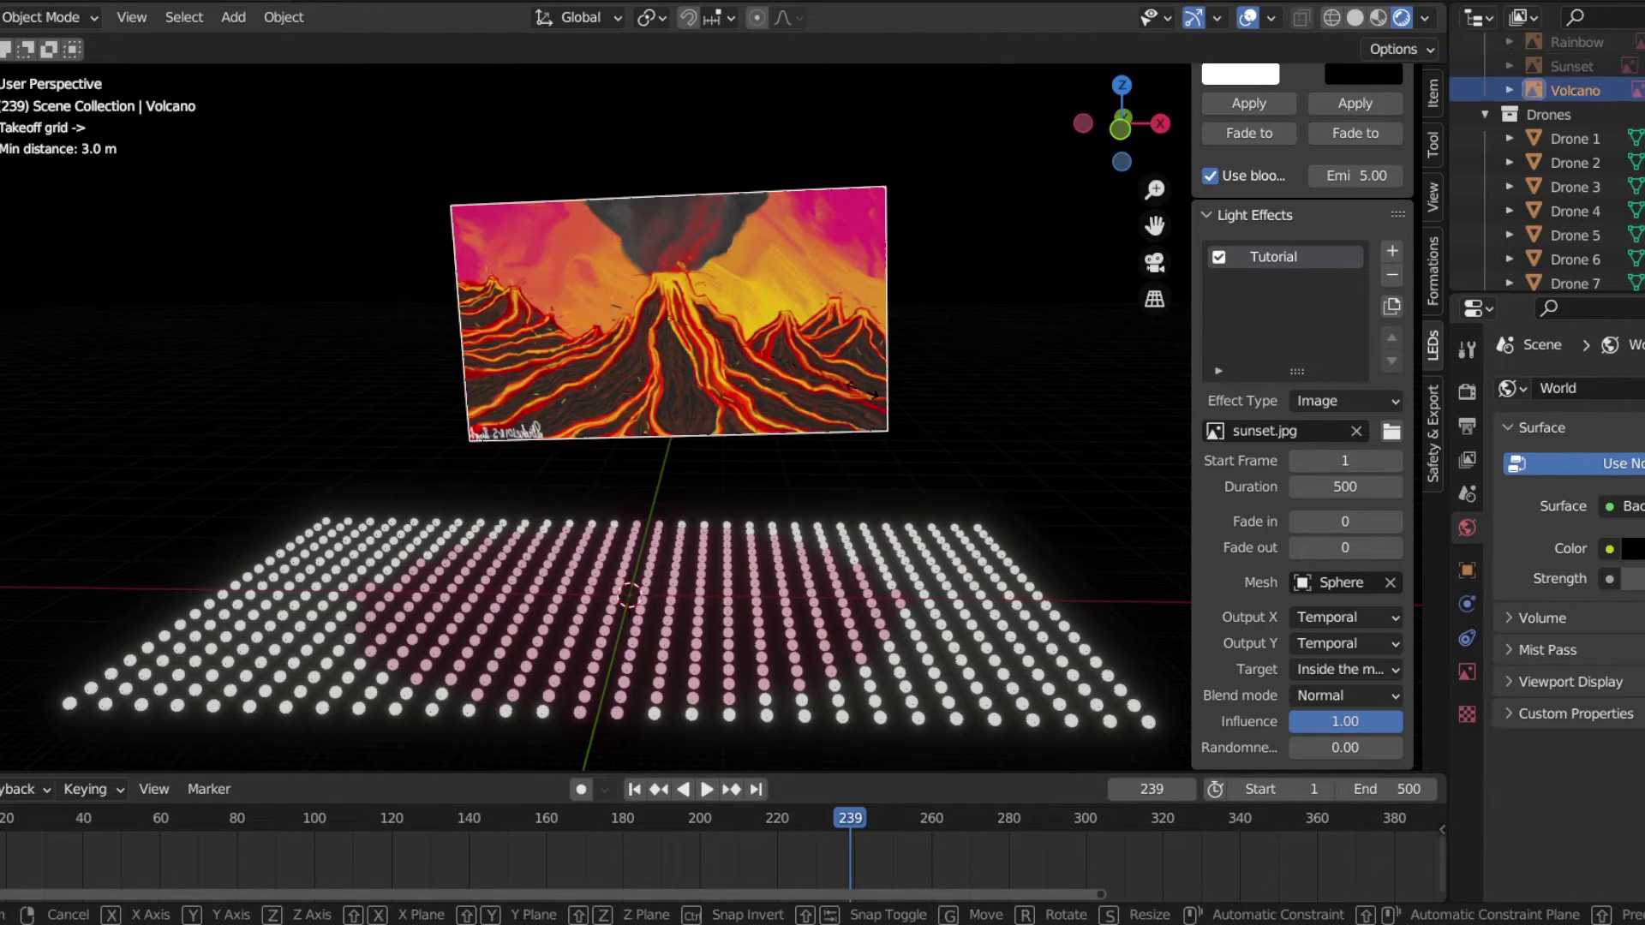
key("s")
left_click(920, 420)
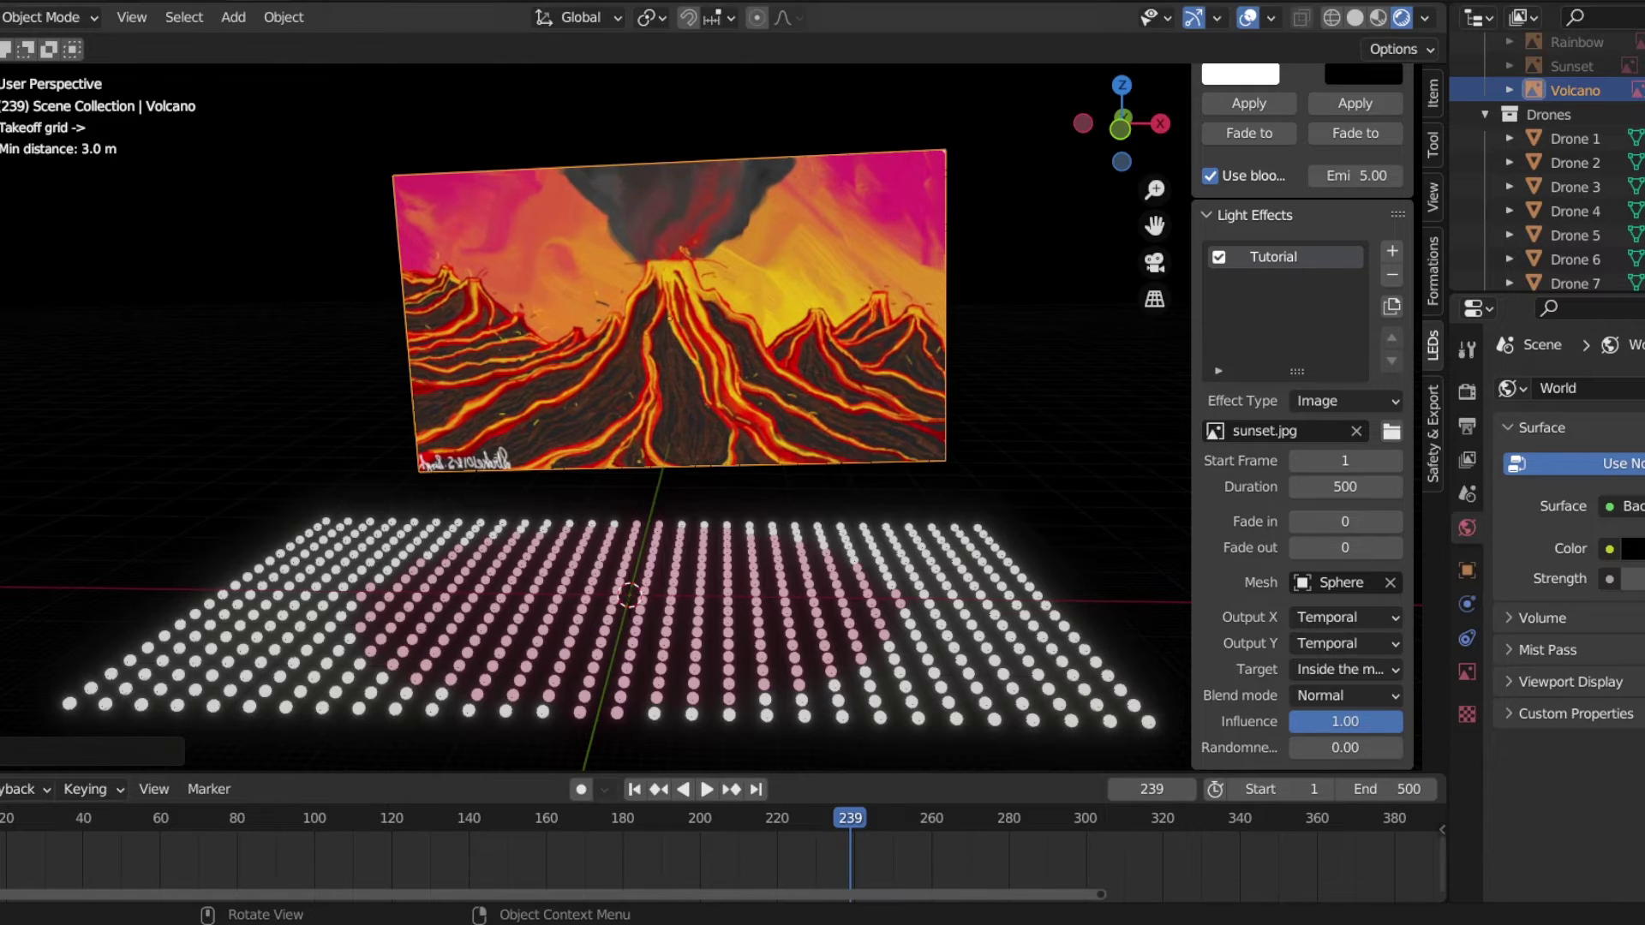
Rotate the Volcano image about the global Y axis by about 2.6° to level it.
key("g")
key("x")
key("y")
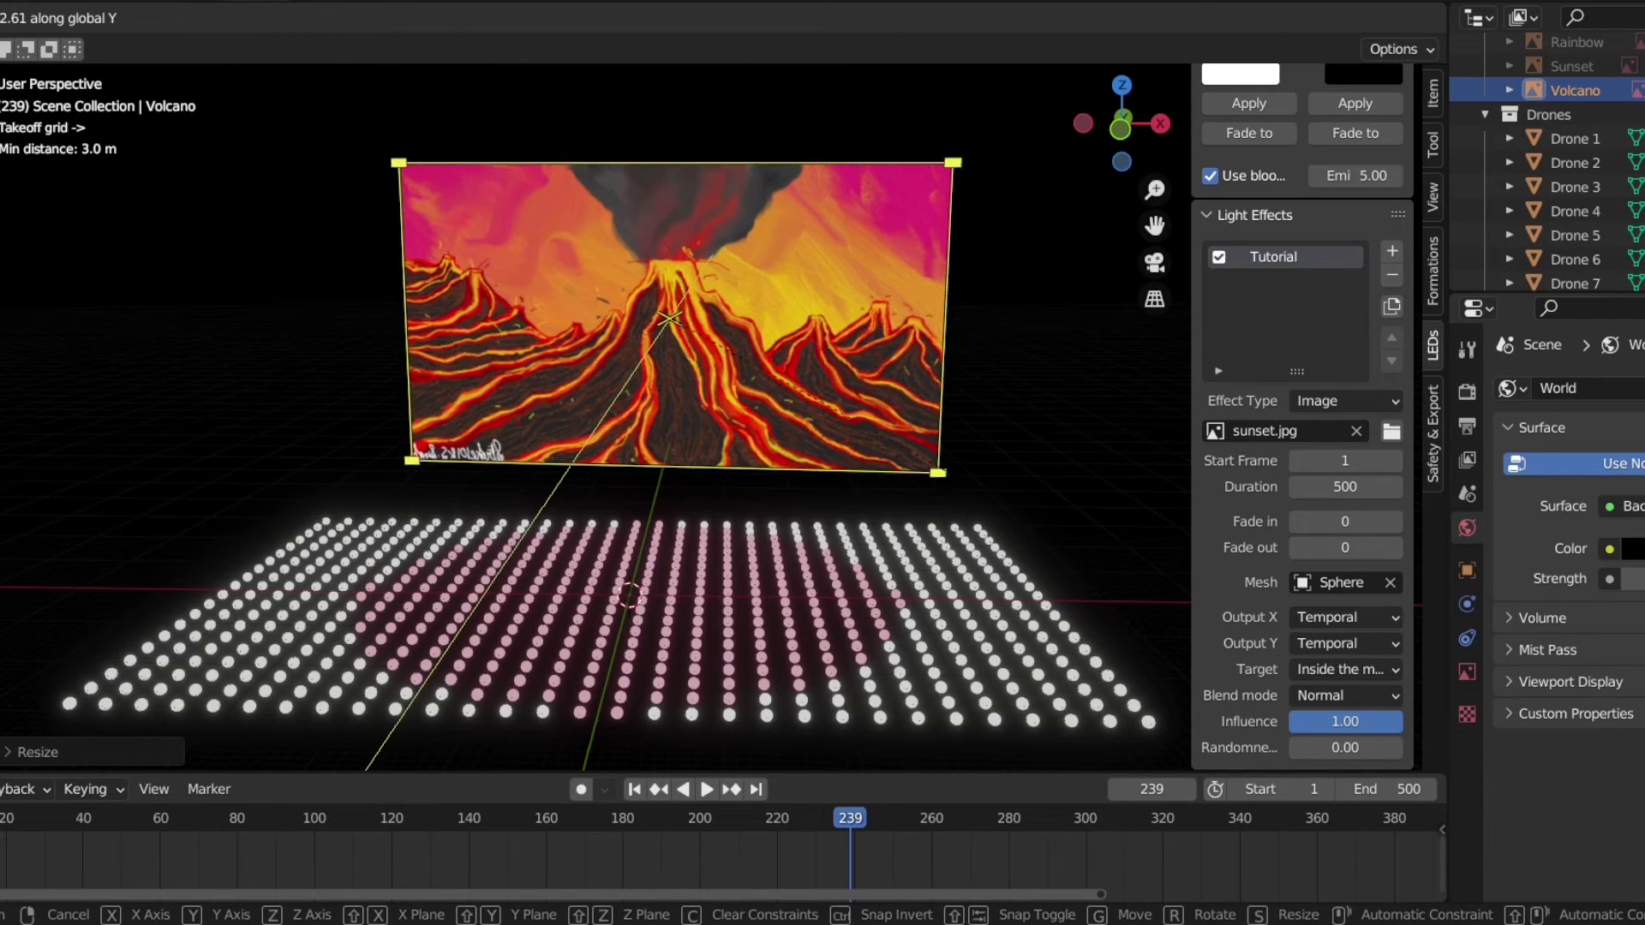
left_click(901, 471)
key("r")
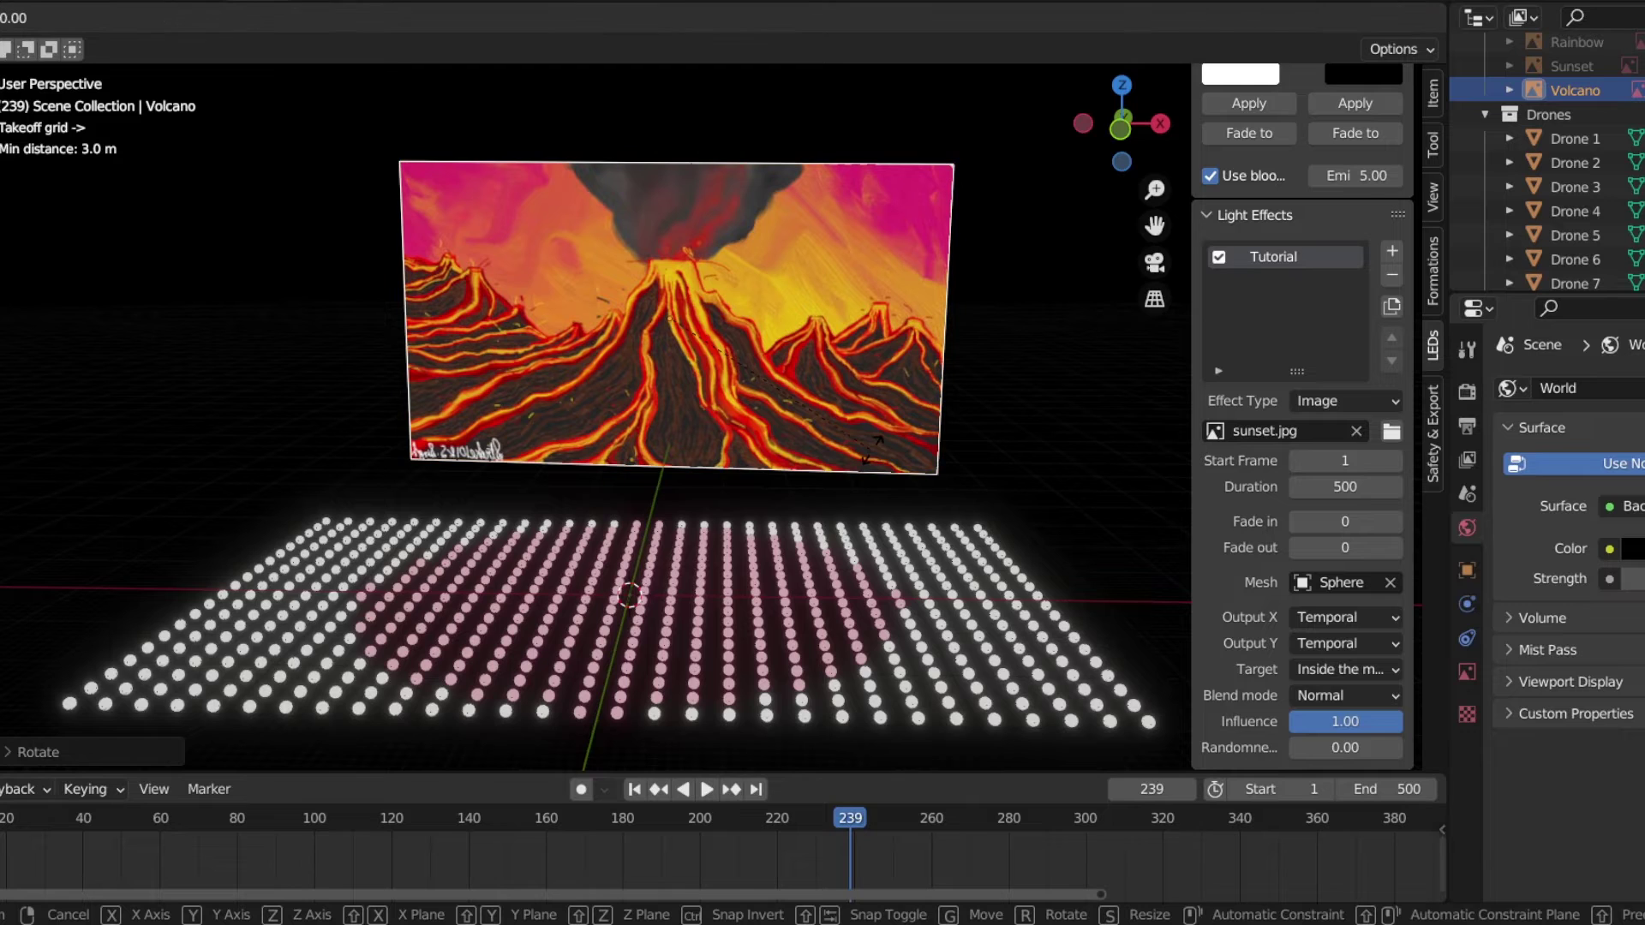
key("Escape")
Assign volcano art.png as the light effect's image.
left_click(1311, 430)
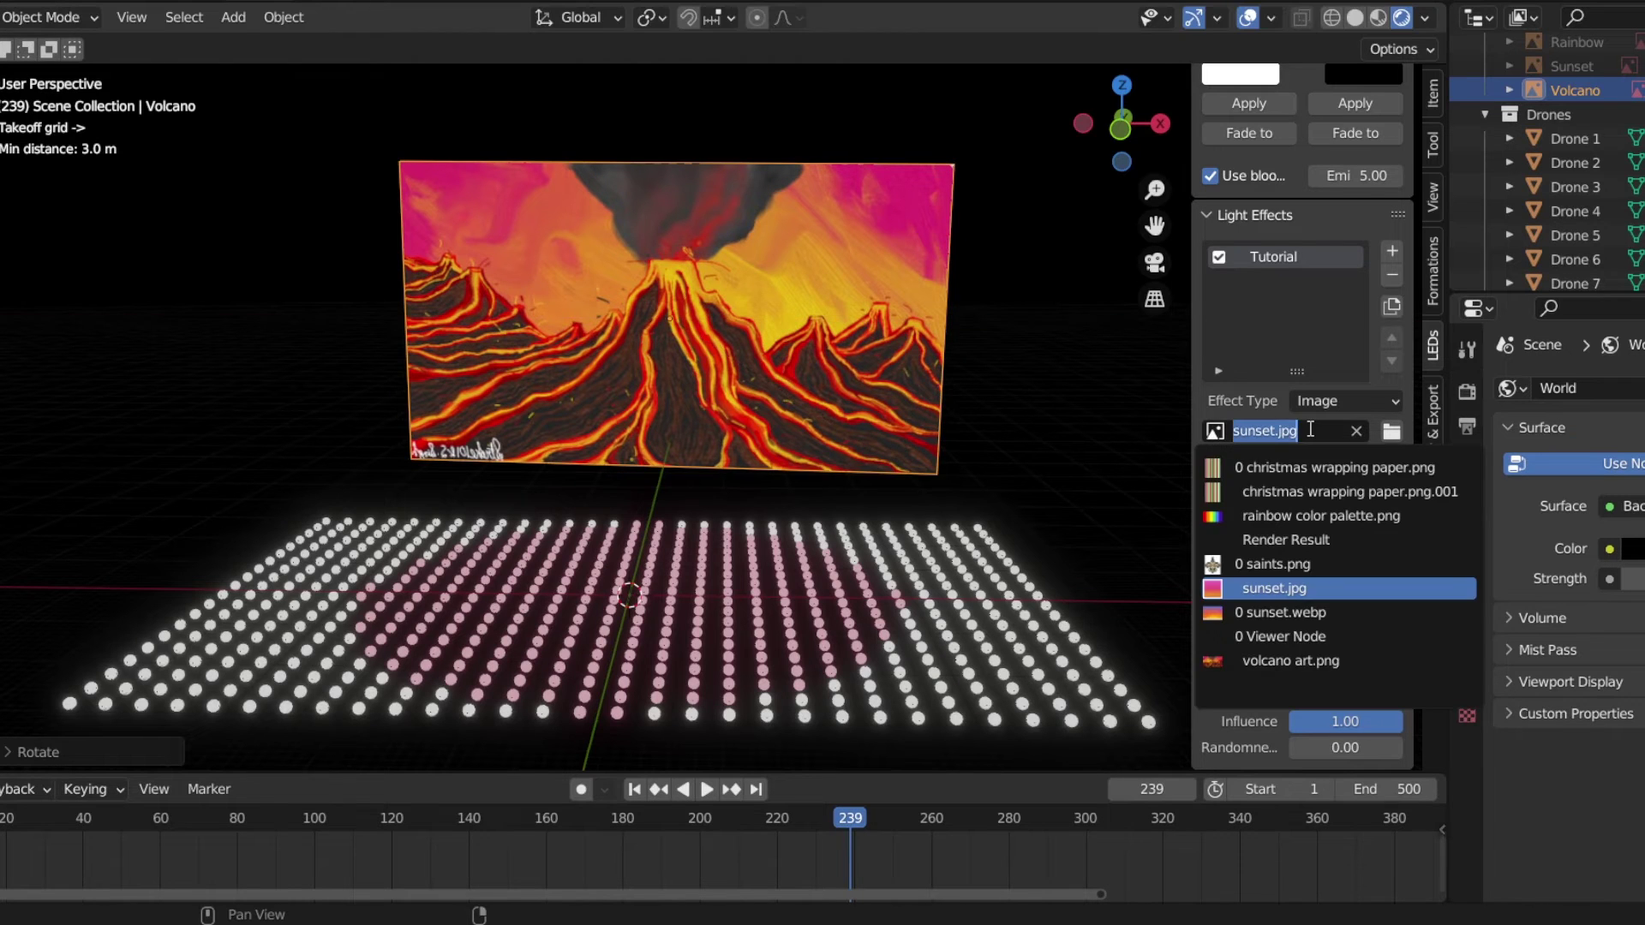
left_click(1290, 663)
middle_click_drag(915, 519, 922, 533)
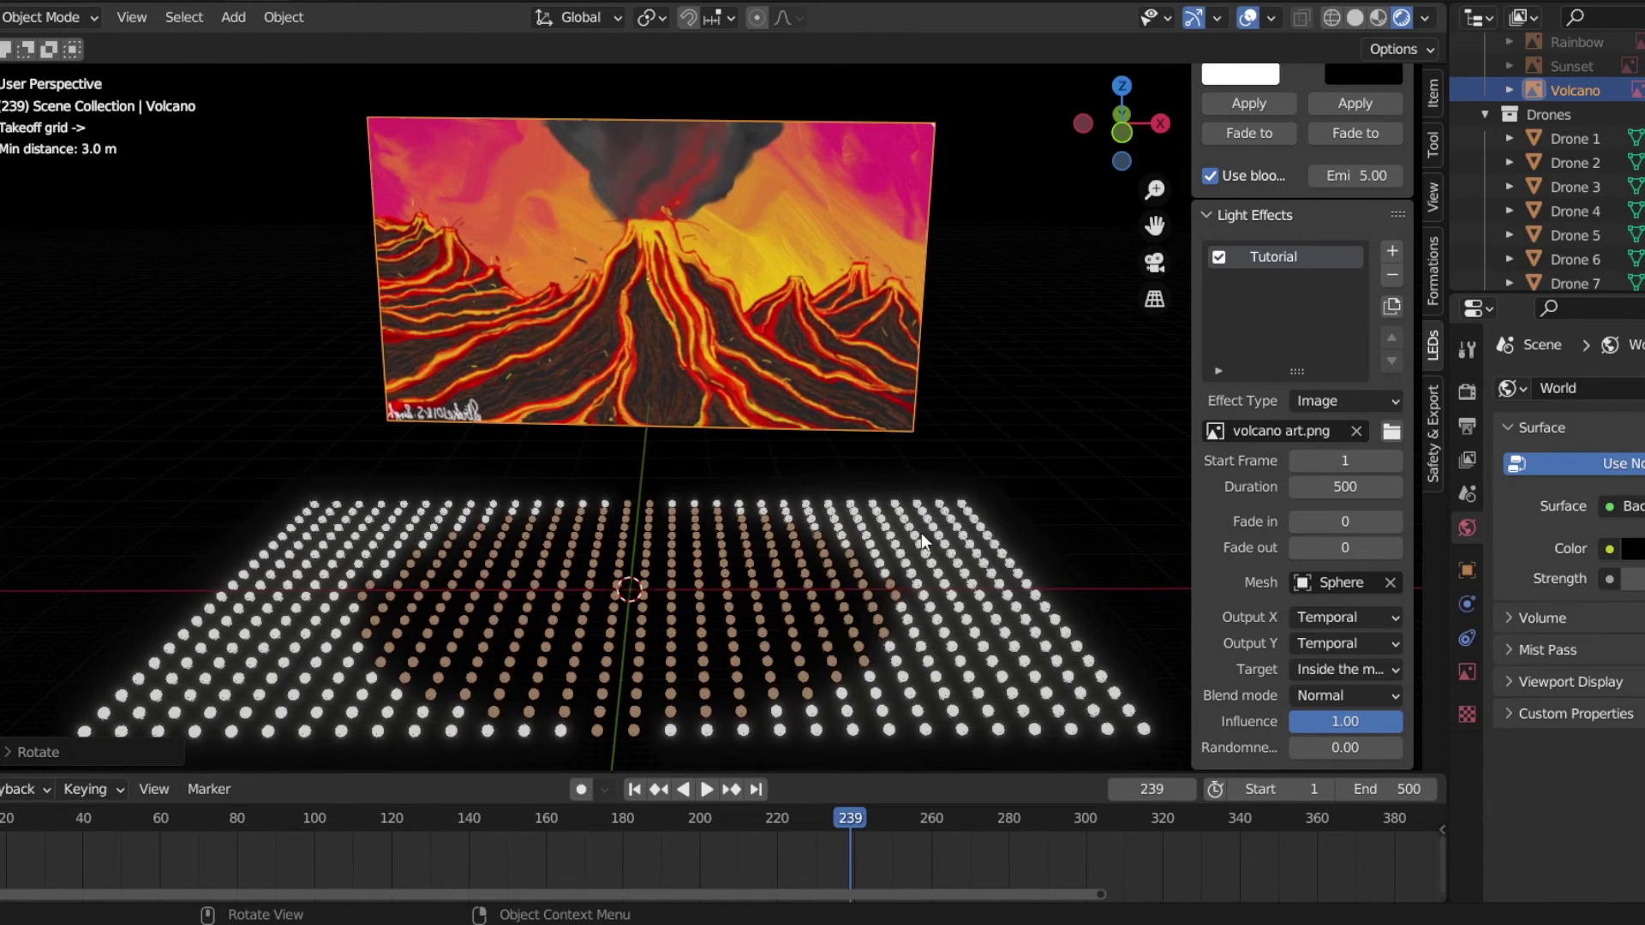
Remove the sphere from the light effect's mesh and set the target to All drones.
left_click(1390, 583)
left_click(1376, 670)
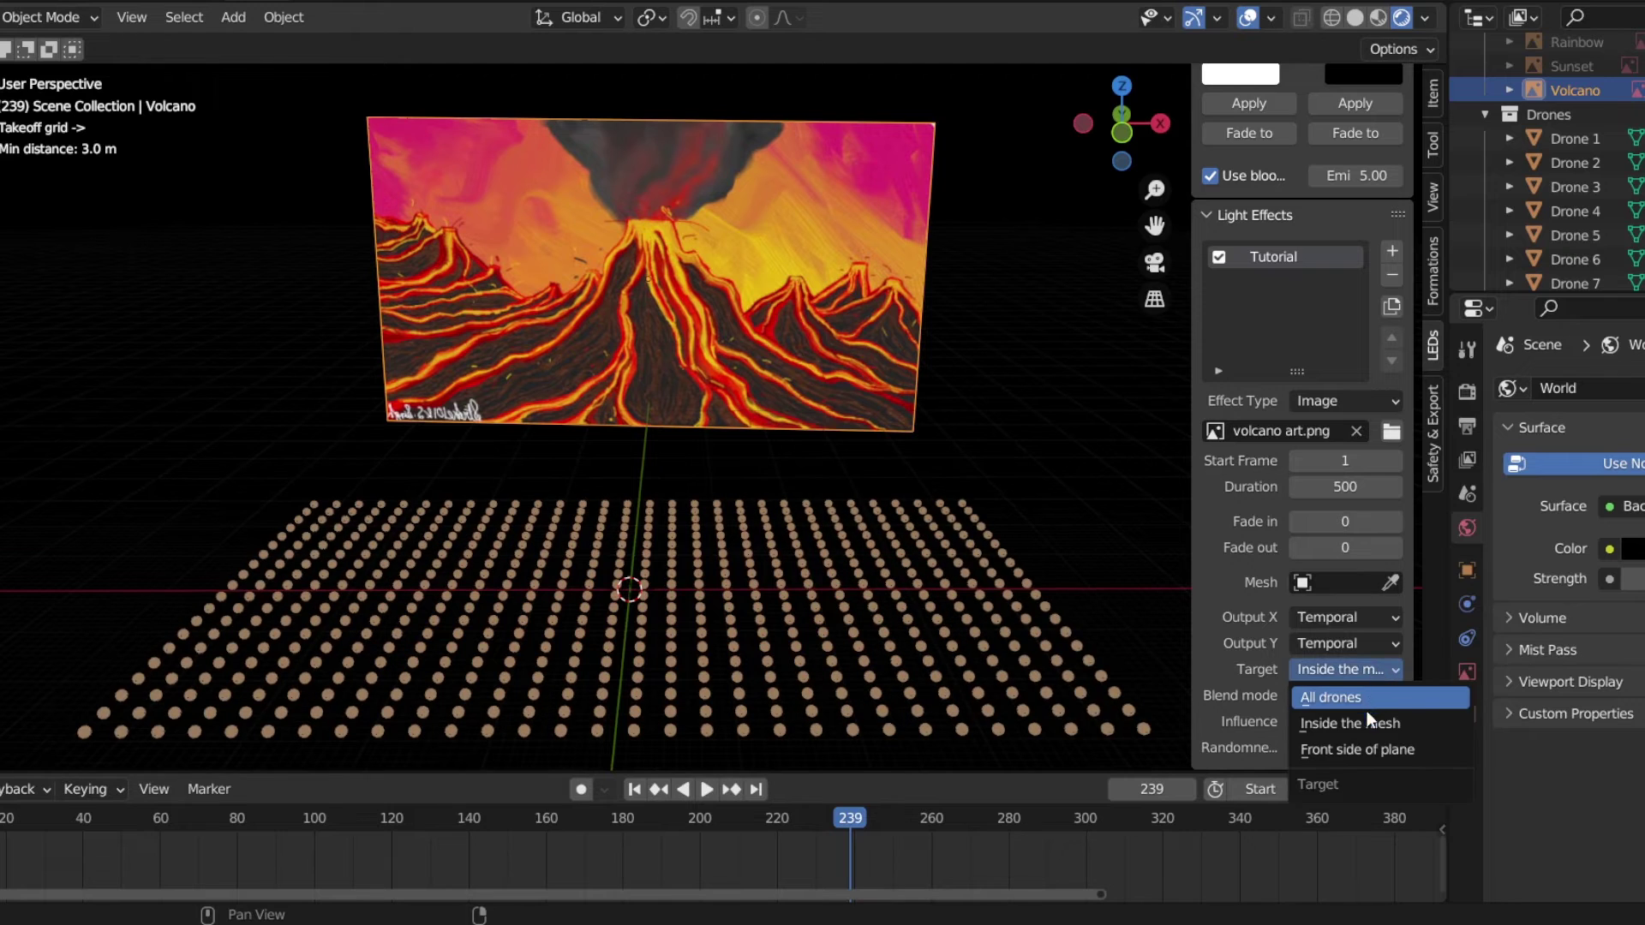
left_click(1336, 697)
Set the light effect's Output X to Indexed by formation and Output Y to Gradient (ZYX).
left_click(1357, 613)
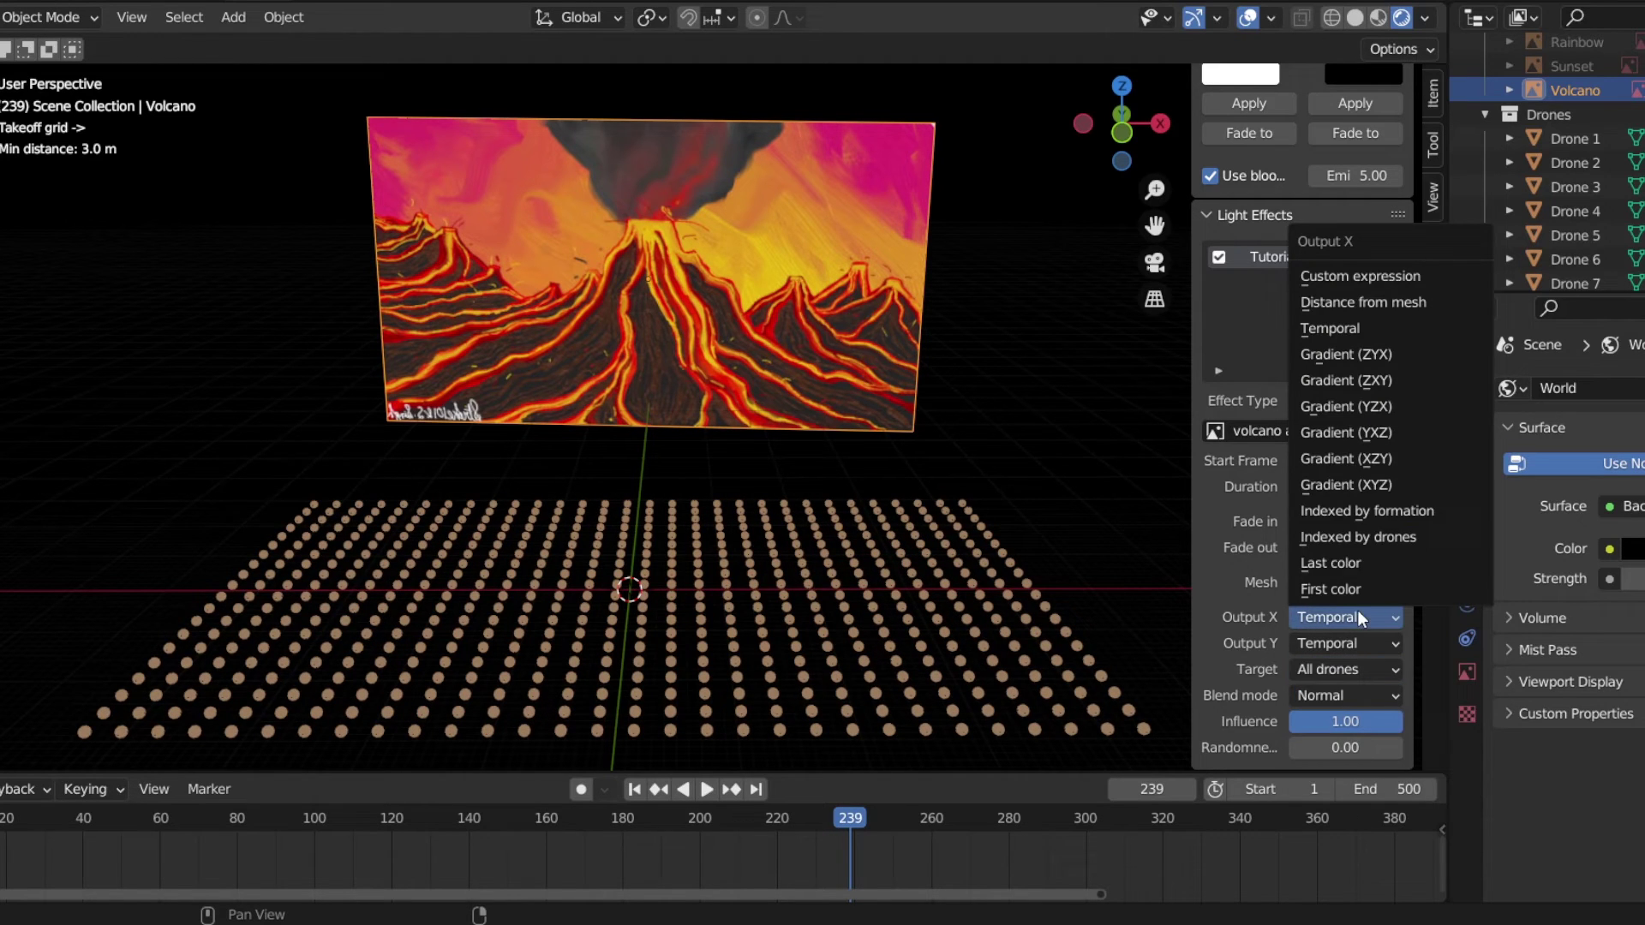
left_click(1370, 511)
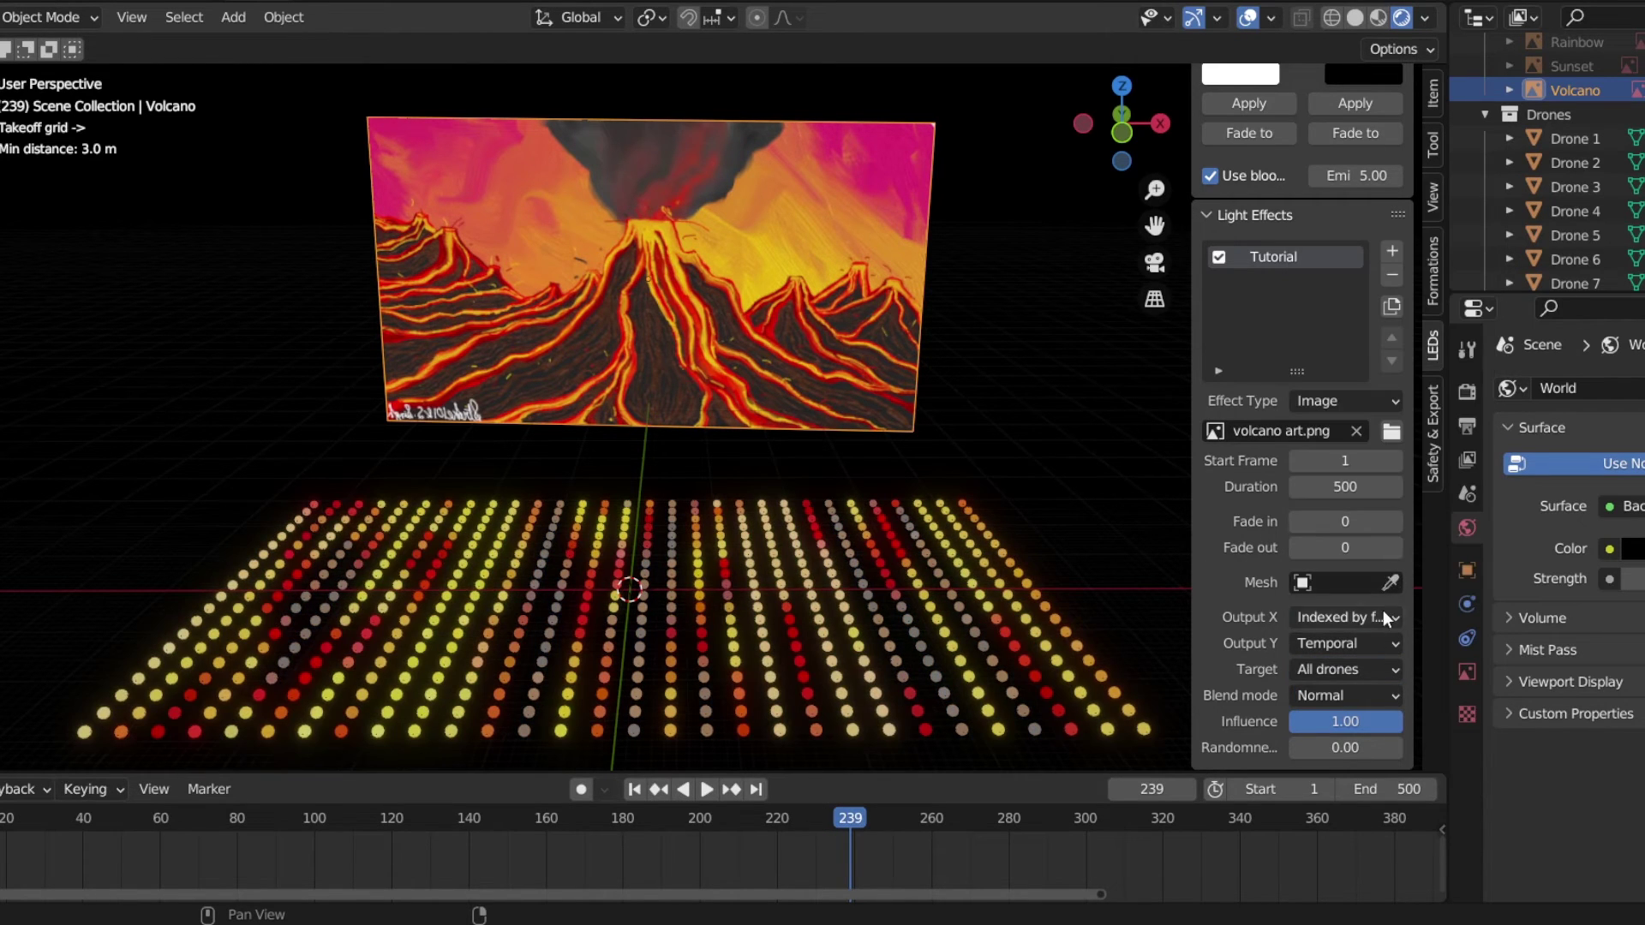
left_click(1367, 644)
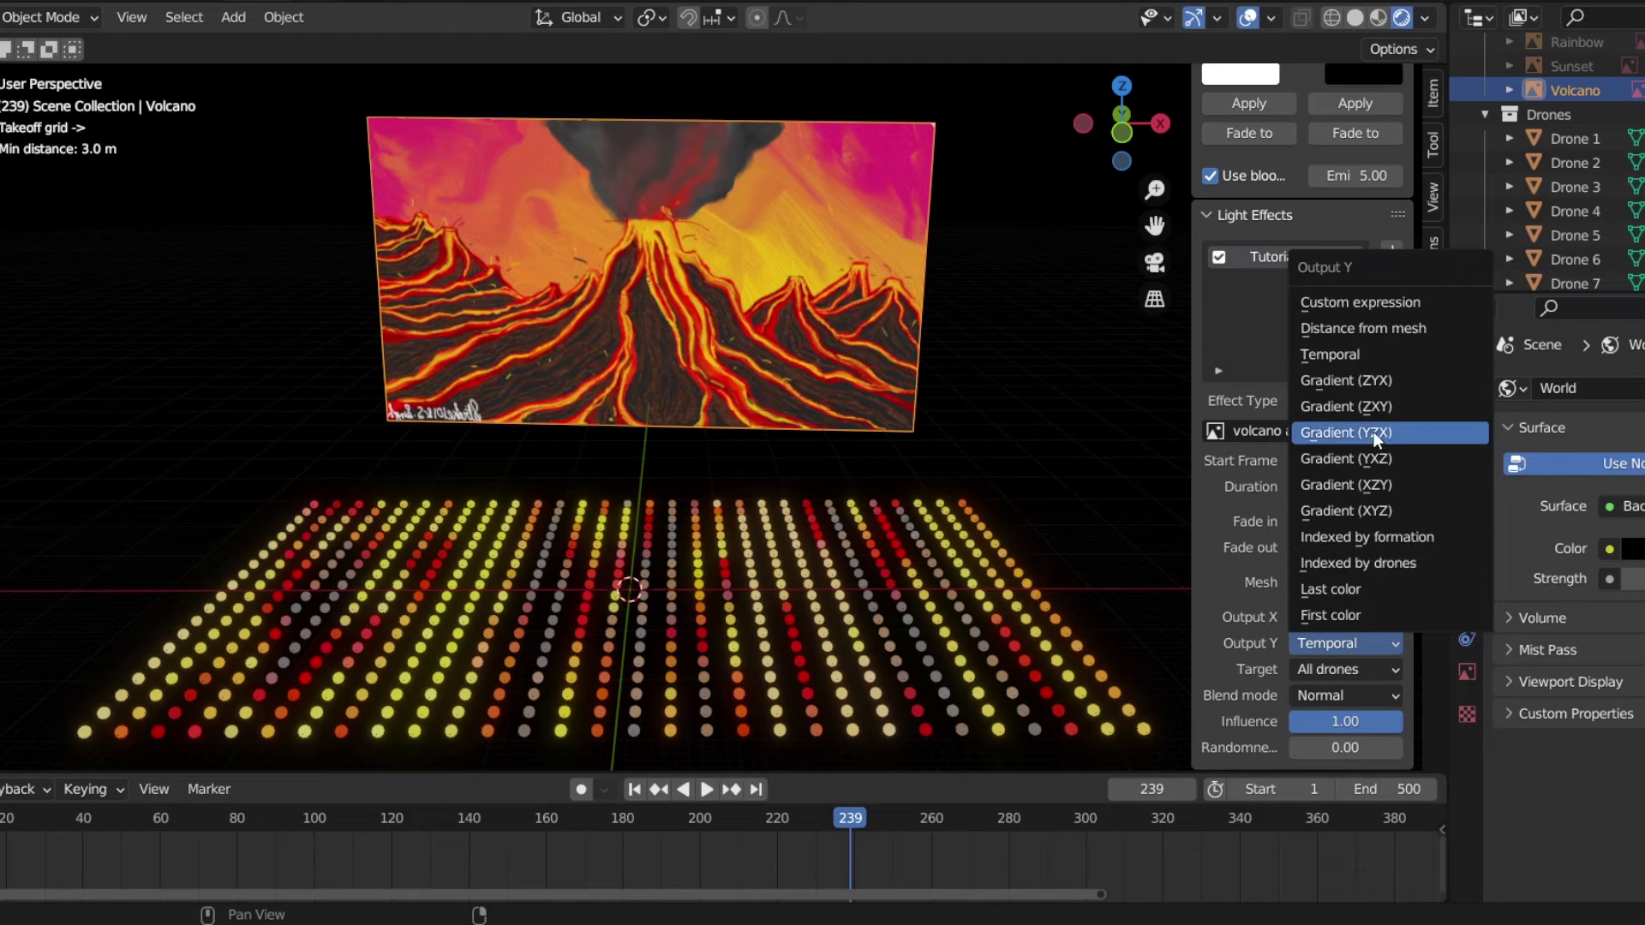
left_click(1375, 382)
mouse_move(863, 488)
middle_mouse_down()
mouse_move(836, 569)
mouse_move(831, 481)
mouse_move(821, 543)
mouse_move(861, 508)
middle_mouse_up()
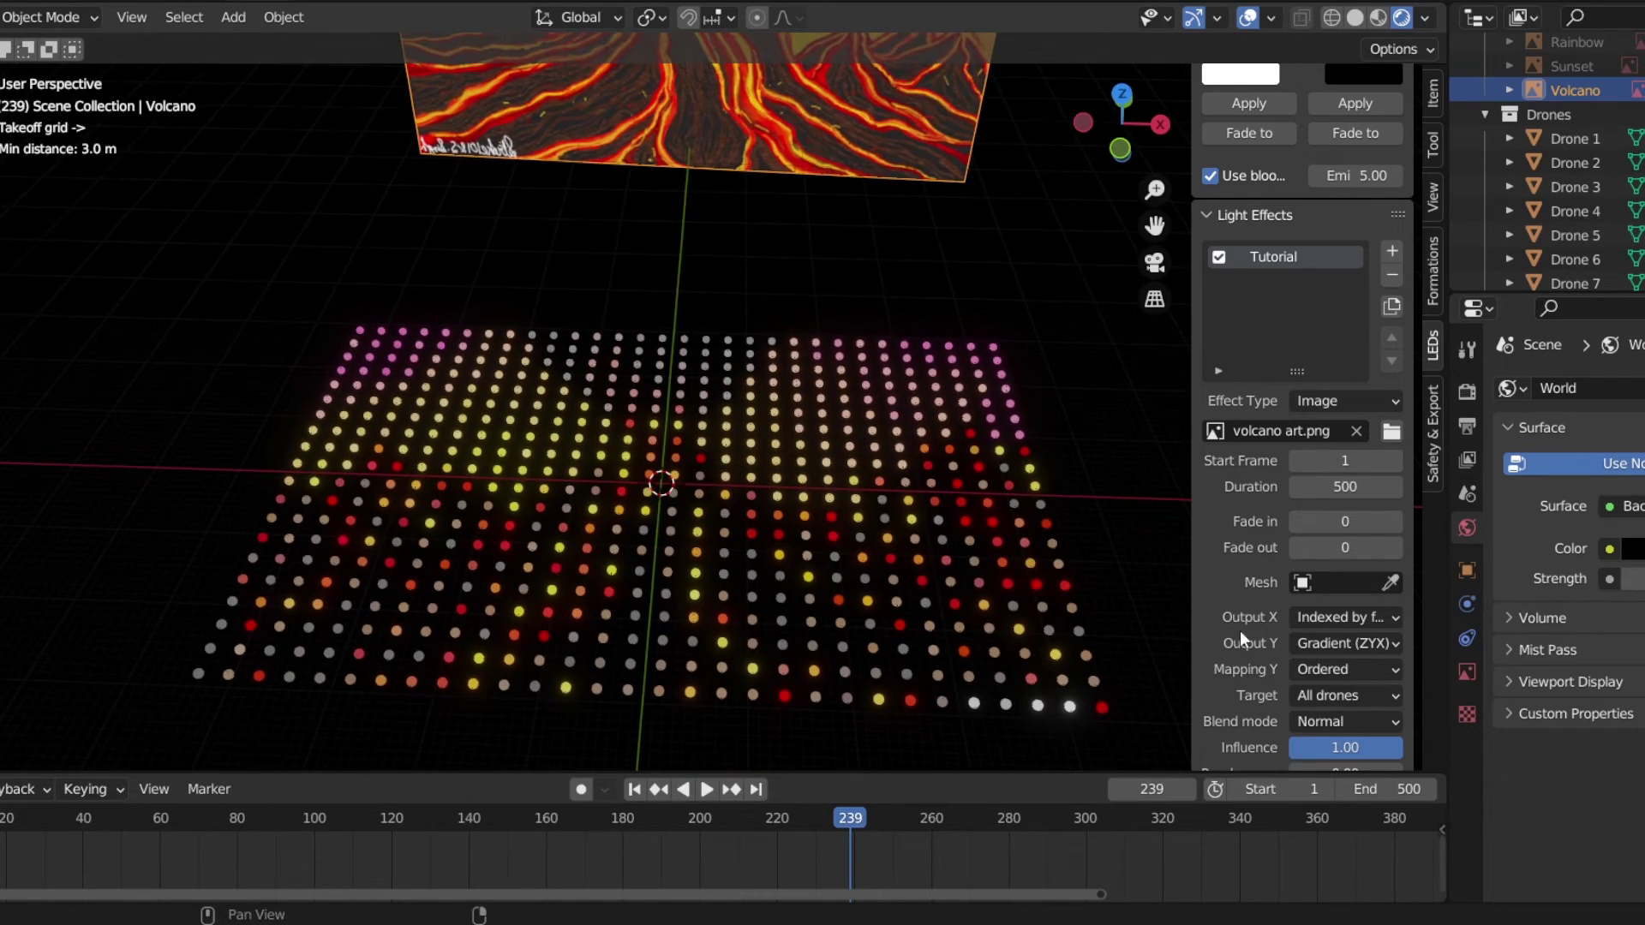
Review the available Output Y modes and compare the grid's colour pattern with the Volcano image.
left_click(1337, 644)
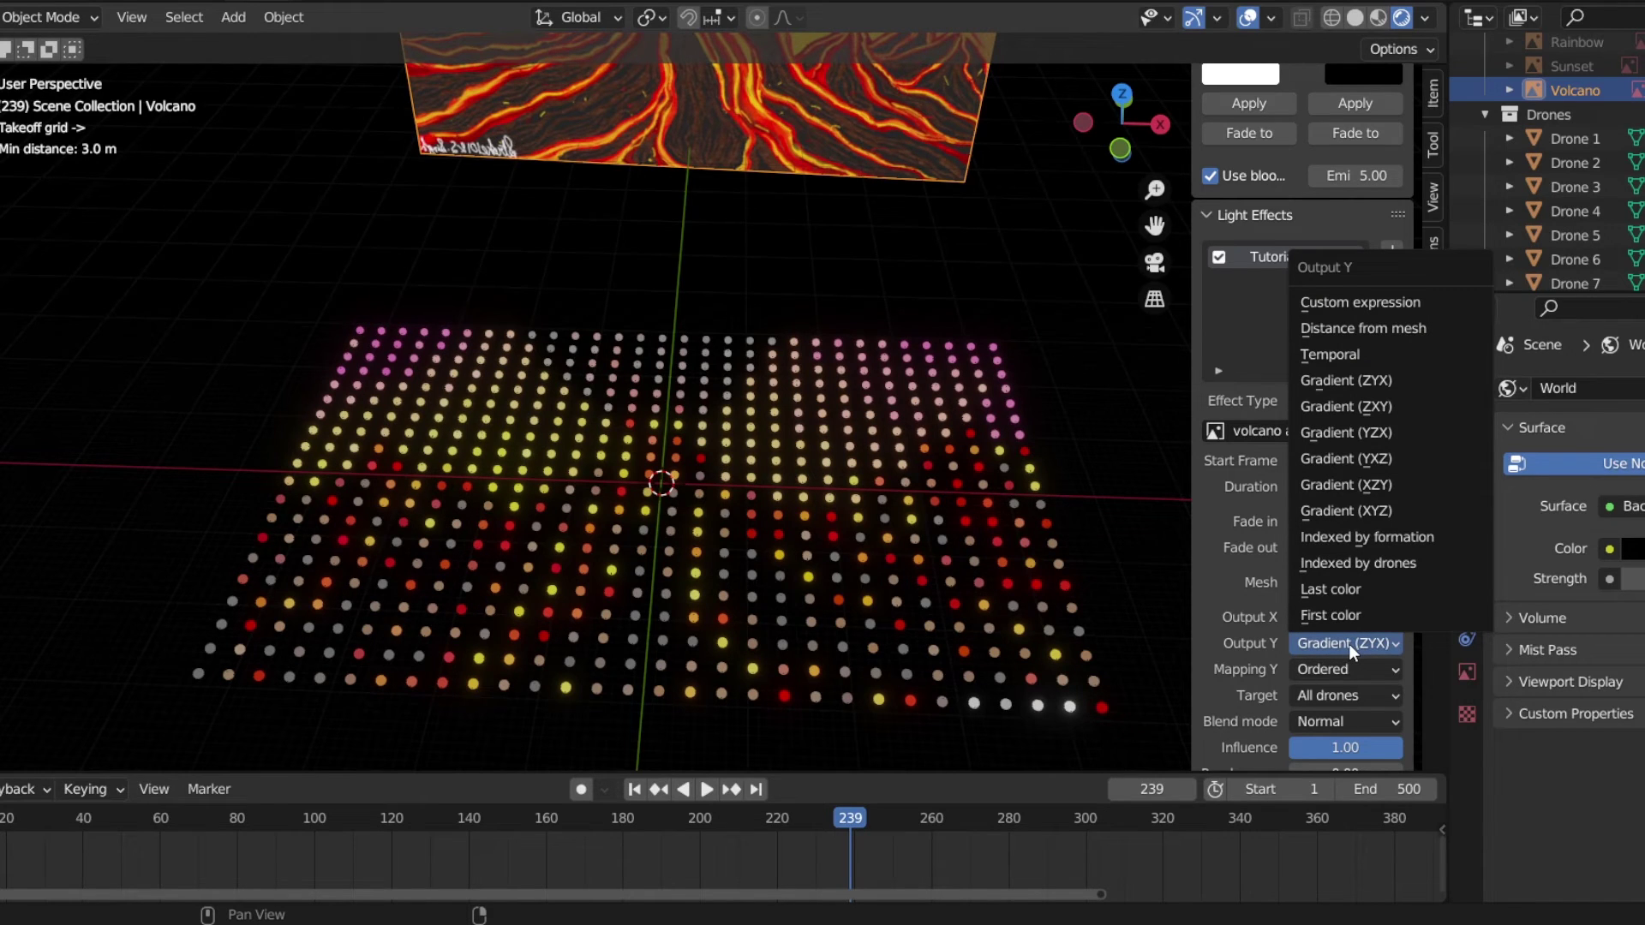
left_click(1348, 644)
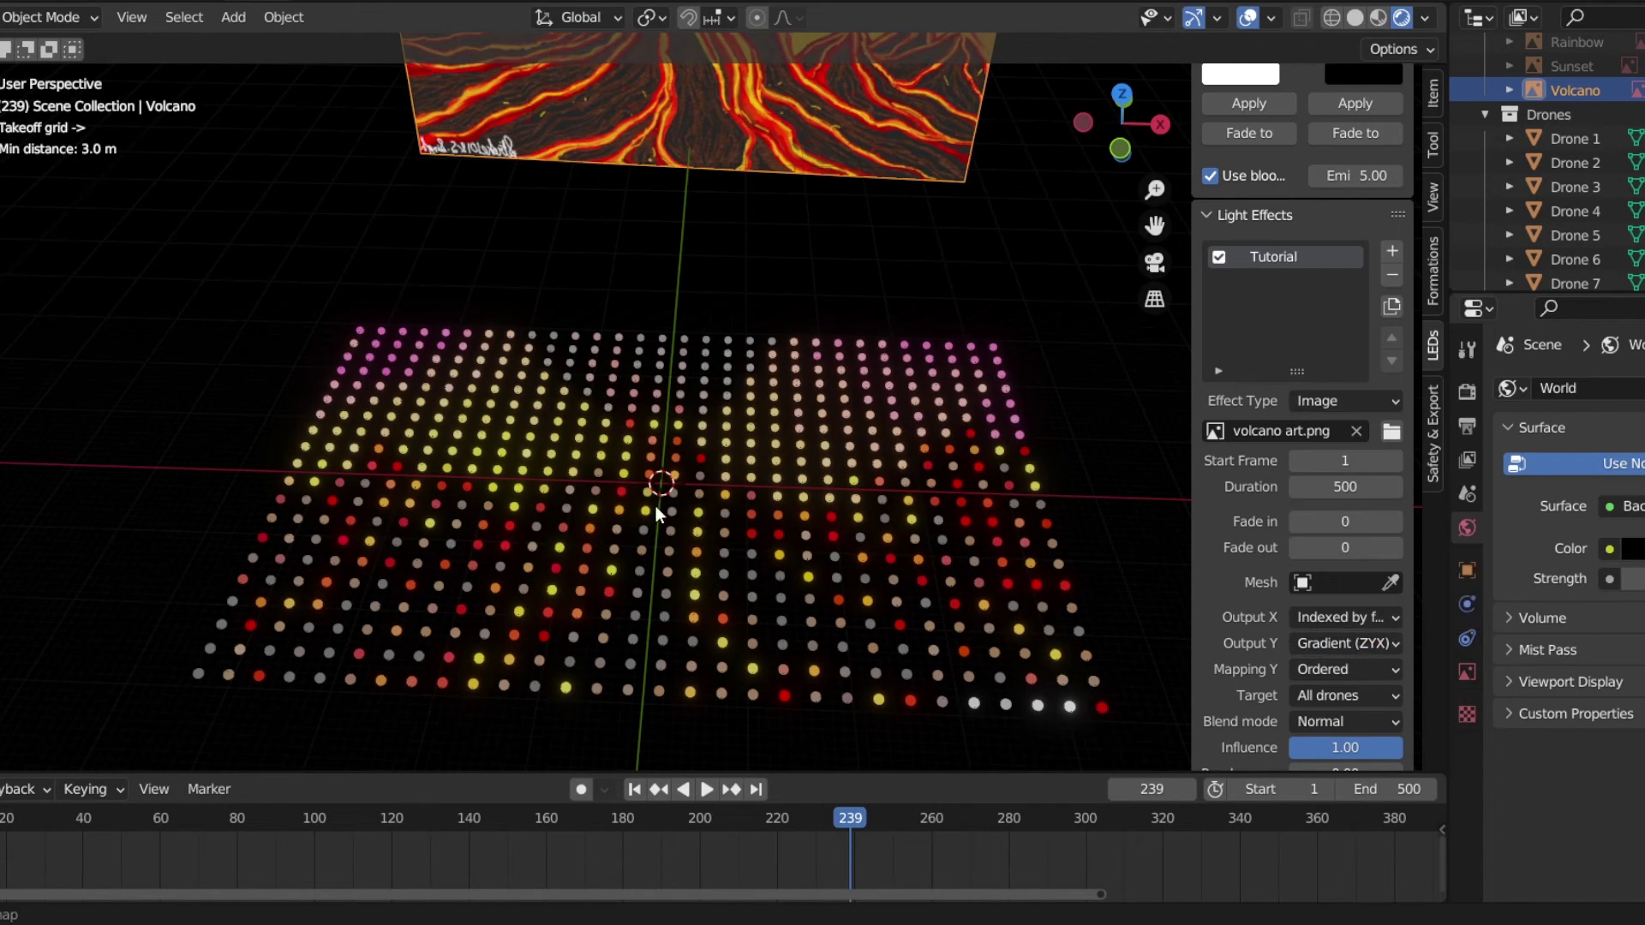
middle_click_drag(892, 480, 658, 492)
left_click(1344, 644)
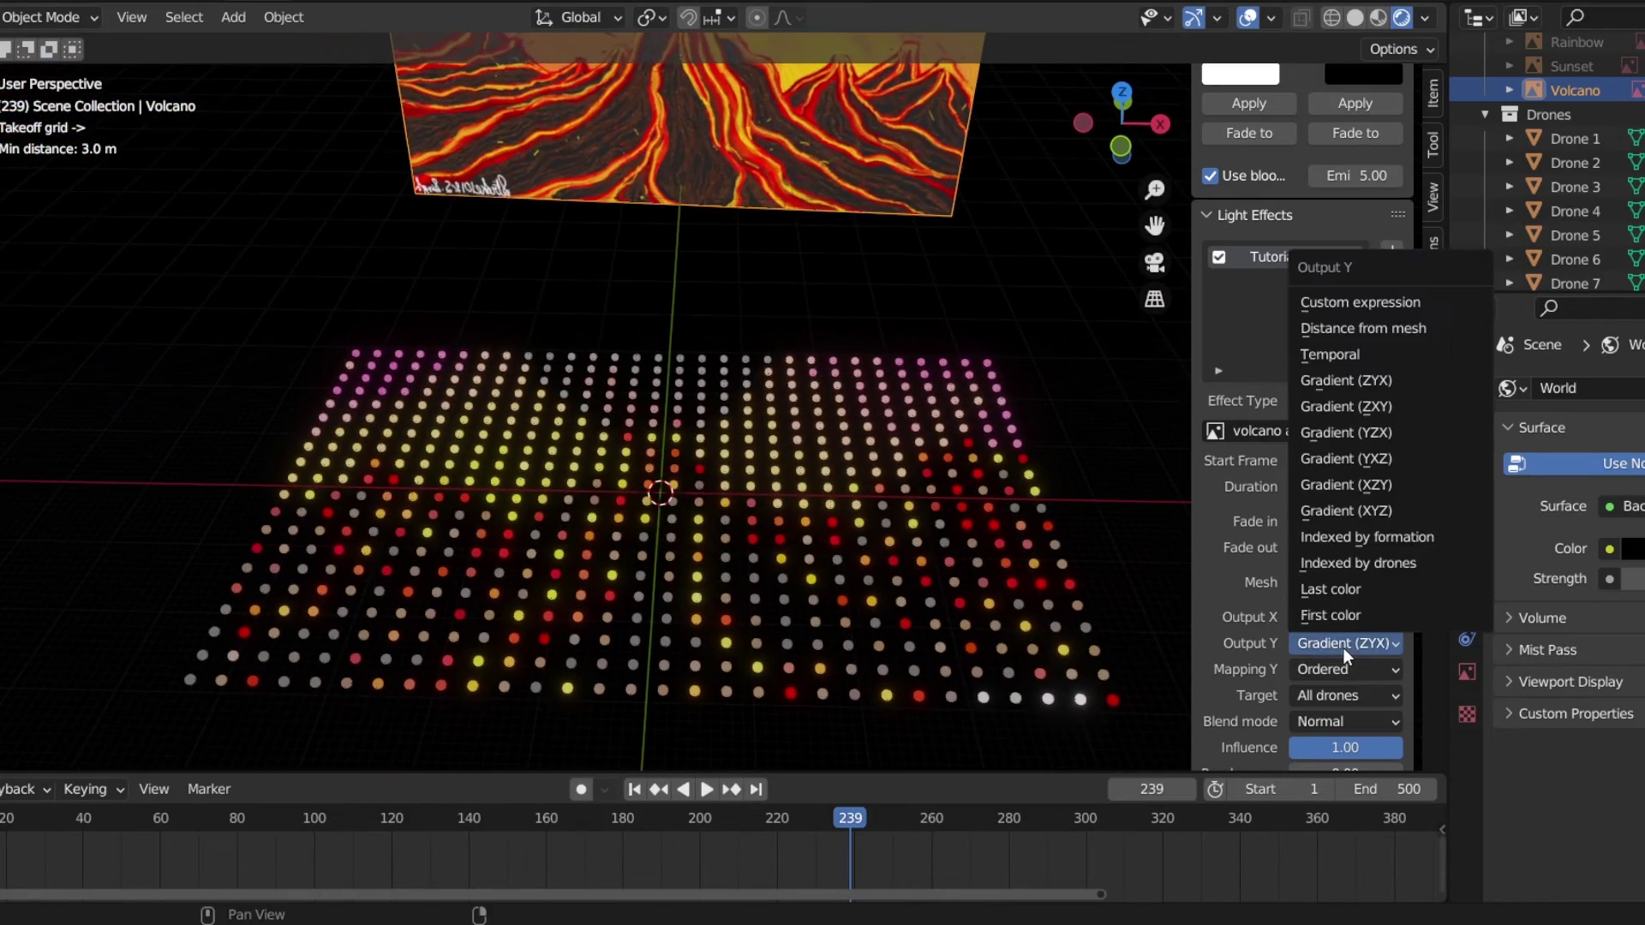
left_click(1344, 644)
left_click(1344, 644)
middle_click_drag(1010, 568, 1020, 600)
middle_click_drag(853, 584, 869, 466)
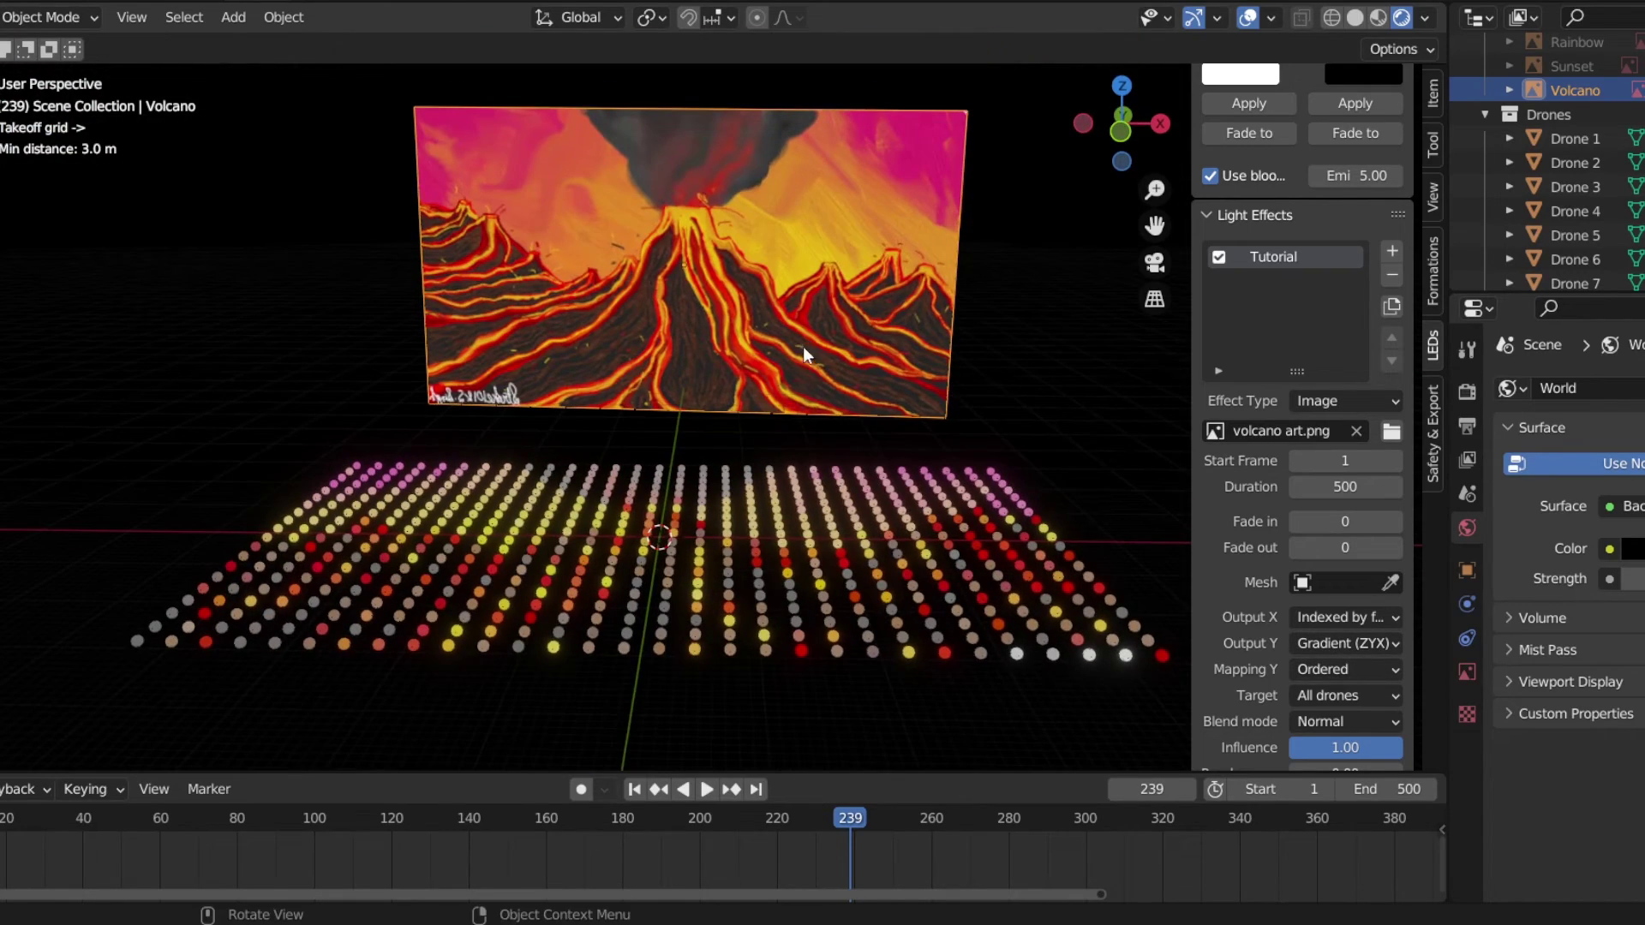
middle_click_drag(803, 346, 762, 481)
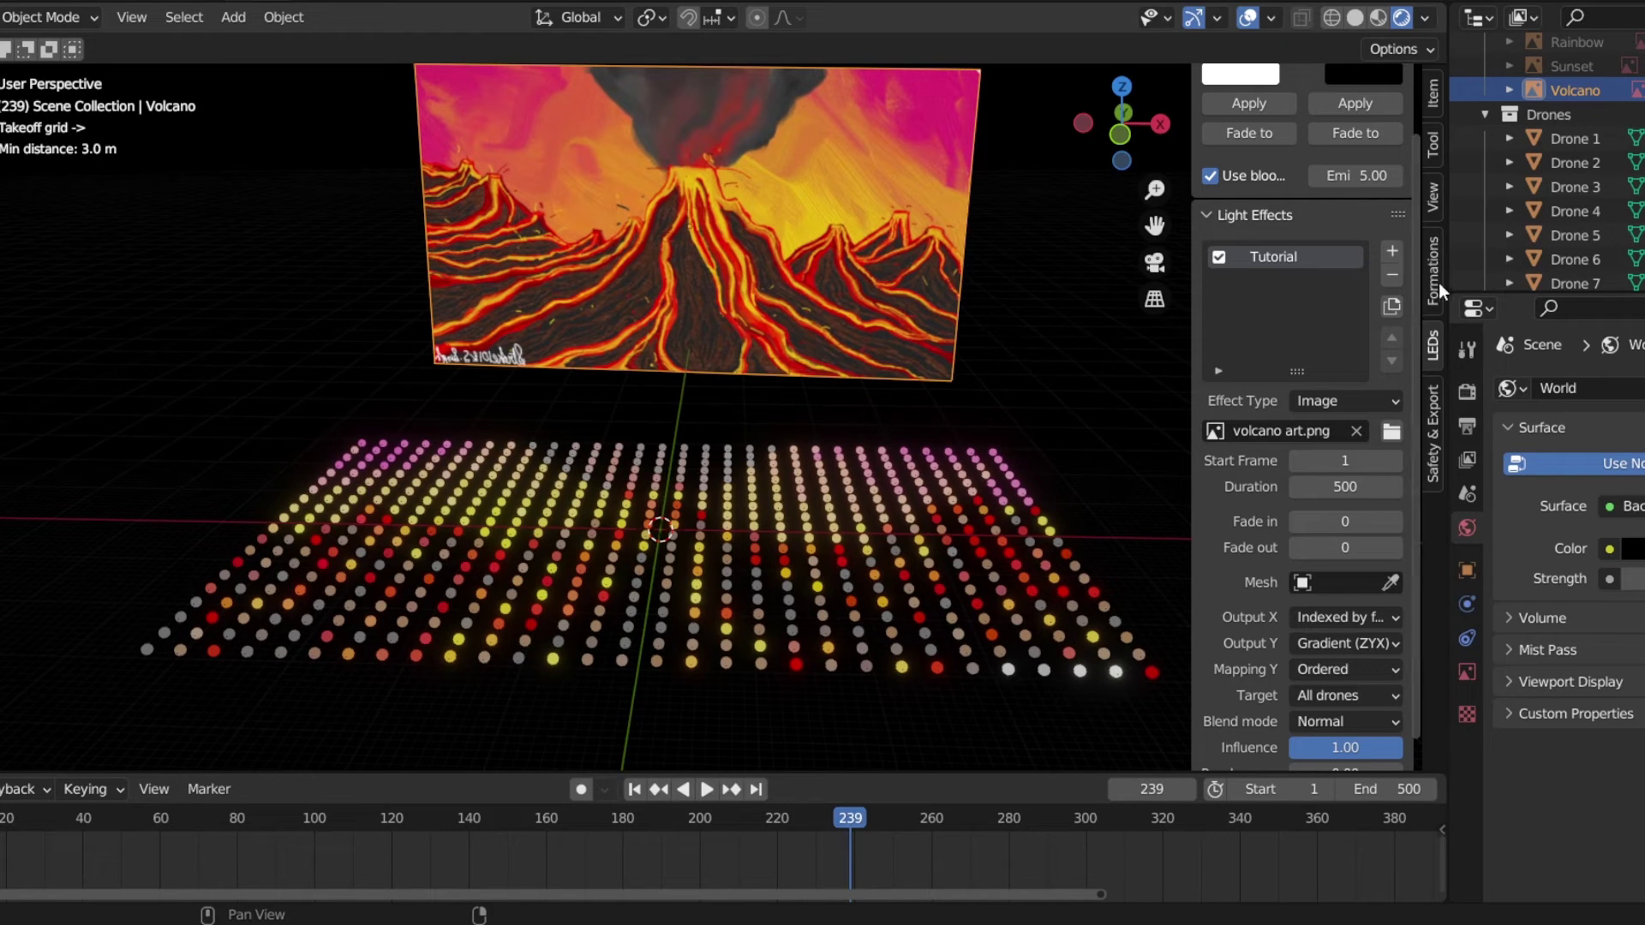
Select all drones in the Drones collection through Drone 600 and rotate them 90° about the global X axis.
left_click(1616, 117)
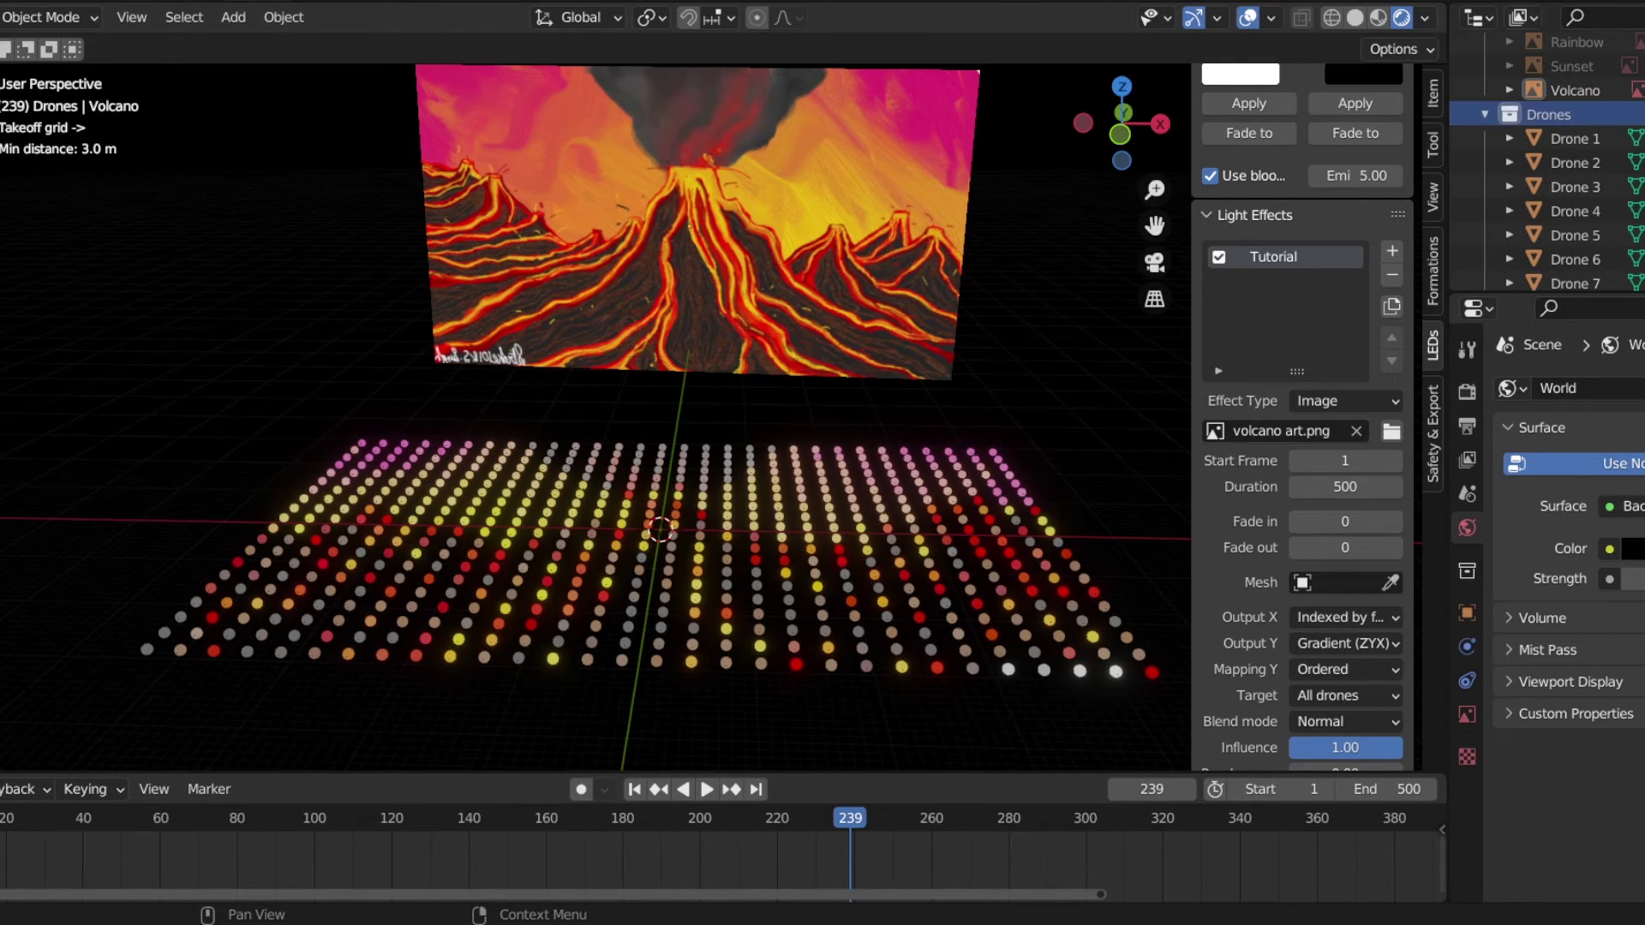
left_click_drag(1641, 64, 1641, 161)
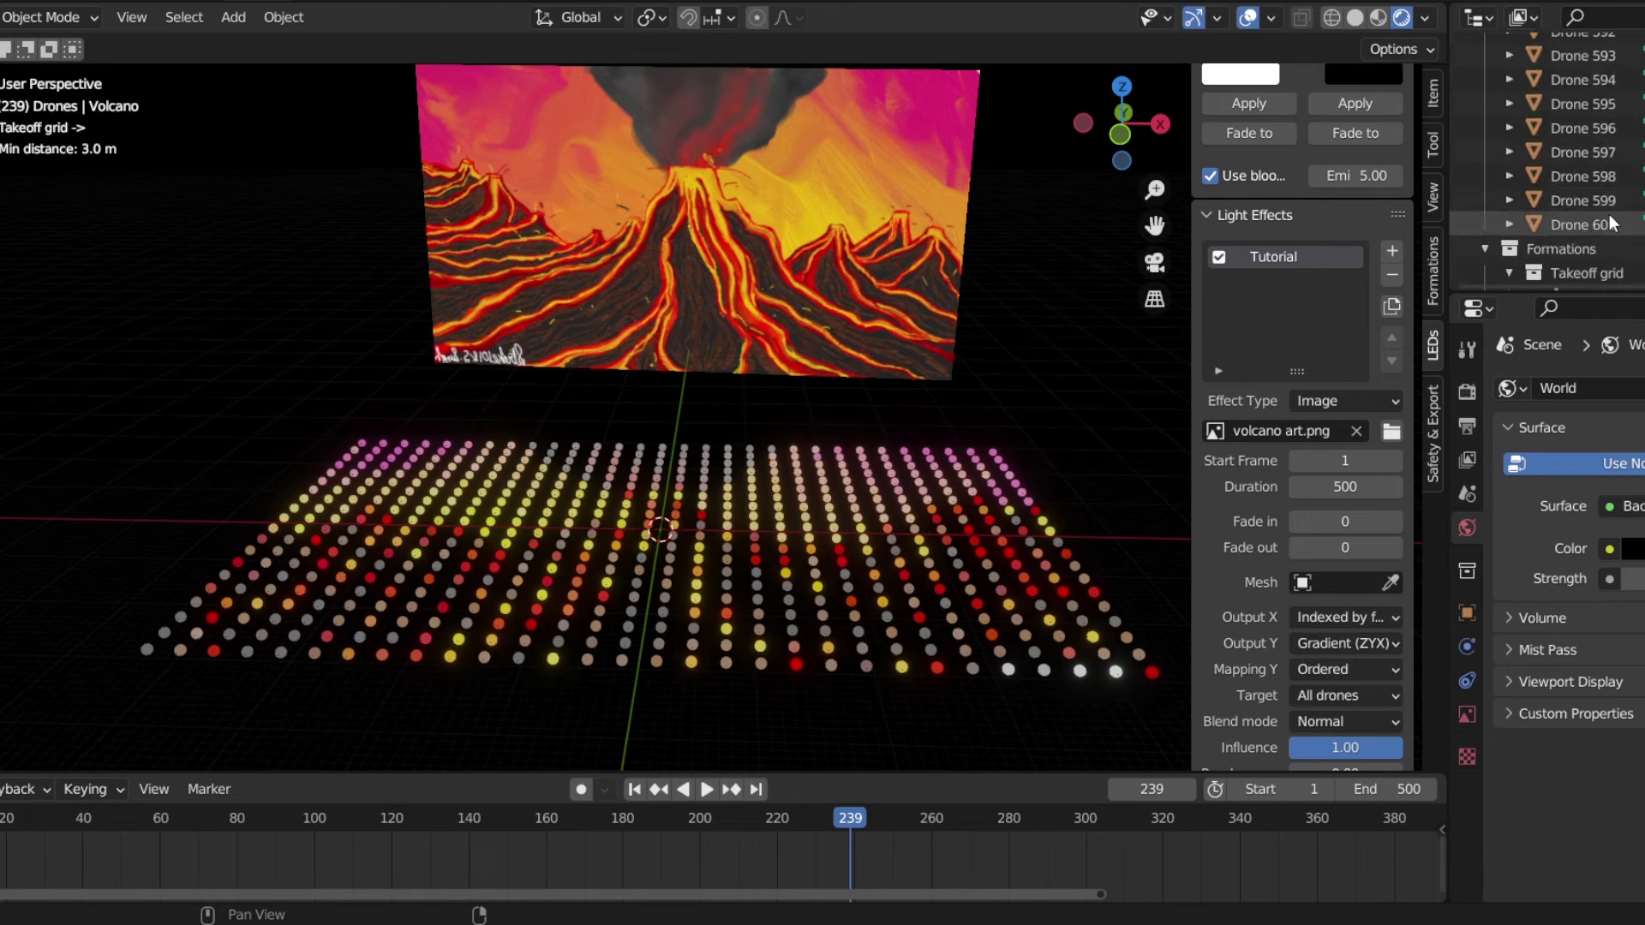
left_click(1584, 224, "shift")
key("g")
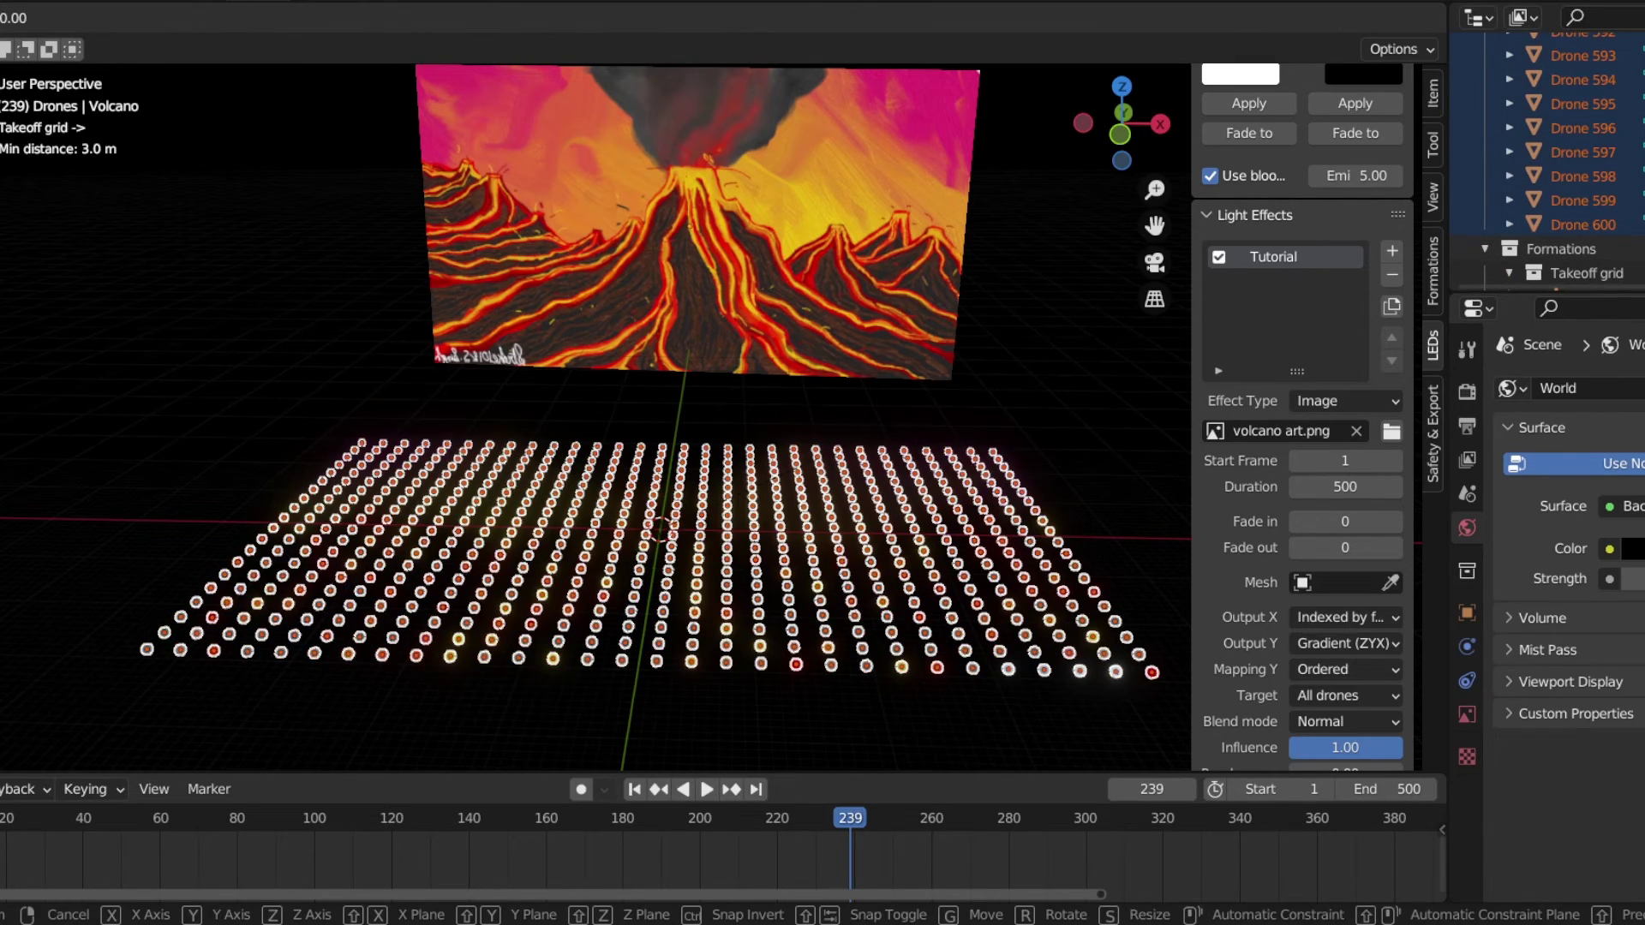
key("x")
key("r")
key("x")
key("9")
key("0")
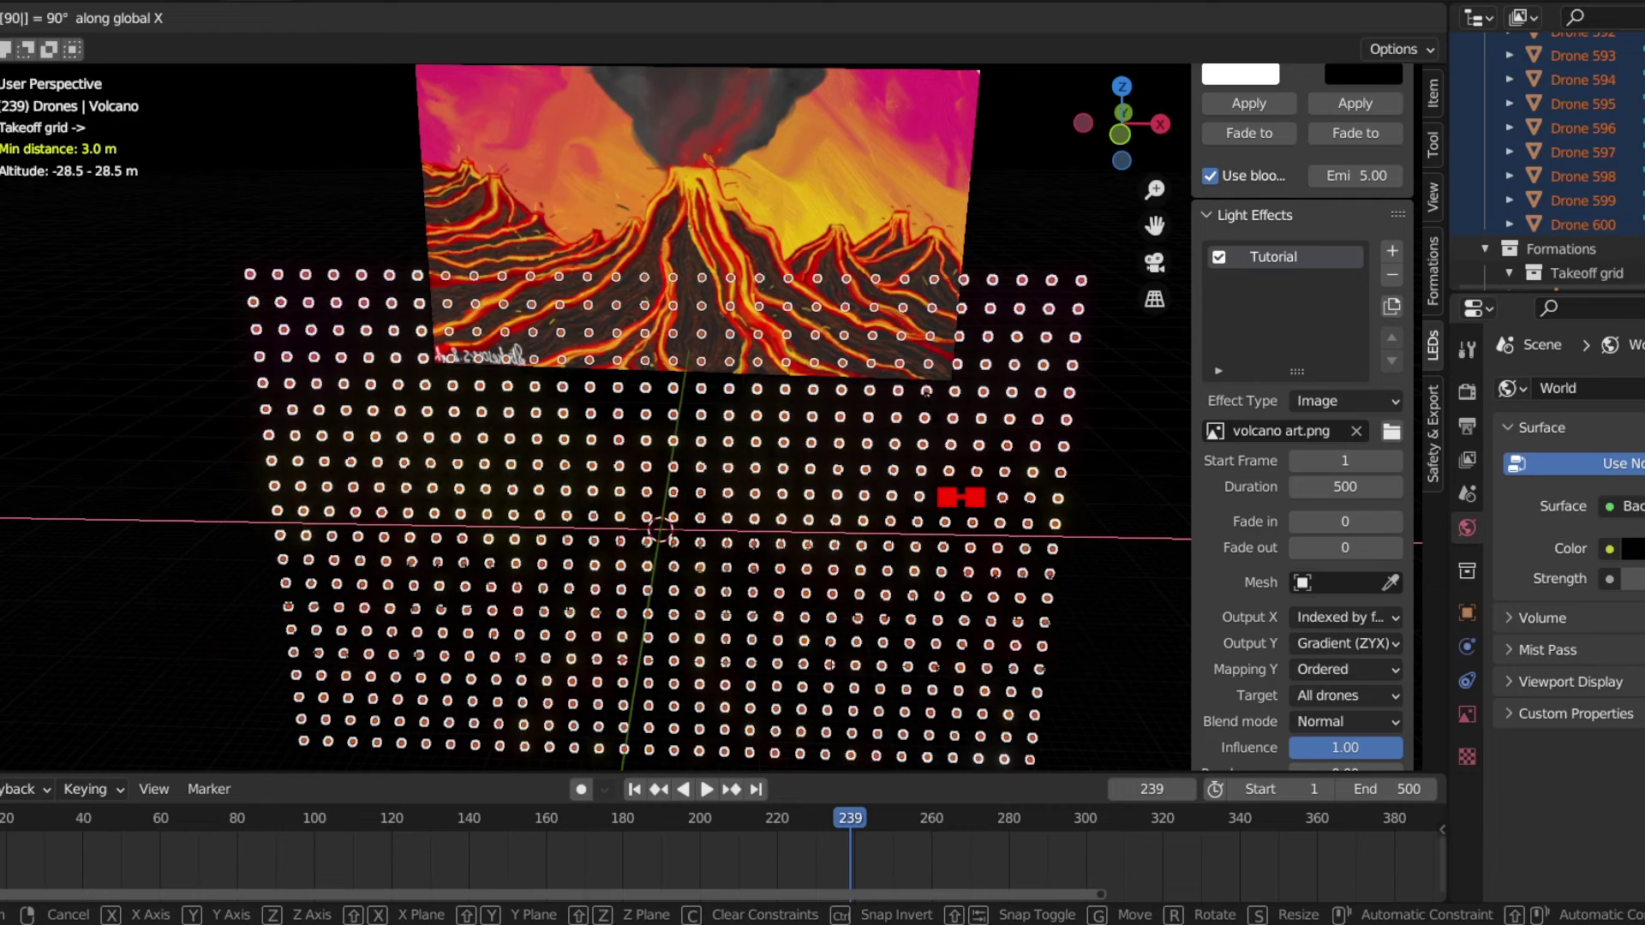
key("Return")
Raise the upright drone grid about 31 m along the Z axis, in line with the Volcano image.
key("g")
key("z")
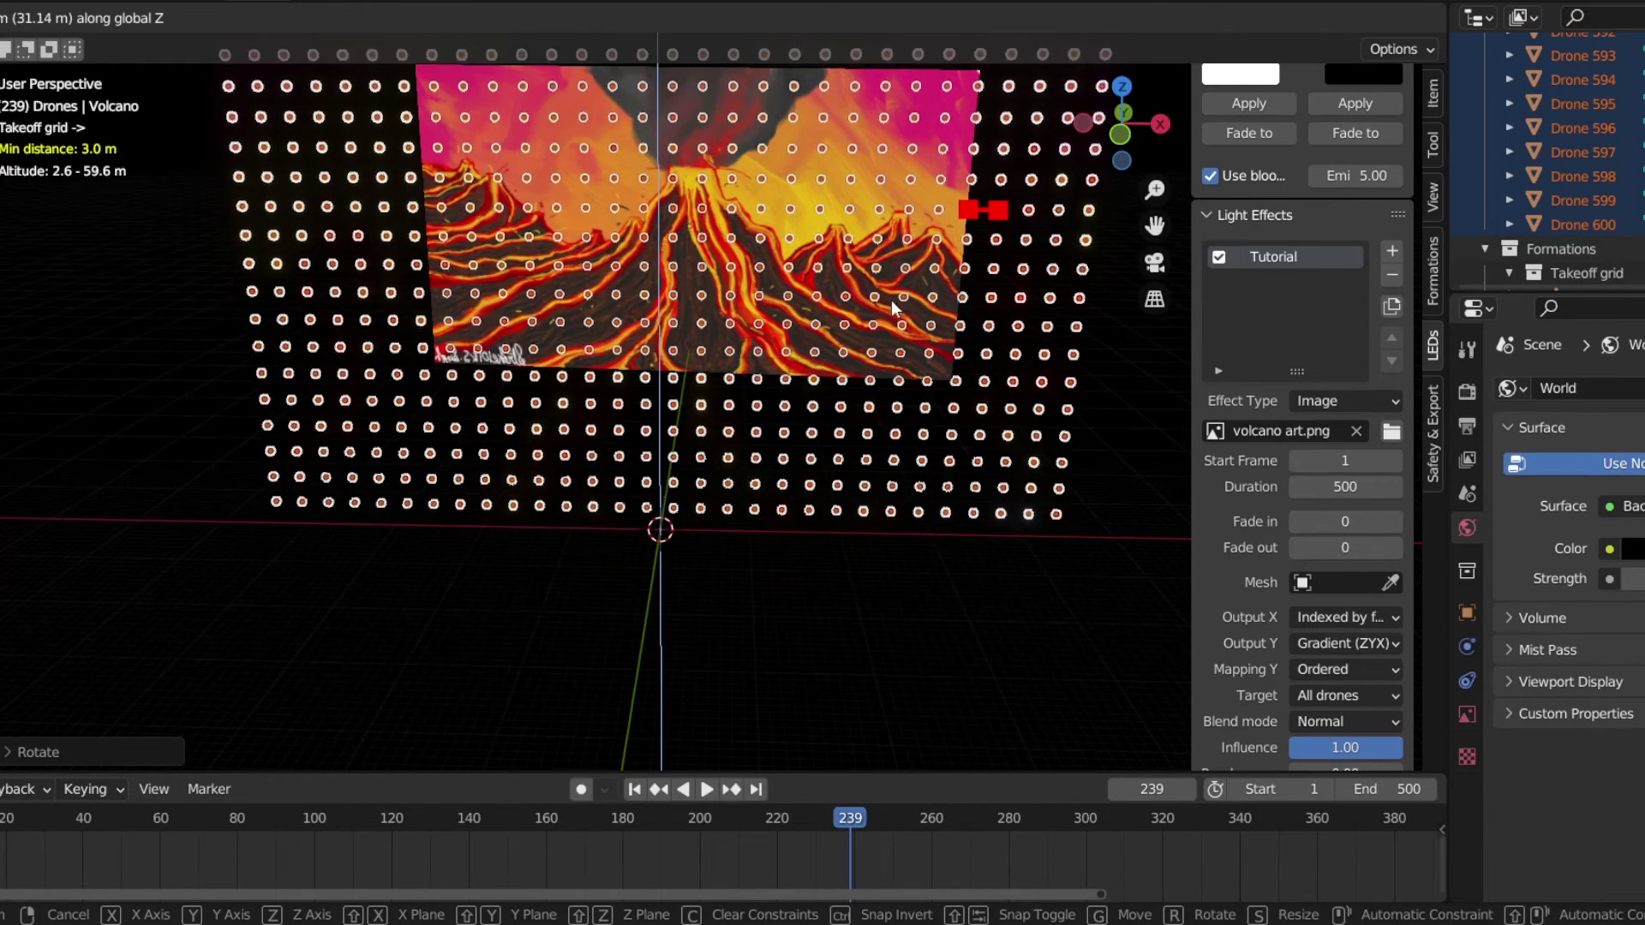
left_click(948, 100)
middle_click_drag(856, 330, 1022, 355)
scroll(973, 333, "down", 2)
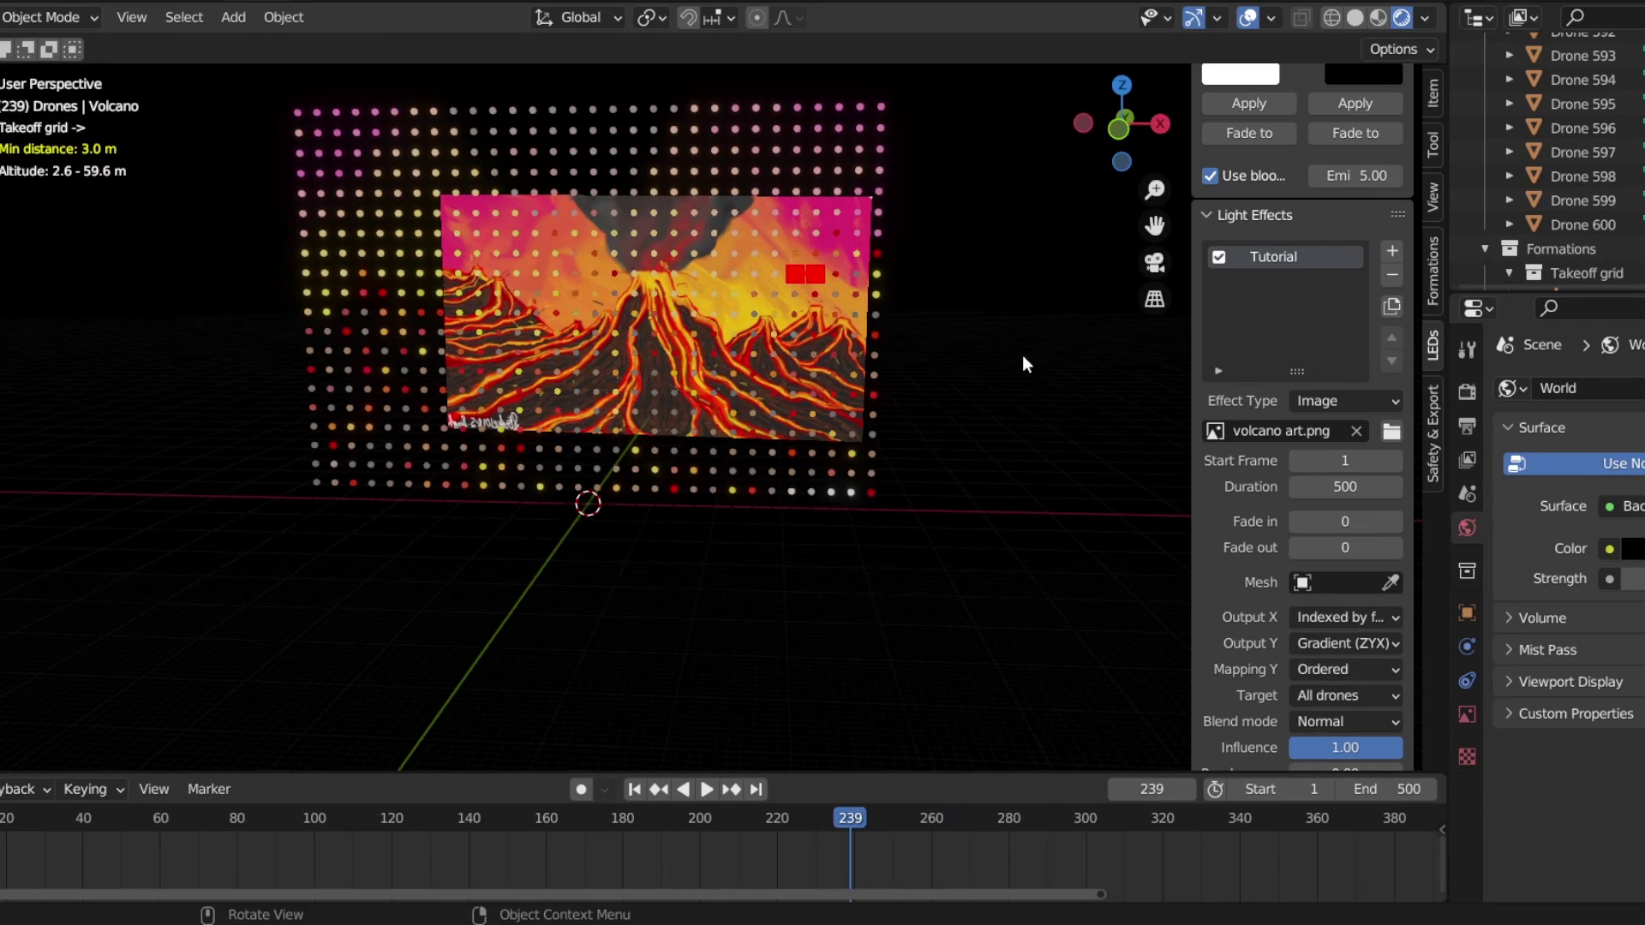
left_click(1431, 291)
left_click(1434, 357)
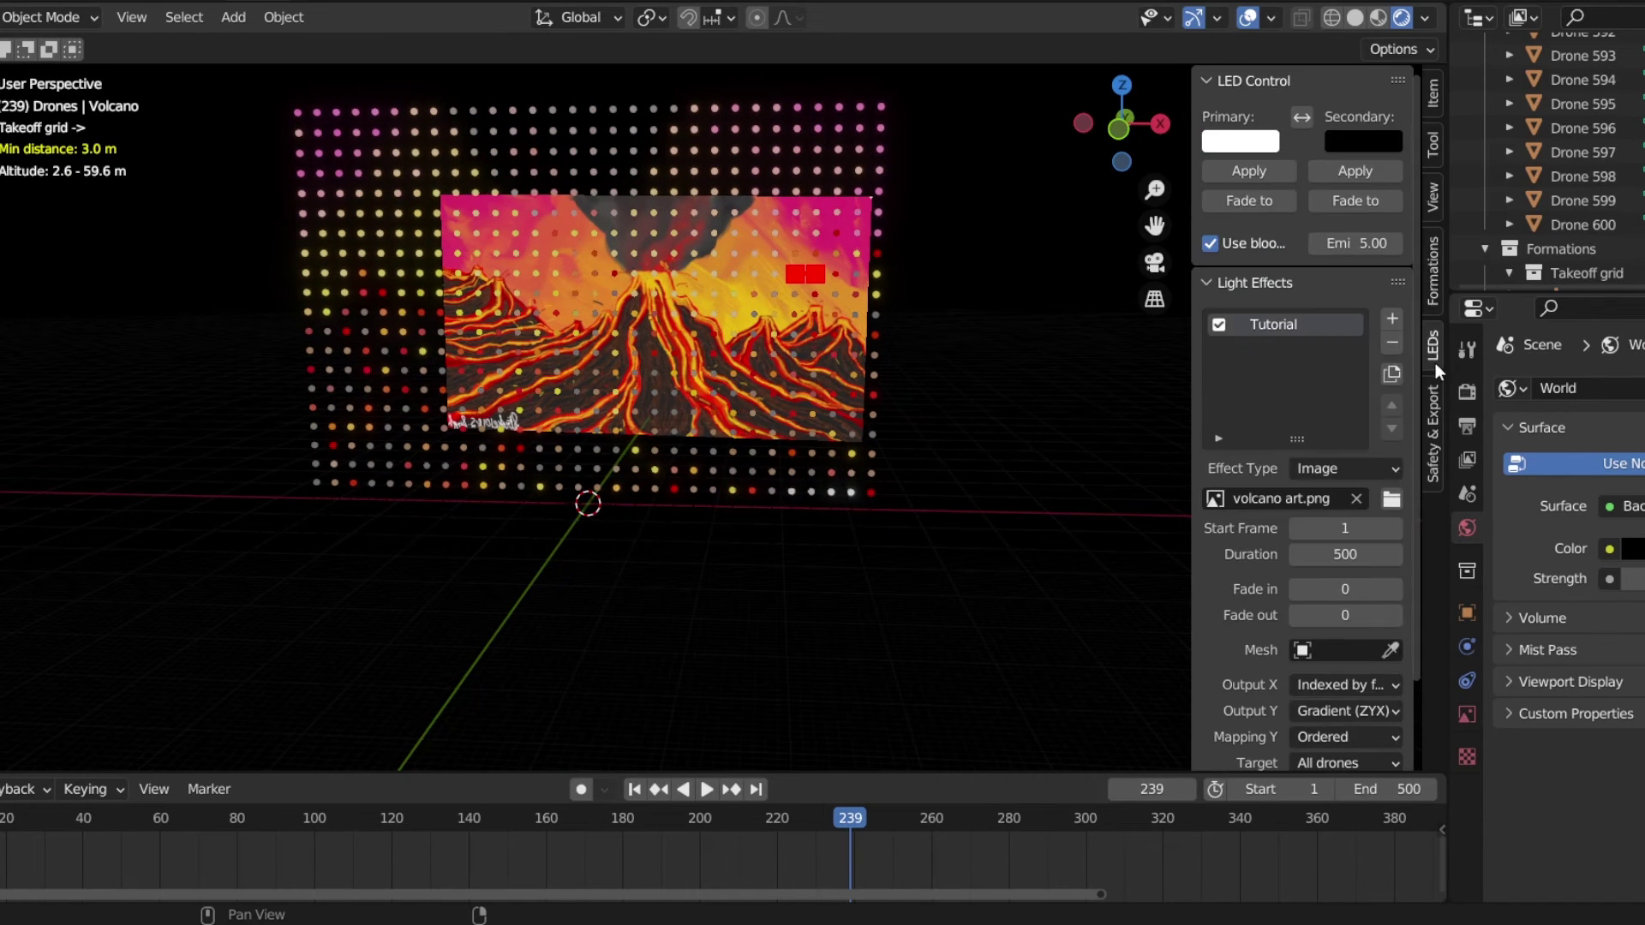
Turn off the Safety Check warnings for the drone scene.
left_click(1429, 402)
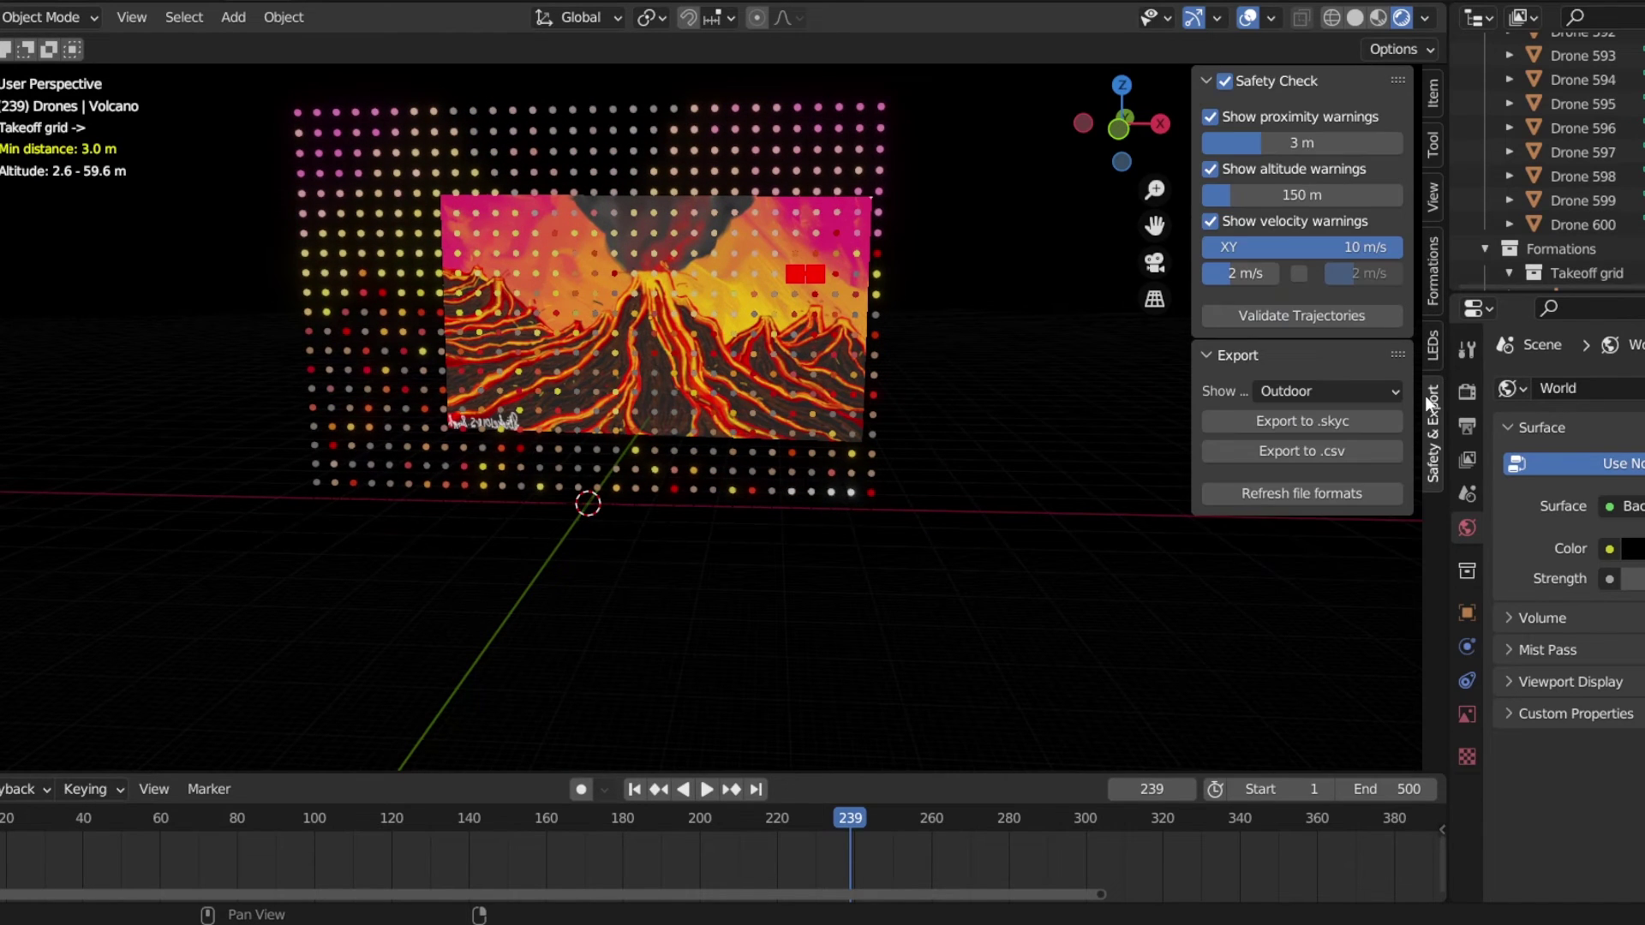
left_click(1224, 81)
Select the Volcano image and move it about 87 m along the global X axis, beside the drone grid.
middle_click_drag(1069, 211, 930, 261)
left_click(947, 288)
key("g")
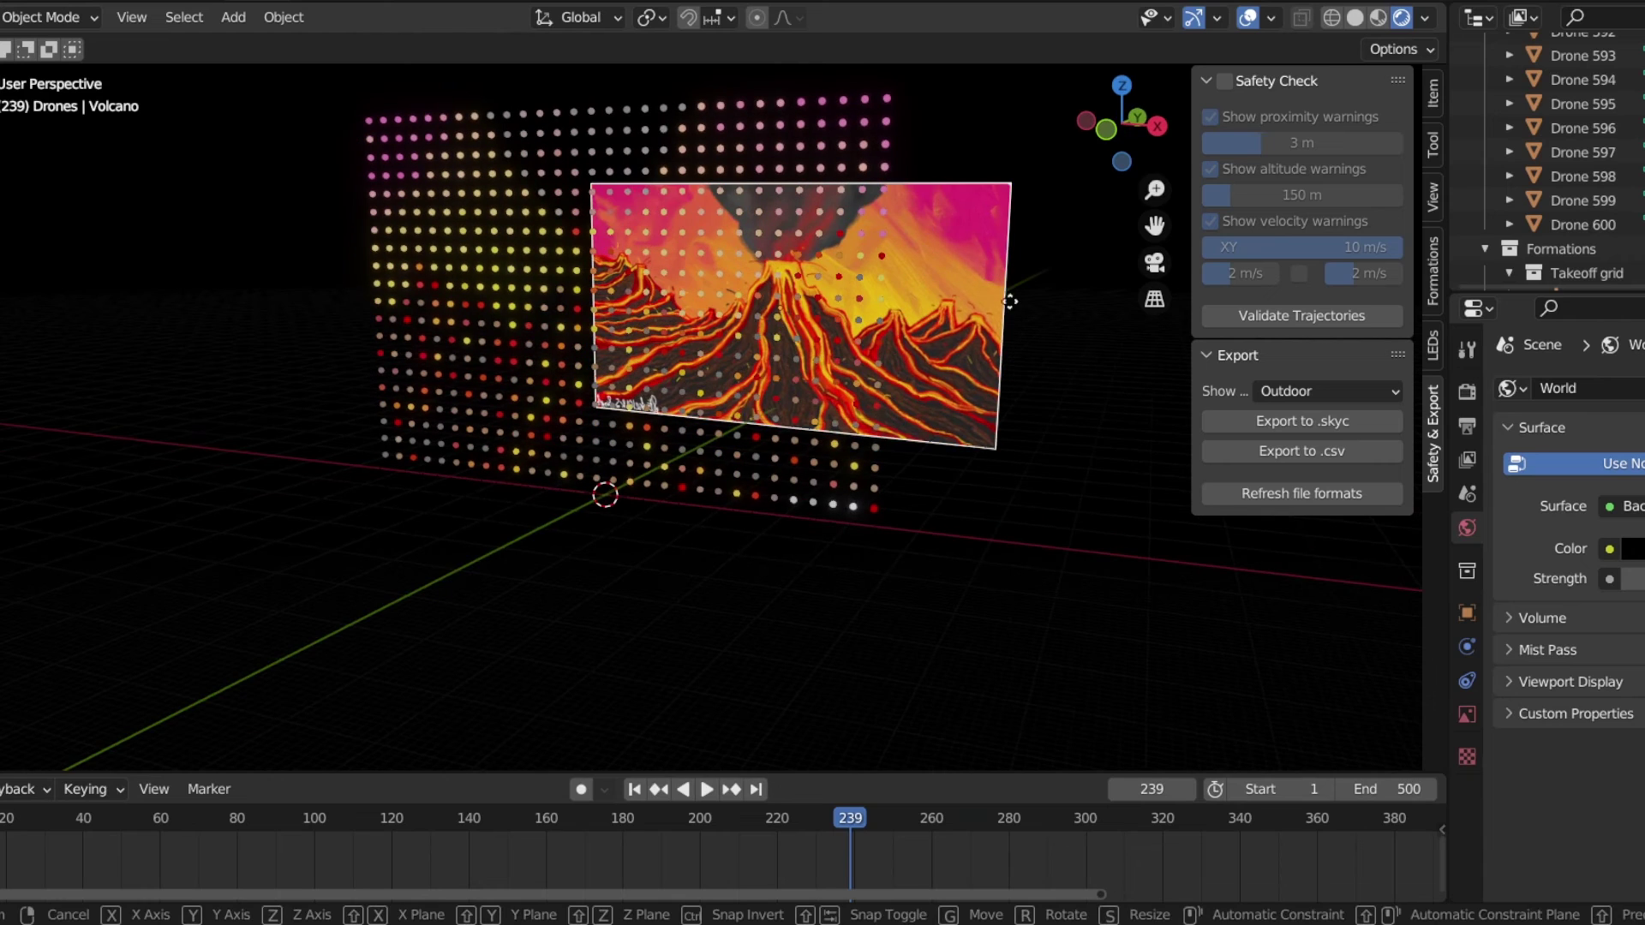
key("x")
key("y")
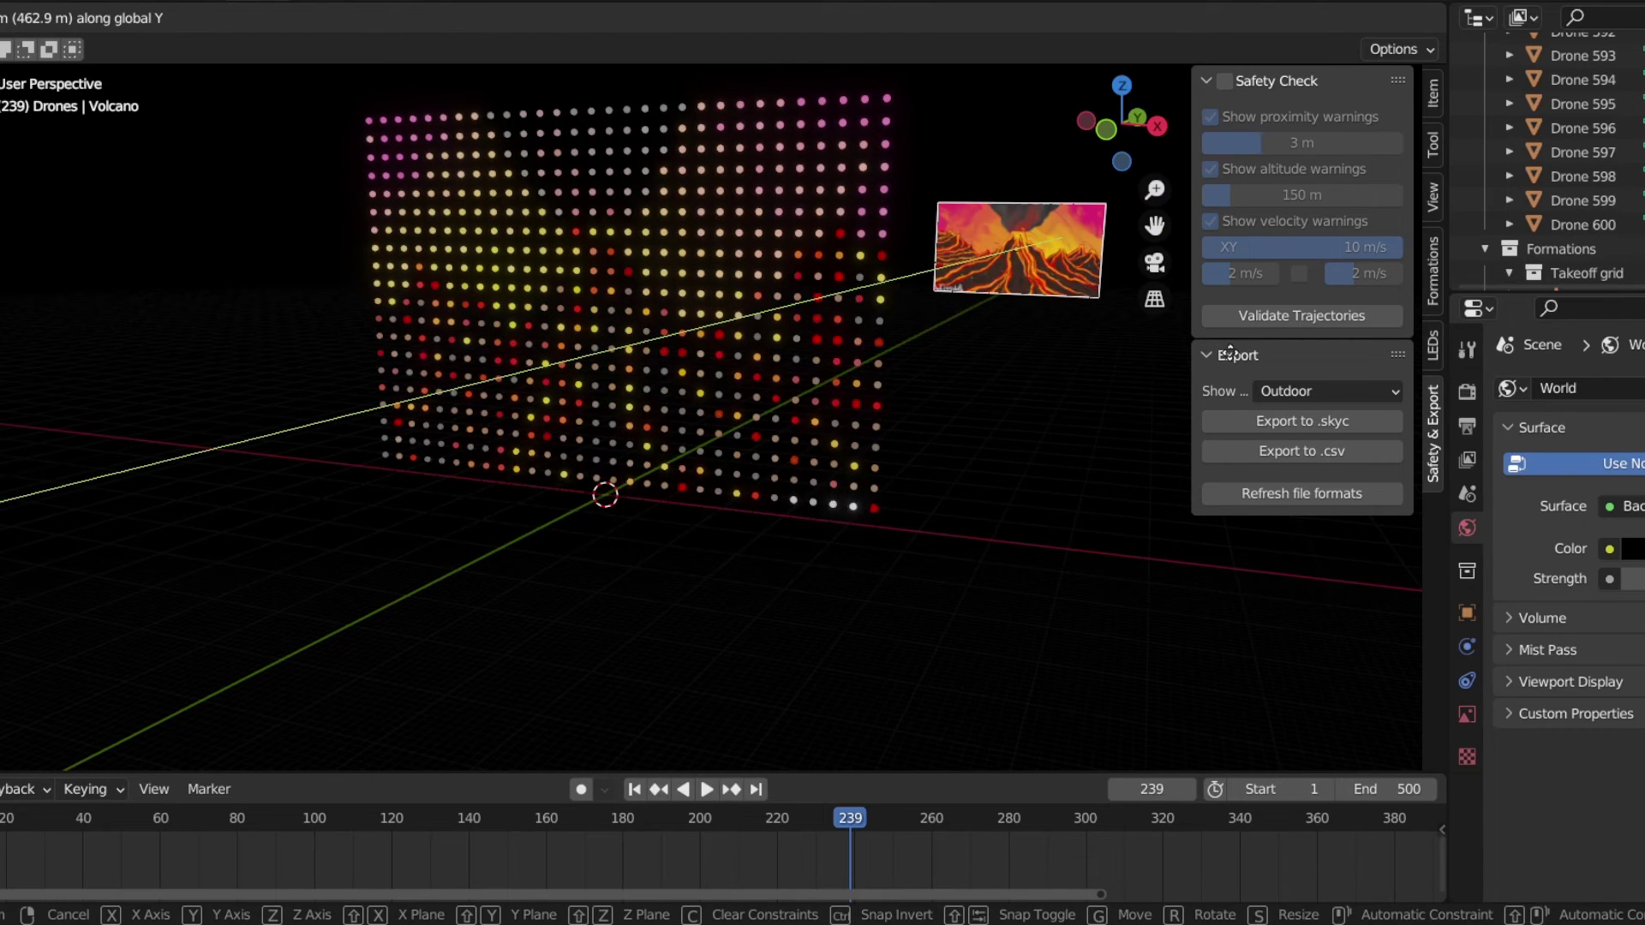
key("x")
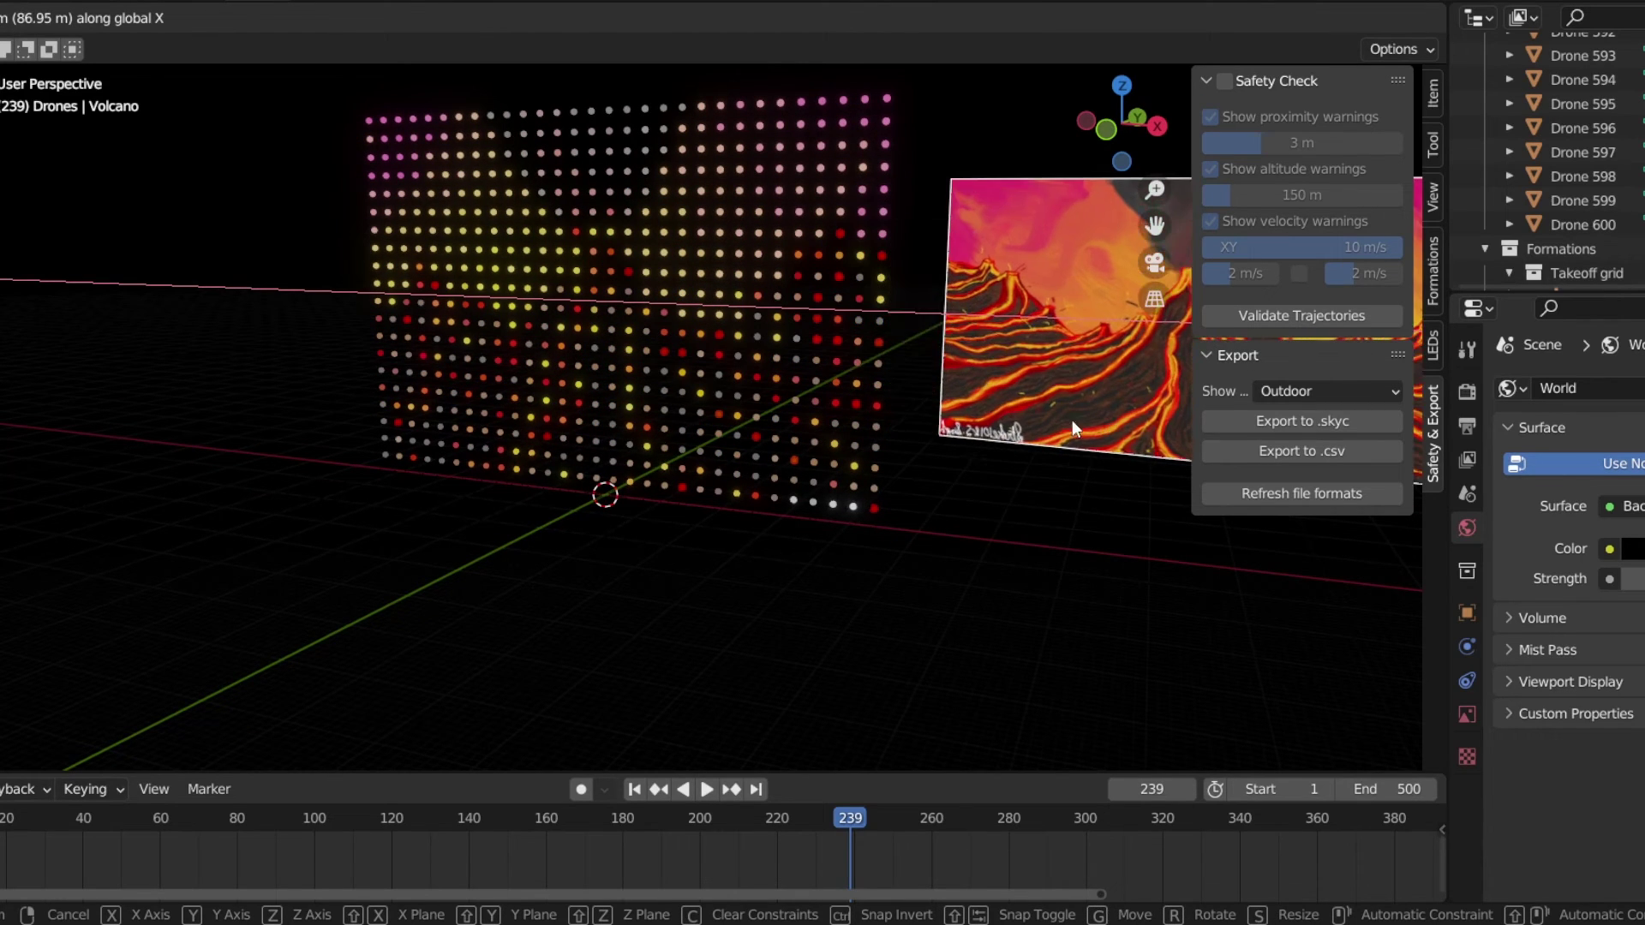
left_click(1072, 420)
Adjust the Volcano image's position along the X axis so it stands just clear of the drone grid's edge.
scroll(1058, 421, "up", 4)
scroll(1062, 454, "up", 5)
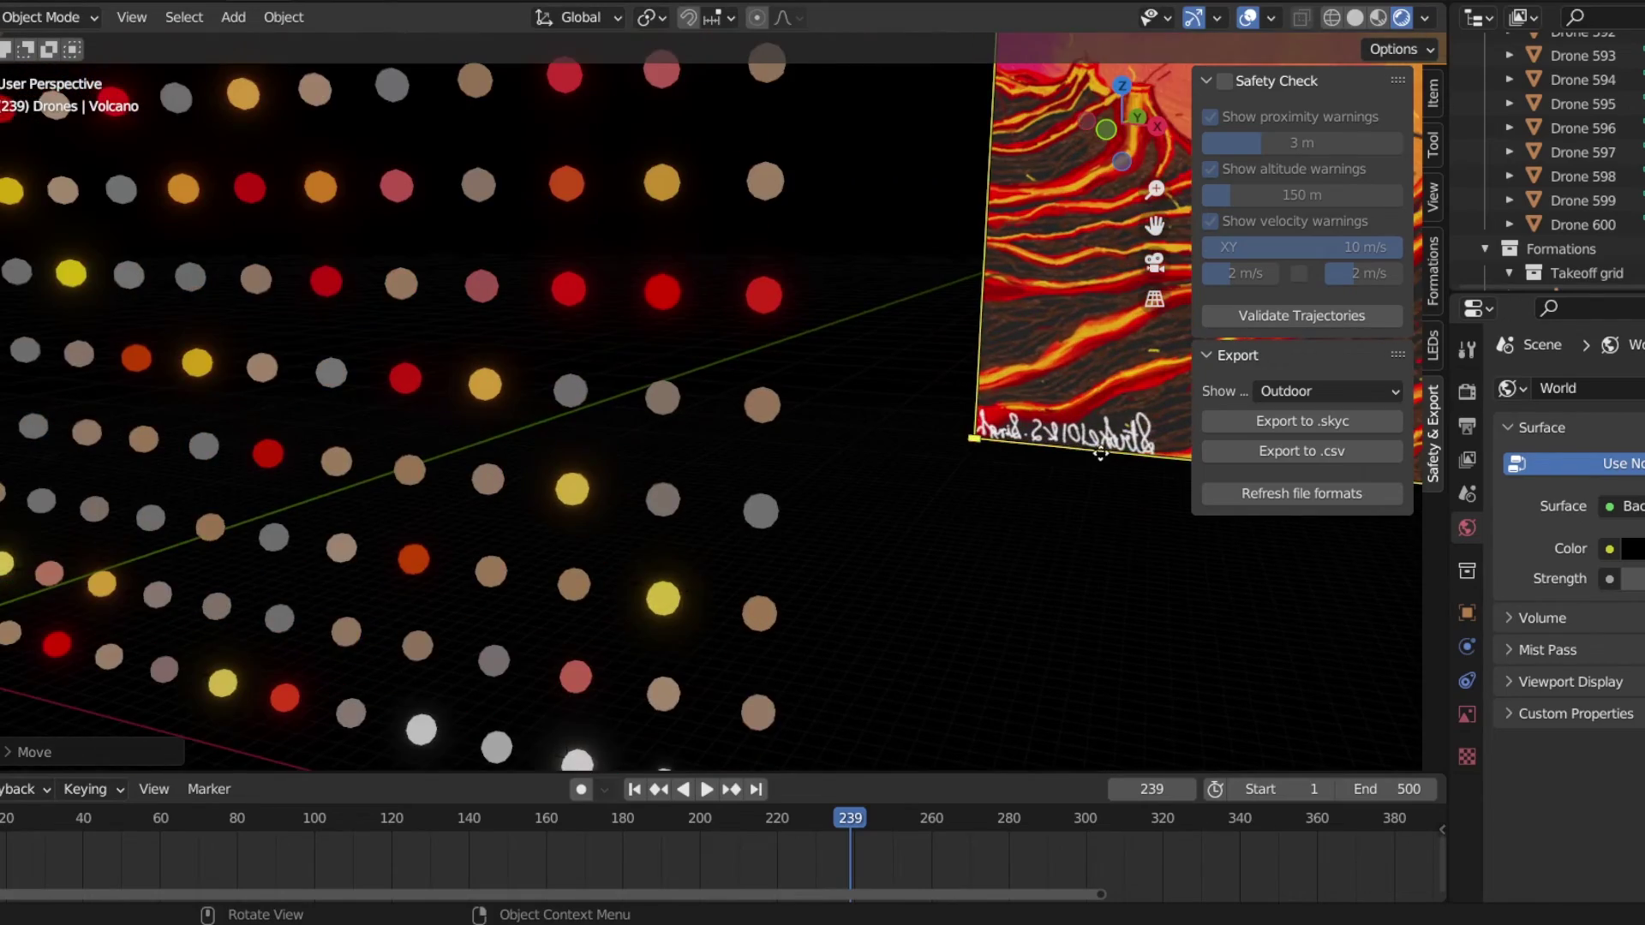
scroll(986, 403, "down", 10)
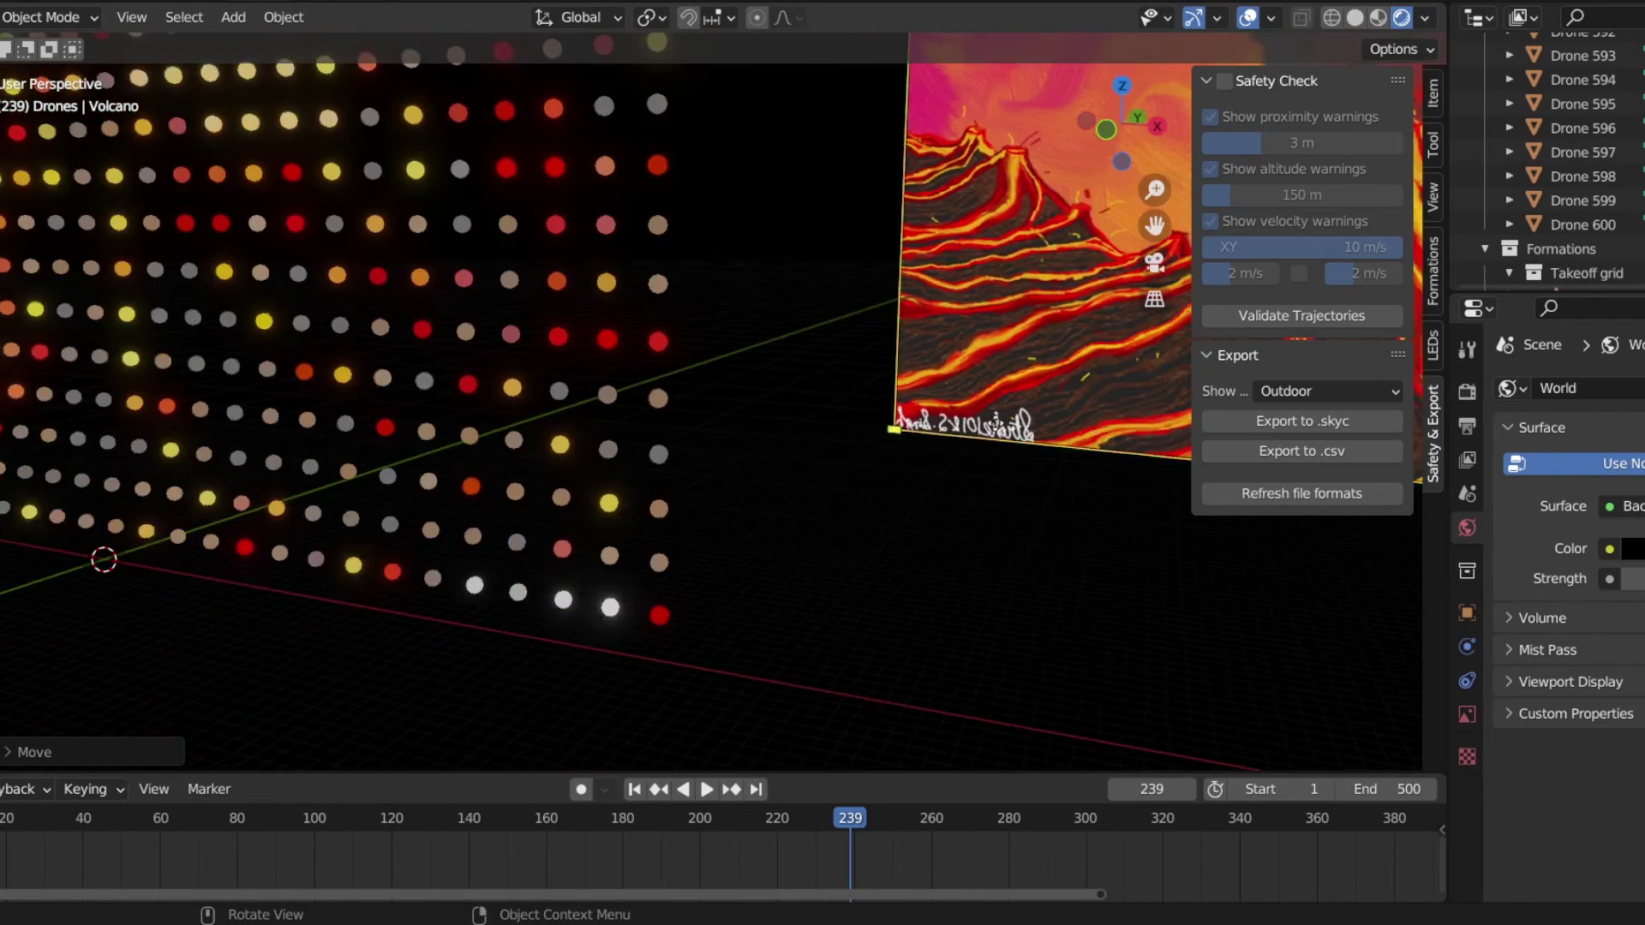
key("g")
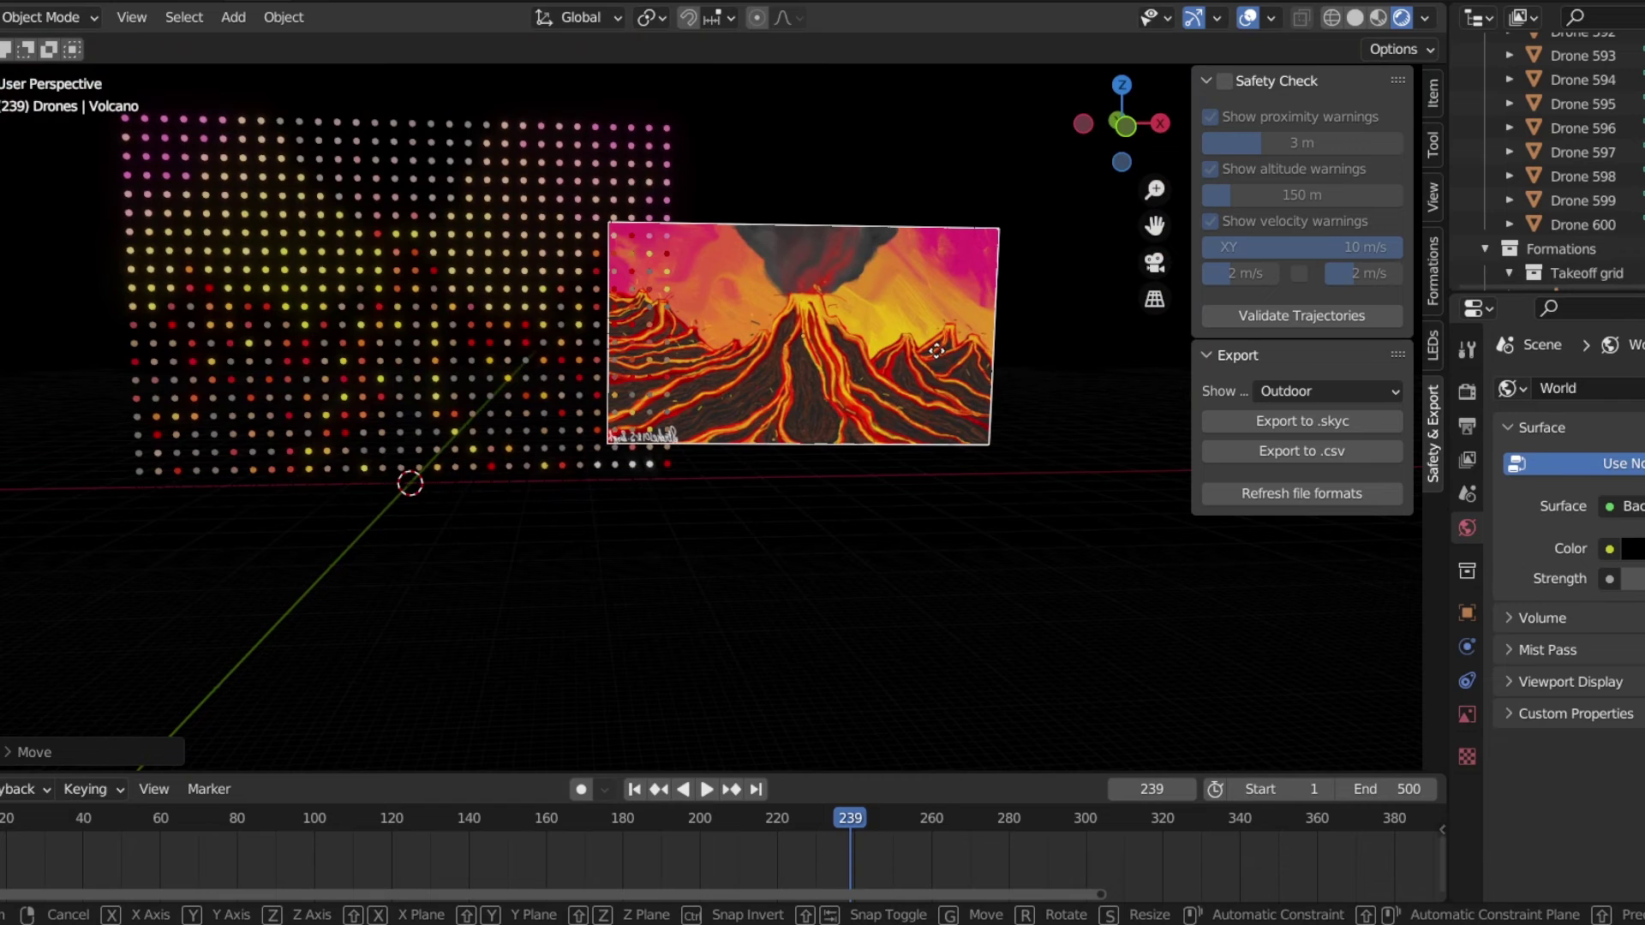
key("x")
left_click(1032, 350)
middle_click_drag(619, 347, 873, 367, "shift")
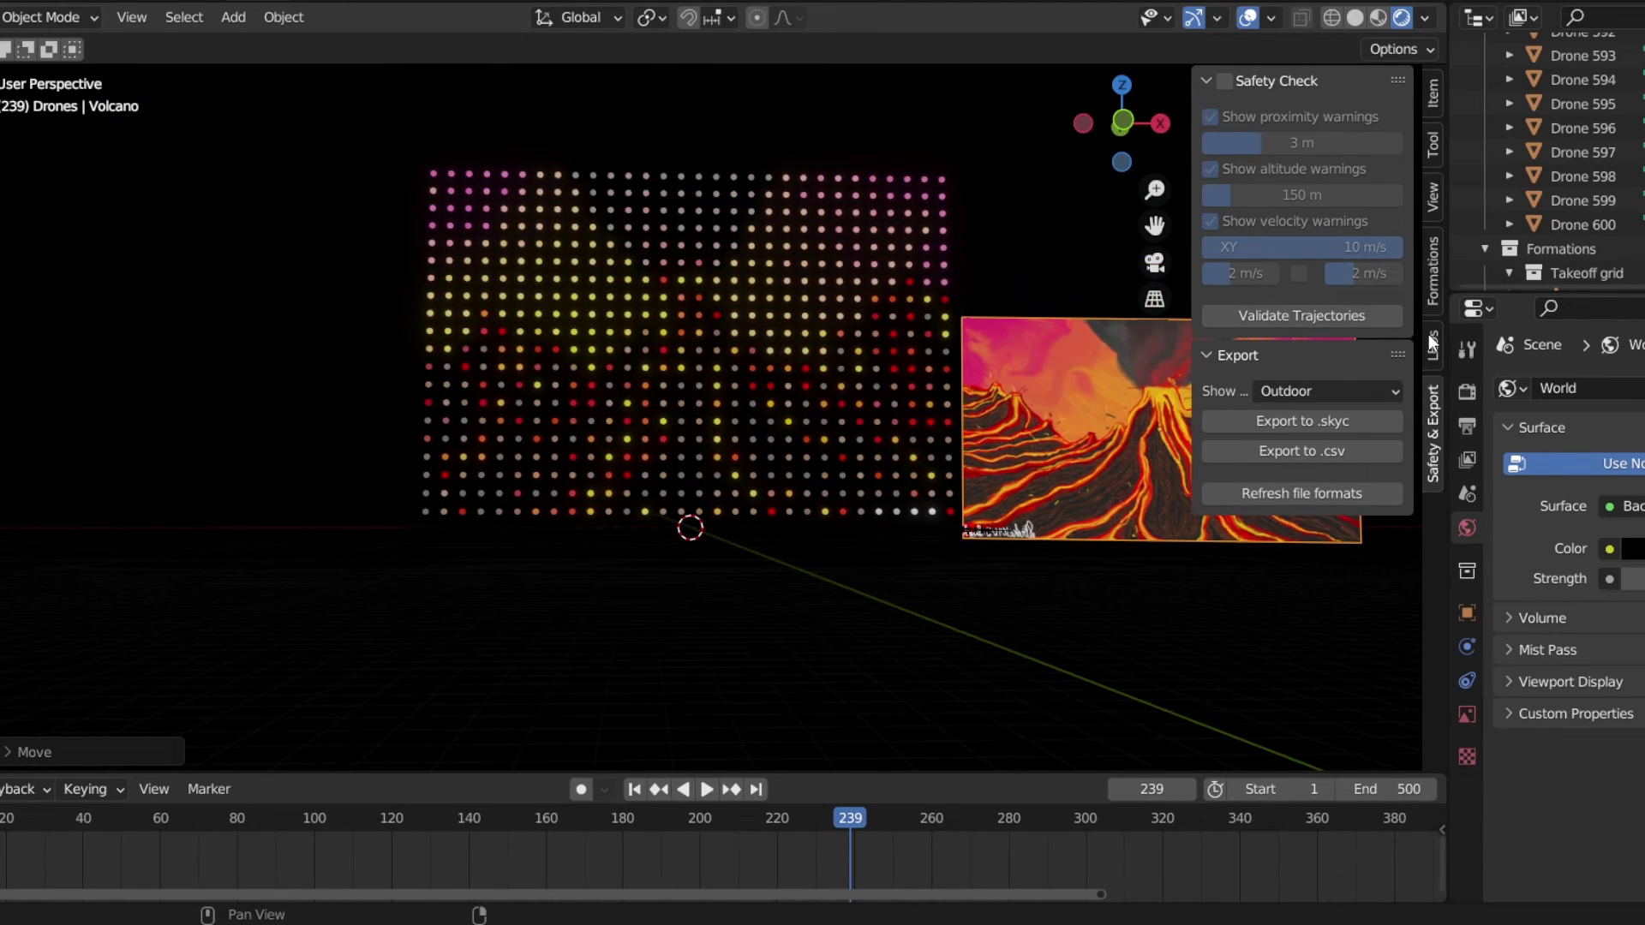
Set the LED emission strength to 8.
left_click(1431, 342)
left_click(1359, 244)
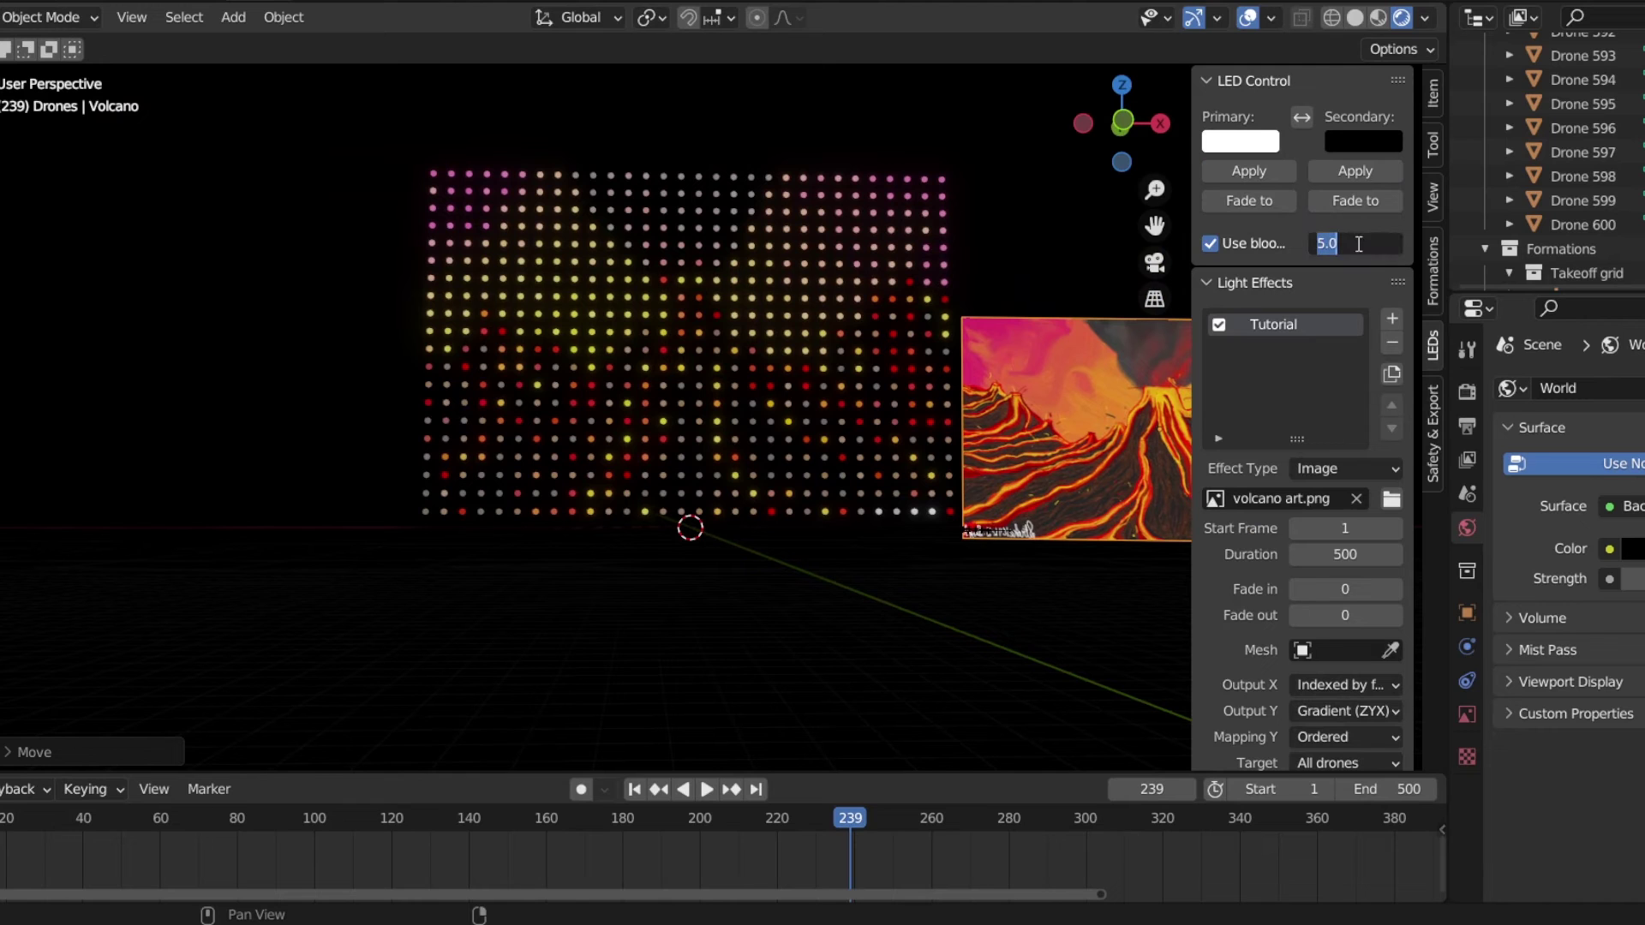
type("8")
key("Return")
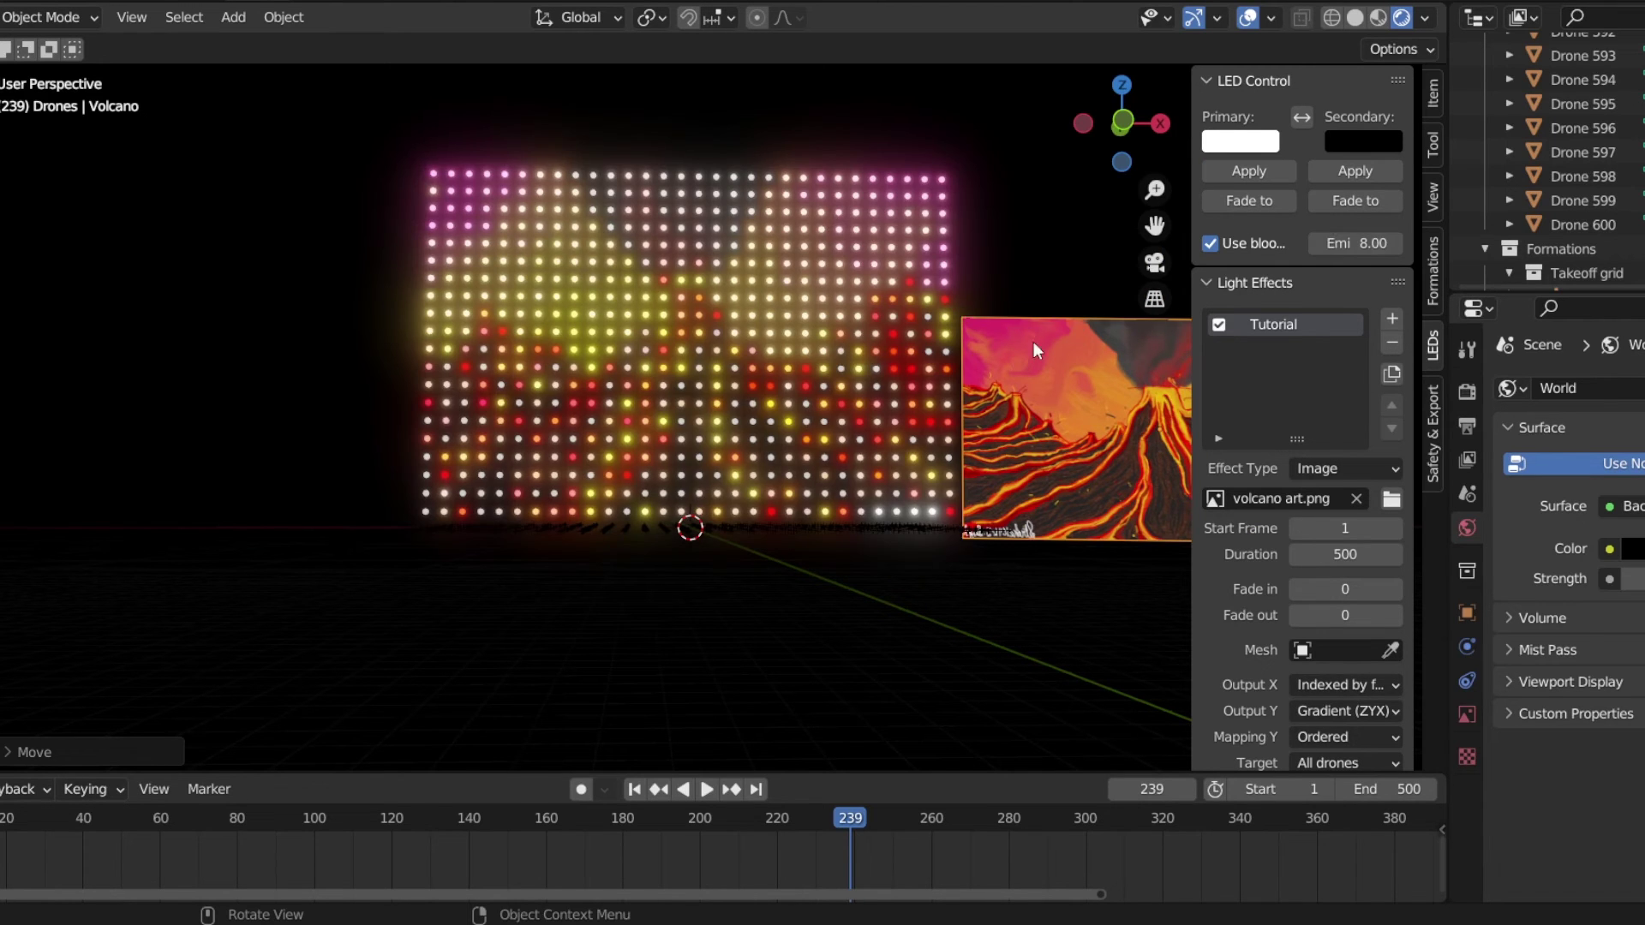
Compare the glowing drone grid's colour pattern with the Volcano image beside it.
scroll(887, 361, "up", 2)
scroll(887, 361, "down", 2)
mouse_move(821, 341)
middle_mouse_down()
mouse_move(881, 350)
mouse_move(836, 358)
mouse_move(876, 372)
mouse_move(795, 359)
middle_mouse_up()
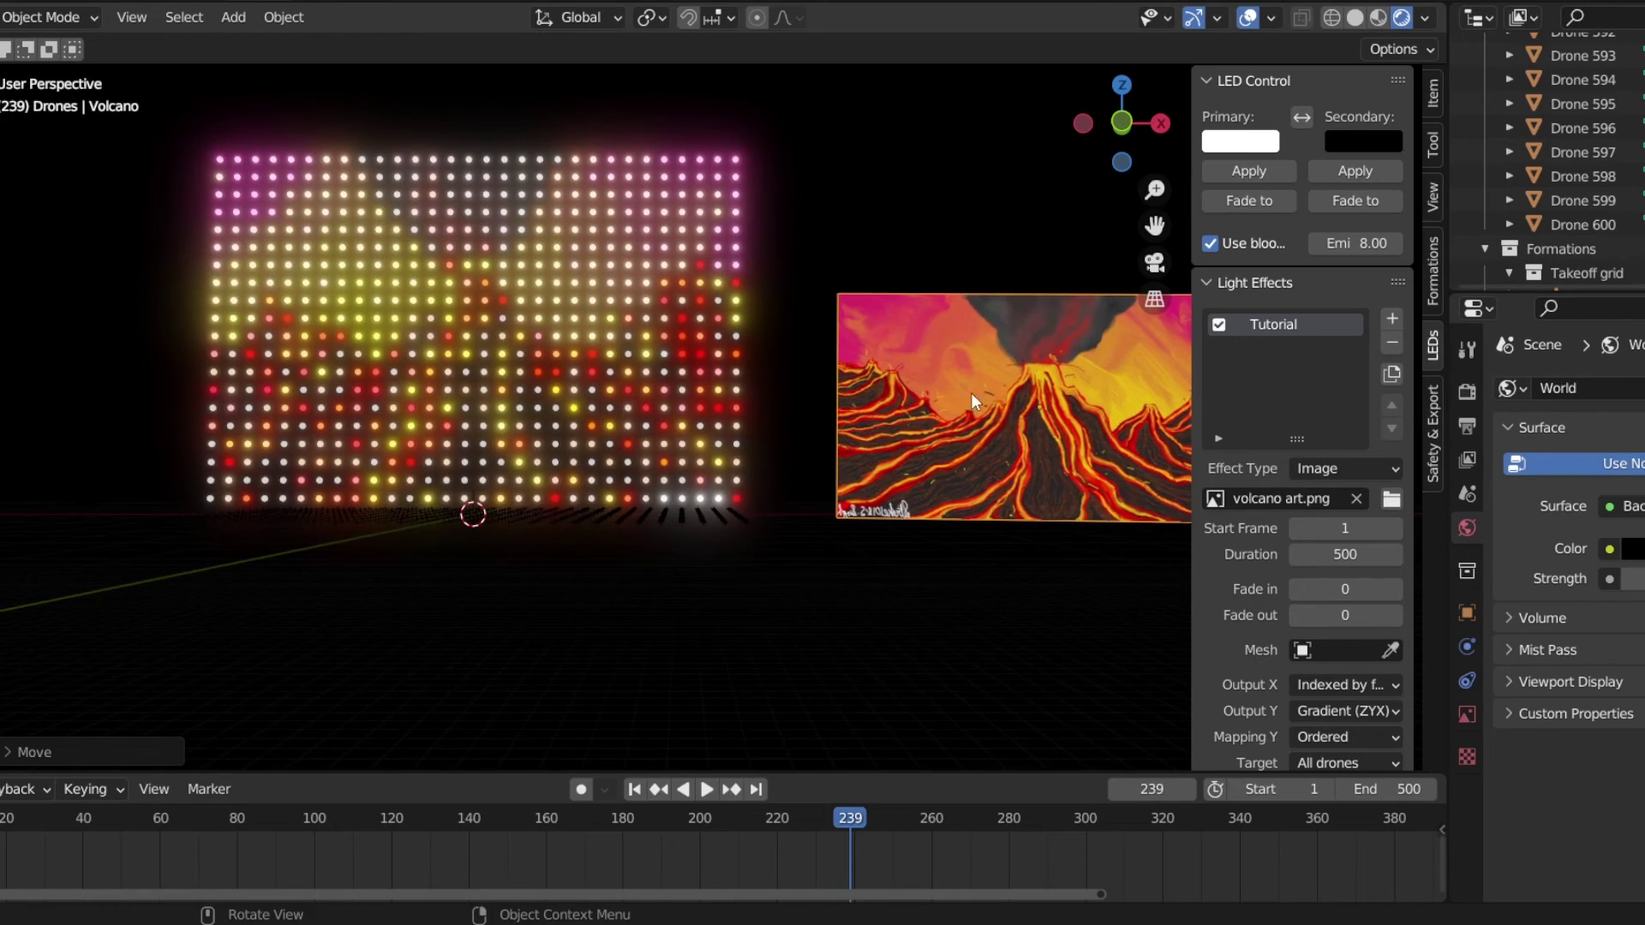
middle_click_drag(969, 392, 927, 395, "shift")
scroll(771, 381, "down", 2)
scroll(698, 377, "up", 2)
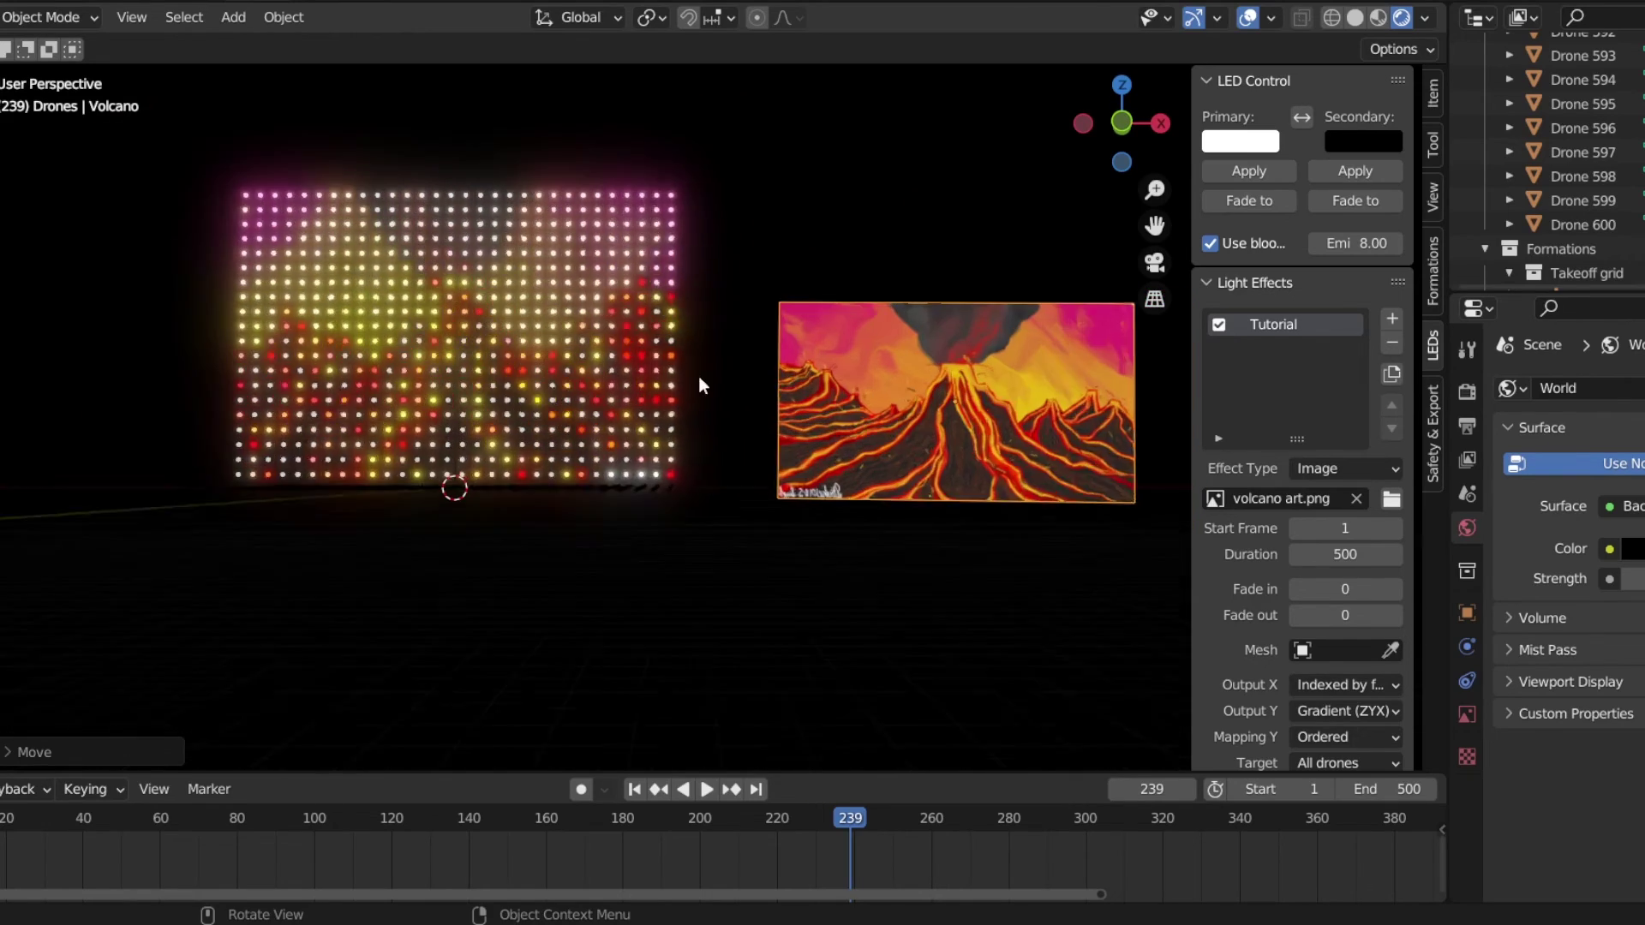
mouse_move(638, 373)
middle_mouse_down()
mouse_move(671, 374)
mouse_move(622, 372)
mouse_move(665, 391)
middle_mouse_up()
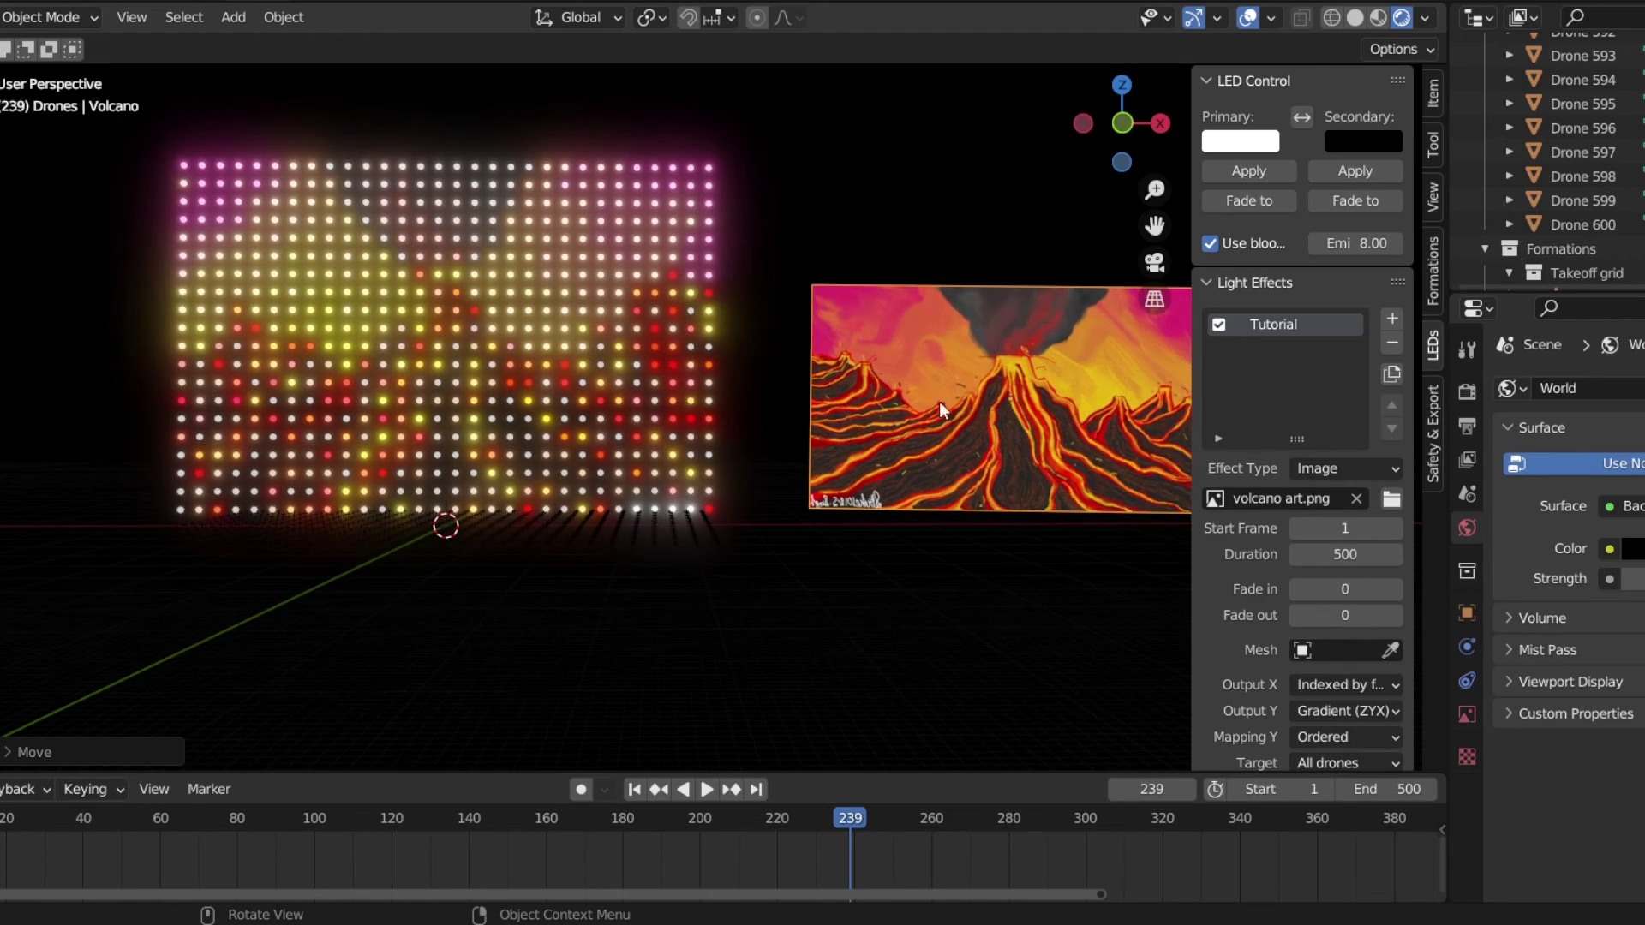
mouse_move(939, 401)
middle_mouse_down()
mouse_move(783, 413)
mouse_move(881, 432)
mouse_move(730, 419)
mouse_move(947, 425)
mouse_move(928, 414)
middle_mouse_up()
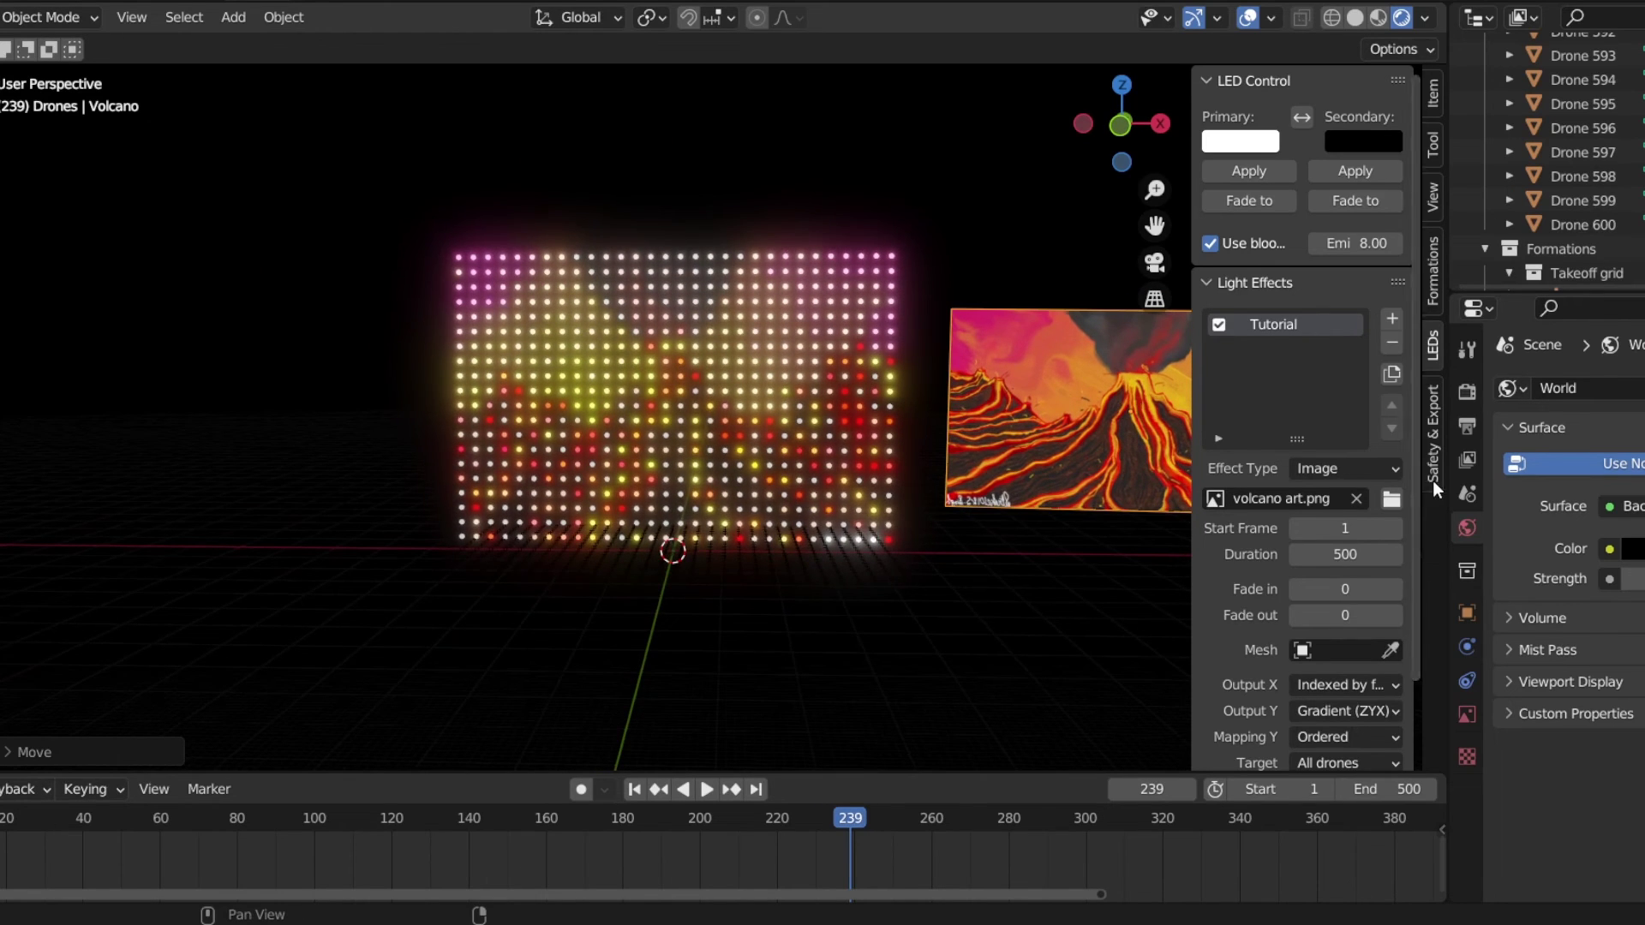
Review the light effect's Target options and keep All drones selected.
scroll(1354, 567, "down", 3)
scroll(1333, 564, "down", 1)
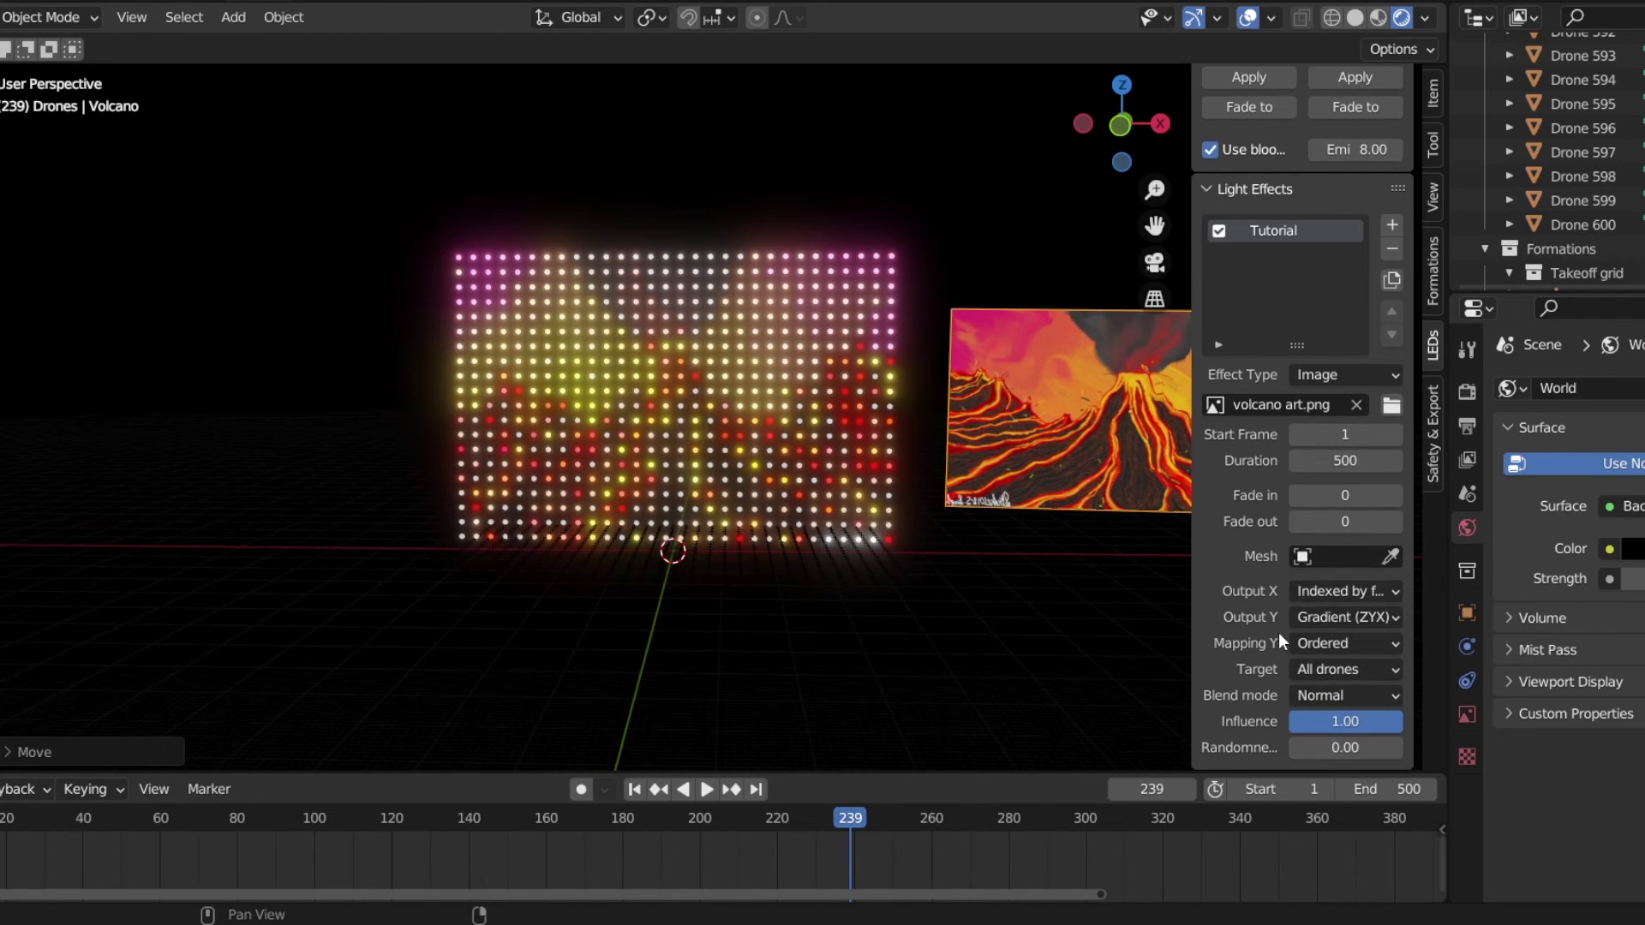
left_click(1363, 671)
left_click(1350, 667)
left_click(1341, 669)
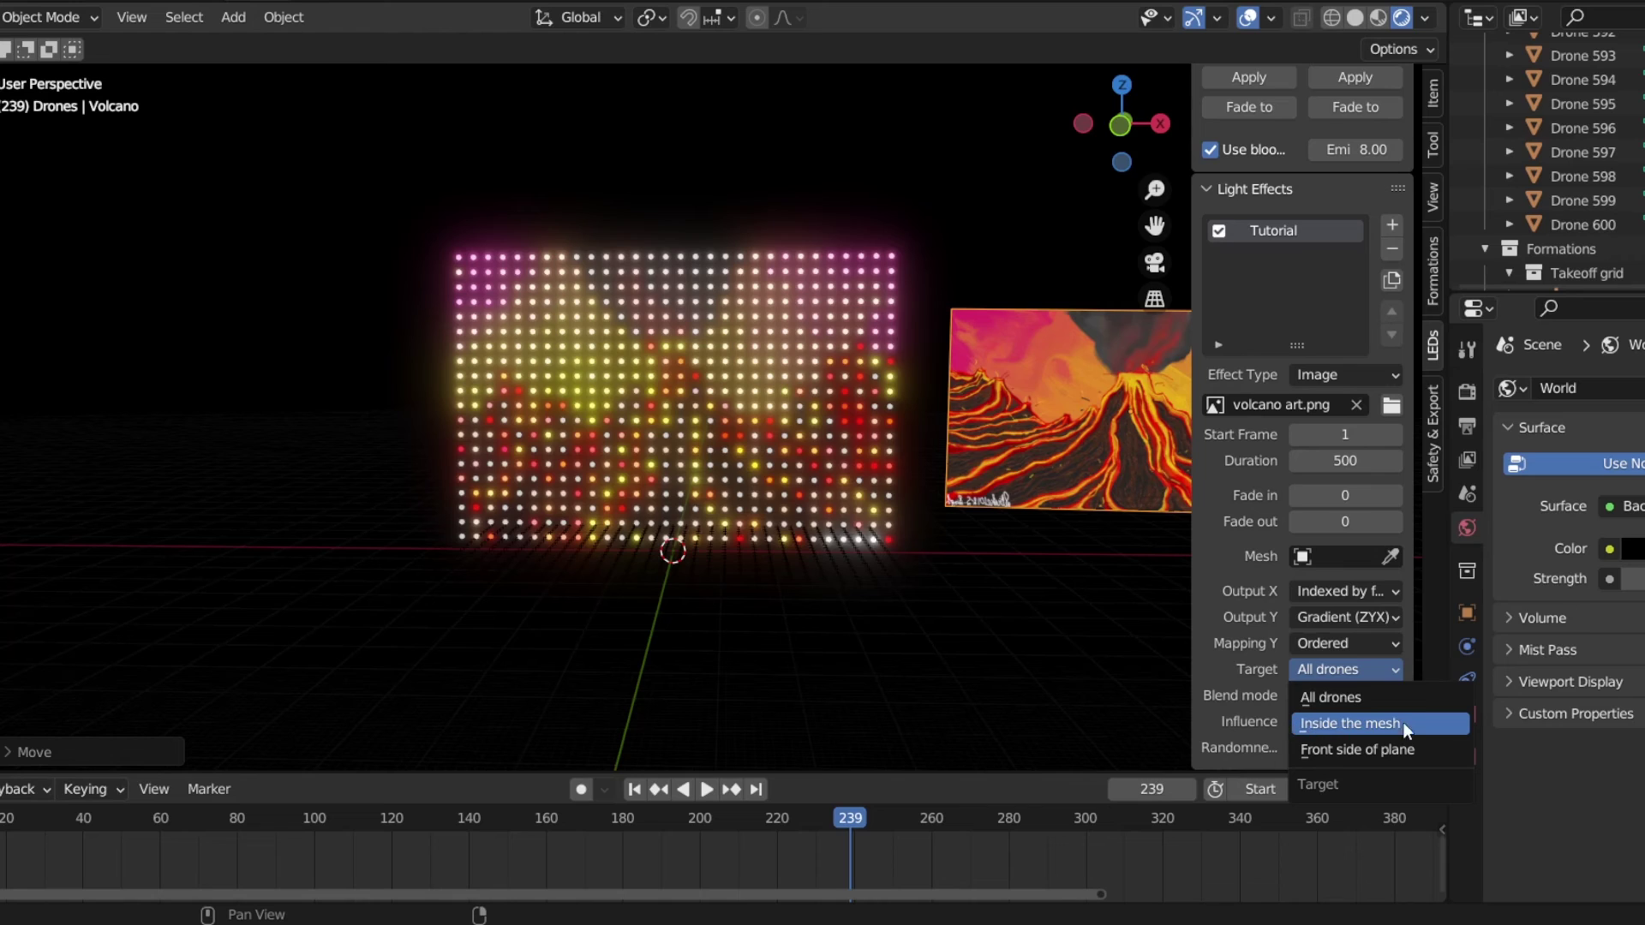
left_click(1375, 697)
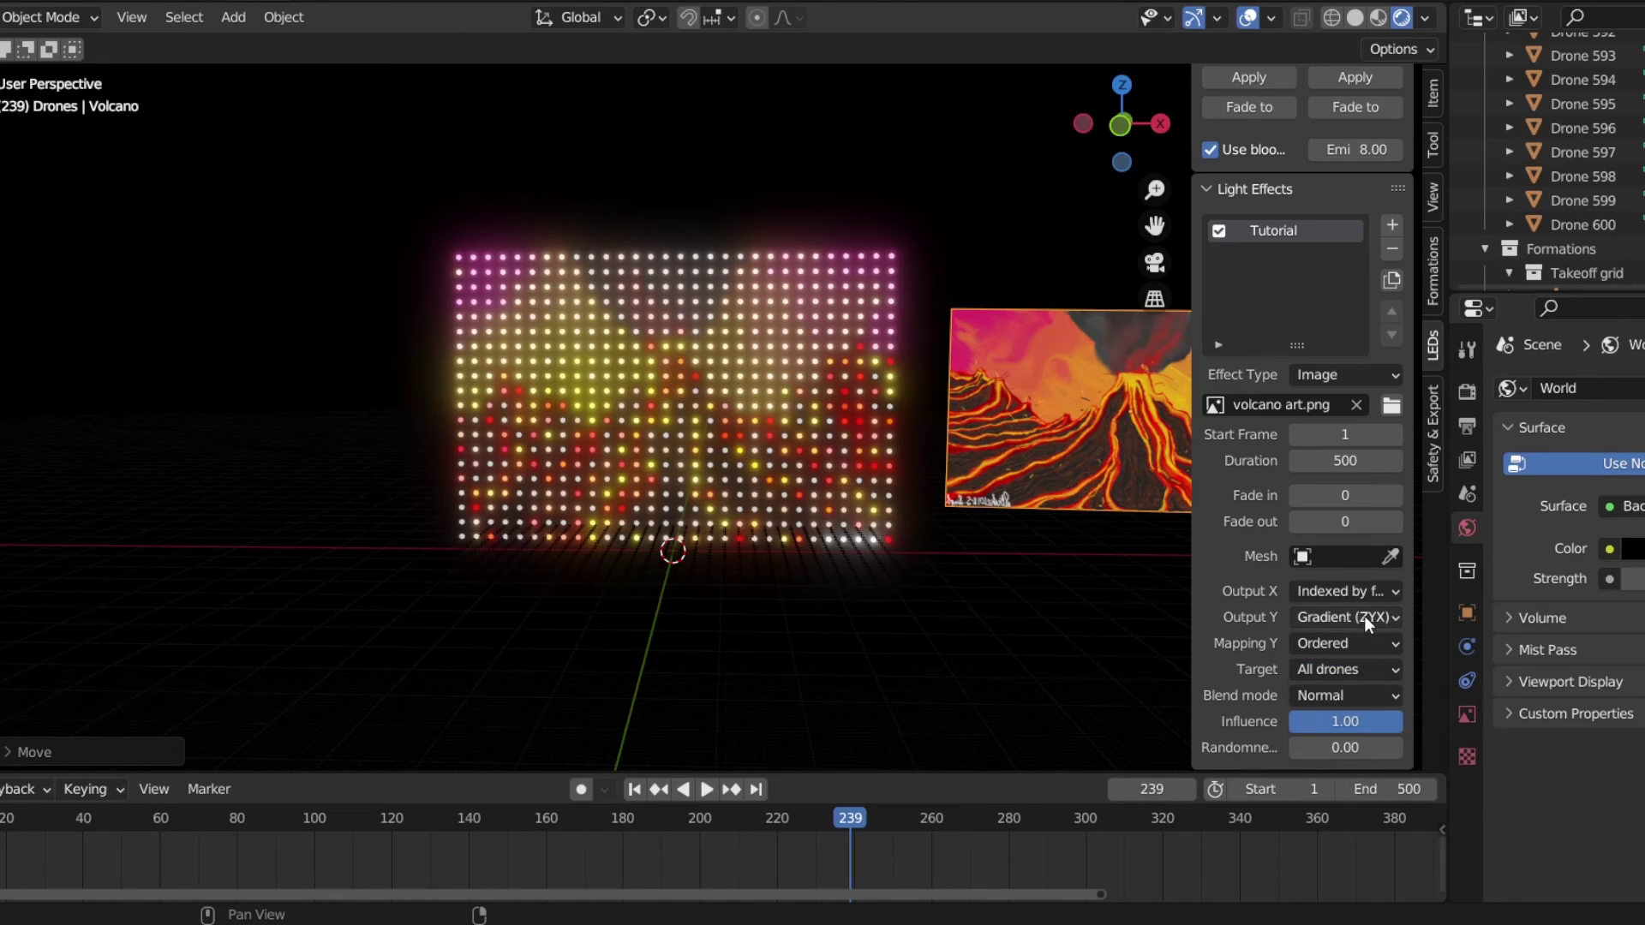
Set the light effect's Output Y to Last color and inspect the drone grid next to the Volcano image.
left_click(1364, 615)
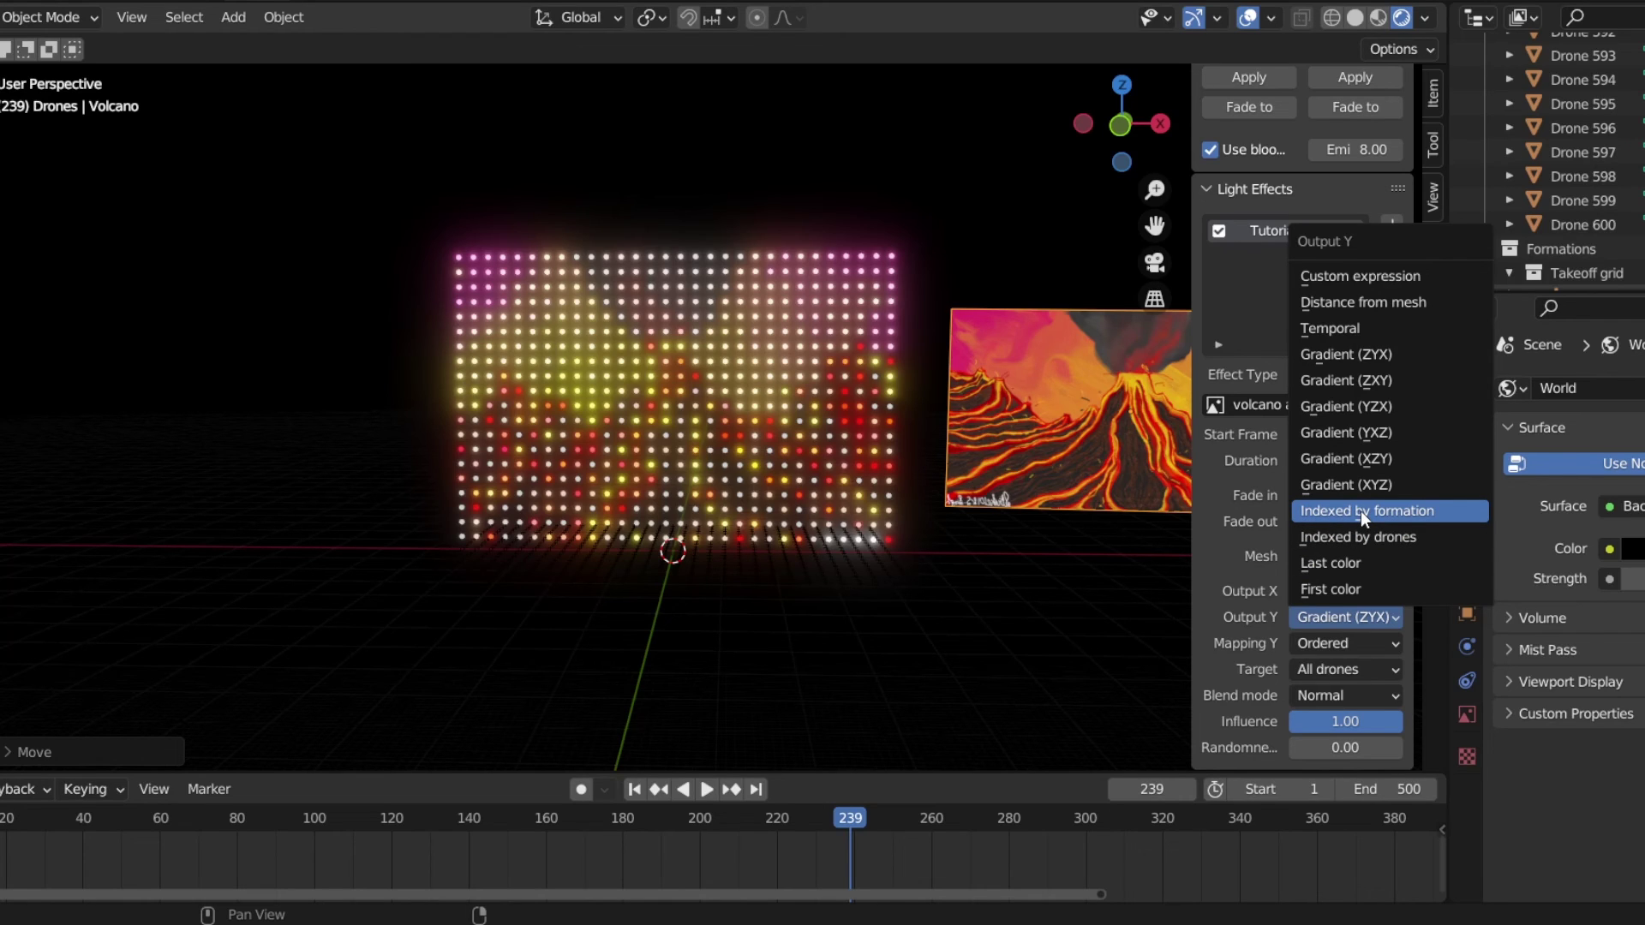
left_click(1349, 566)
scroll(953, 464, "up", 2)
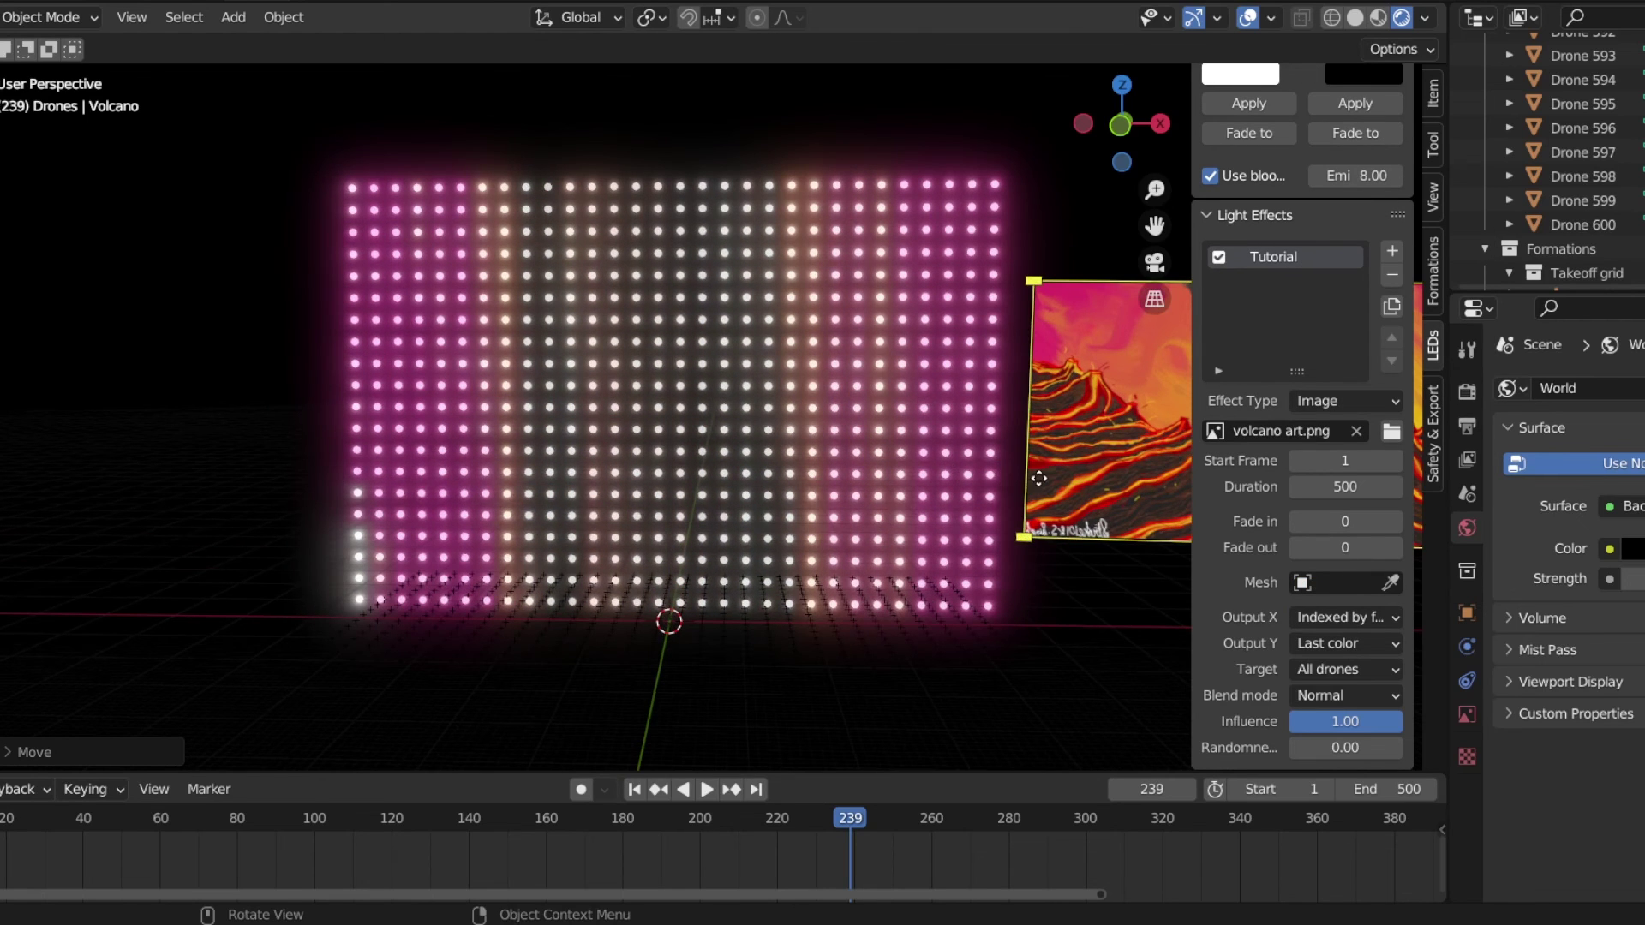
middle_click_drag(1039, 477, 988, 476, "shift")
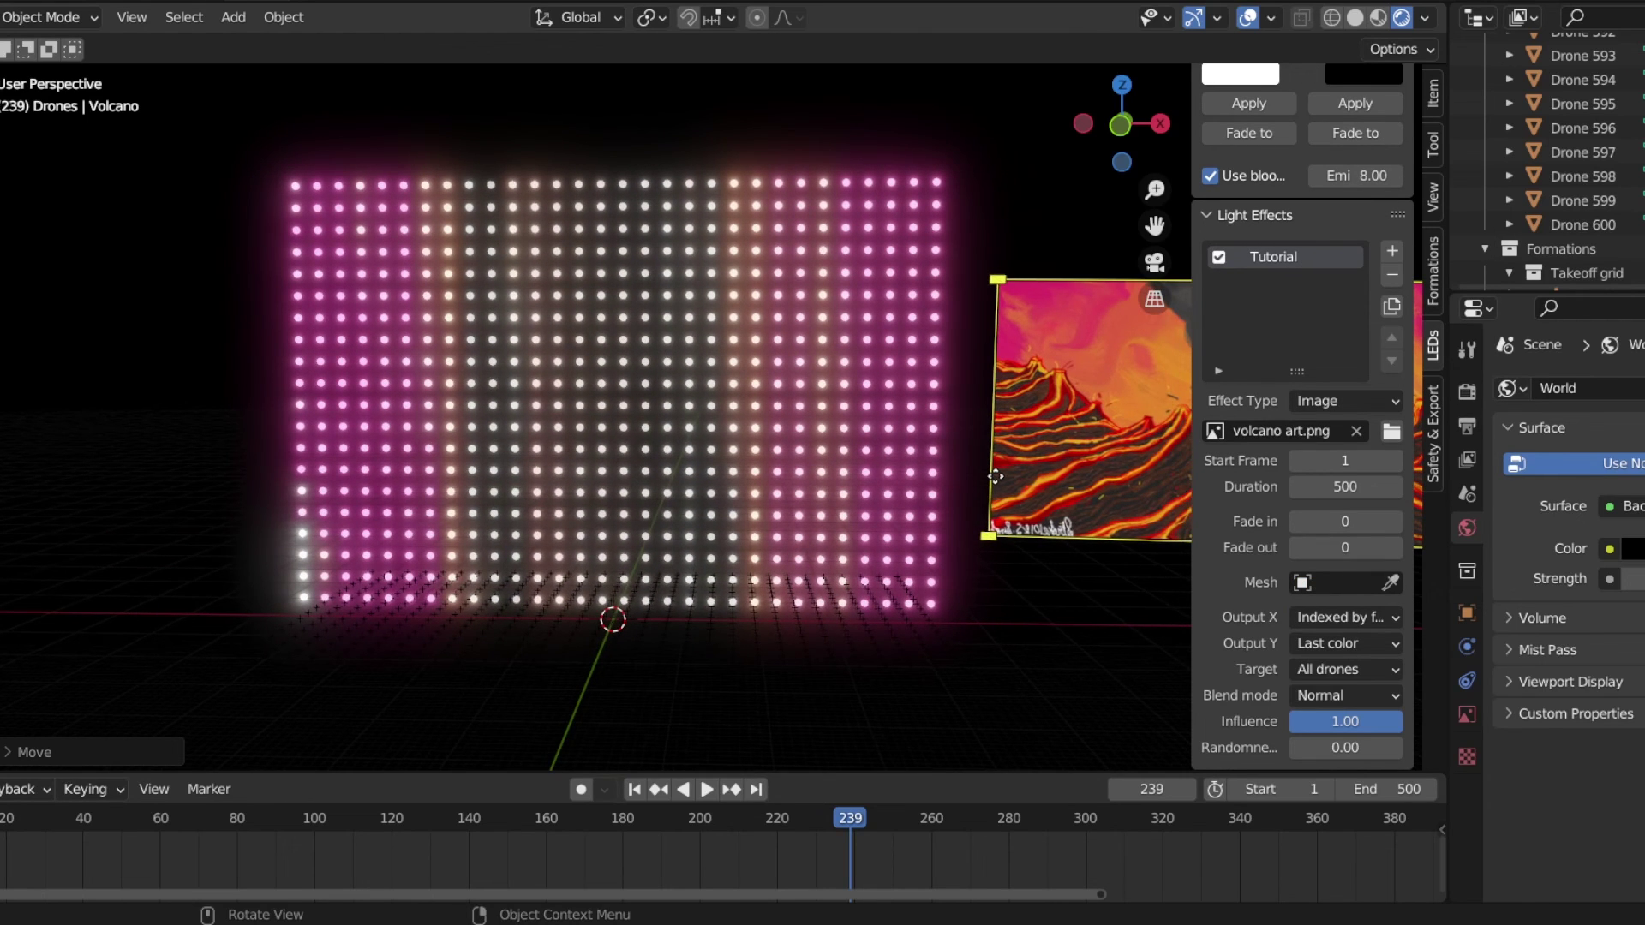